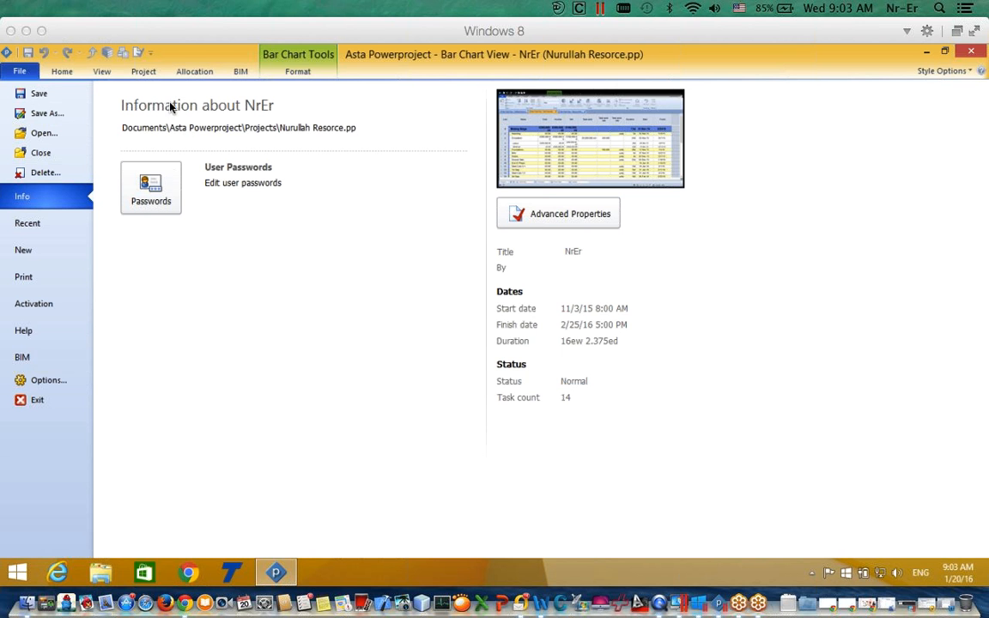
Step: Close the File Info page and go back to the Bar Chart task table
left_click(61, 73)
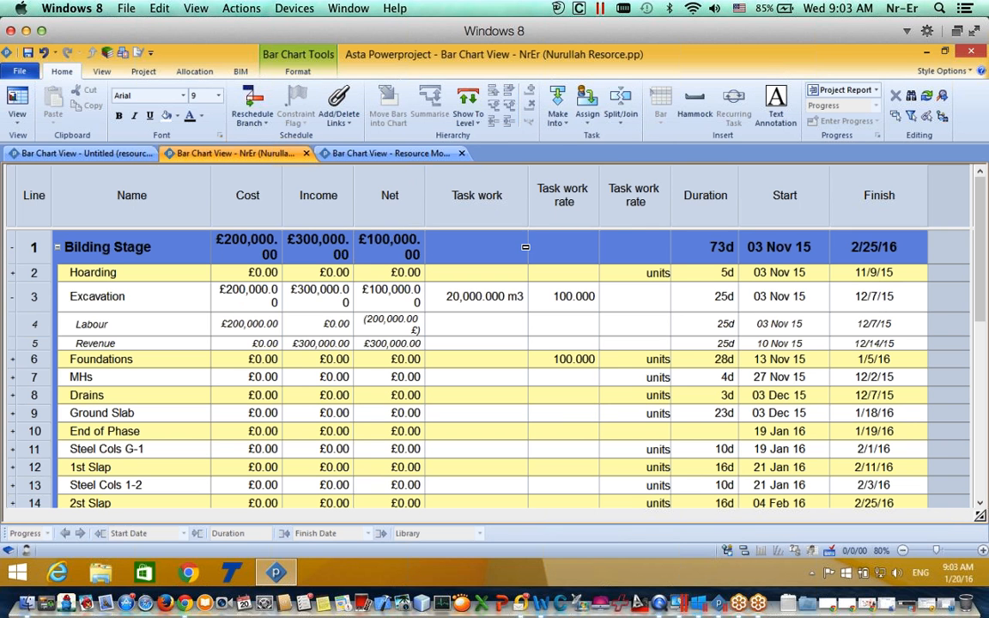
Step: From the Income column header's menu, show the Add Column > Allocations field list
left_click(533, 272)
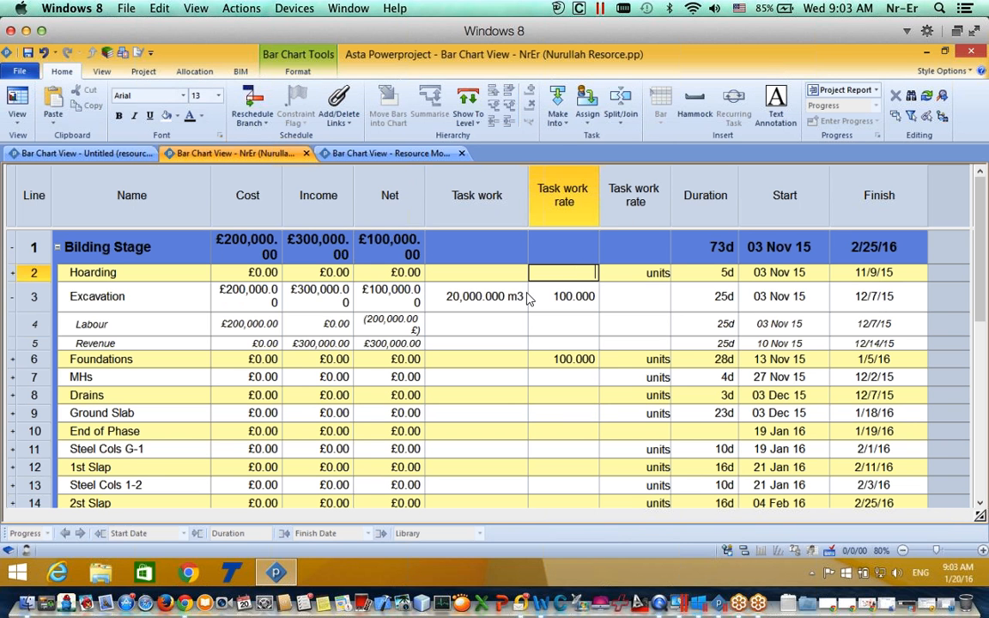
left_click(191, 197)
right_click(194, 203)
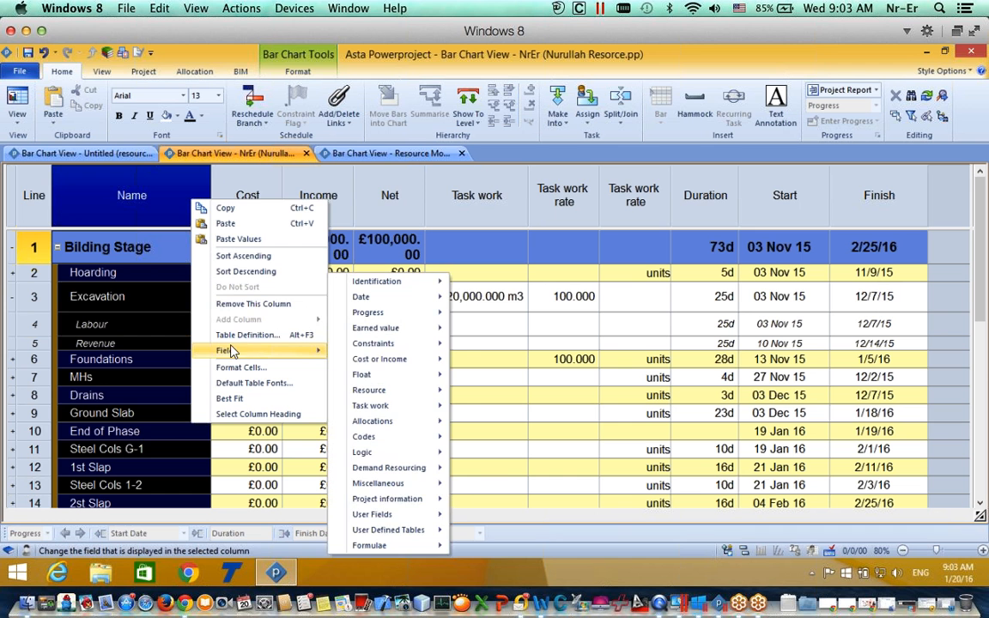
left_click(374, 199)
right_click(204, 202)
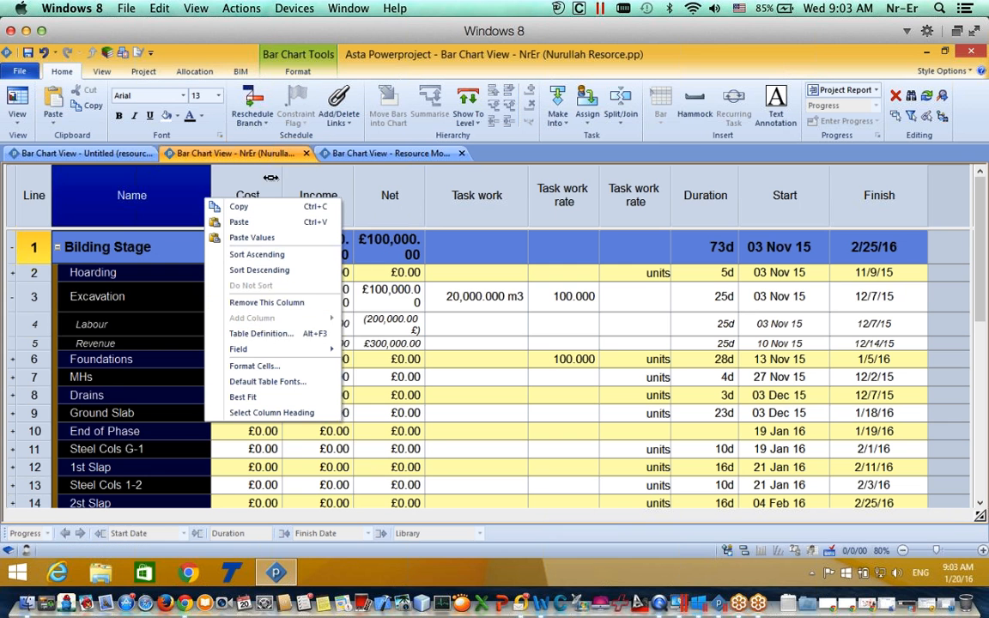
left_click(248, 195)
left_click(297, 189)
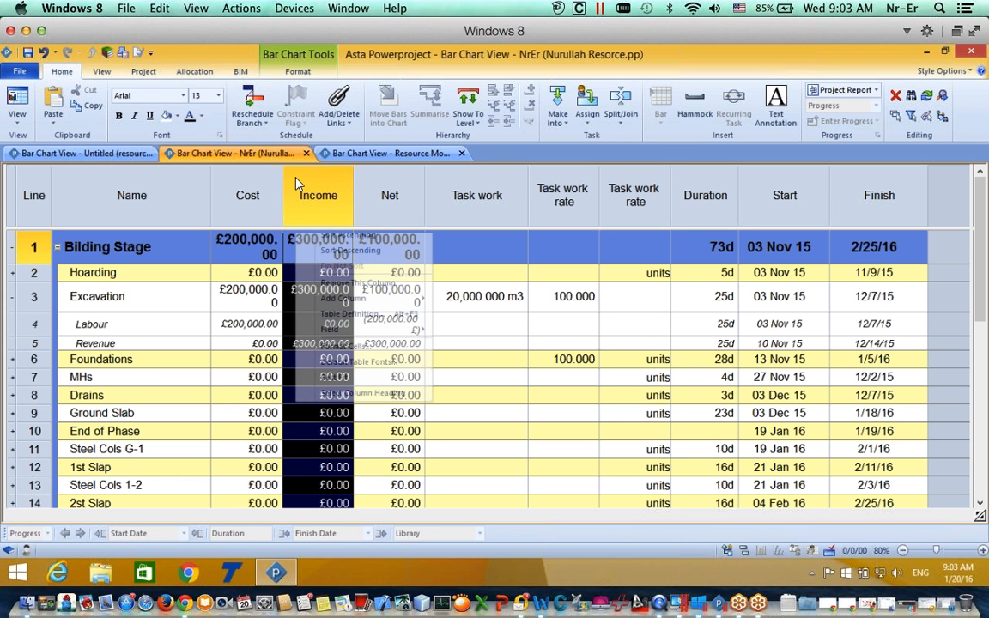
right_click(296, 185)
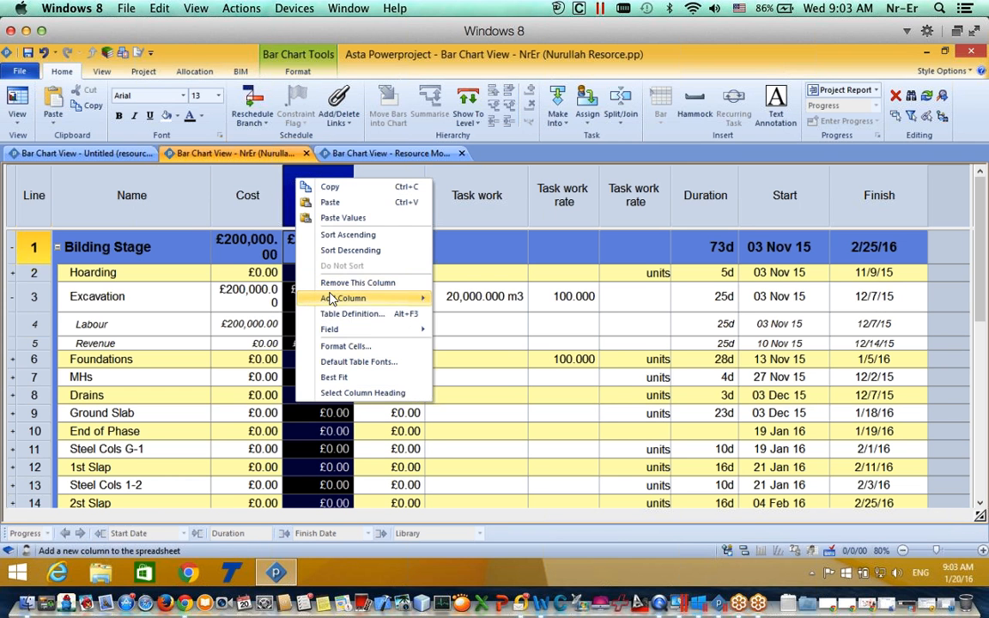
mouse_move(405, 298)
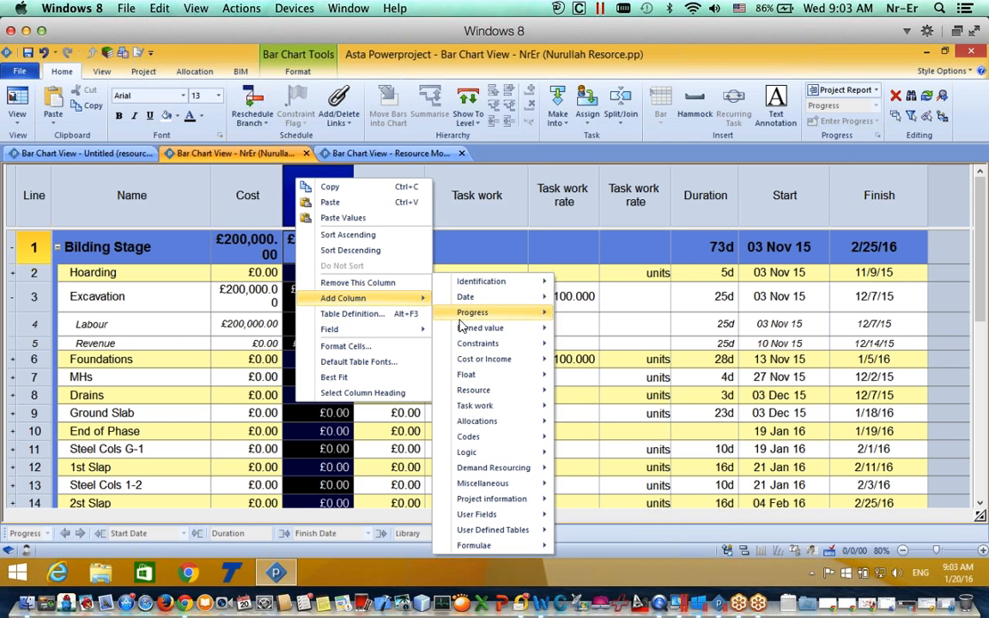
mouse_move(461, 323)
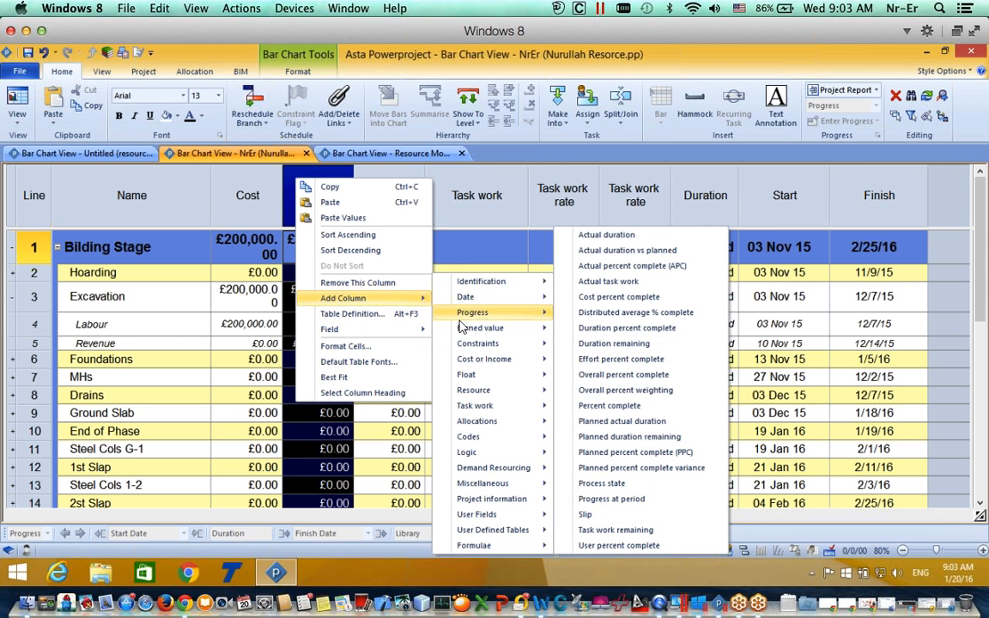
mouse_move(468, 400)
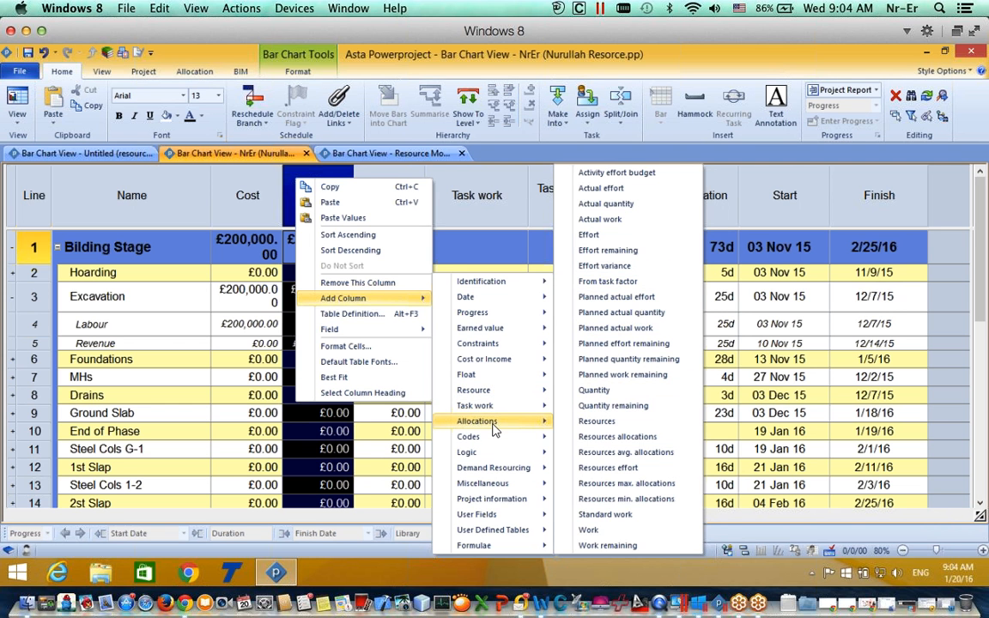
mouse_move(491, 426)
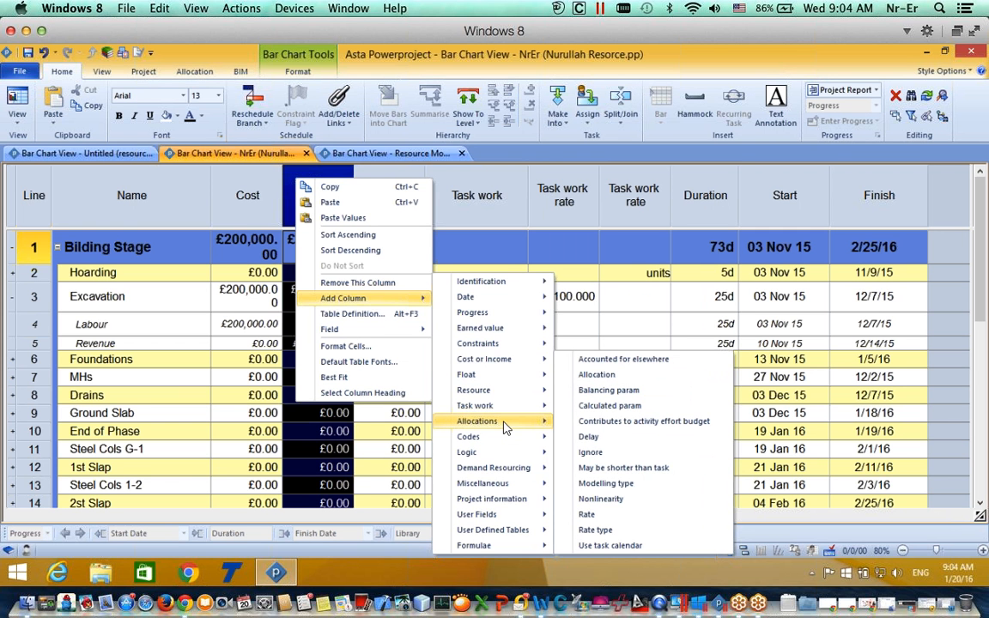
Step: Insert an Allocation column between Cost and Income, then display the project tree pane
left_click(600, 376)
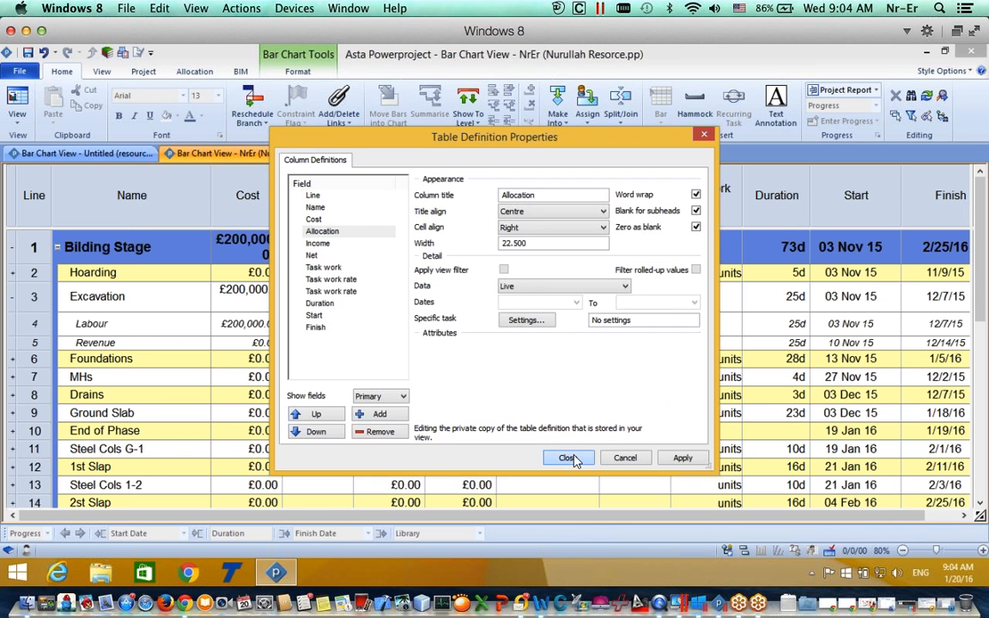
left_click(570, 458)
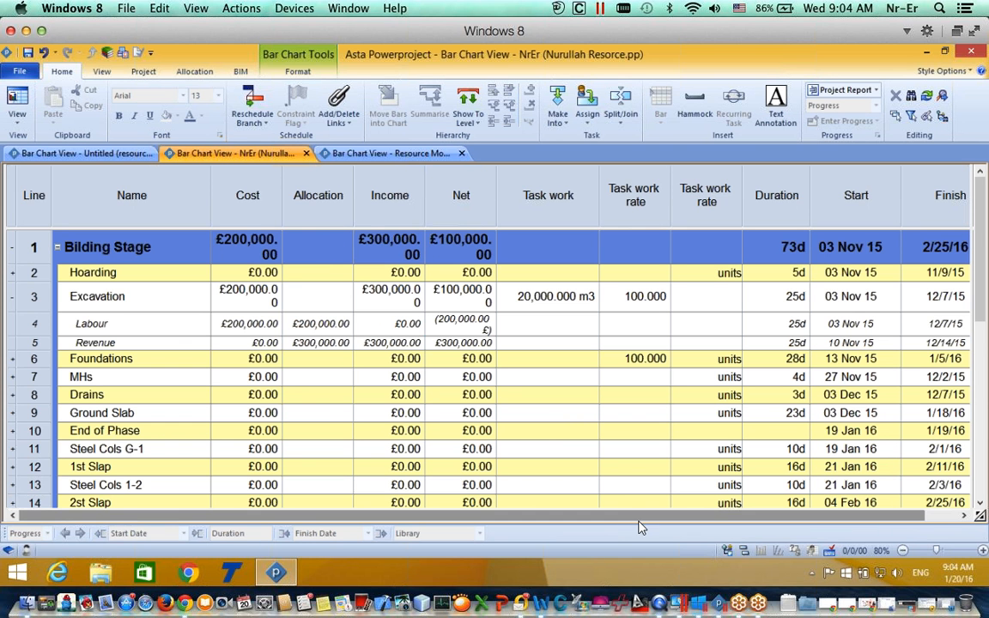
left_click(726, 550)
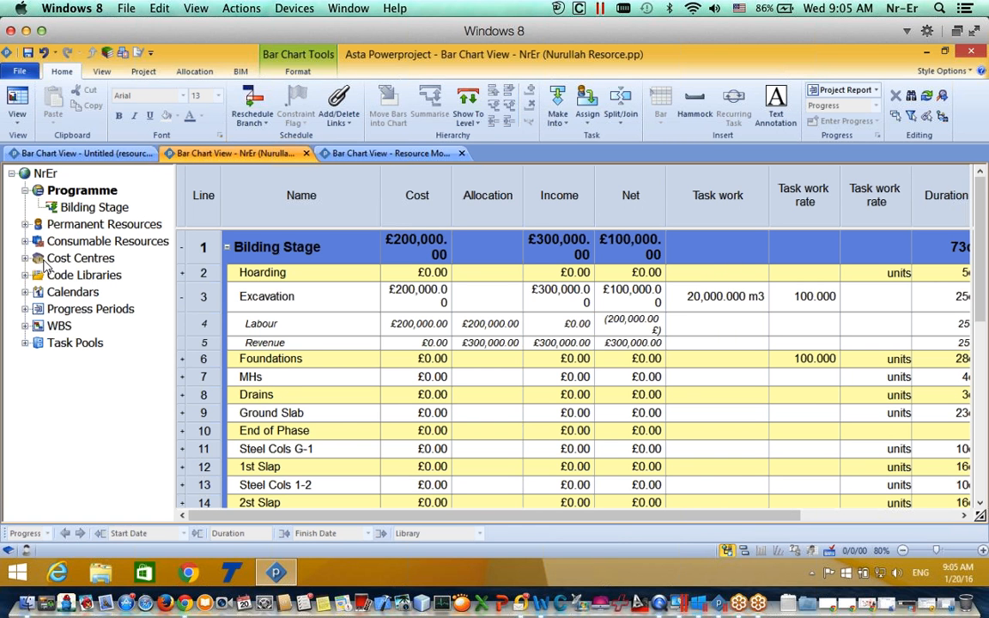
Step: Expand and collapse Code Libraries and Build Stages in the project tree
left_click(25, 275)
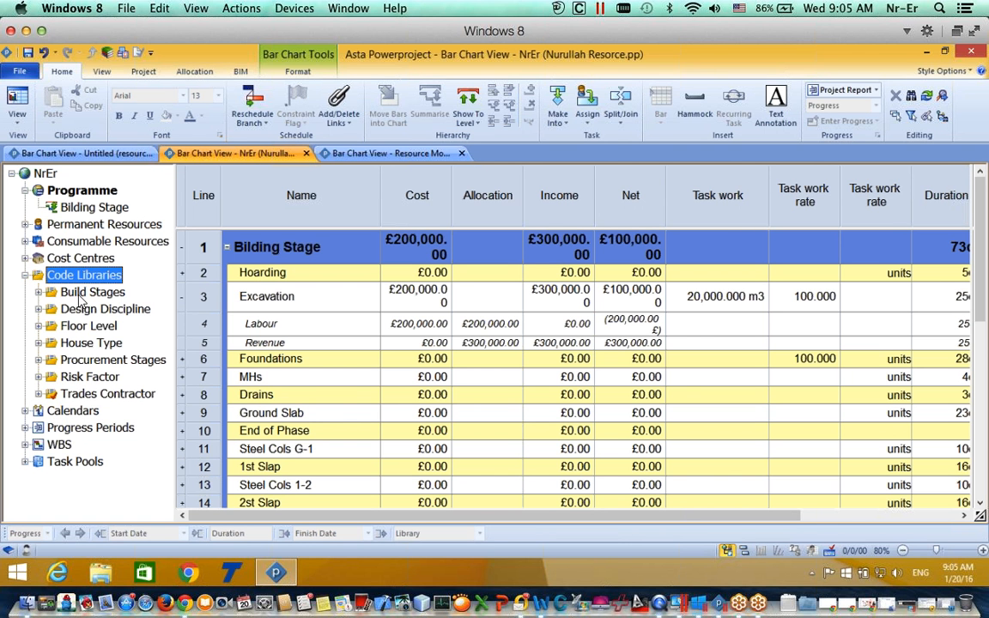
left_click(38, 292)
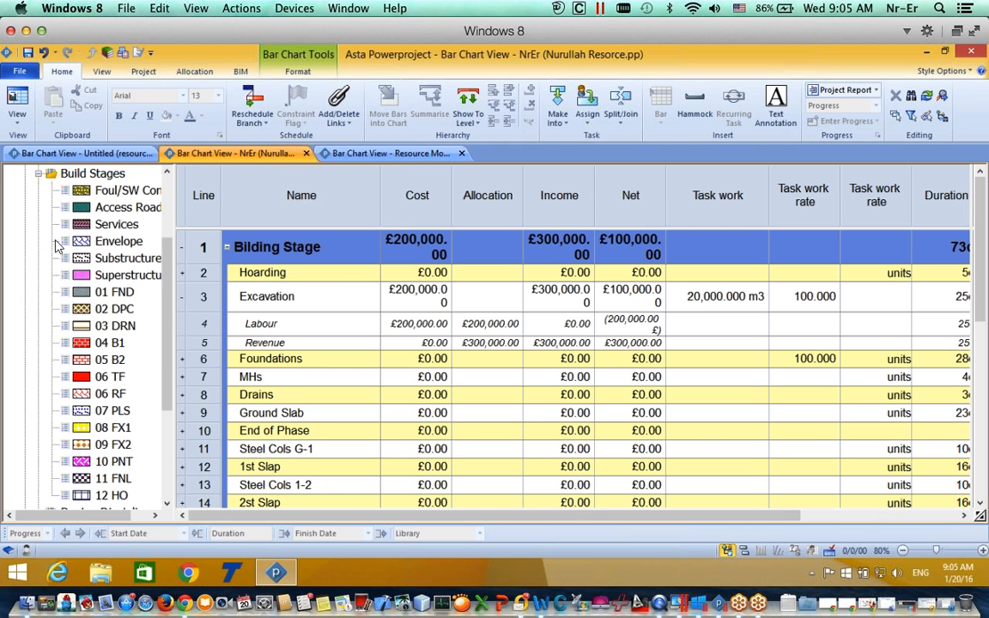
left_click(37, 174)
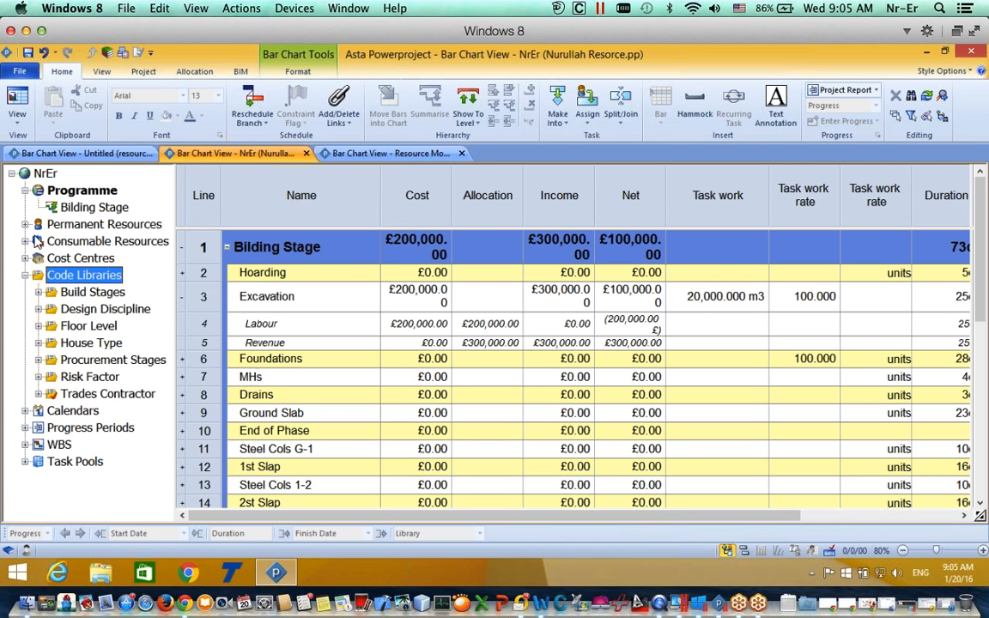
left_click(22, 275)
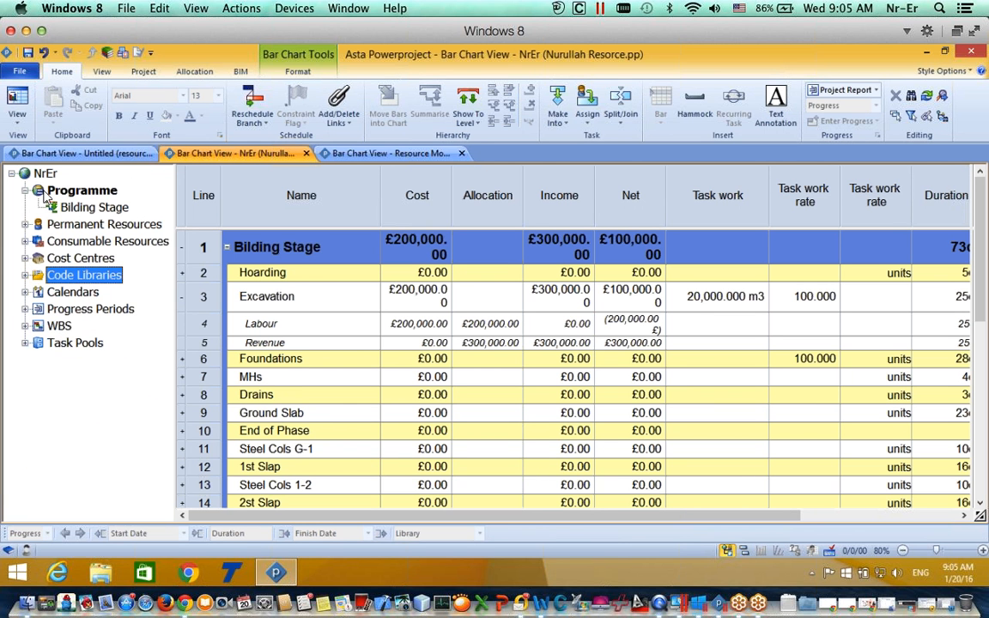
Step: Filter to the Bilding Stage tasks, return to Programme, and toggle the Bilding Stage summary row
left_click(96, 210)
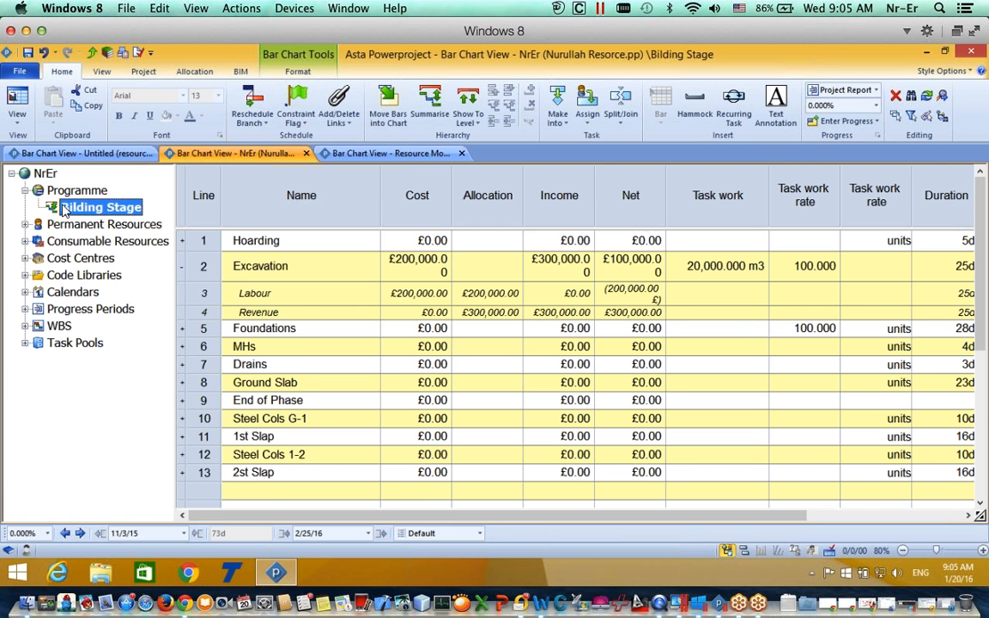
left_click(68, 190)
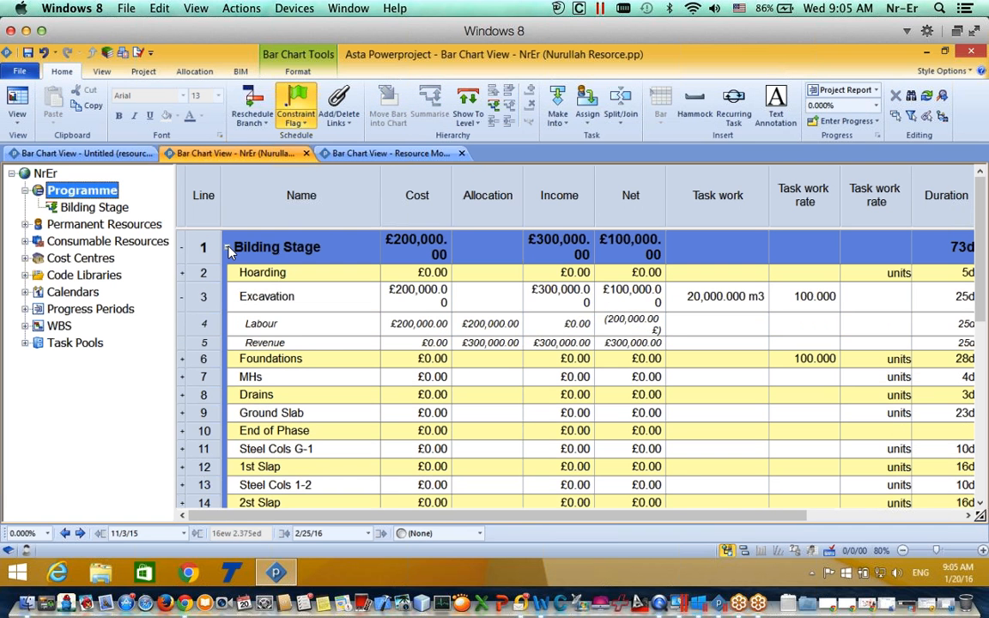
left_click(225, 246)
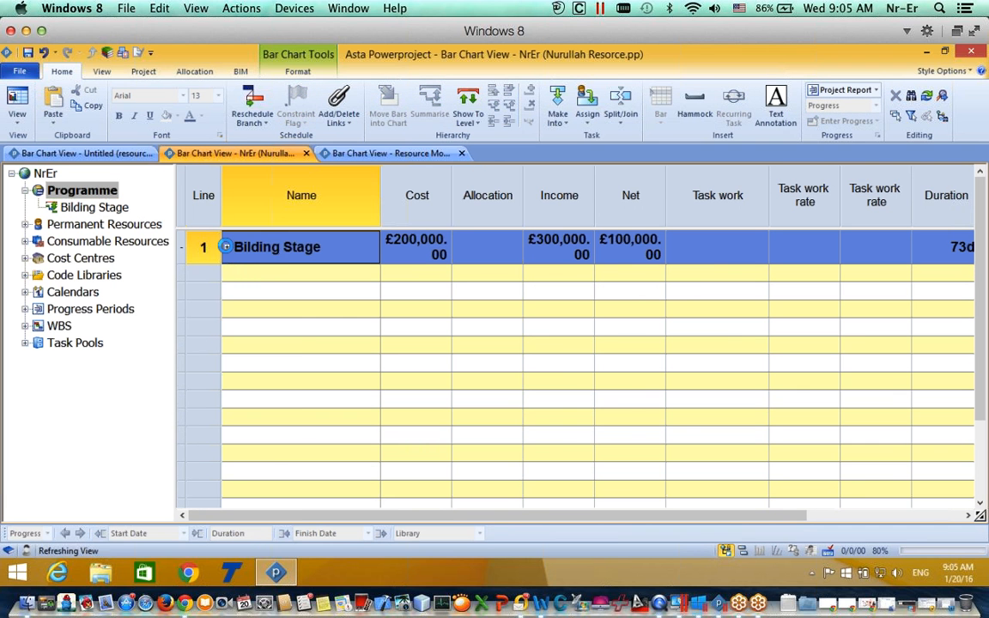
left_click(226, 247)
Step: Collapse Bilding Stage, browse Permanent, Design and Consumable Resources (Bricks), then switch to the View ribbon
left_click(226, 248)
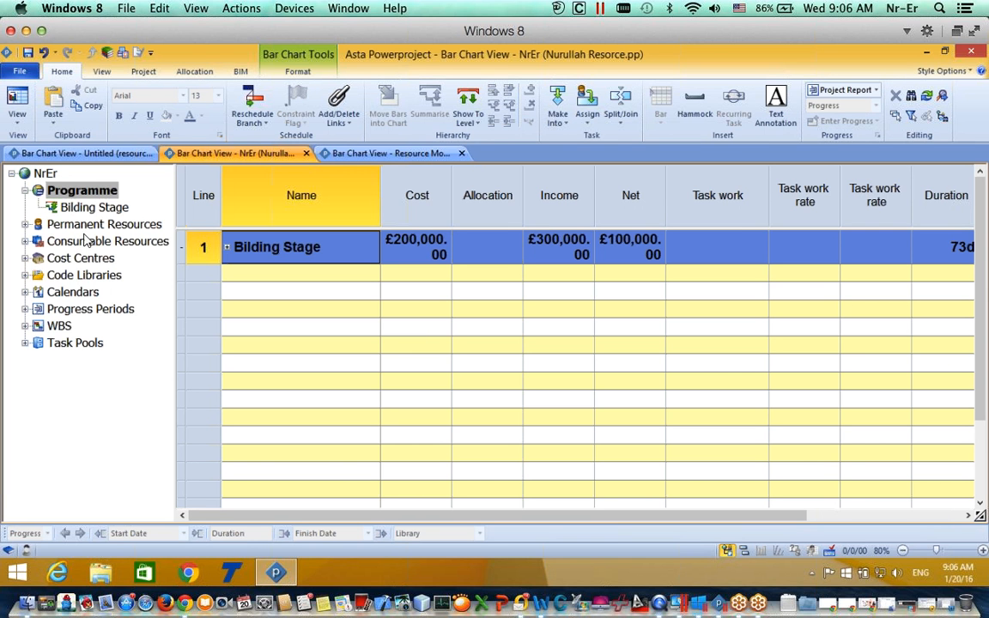
left_click(27, 225)
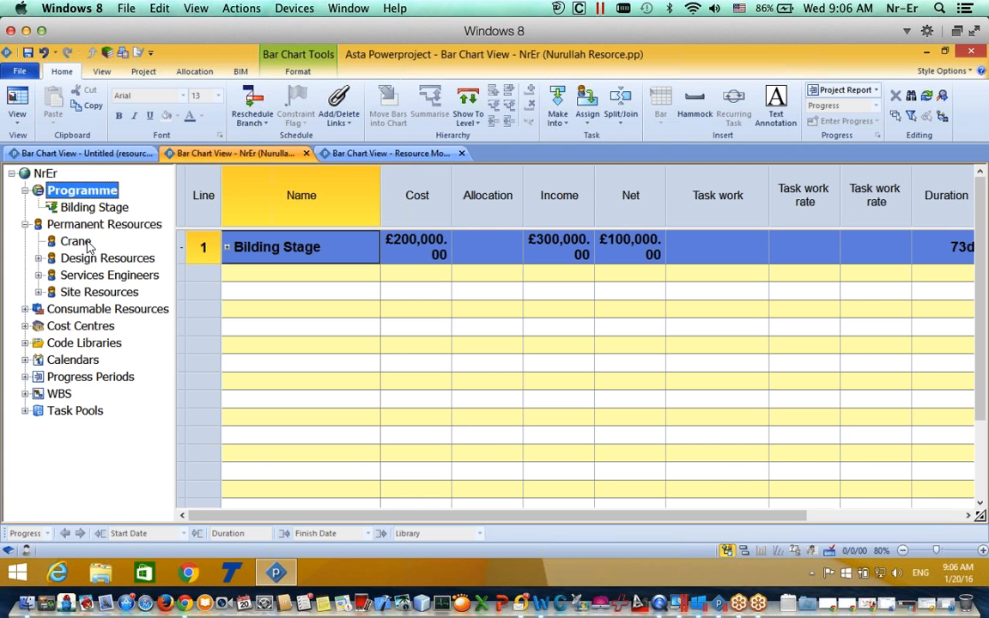
left_click(37, 257)
left_click(37, 257)
left_click(25, 224)
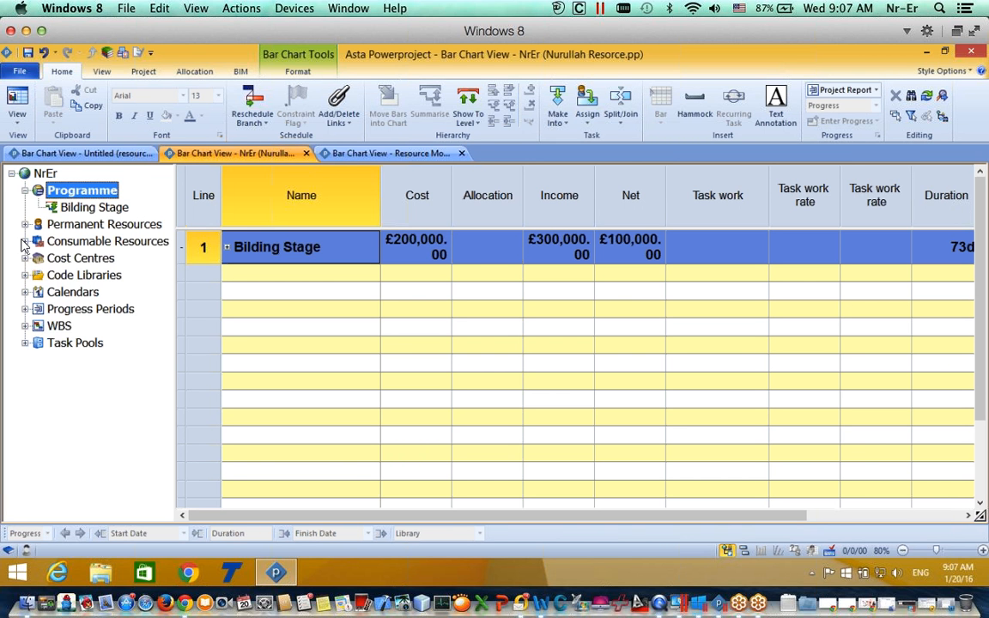
left_click(25, 242)
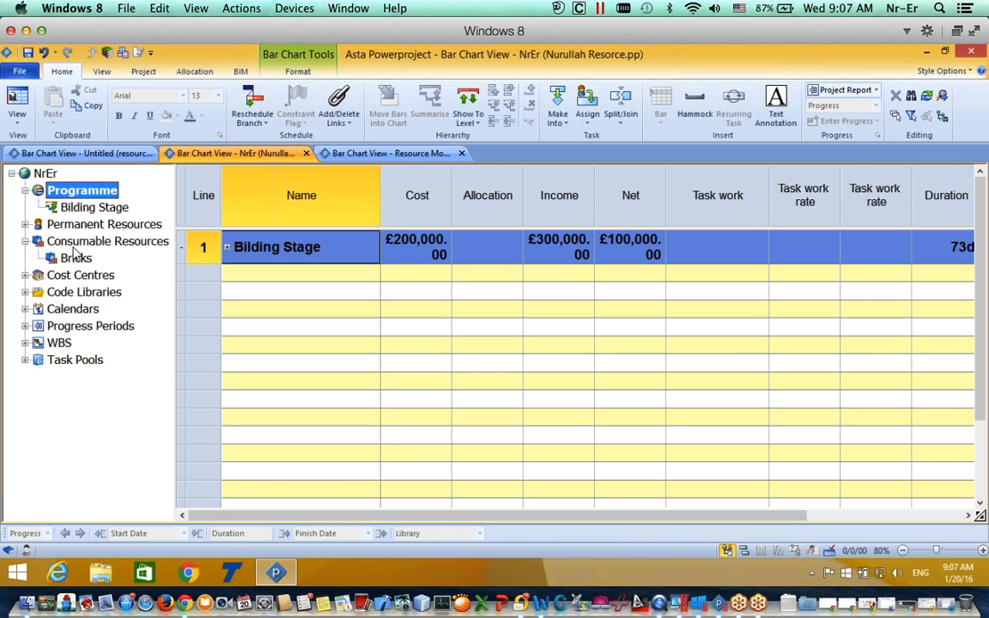
left_click(26, 242)
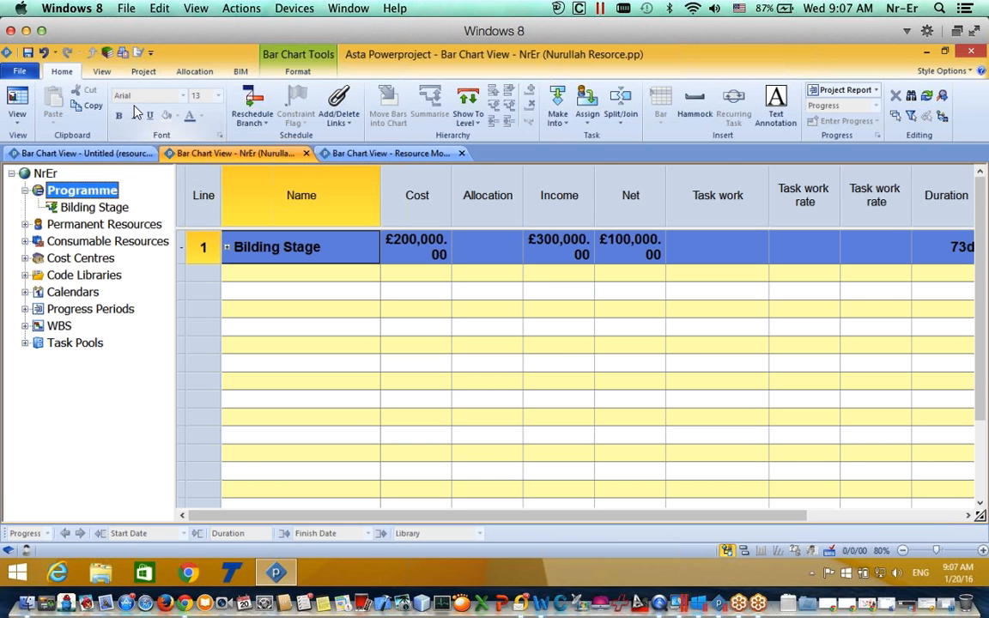
left_click(102, 74)
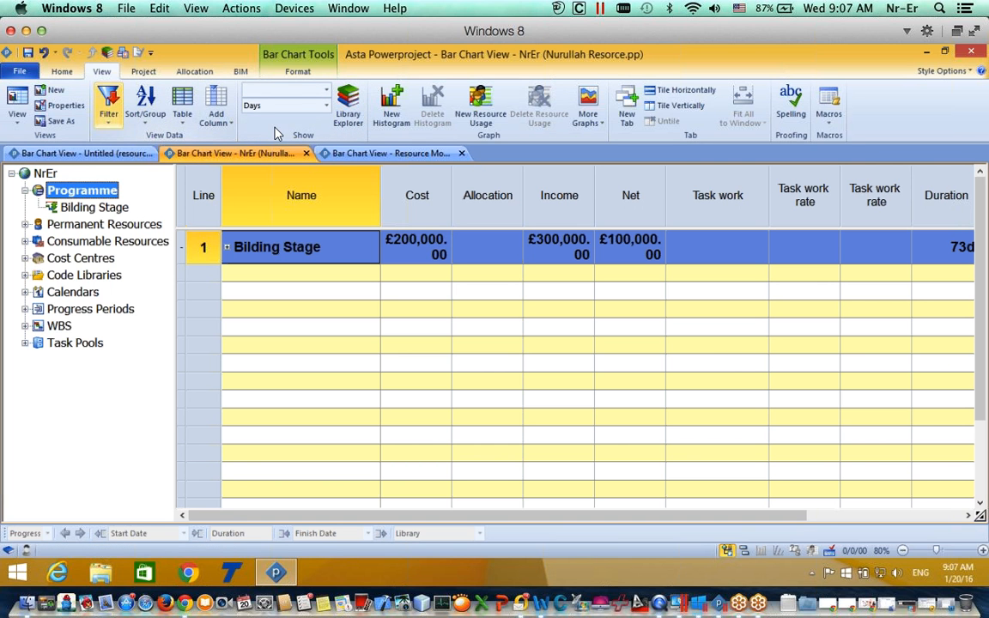
Step: Open the Library Explorer and list the Permanent Resource contents
left_click(347, 110)
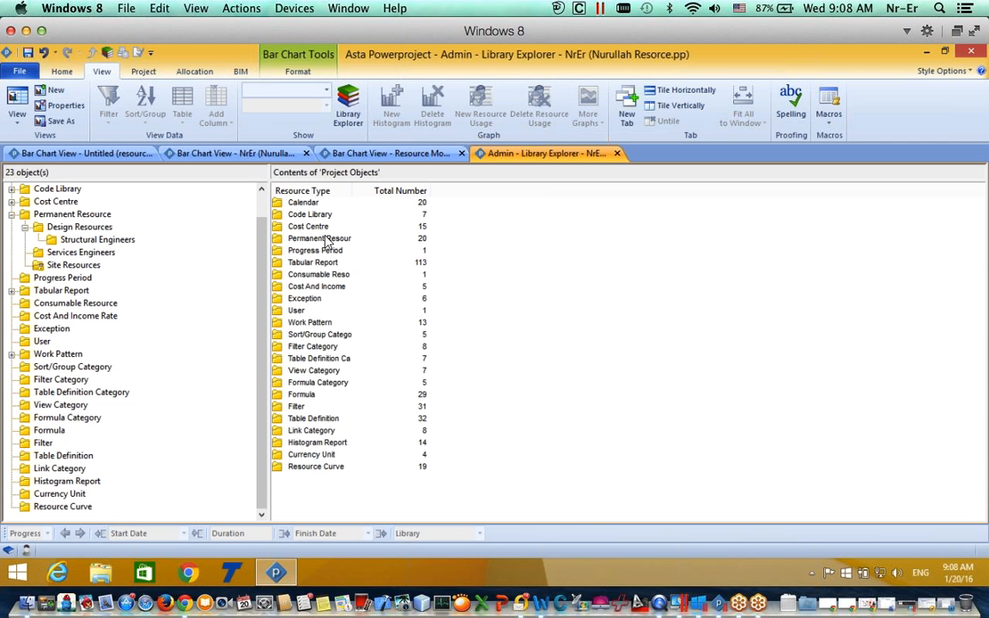
left_click(277, 241)
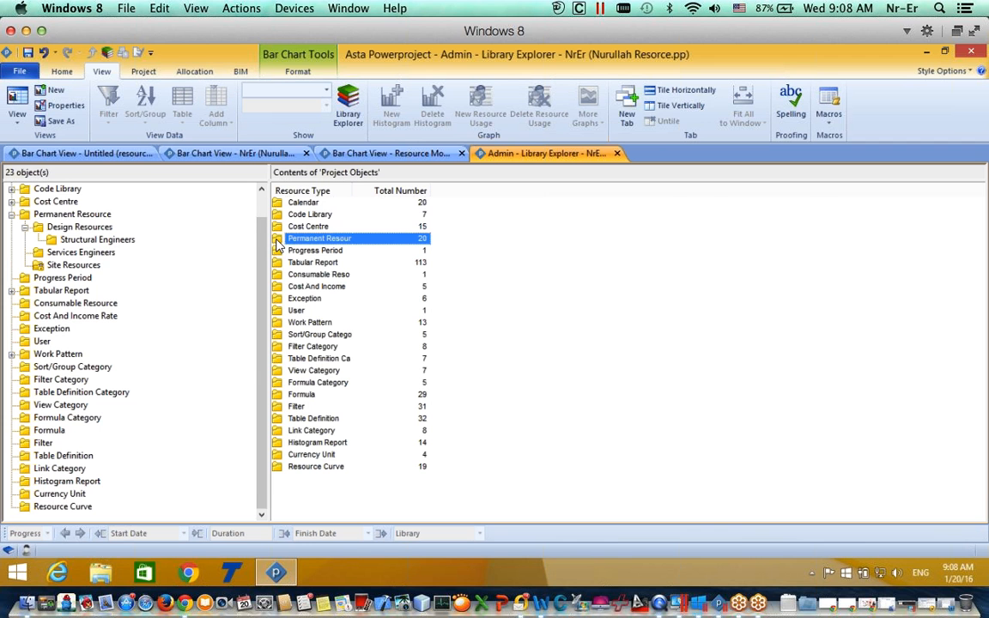
double_click(276, 239)
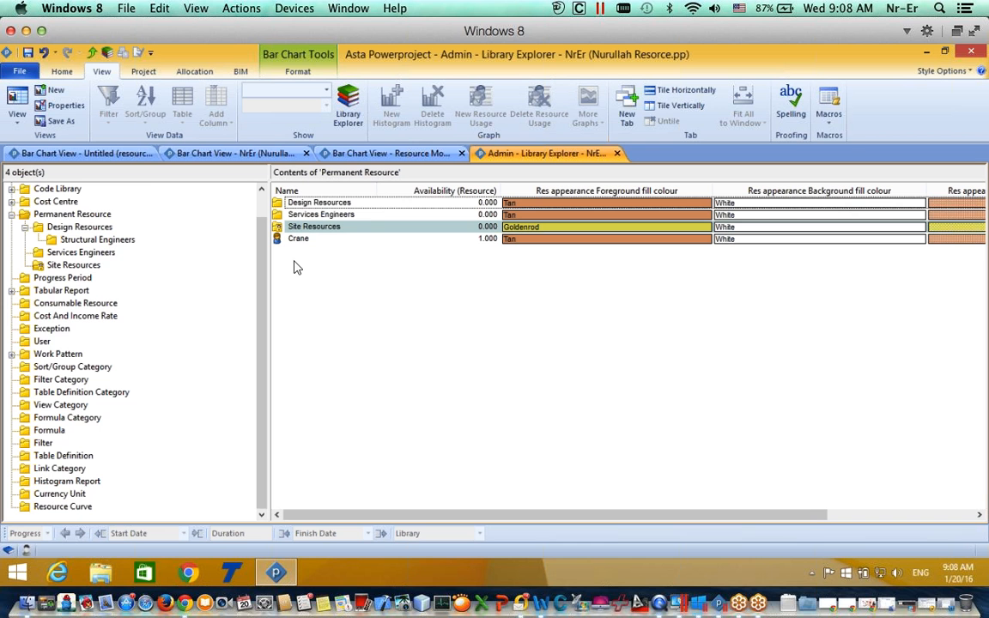
Step: Create a permanent resource named FND RBS and convert it into a folder
left_click(316, 252)
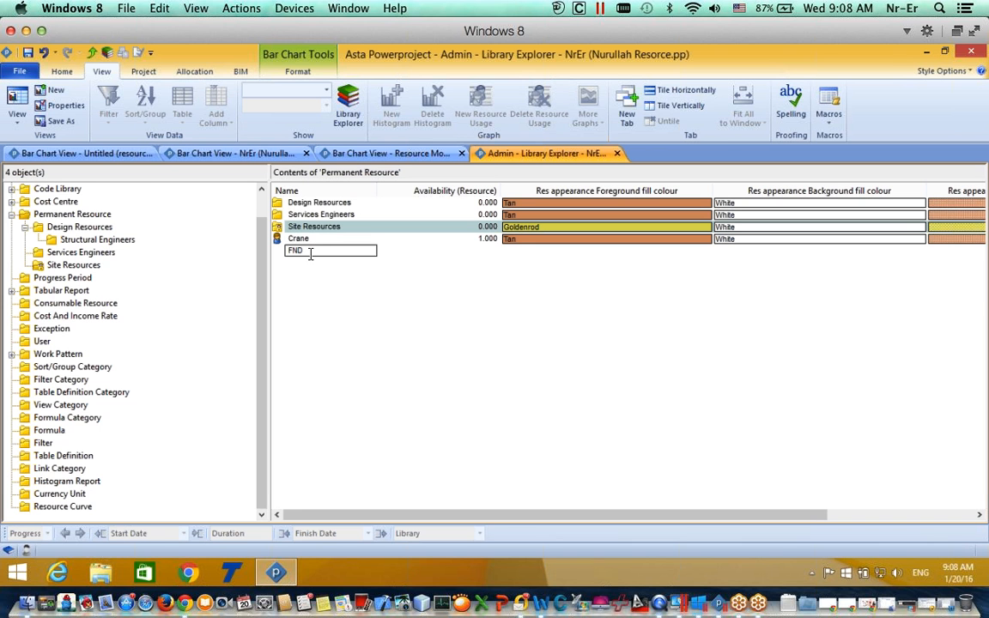
type("FND RBS")
key("Return")
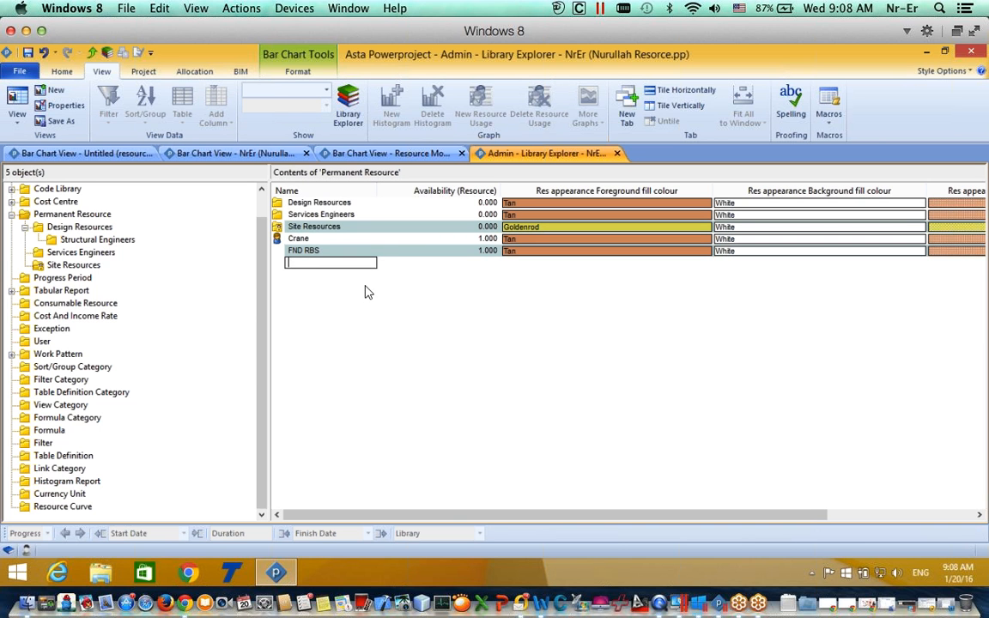
left_click(302, 250)
right_click(298, 250)
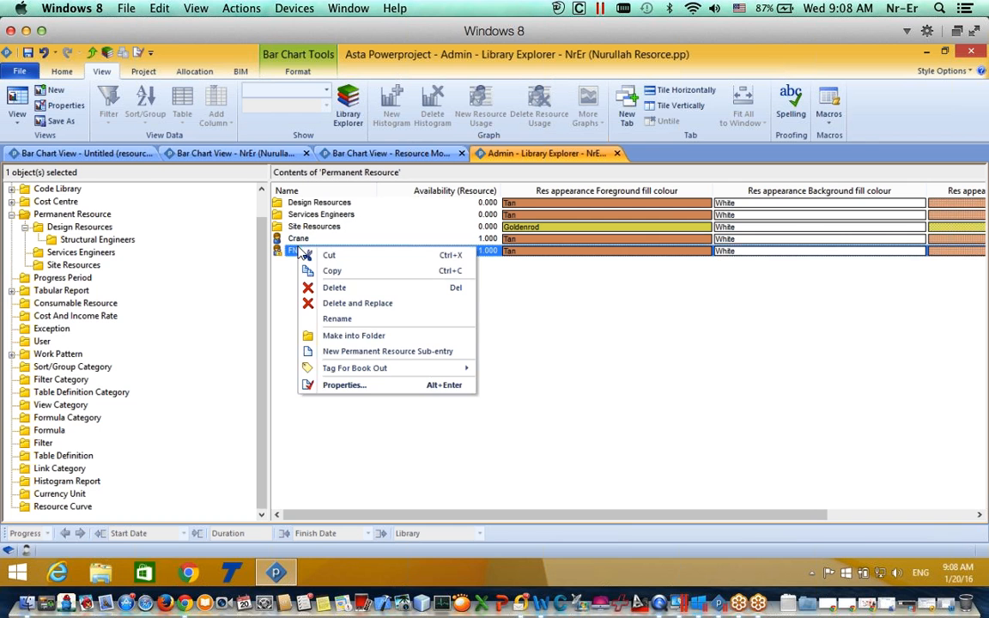
left_click(350, 336)
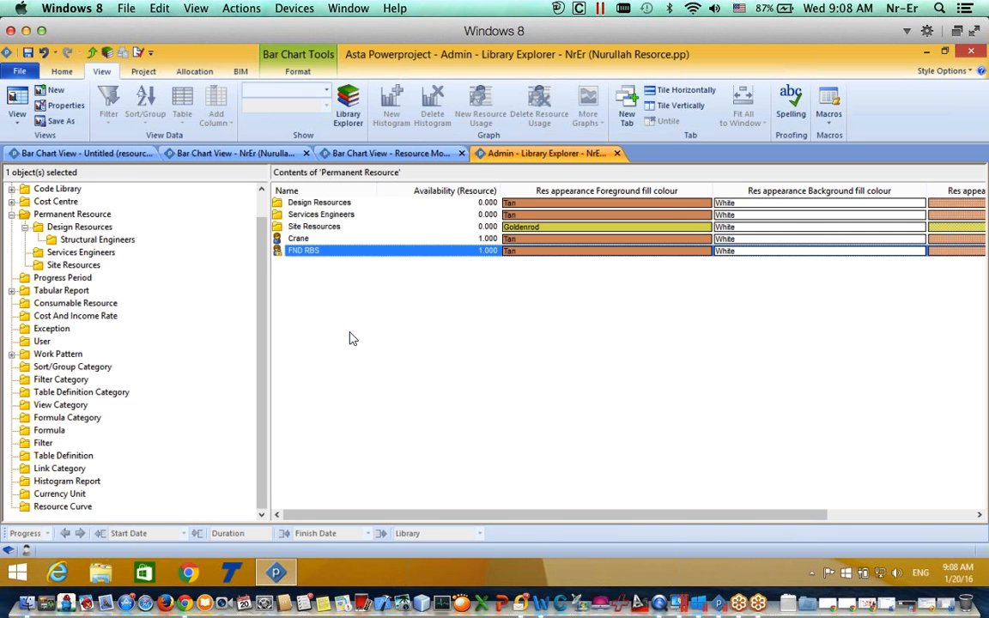
double_click(279, 253)
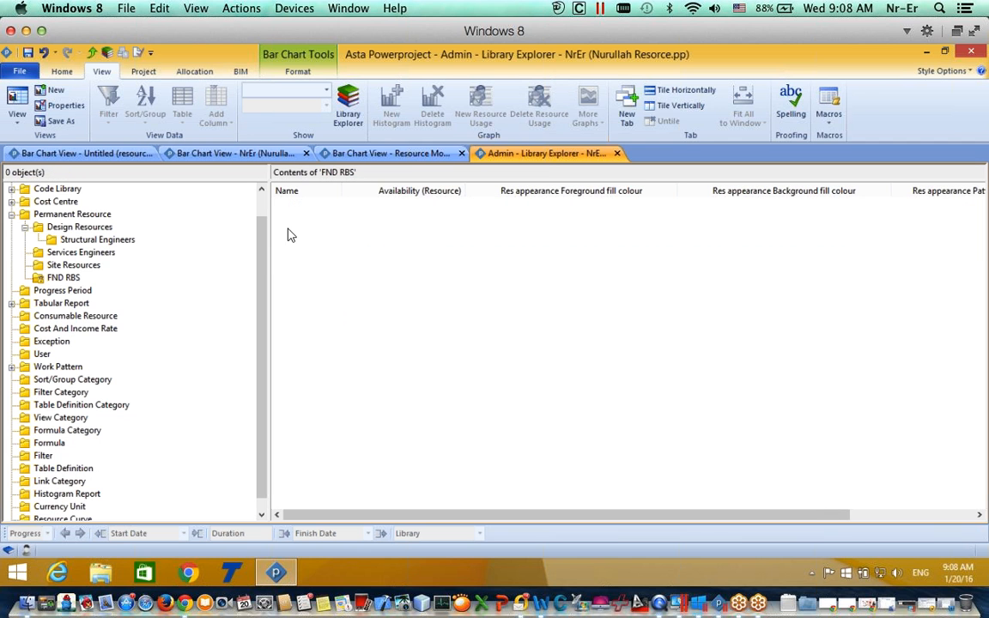
Step: Add Engineer, Consultant and Security resources inside the FND RBS folder
left_click(291, 202)
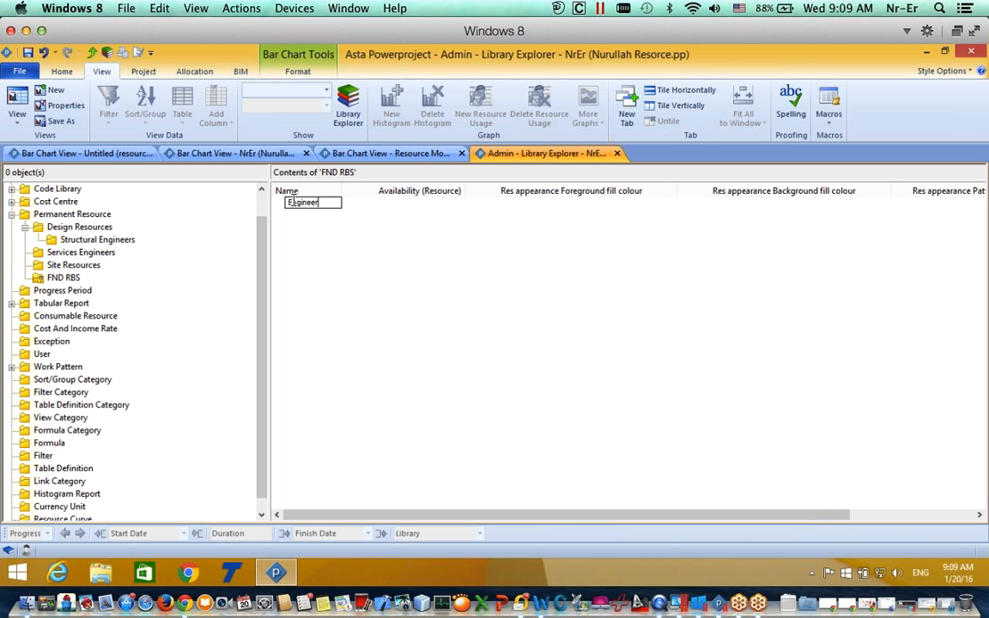
key("Return")
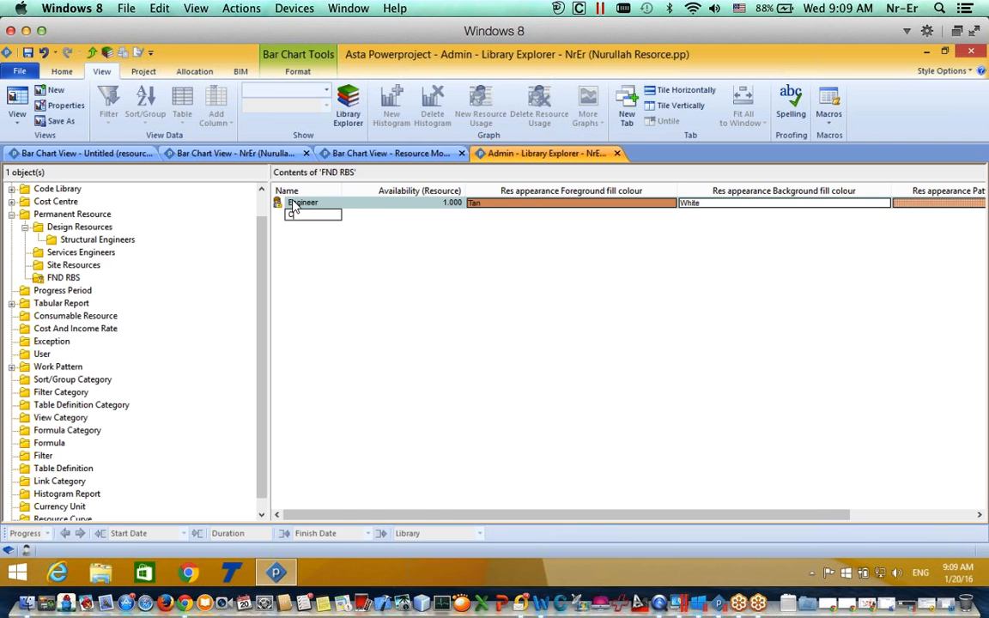
type("Cunsultant")
key("Return")
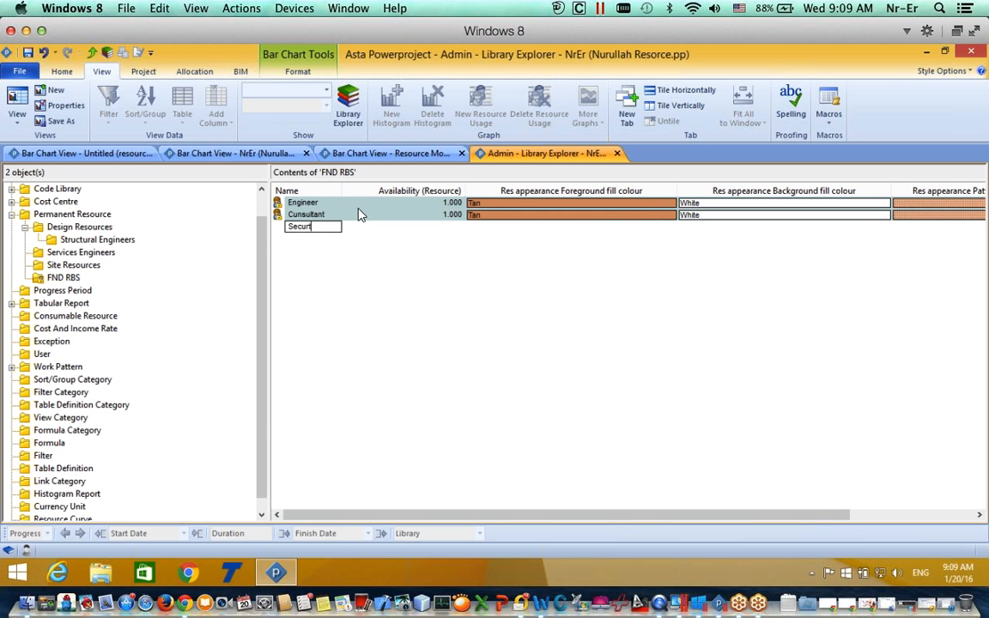
type("Security")
key("Return")
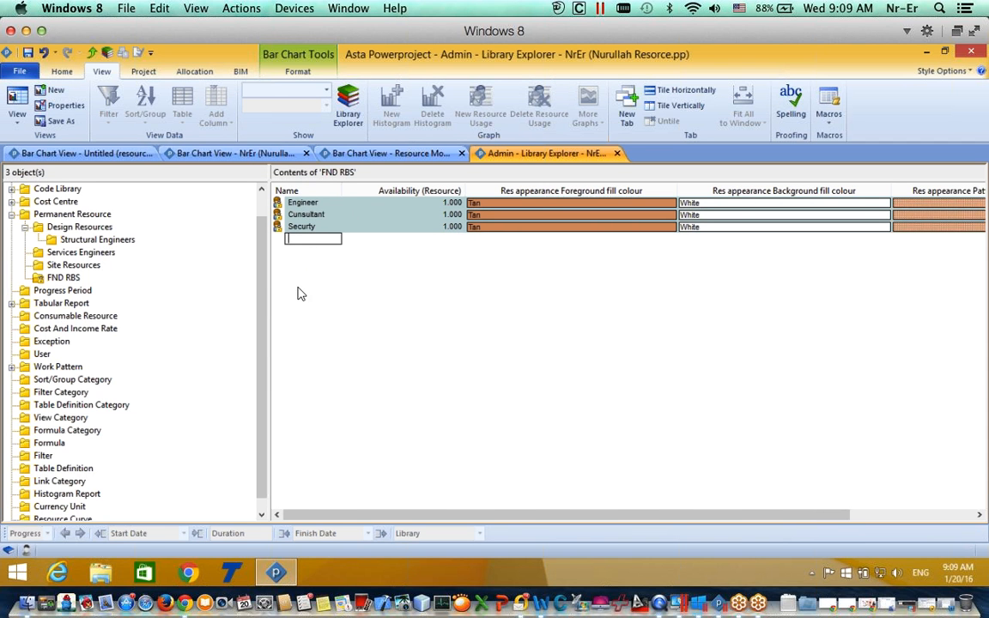
left_click(291, 214)
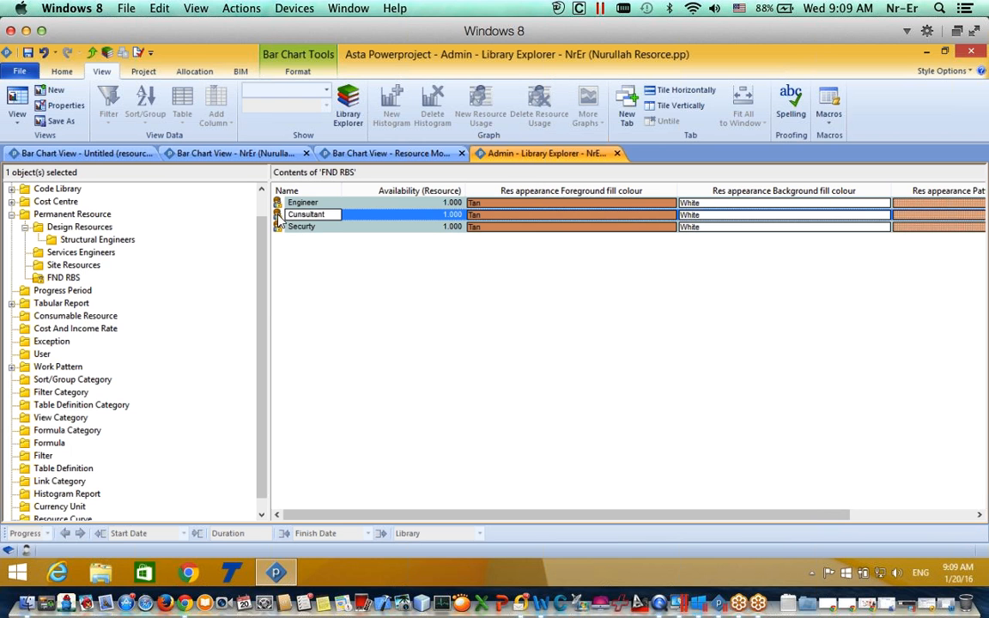
Step: Open the Consultant resource's properties and enter its contact e-mail address
double_click(290, 214)
key("Escape")
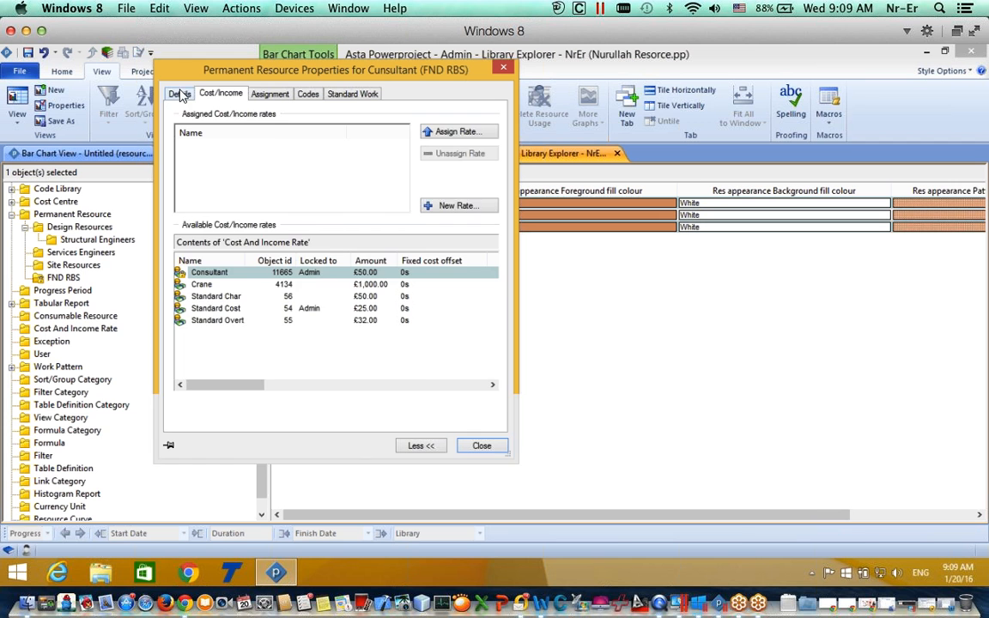
left_click(180, 94)
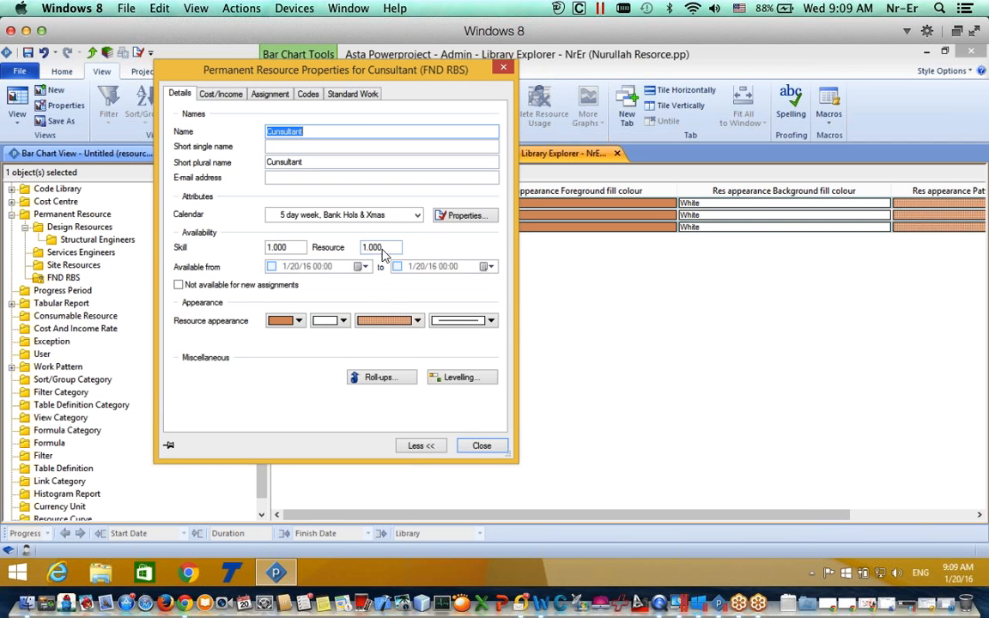
left_click(296, 178)
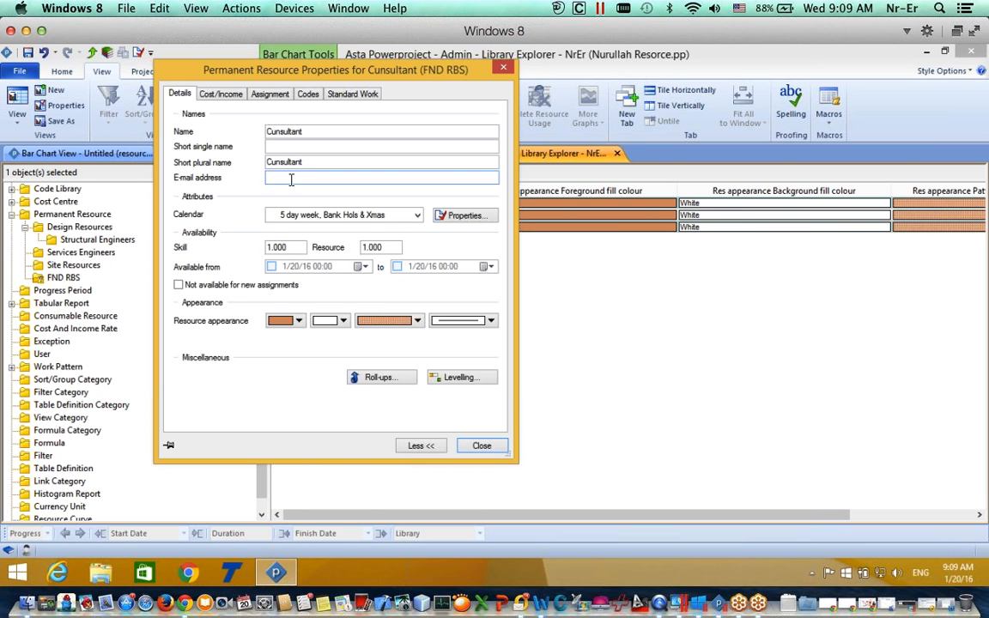
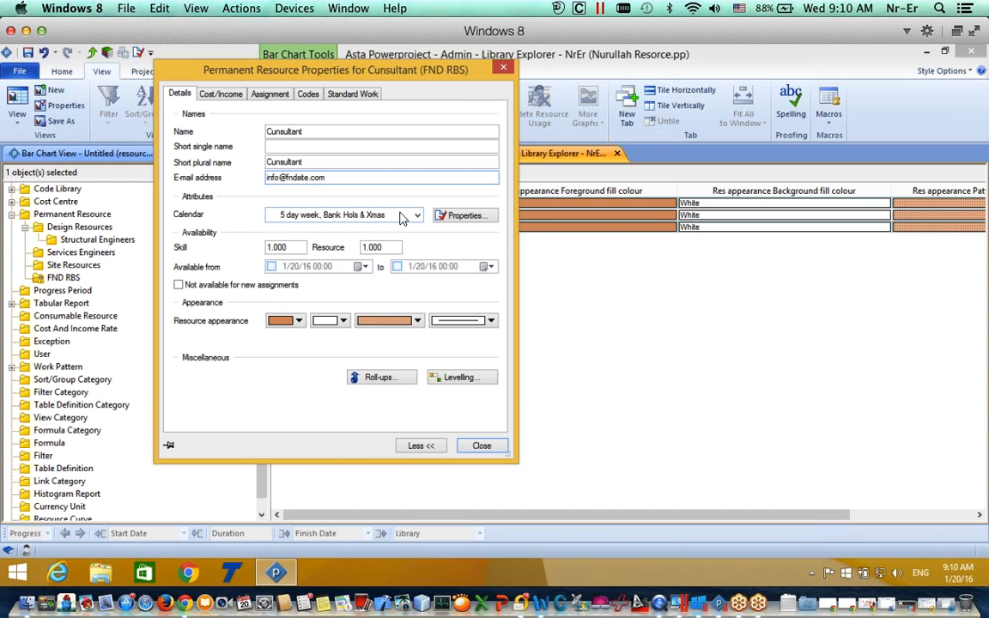
Step: Keep the 5 day week calendar after reviewing its working days
left_click(398, 217)
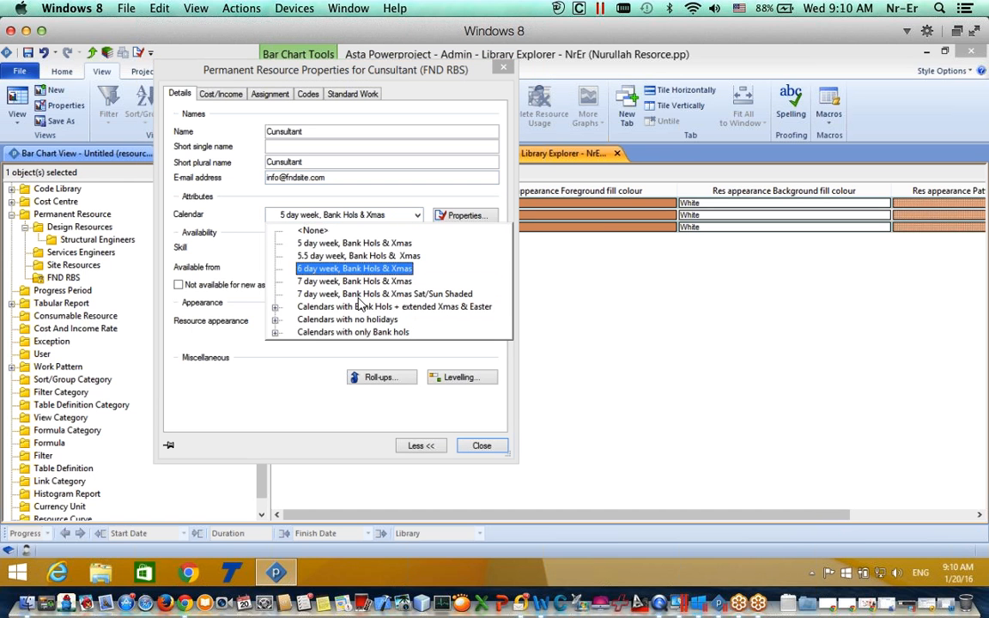
left_click(412, 209)
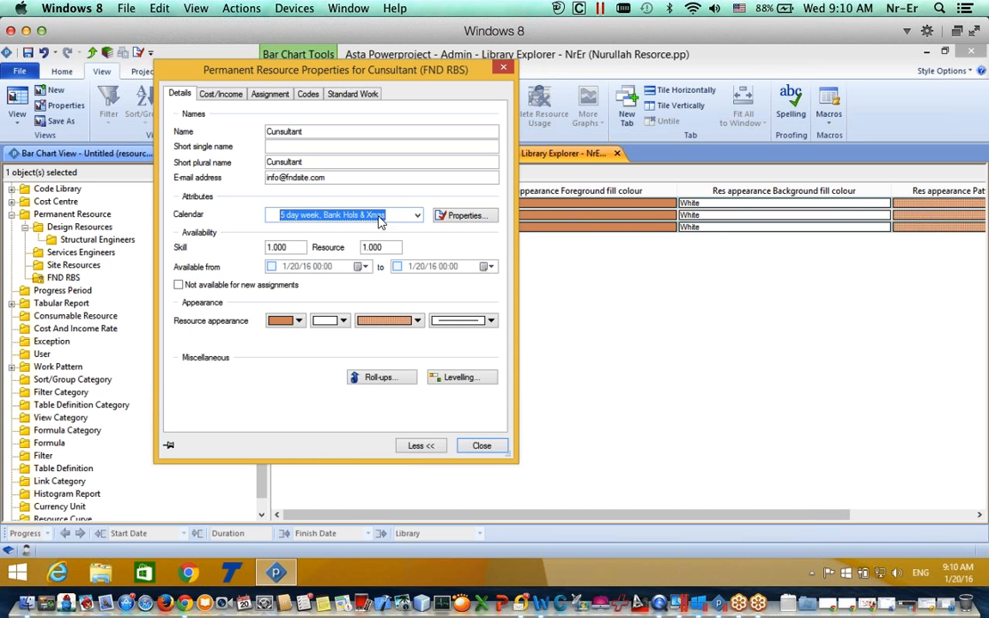
left_click(455, 216)
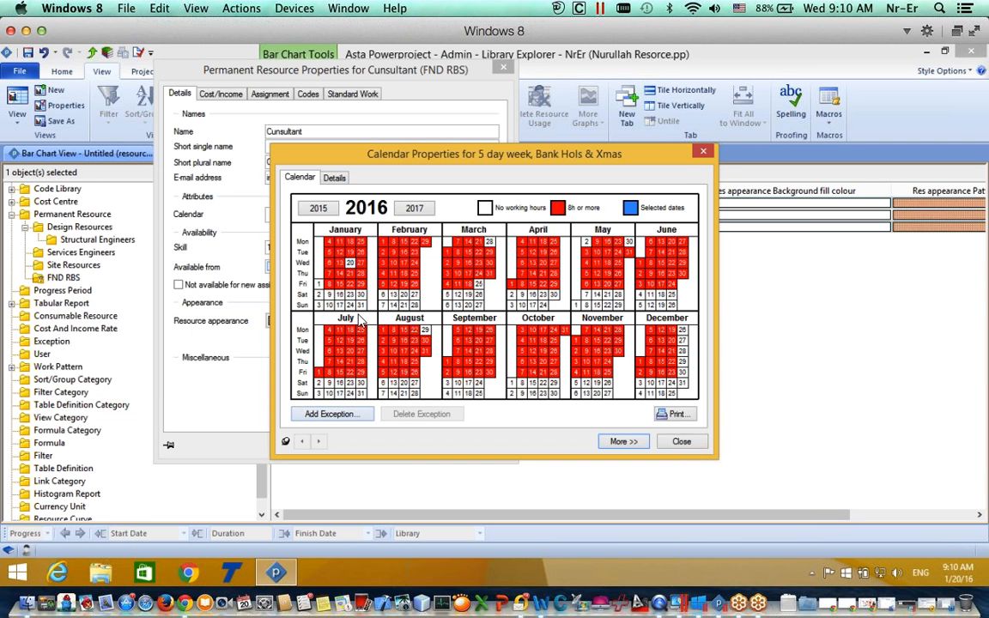
left_click(703, 151)
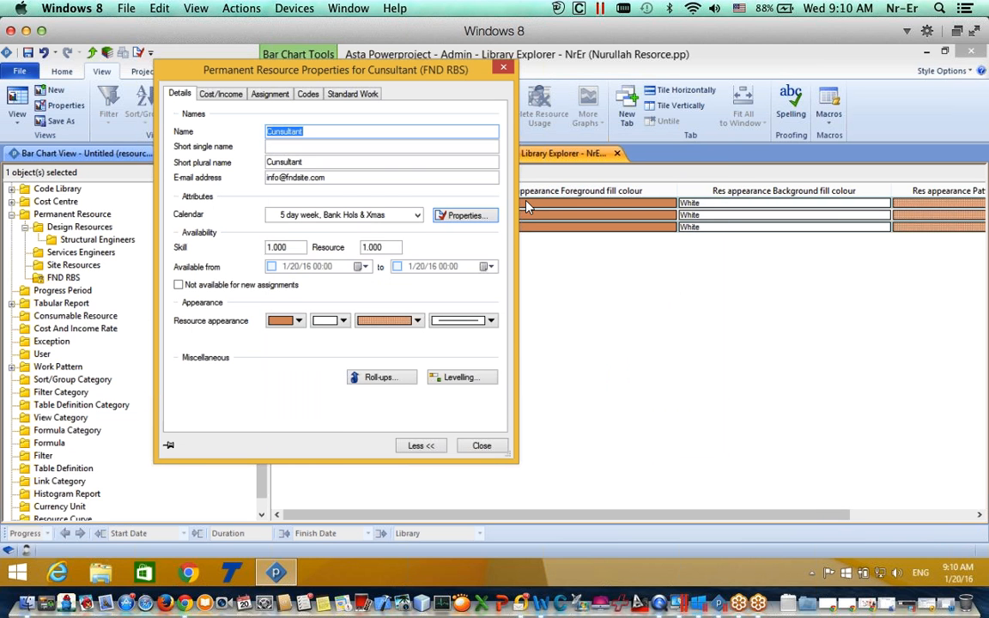
Step: Set the Consultant's Skill and Resource availability to 3
left_click(288, 247)
left_click_drag(267, 247, 341, 261)
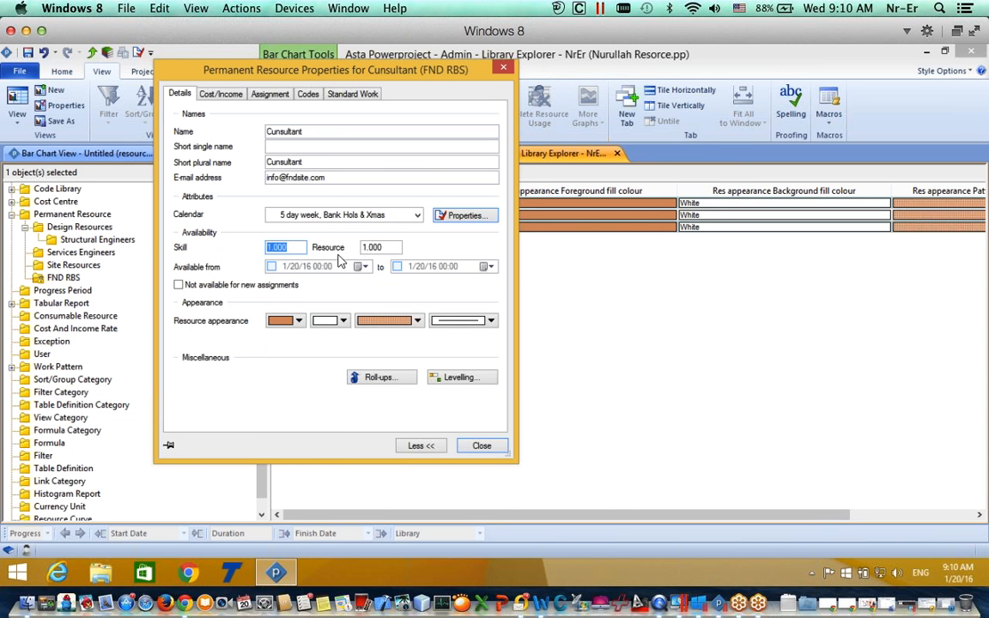
key("Tab")
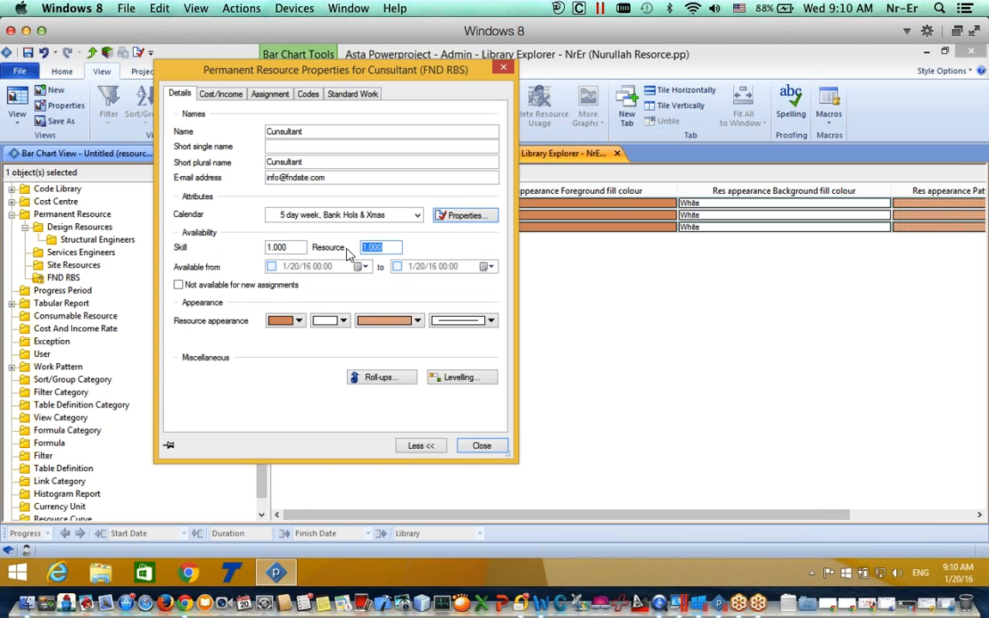
type("3")
key("shift+Tab")
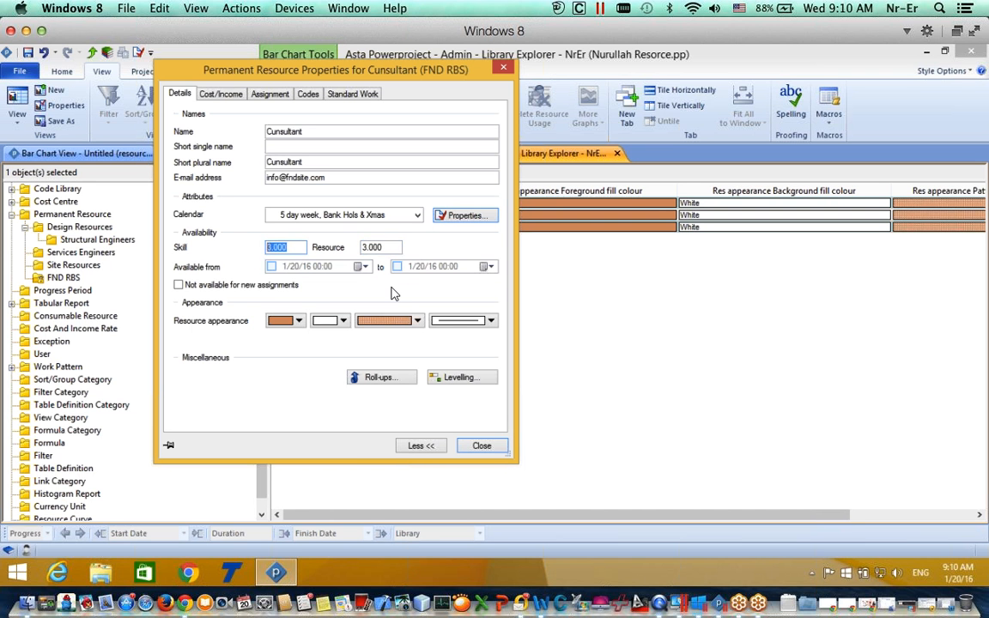
Step: Try available-from and to dates (February 2017), then clear both availability dates
left_click(271, 267)
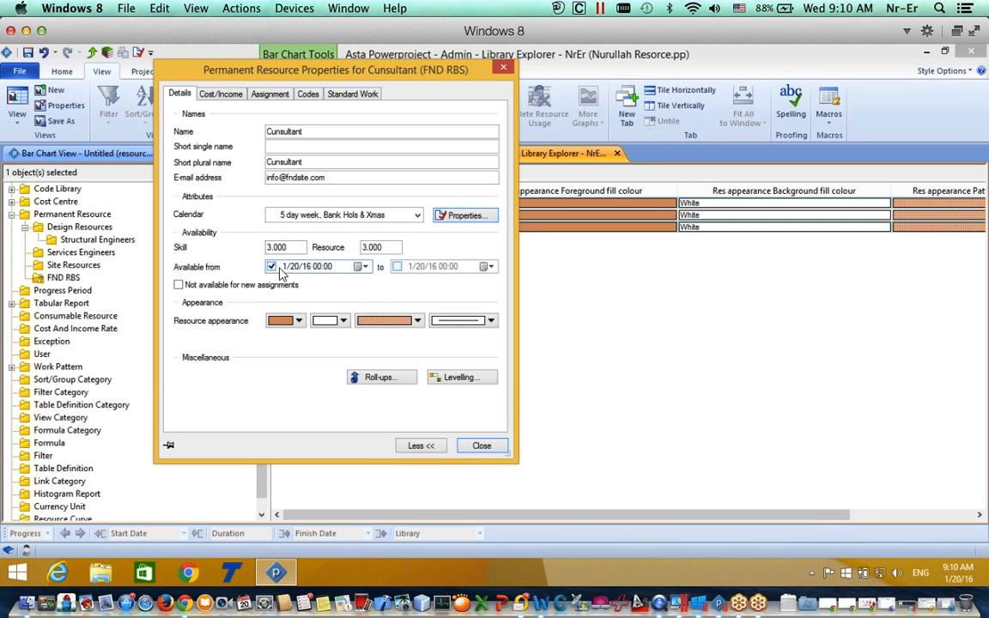
left_click(365, 267)
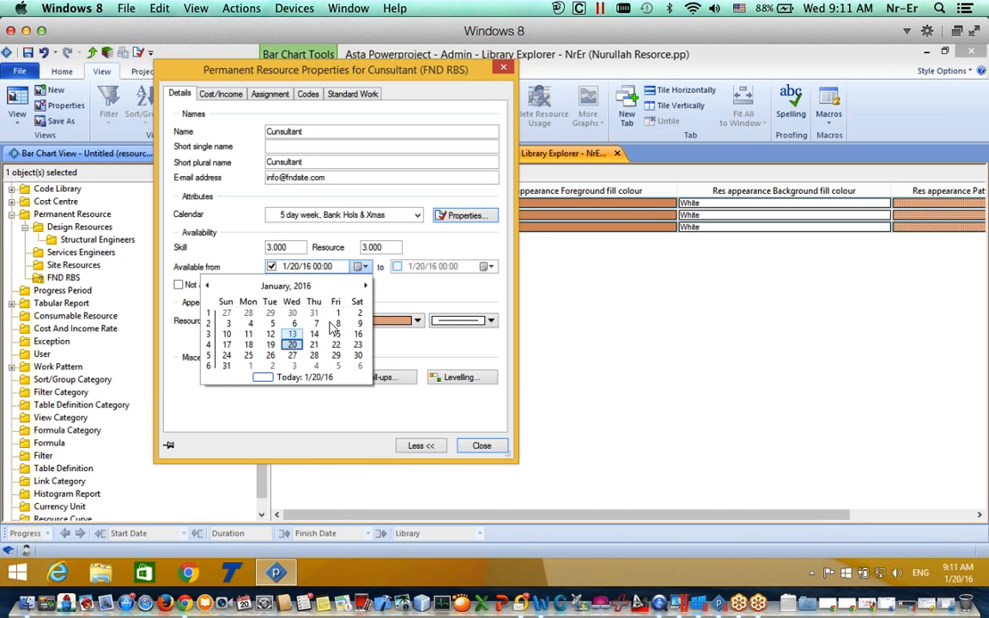
left_click(435, 305)
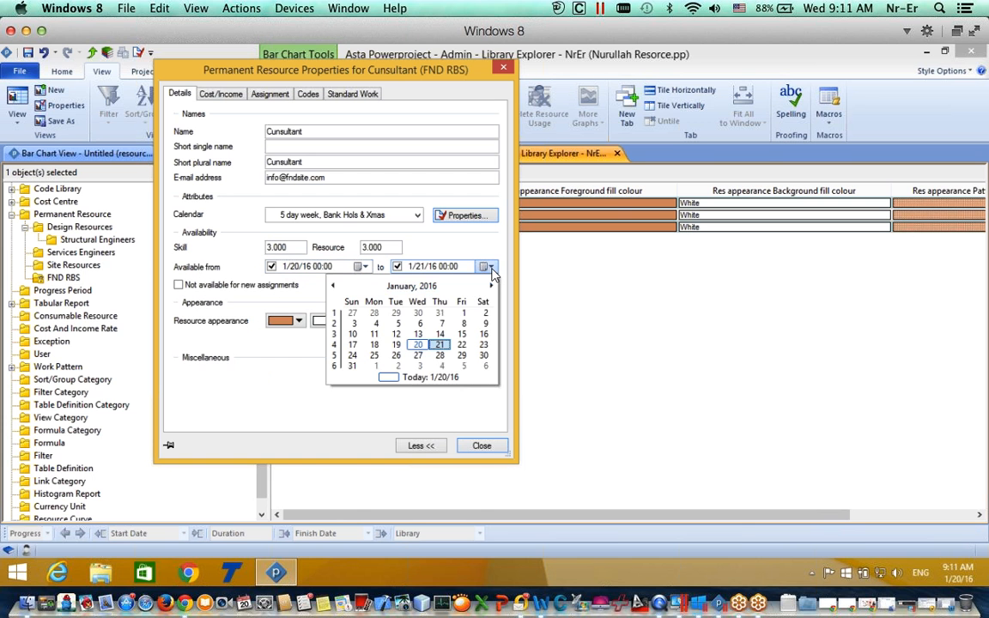
left_click(486, 267)
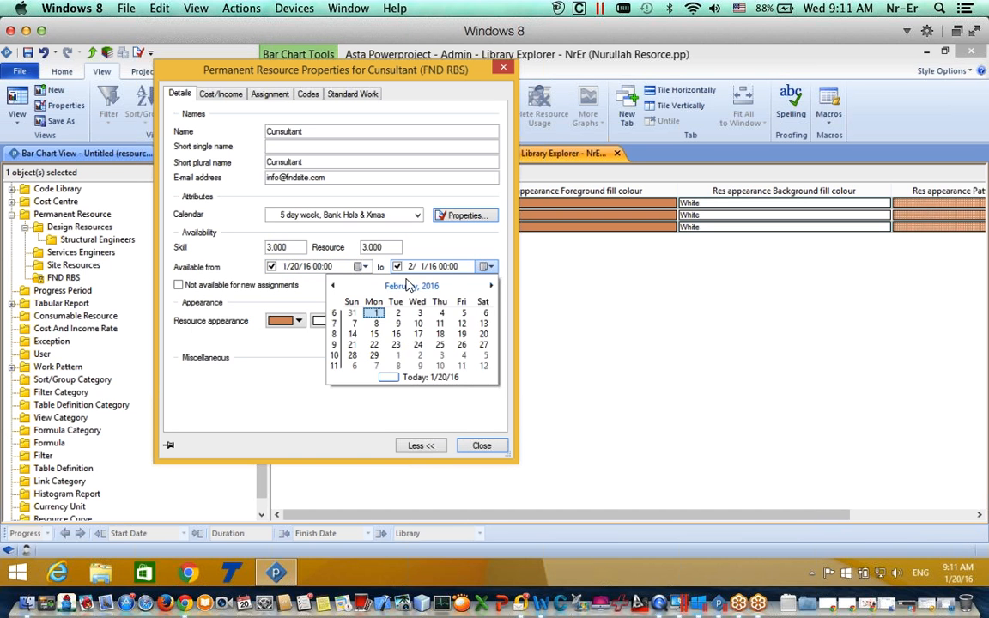
left_click(412, 286)
left_click(412, 286)
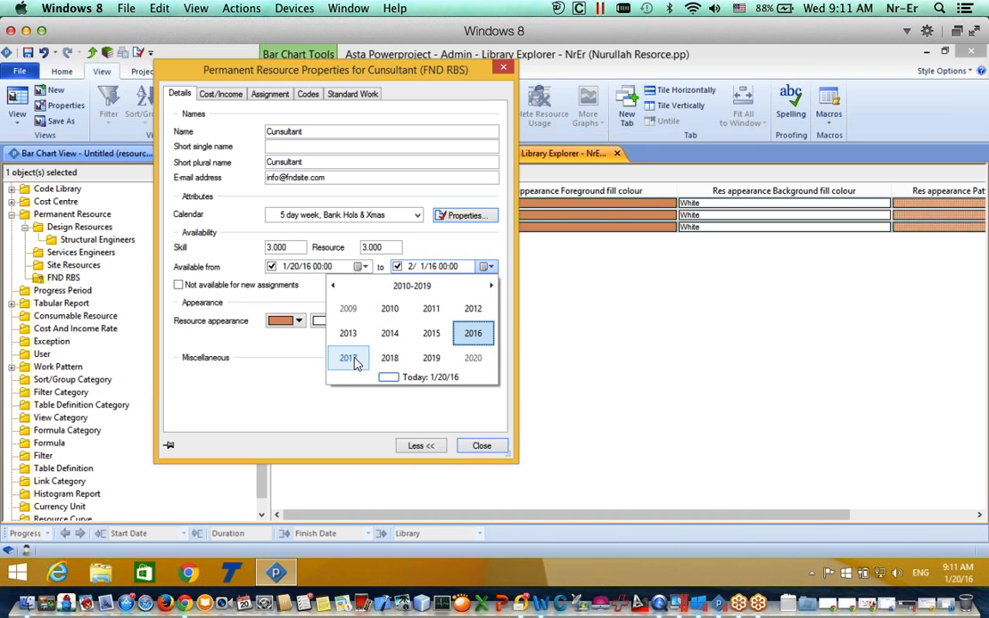
left_click(348, 358)
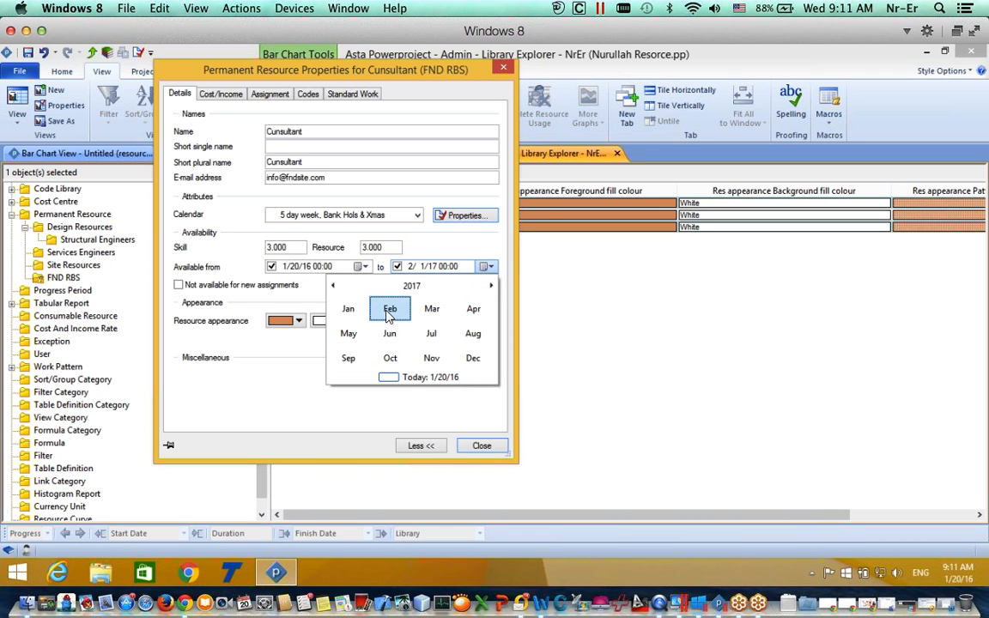
left_click(390, 311)
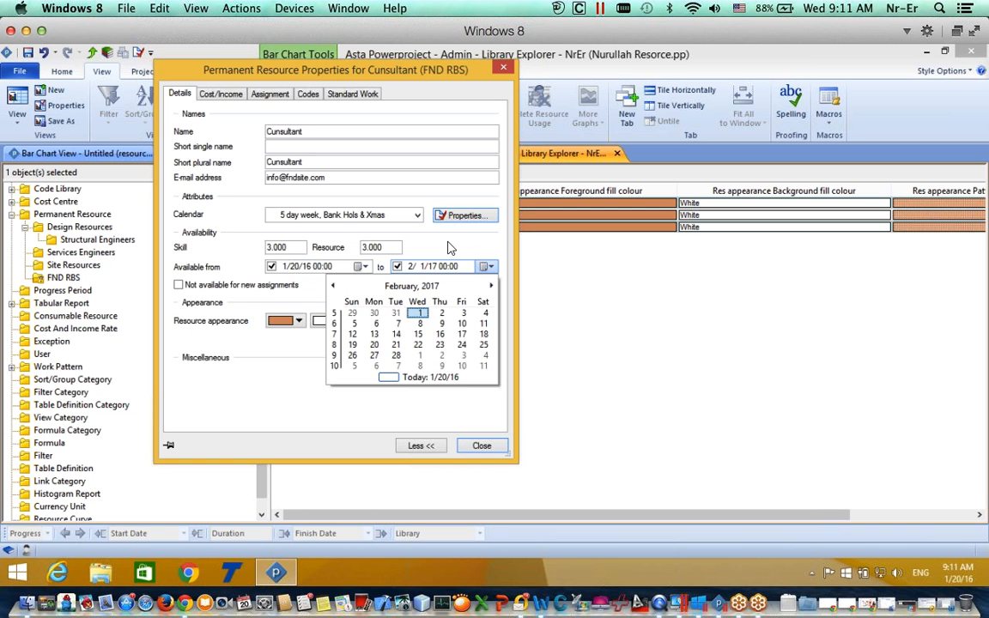
left_click(397, 266)
left_click(271, 267)
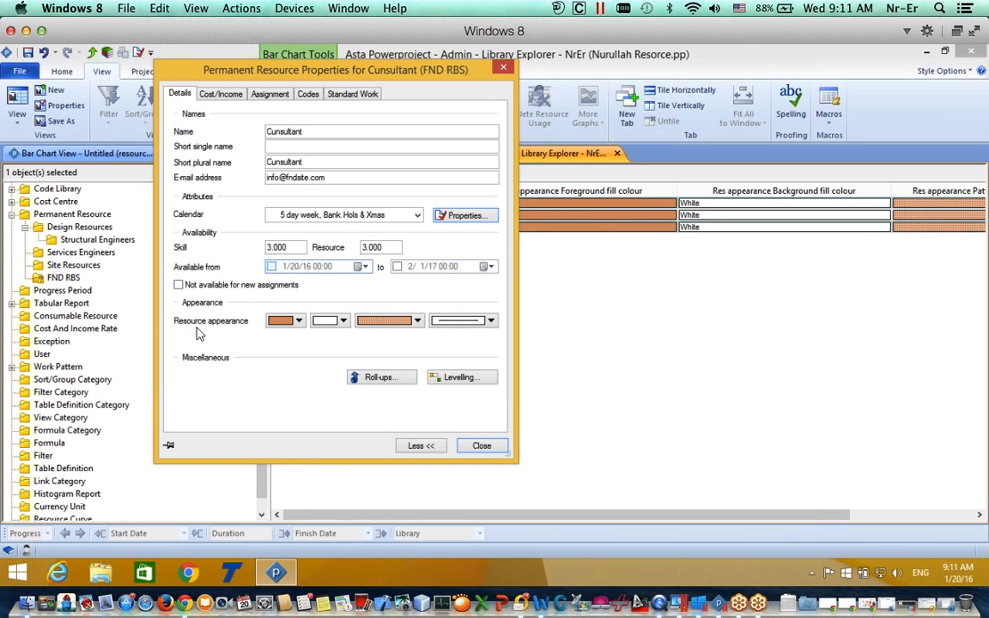
Step: Set the Consultant's foreground fill colour to blue, leaving the background unchanged
left_click(292, 320)
left_click(308, 337)
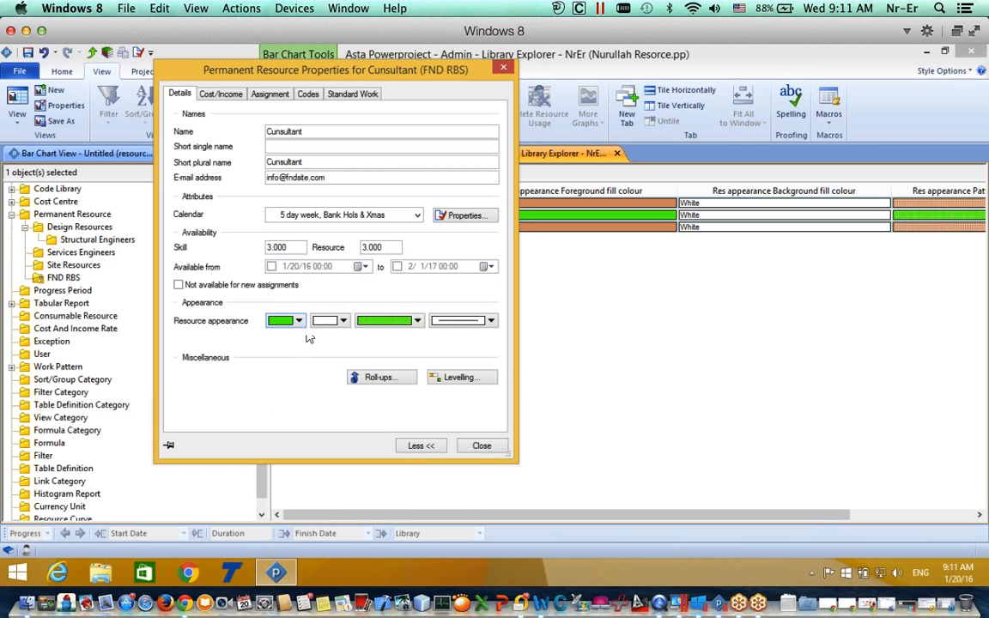
left_click(296, 322)
left_click(320, 335)
left_click(343, 322)
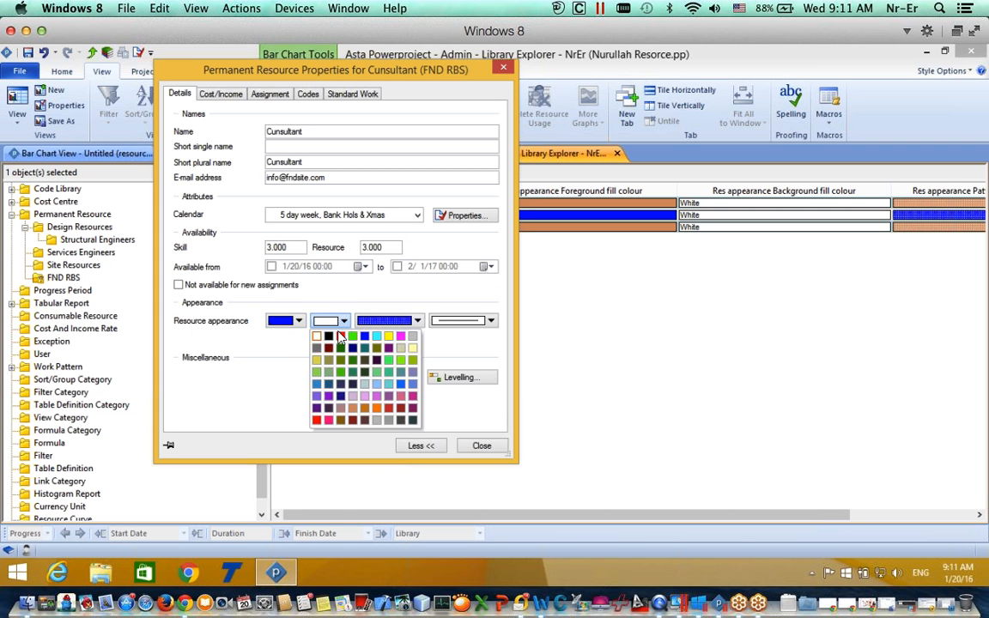
left_click(245, 335)
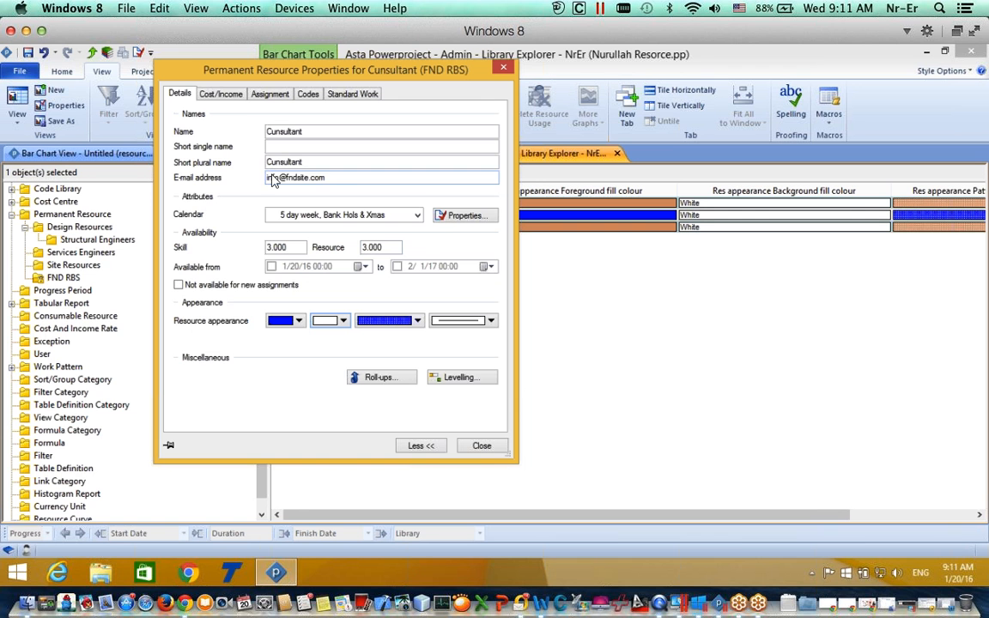
left_click(240, 97)
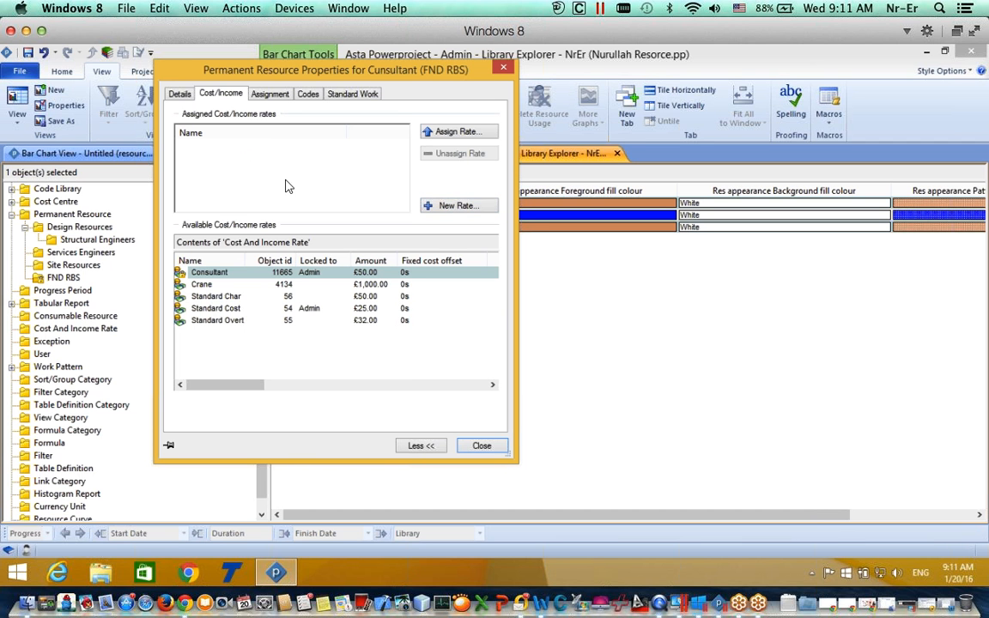
Step: Create a new rate named 'Cunsultant For FND' and open its properties
left_click(448, 206)
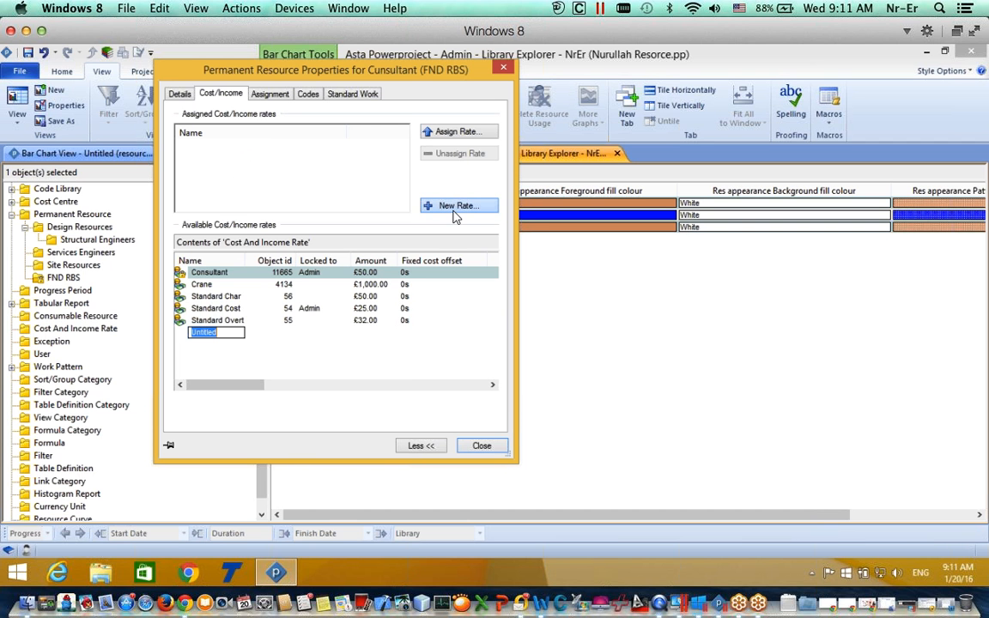
left_click(453, 211)
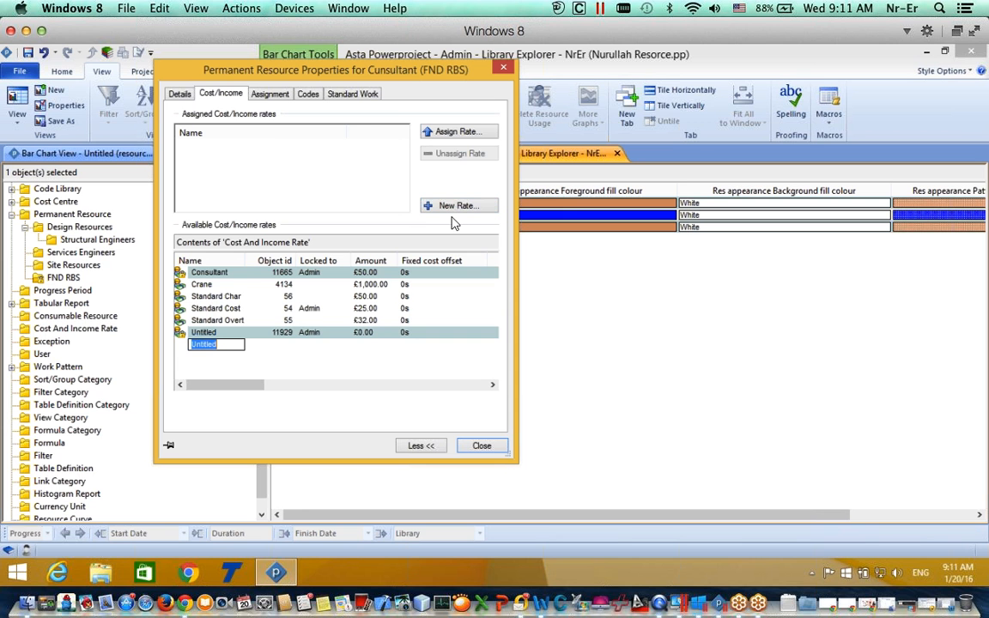
type("Cunsu")
type("ltant Fo")
type("r FND")
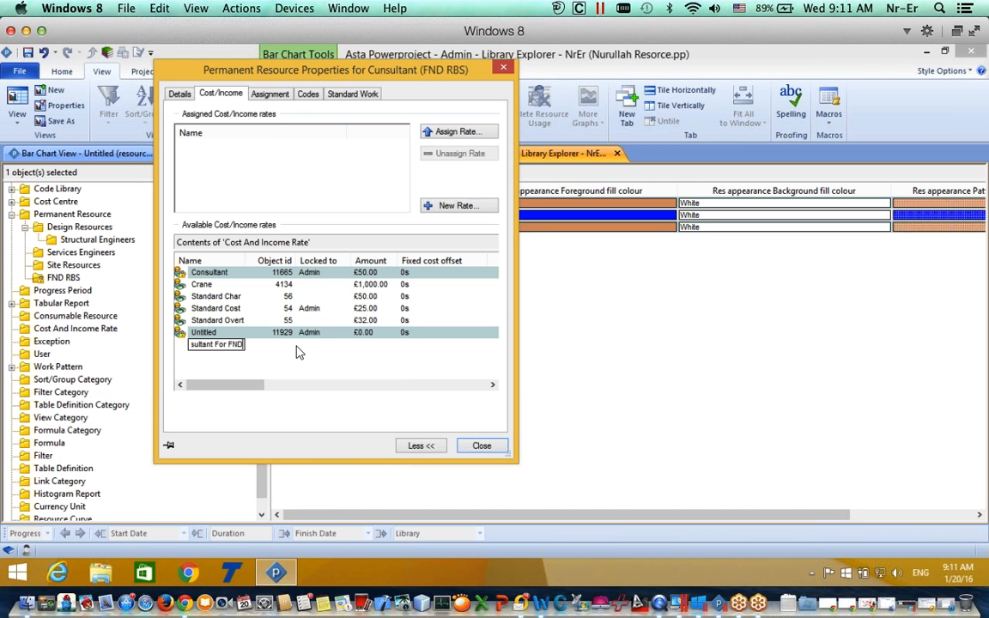
key("Return")
left_click(195, 345)
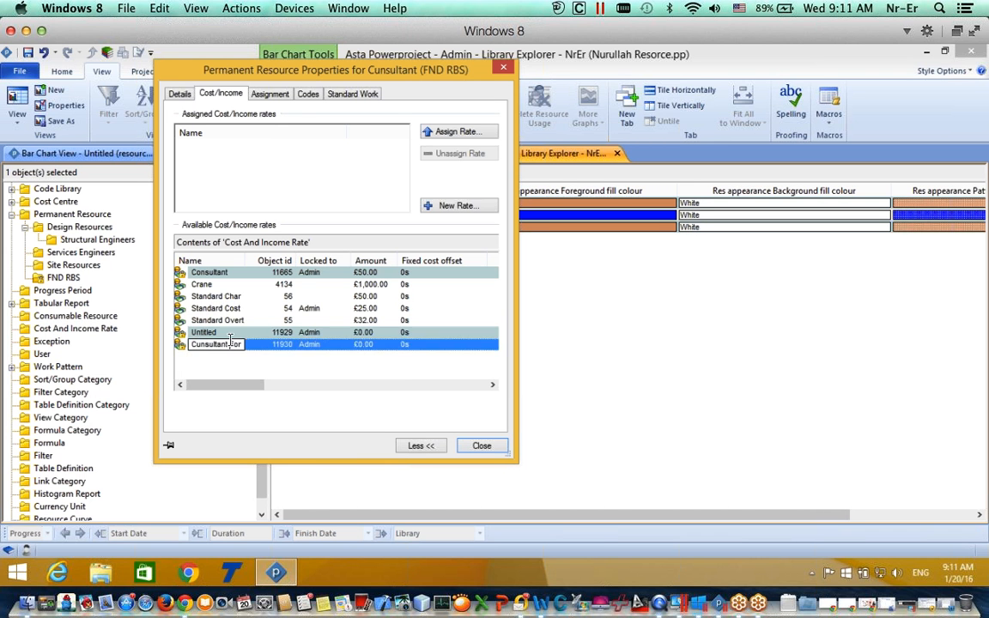
double_click(193, 349)
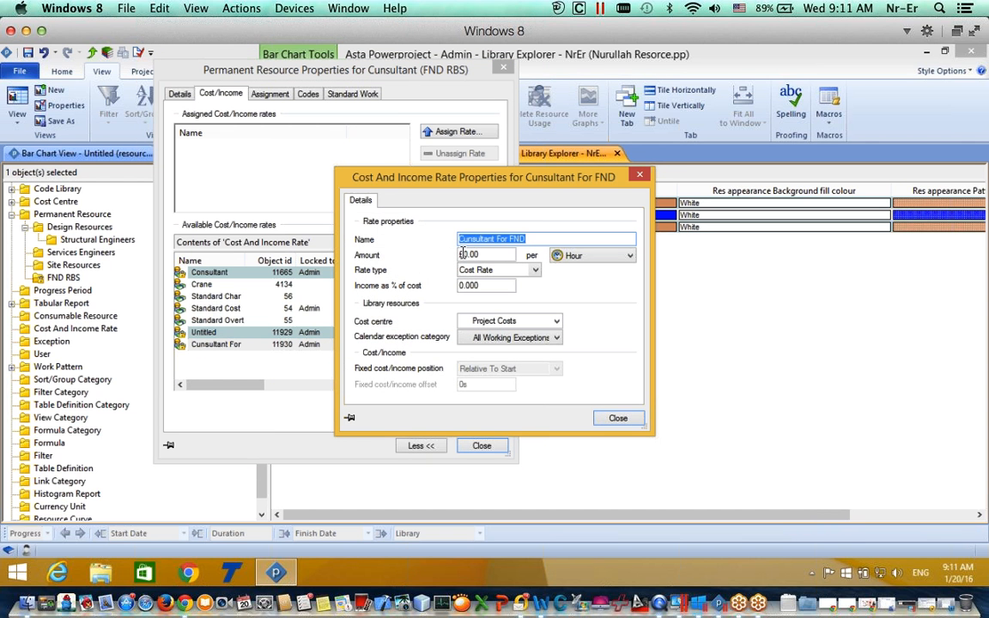
Step: Set the rate to £50 per hour with income at 130% of cost
left_click(494, 255)
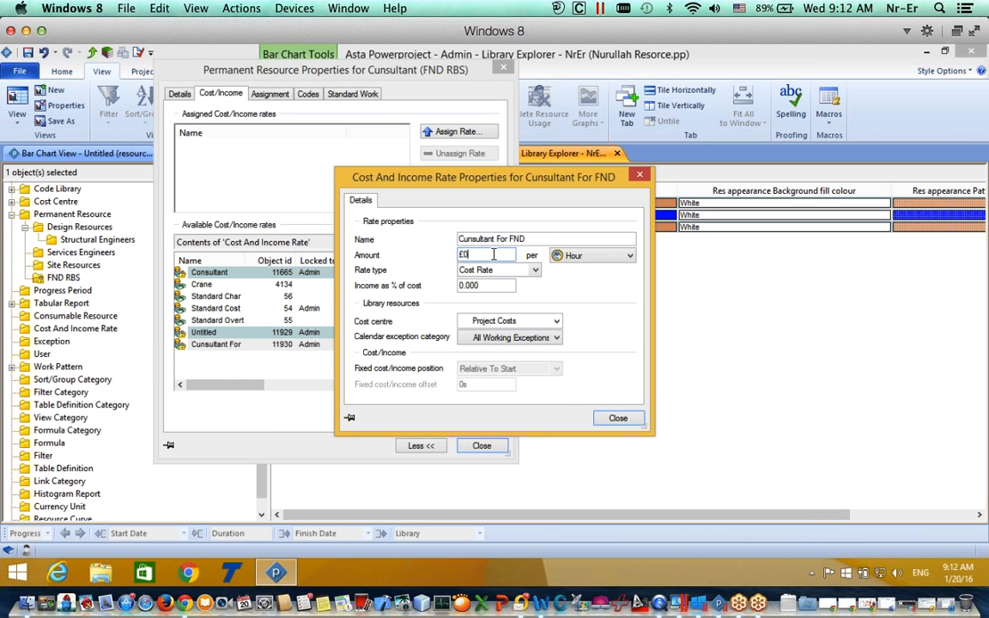
type("£50")
key("Tab")
key("Tab")
key("Tab")
type("1")
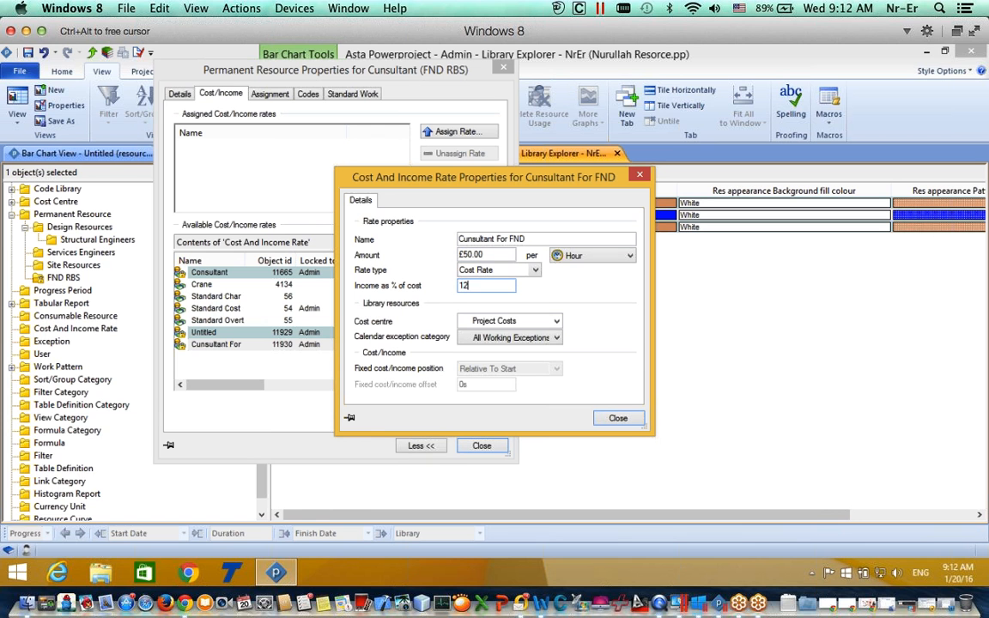
key("BackSpace")
key("BackSpace")
type("30")
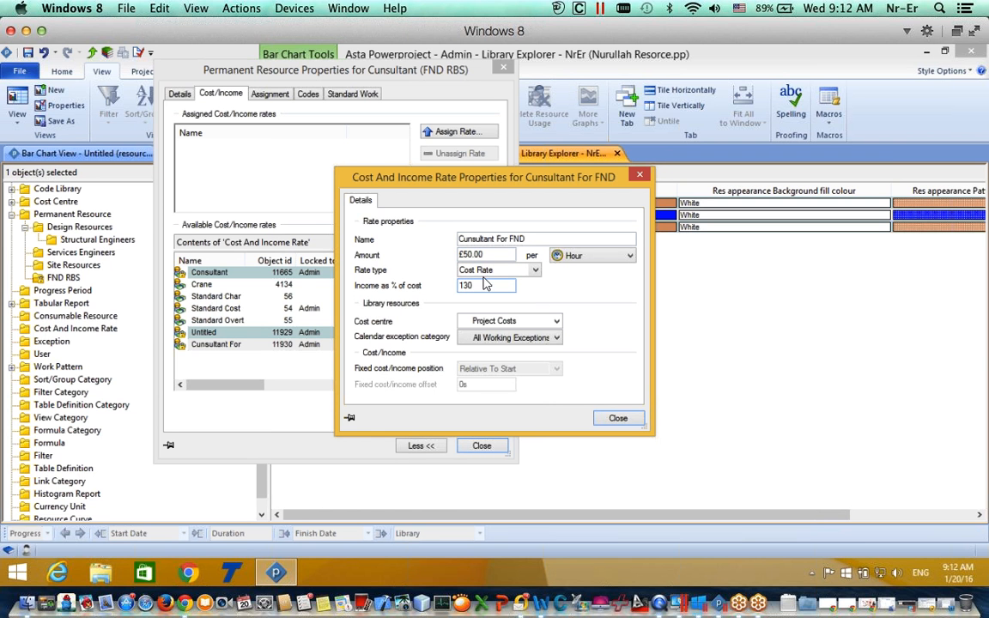
left_click(579, 256)
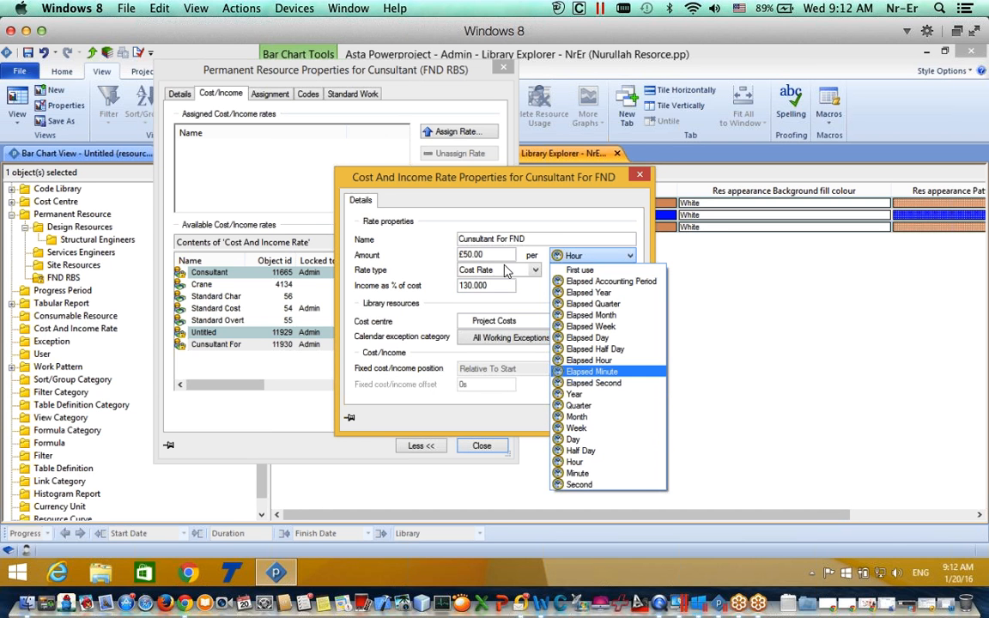
left_click(530, 296)
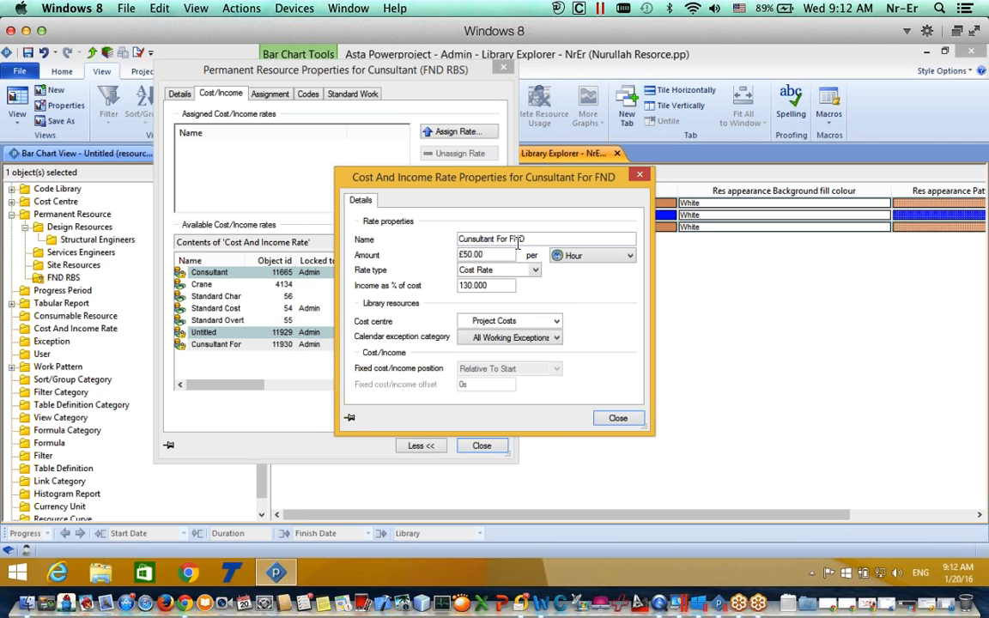
left_click(617, 419)
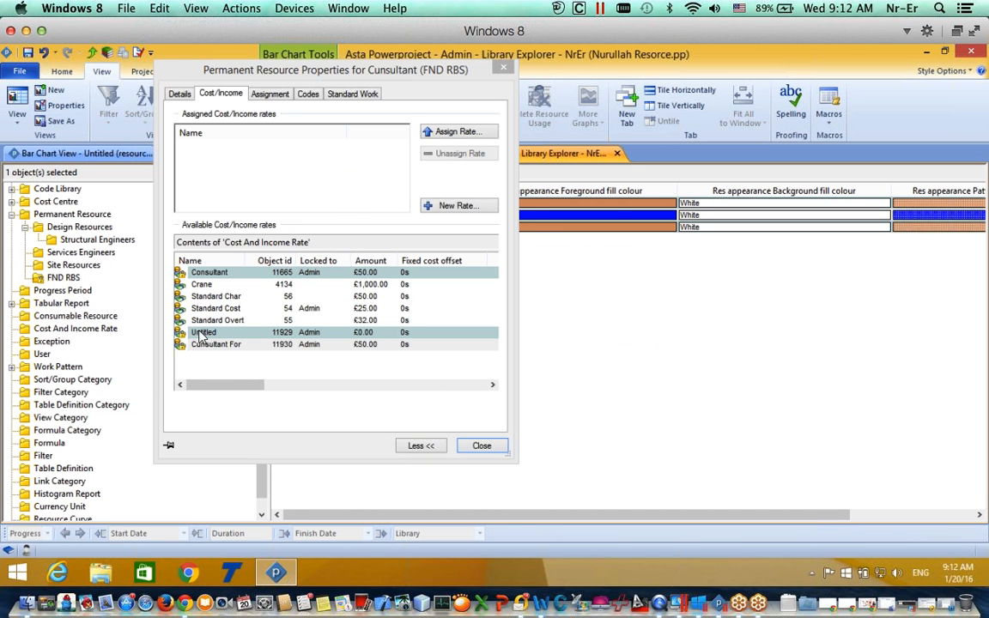
Step: Add the Consultant For FND rate to the Consultant resource's assigned rates and view its assignment settings
left_click(200, 346)
left_click(199, 346)
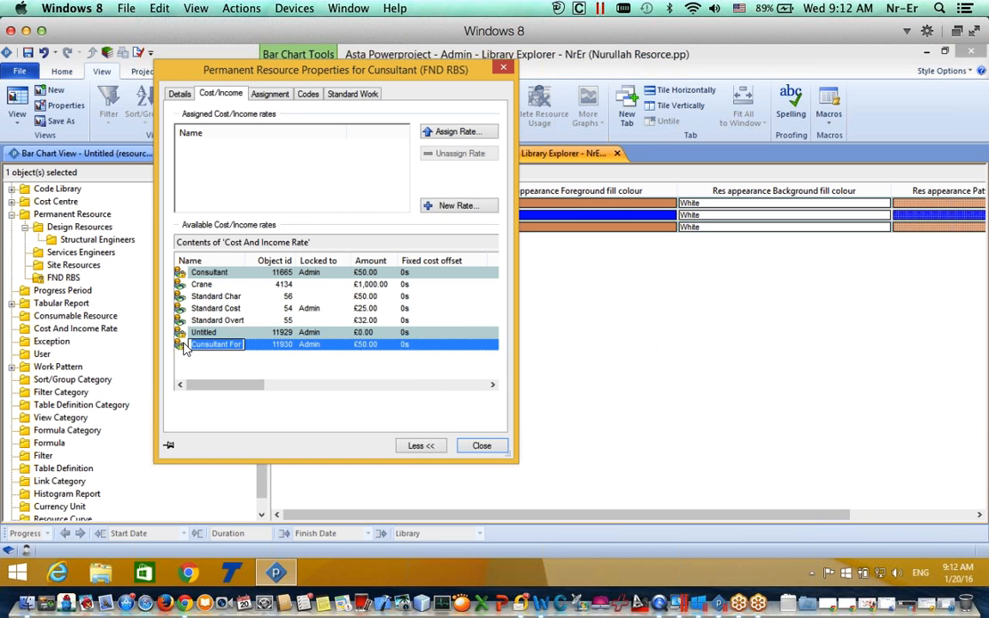
left_click(447, 134)
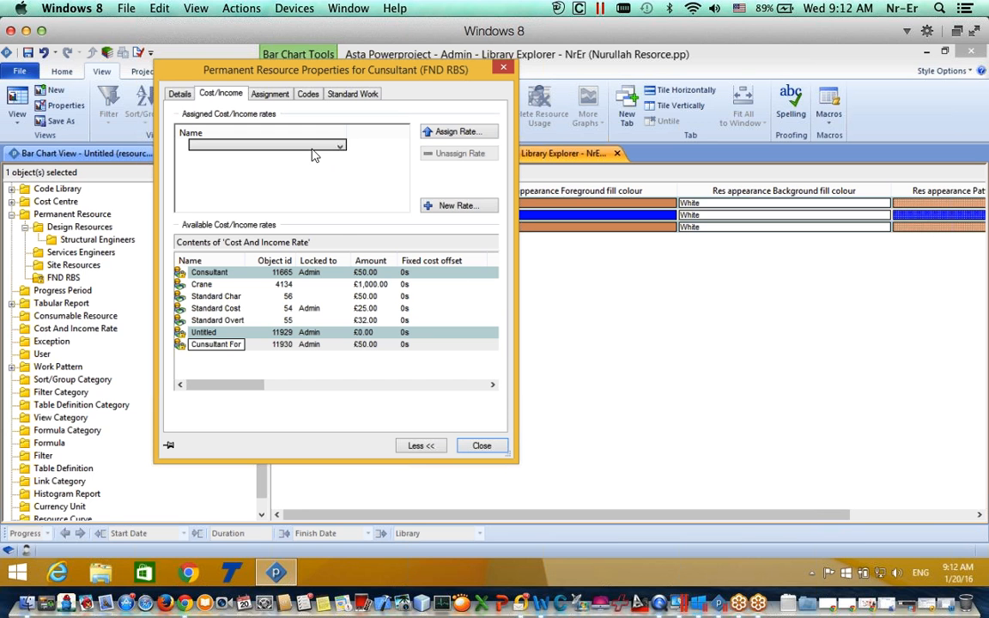
left_click(315, 152)
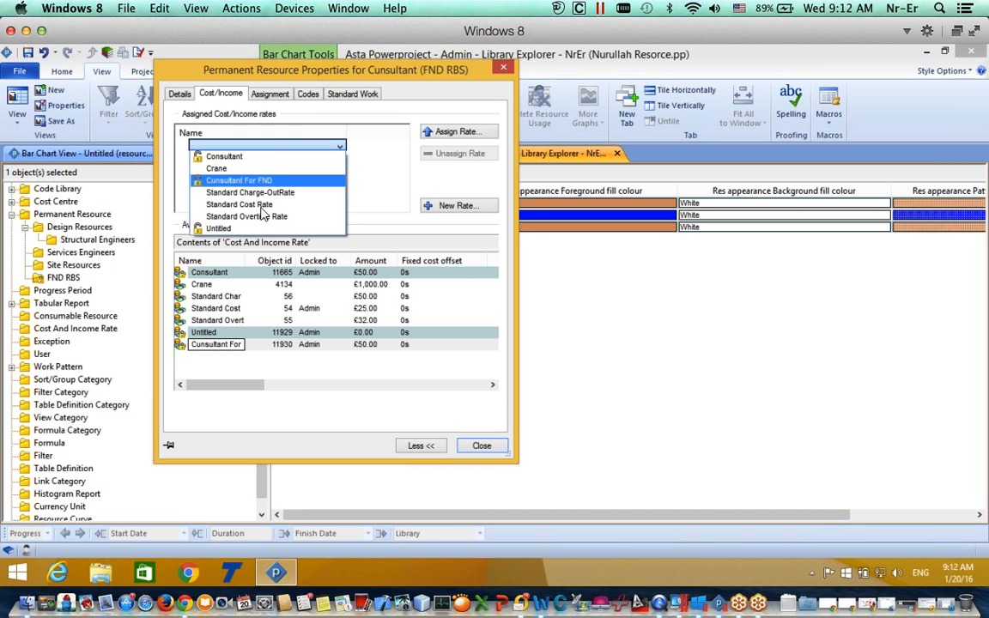
left_click(237, 181)
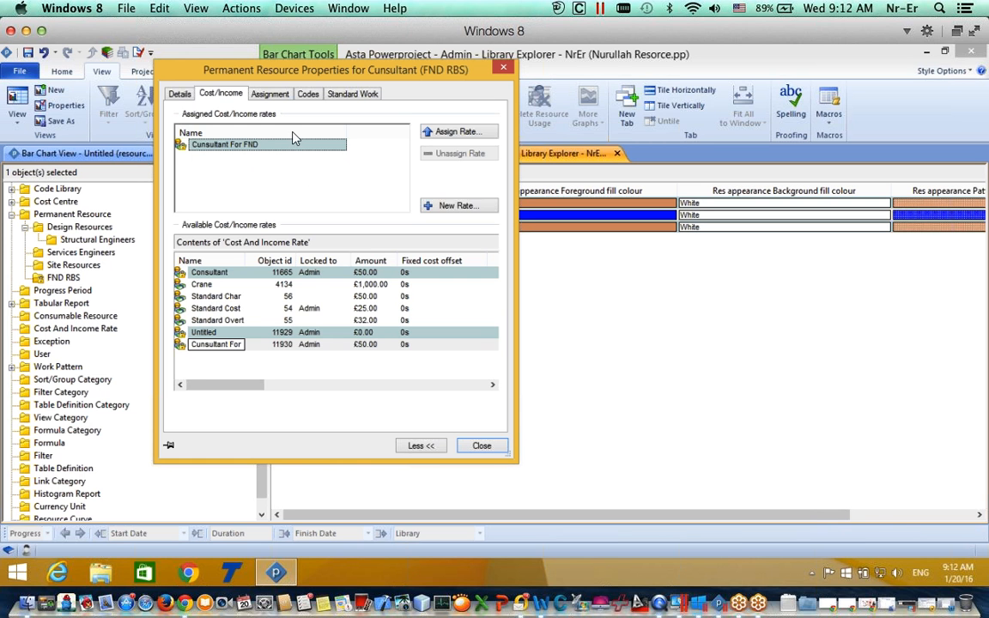
left_click(270, 95)
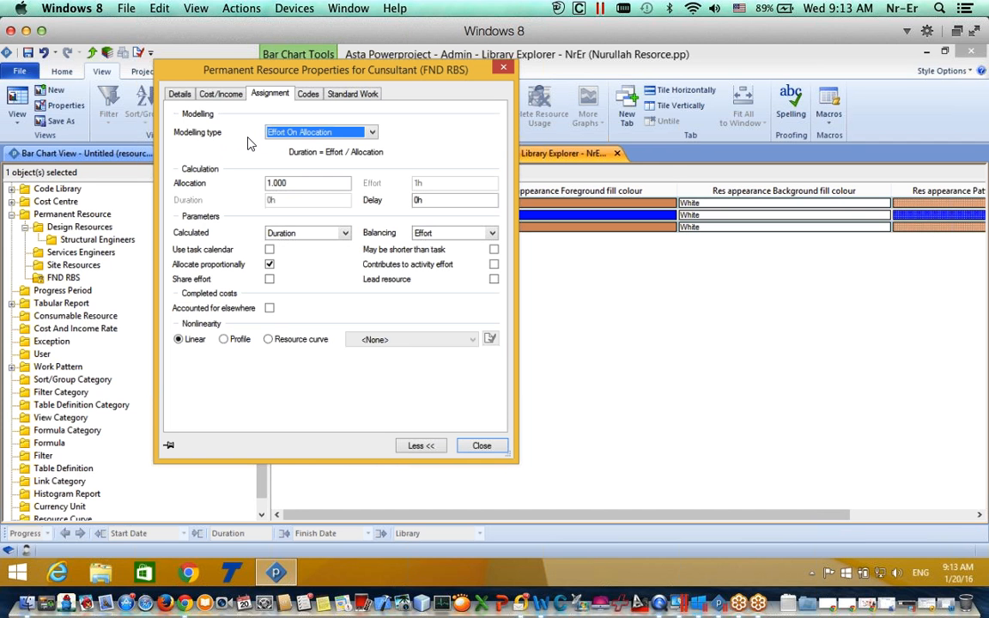
Step: Keep Effort On Allocation modelling and set the Consultant's assignments to calculate Allocation
left_click(290, 133)
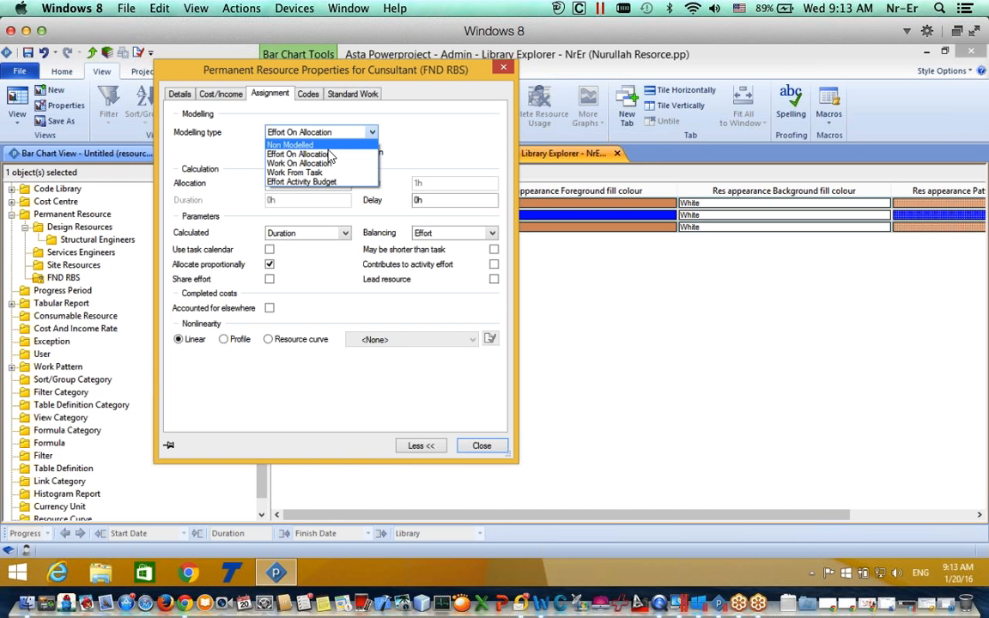
left_click(326, 154)
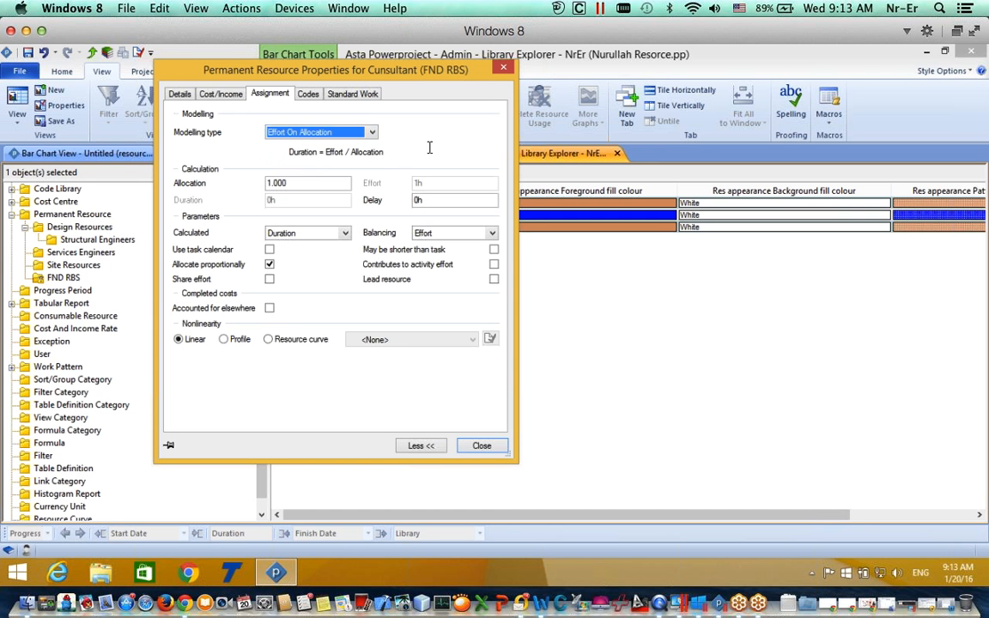
left_click(281, 239)
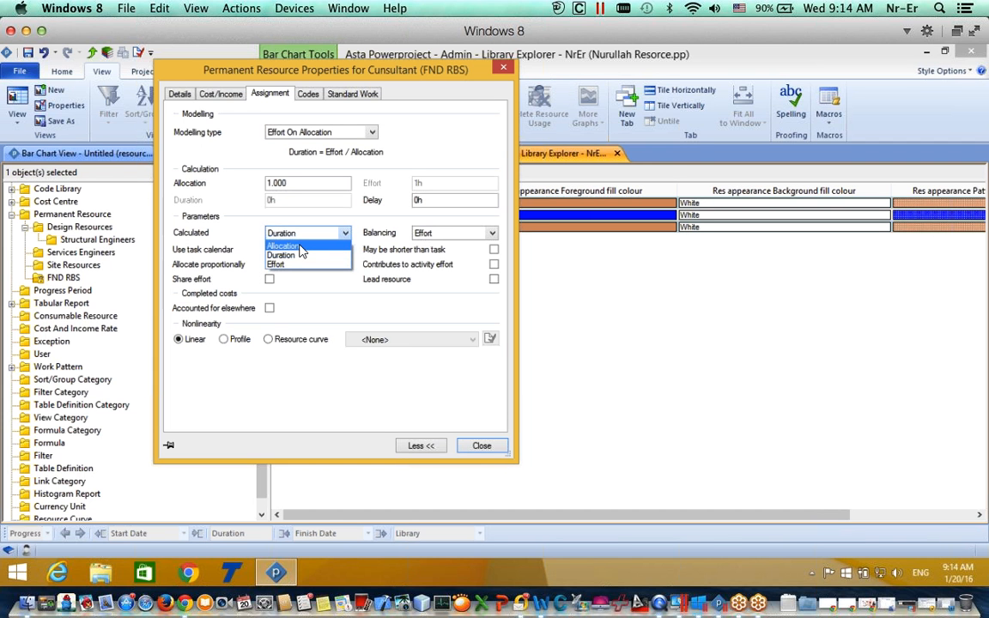
left_click(300, 246)
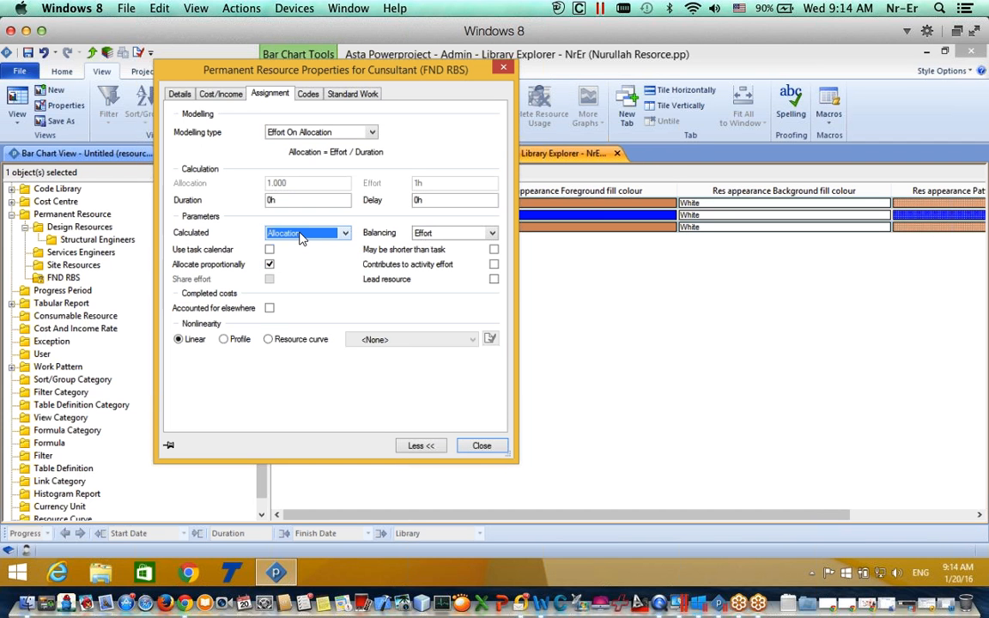
left_click(301, 239)
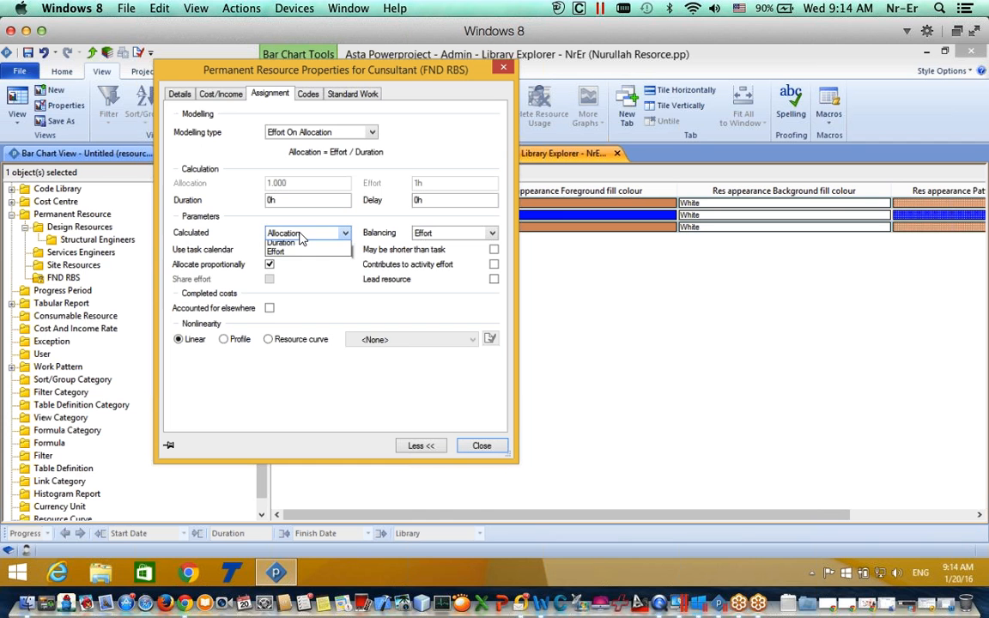
left_click(299, 235)
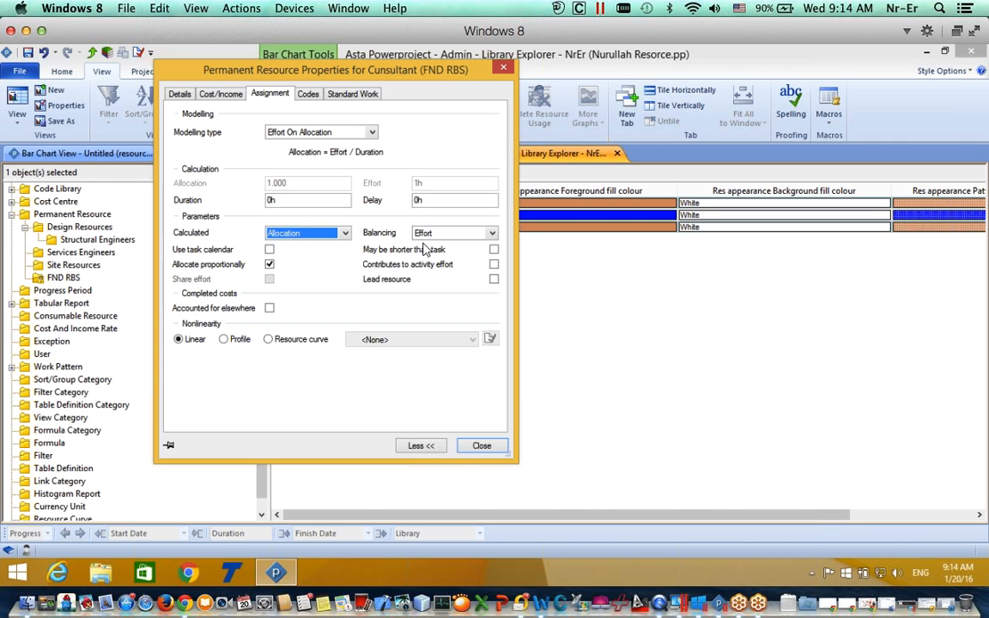
left_click(178, 96)
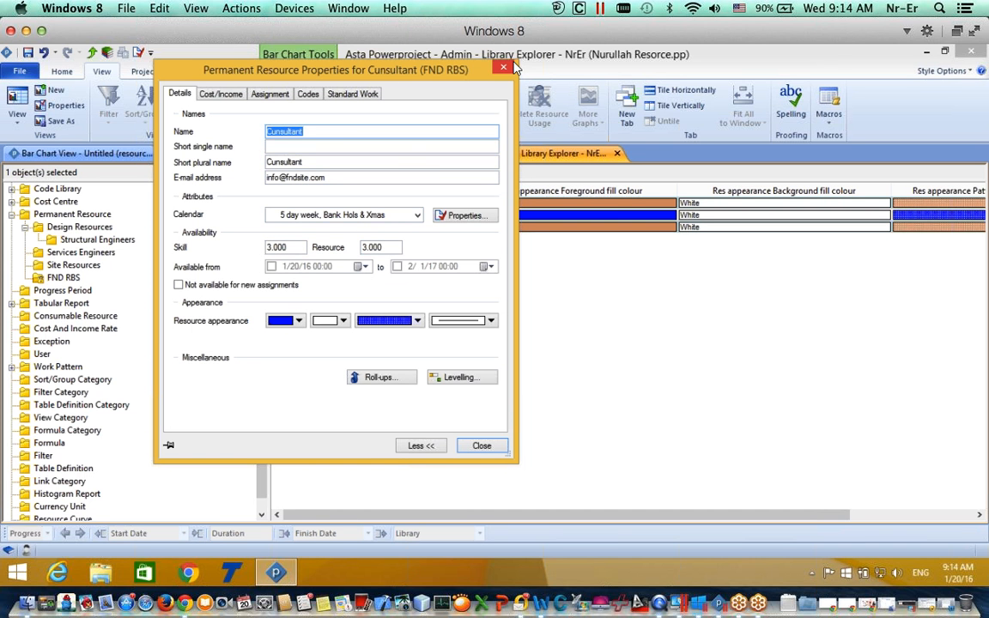
Step: Return to the NrEr bar chart and expand Permanent Resources and FND RBS in the tree
left_click(505, 67)
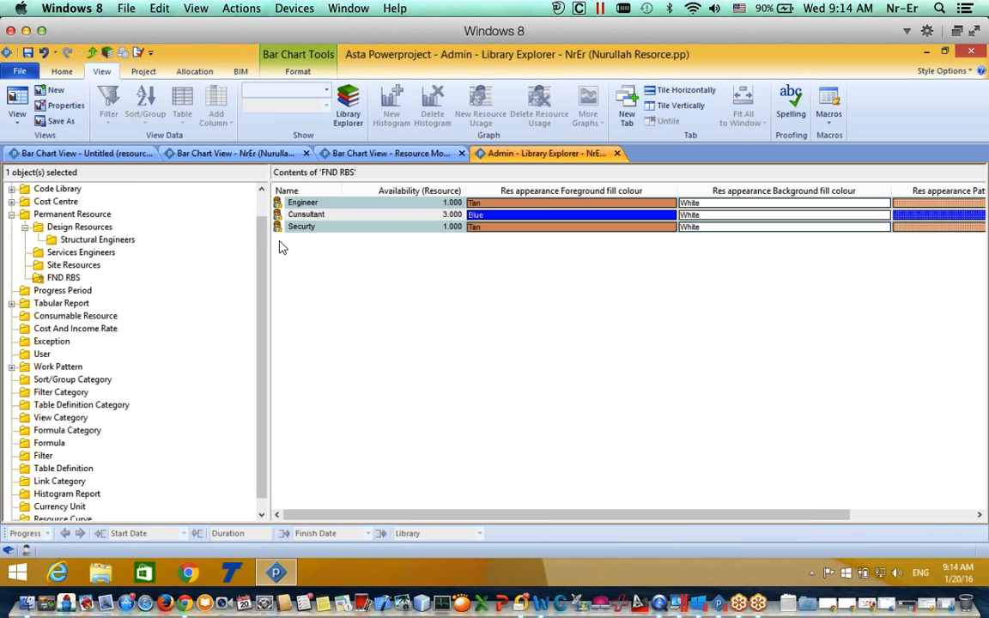
left_click(203, 155)
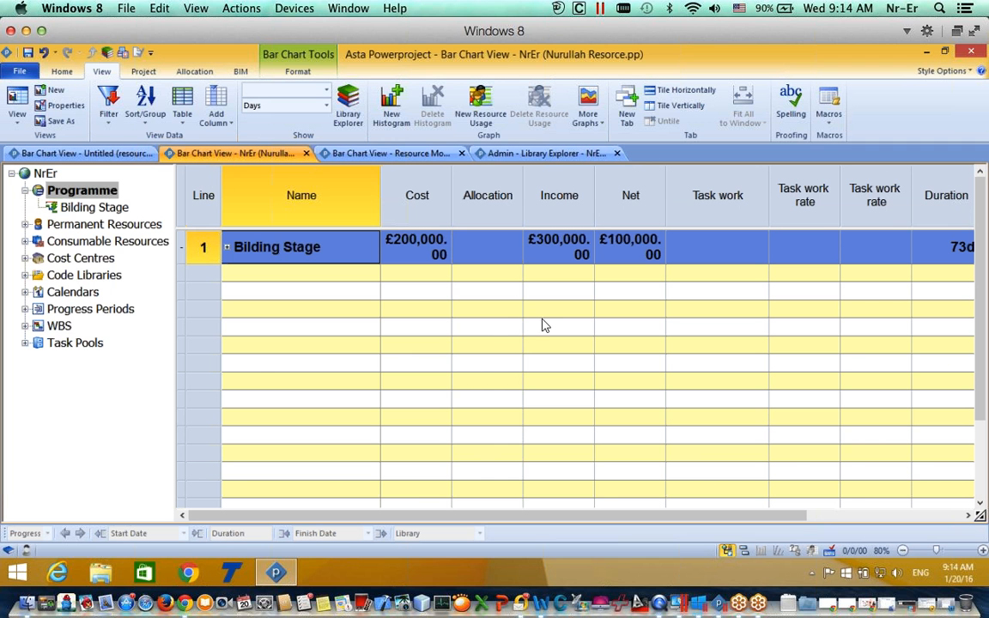
left_click(26, 224)
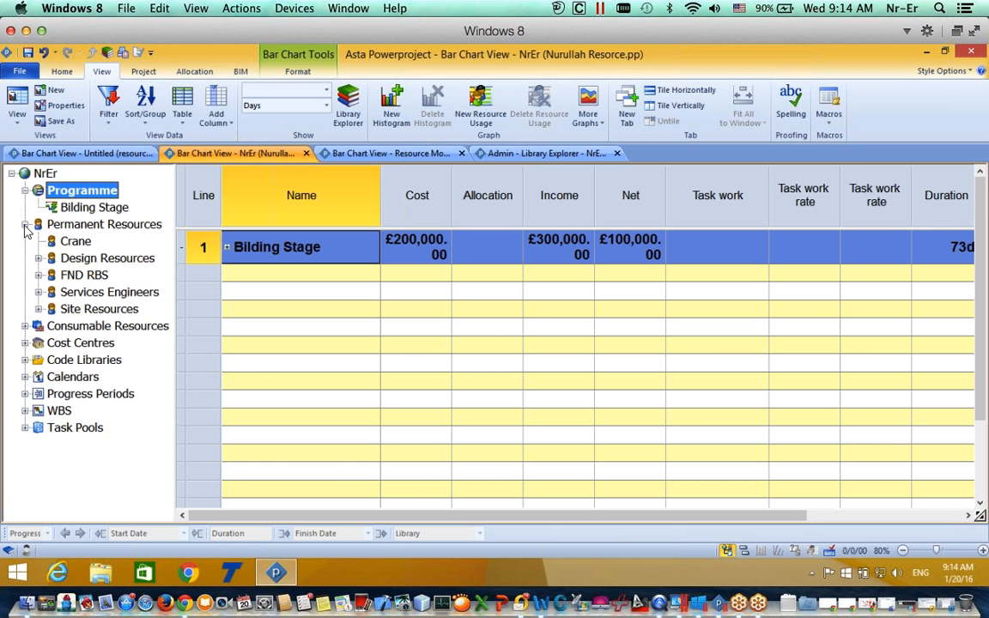
left_click(38, 276)
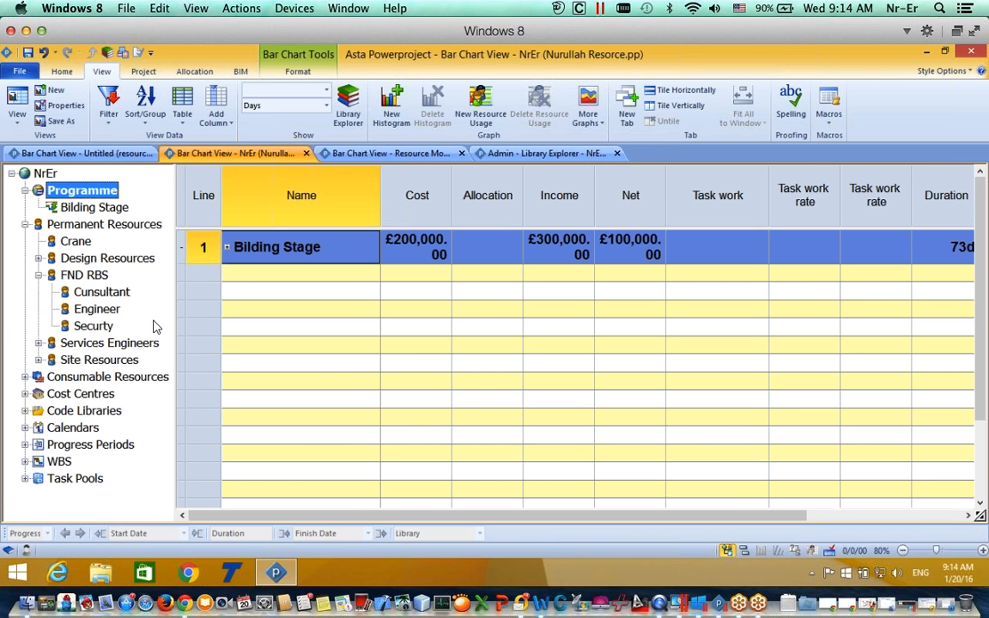
Step: Draw and link 7-day tasks under Bilding Stage, shortening task 5 to finish 18 November
left_click(743, 551)
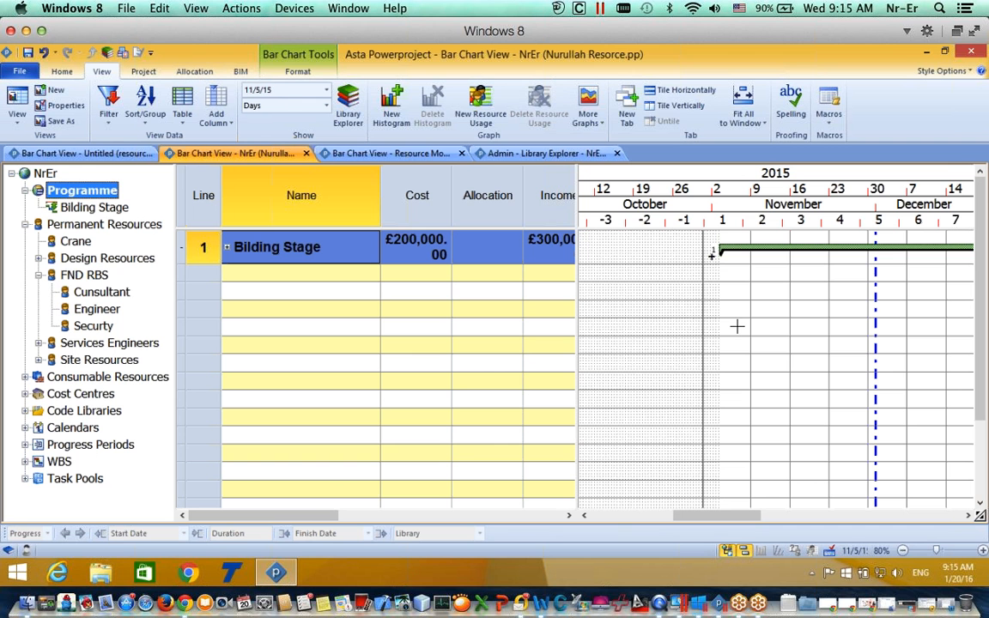
mouse_move(736, 327)
left_mouse_down()
mouse_move(806, 326)
mouse_move(857, 348)
mouse_move(861, 364)
left_mouse_up()
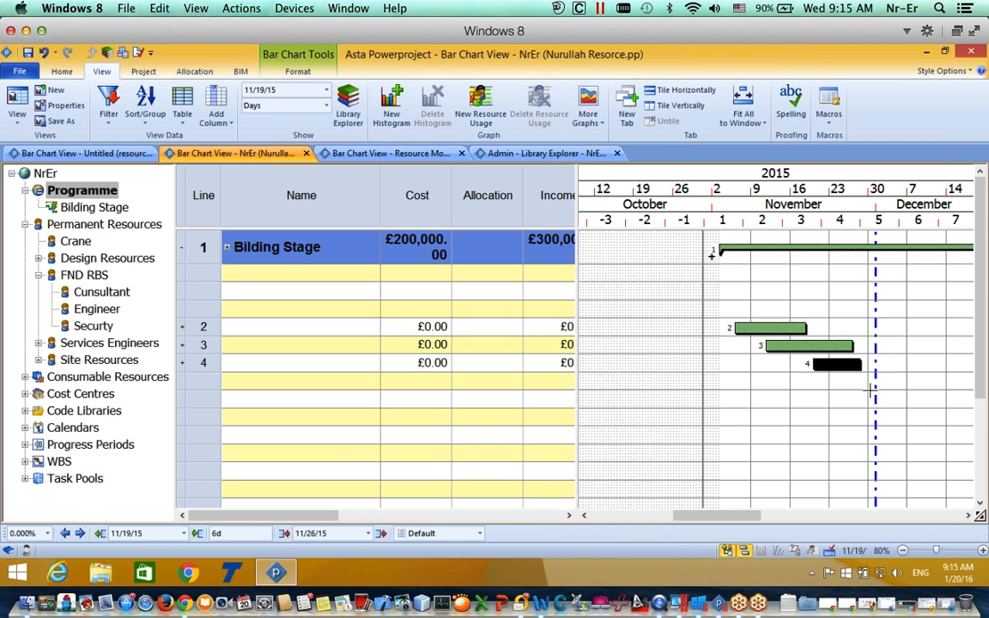
left_click_drag(814, 398, 882, 399)
left_click_drag(807, 381, 764, 381)
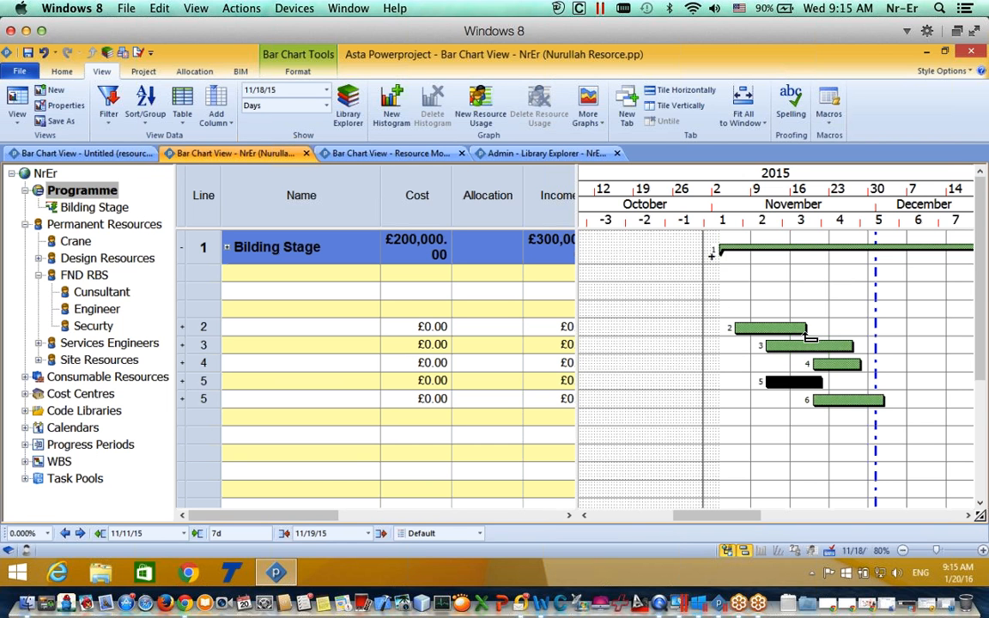
left_click_drag(805, 328, 848, 346)
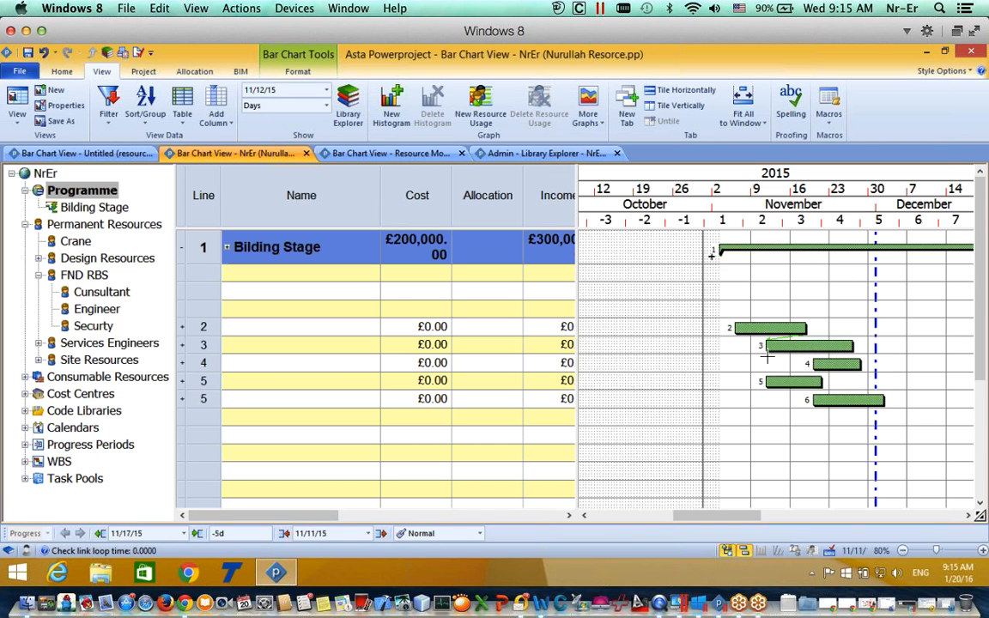
left_click_drag(773, 358, 768, 382)
left_click_drag(831, 386, 812, 412)
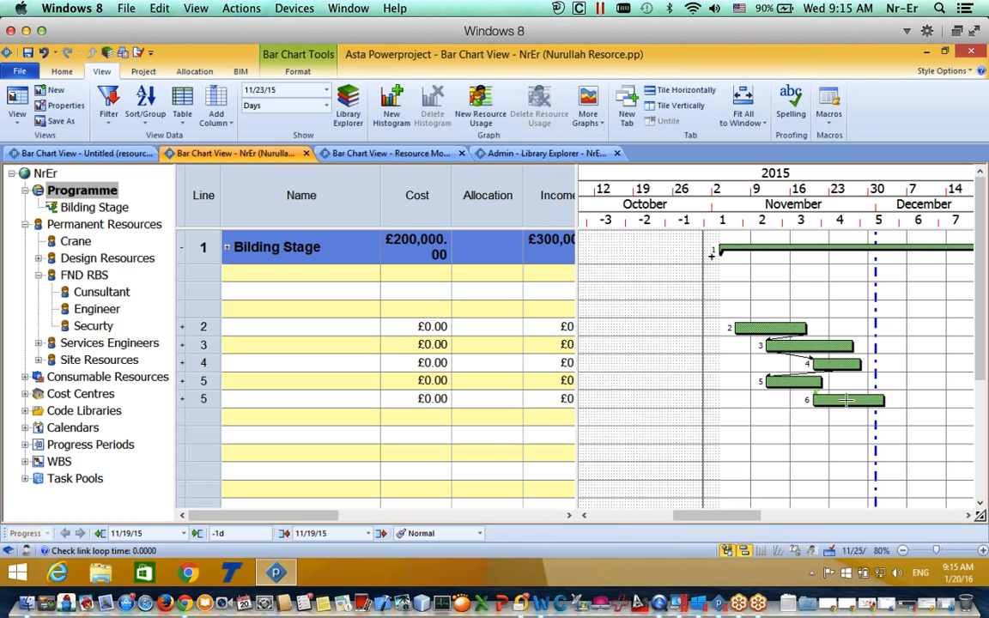
Step: Select the five task bars under Bilding Stage and delete them
left_click(747, 327)
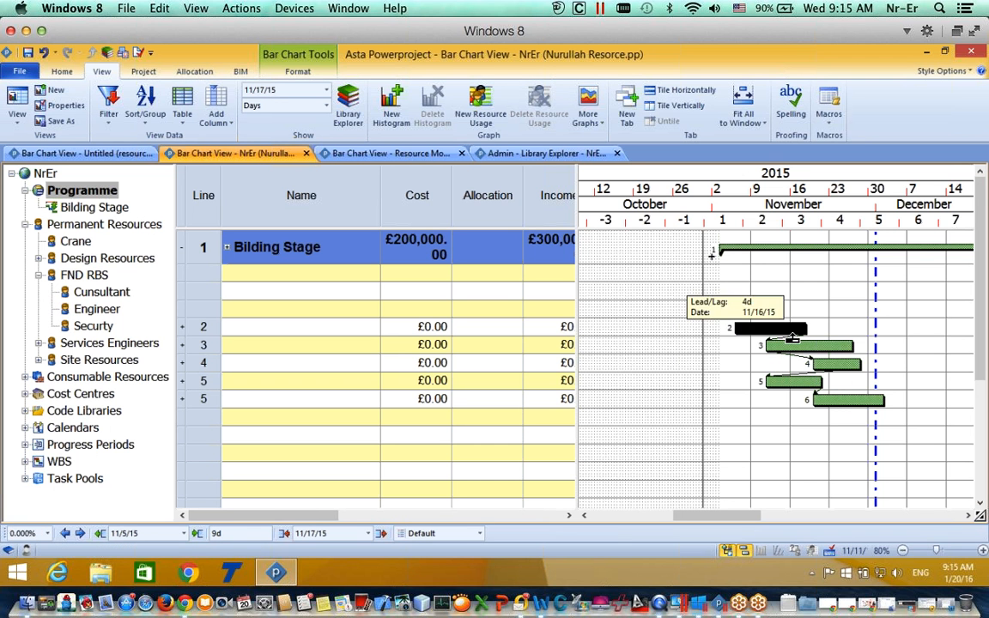
left_click(800, 342, "ctrl")
left_click(833, 364, "ctrl")
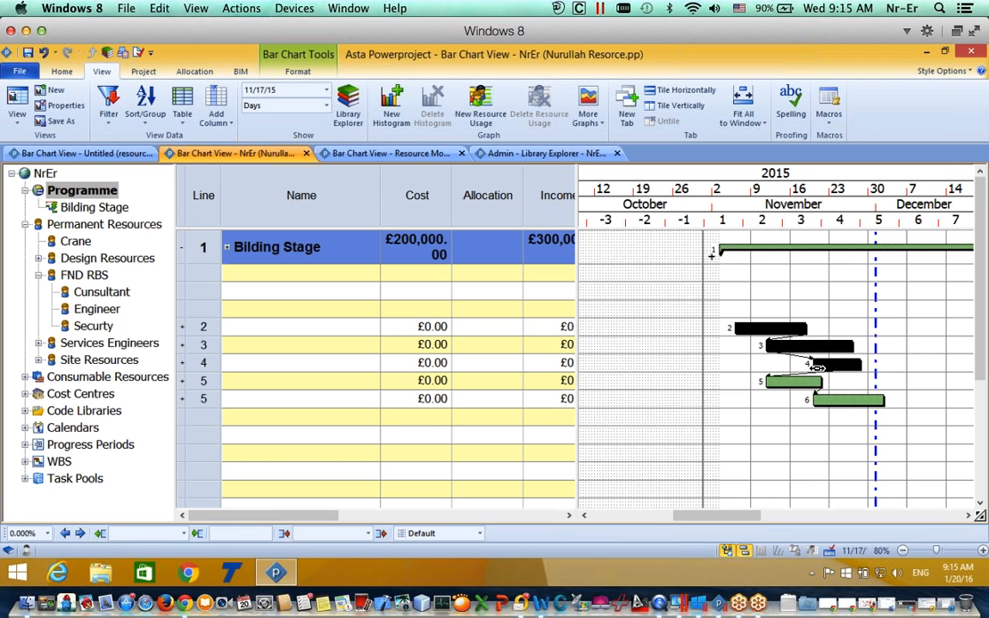
left_click(812, 383, "ctrl")
left_click(824, 400, "ctrl")
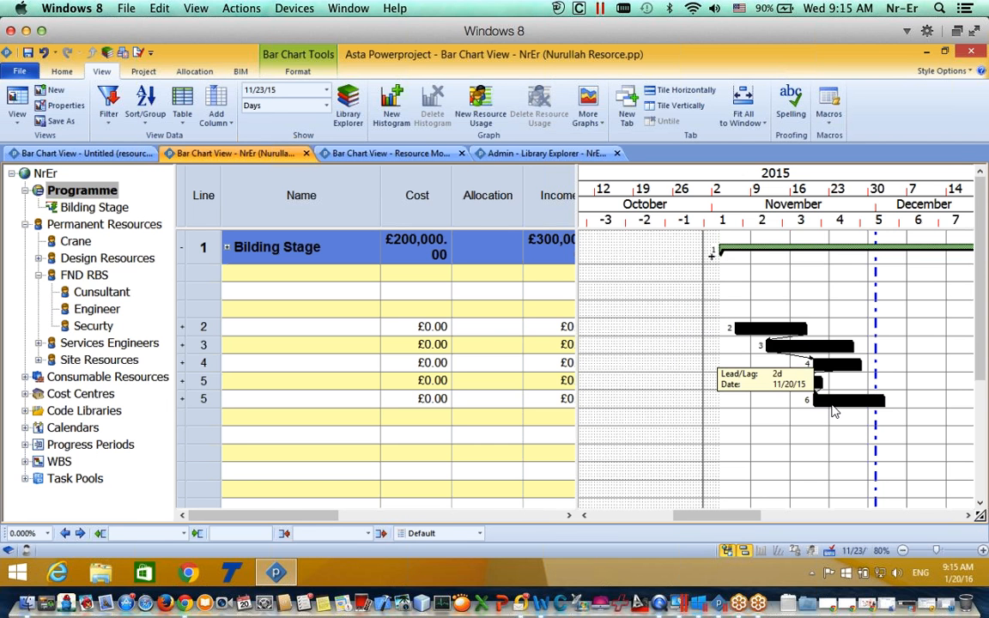
key("Delete")
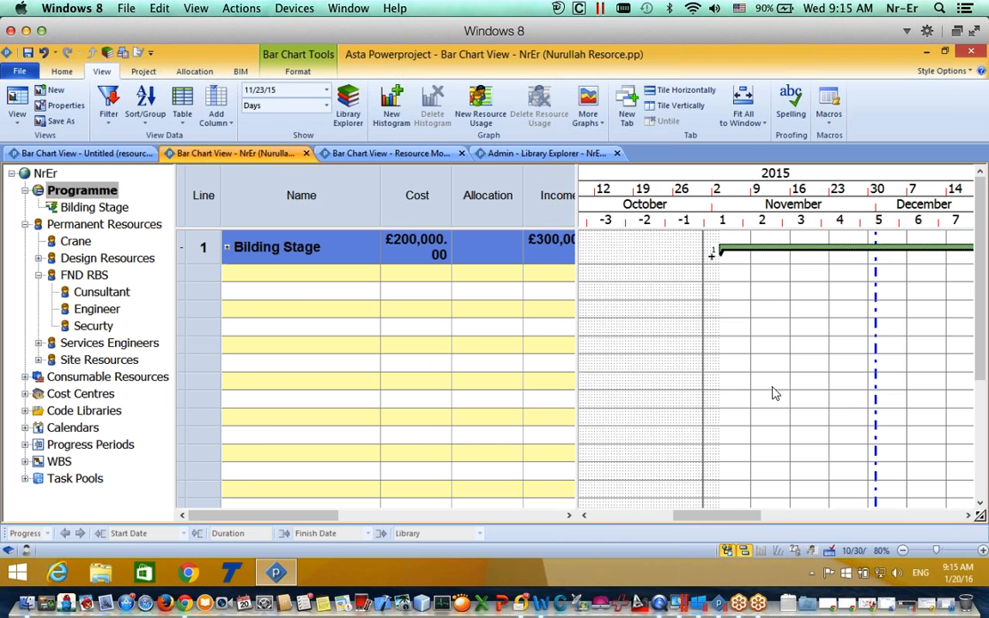
Step: Undo the deletion with Ctrl+Z to restore Hoarding, Excavation and the other named tasks
left_click(227, 251)
key("ctrl+z")
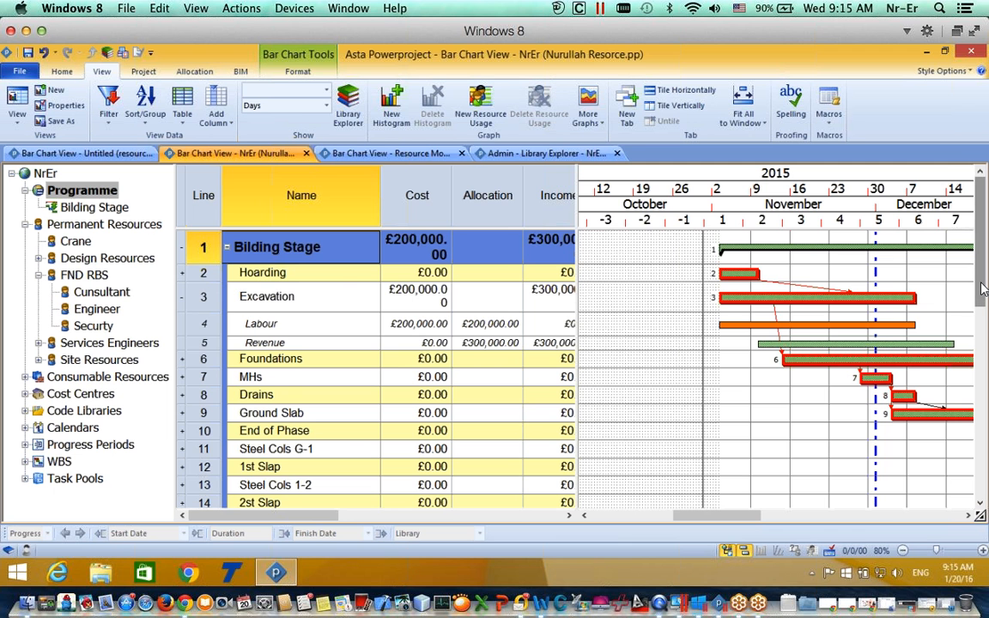
mouse_move(984, 293)
left_mouse_down()
mouse_move(985, 306)
mouse_move(985, 280)
left_mouse_up()
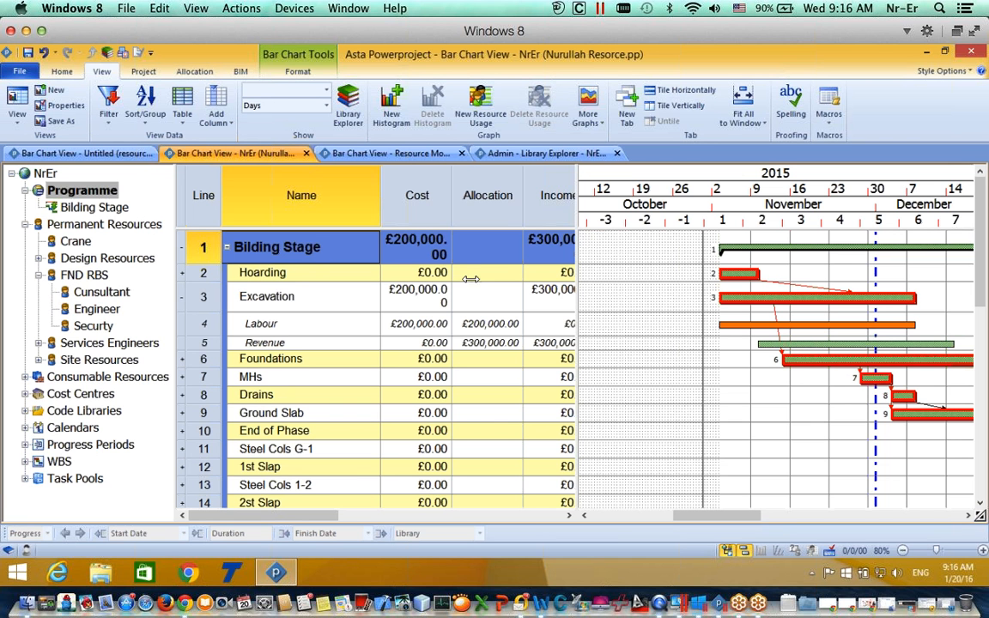
left_click(39, 275)
left_click(38, 275)
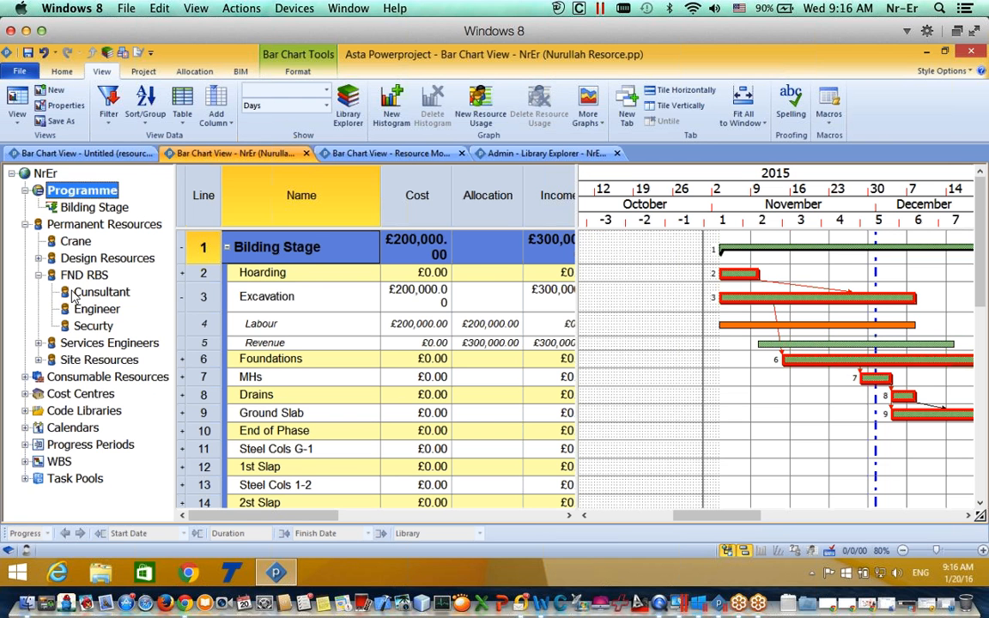
Step: Assign Cunsultant to Hoarding at 1.000 allocation (£2,000 cost) and widen the table to show Income
left_click_drag(90, 293, 738, 273)
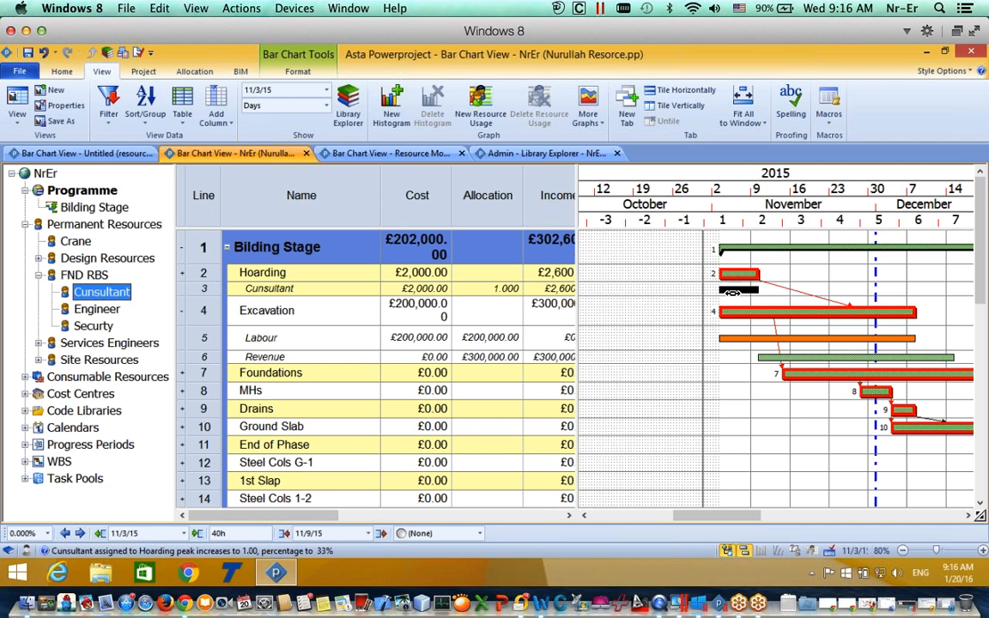
left_click(296, 73)
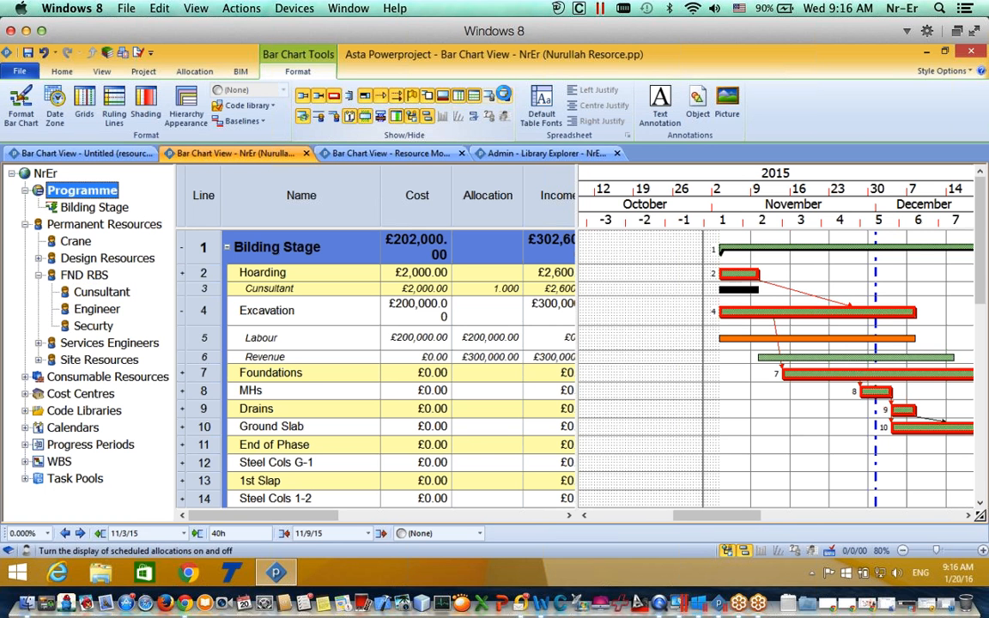
left_click(489, 95)
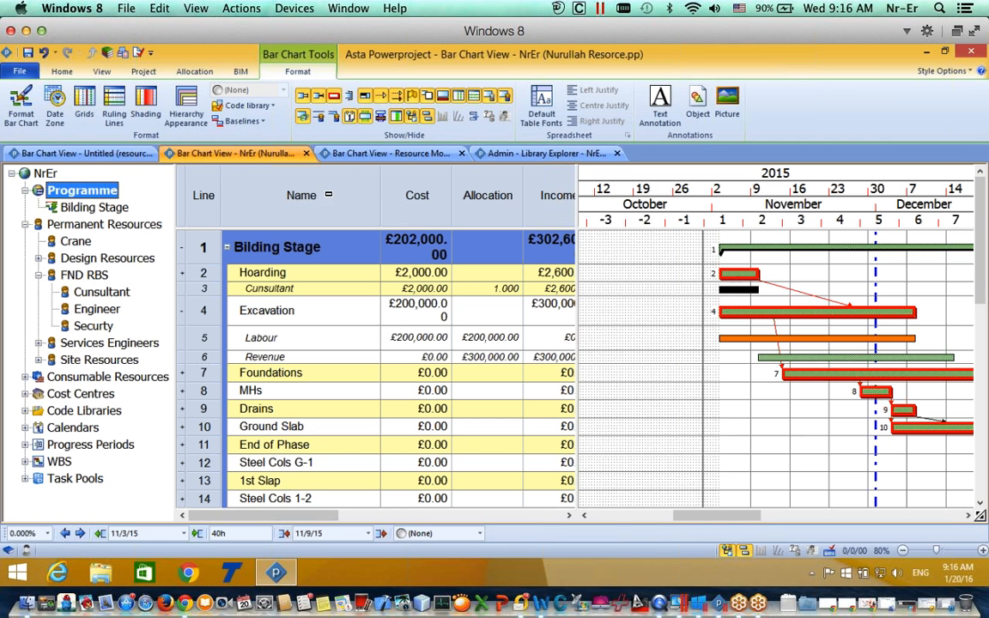
left_click(103, 72)
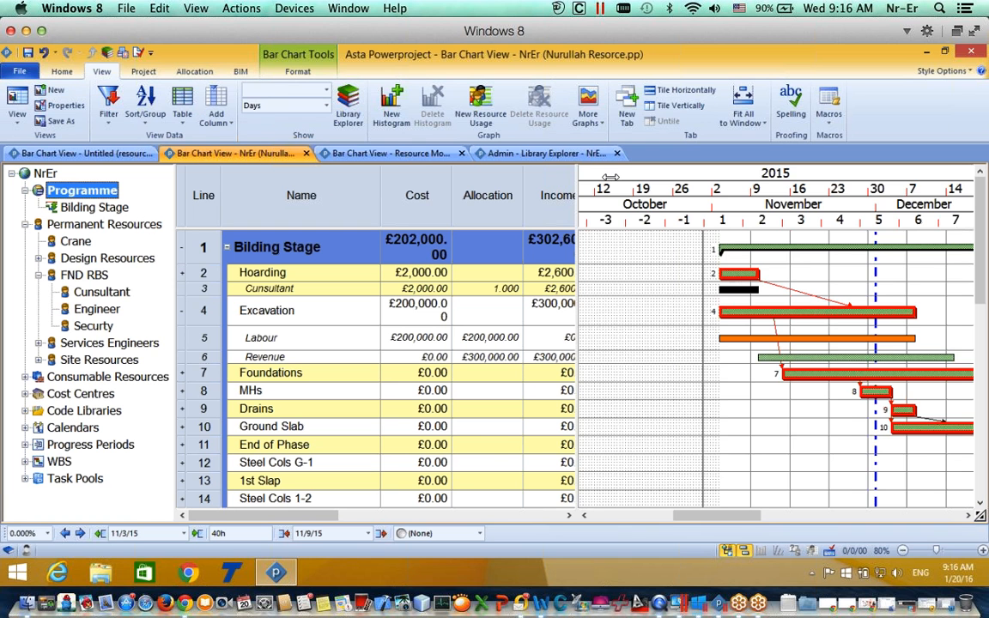
left_click_drag(601, 283, 619, 177)
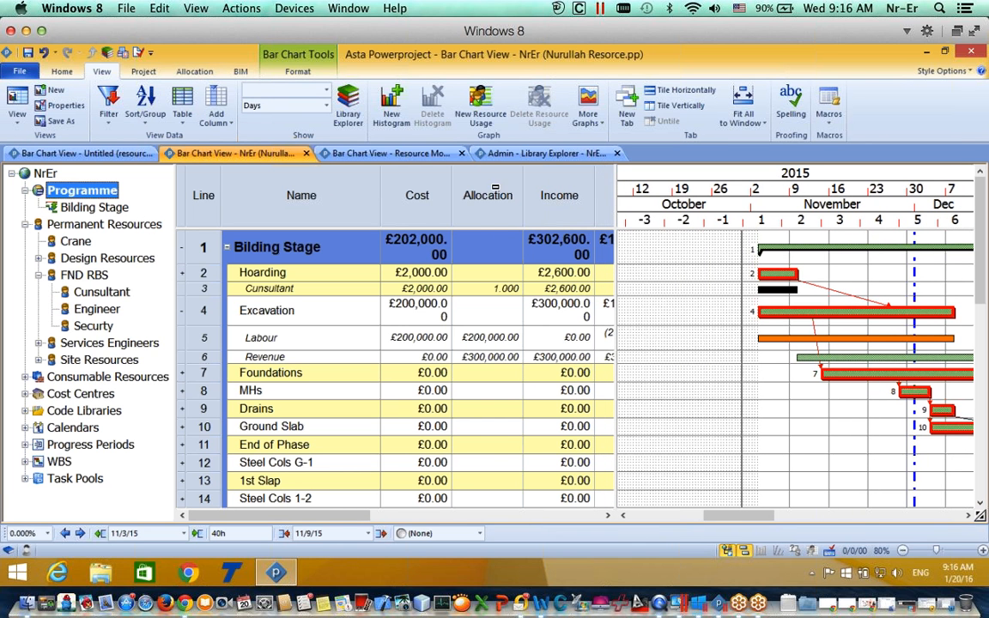
left_click(504, 293)
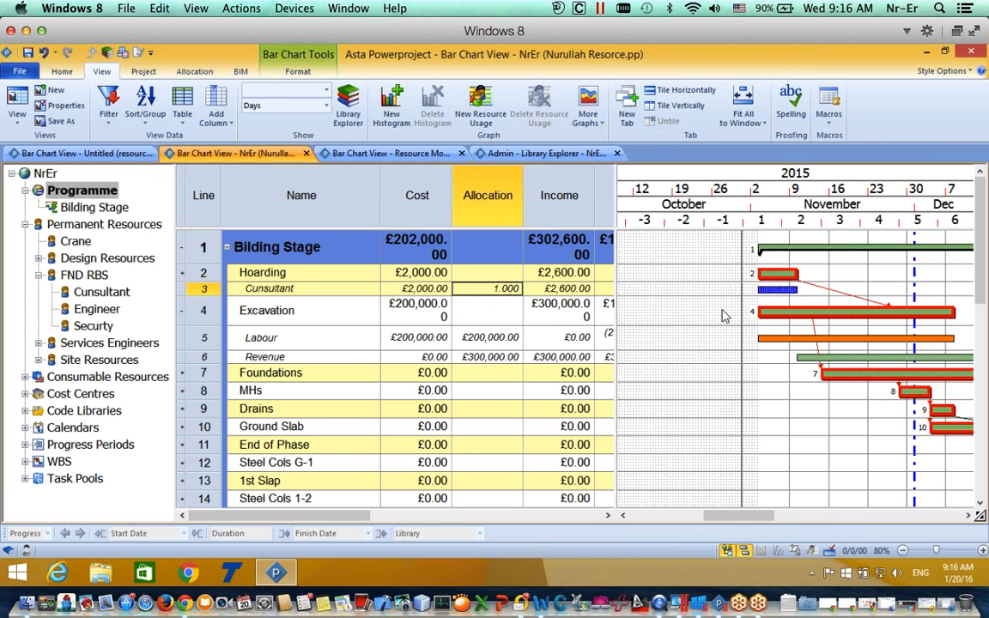
Step: Set the Hoarding Cunsultant allocation to calculate Duration and enter a new allocation value
double_click(783, 290)
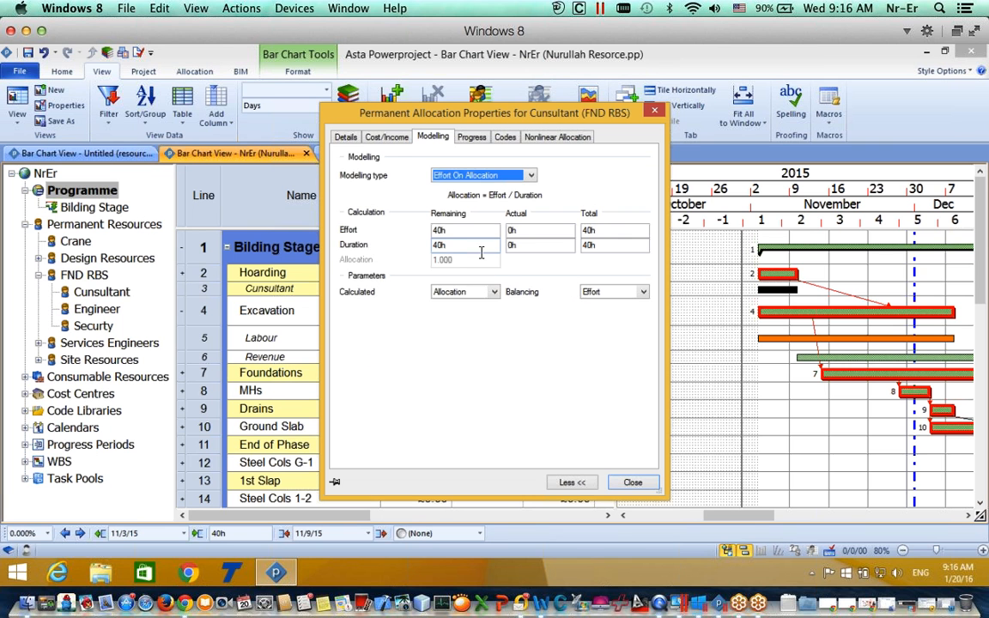
left_click(460, 293)
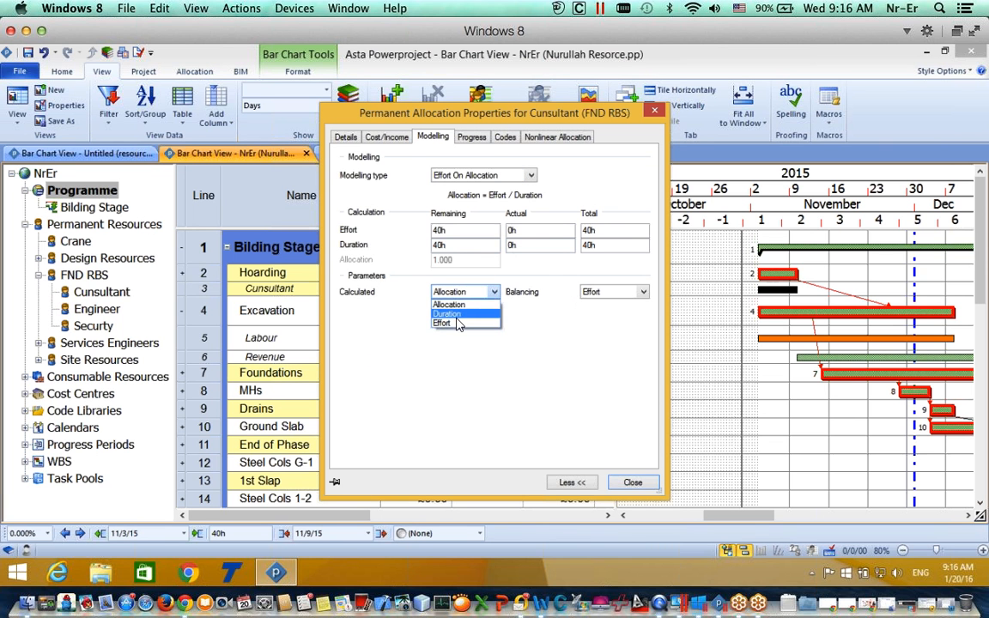
left_click(456, 314)
left_click(436, 260)
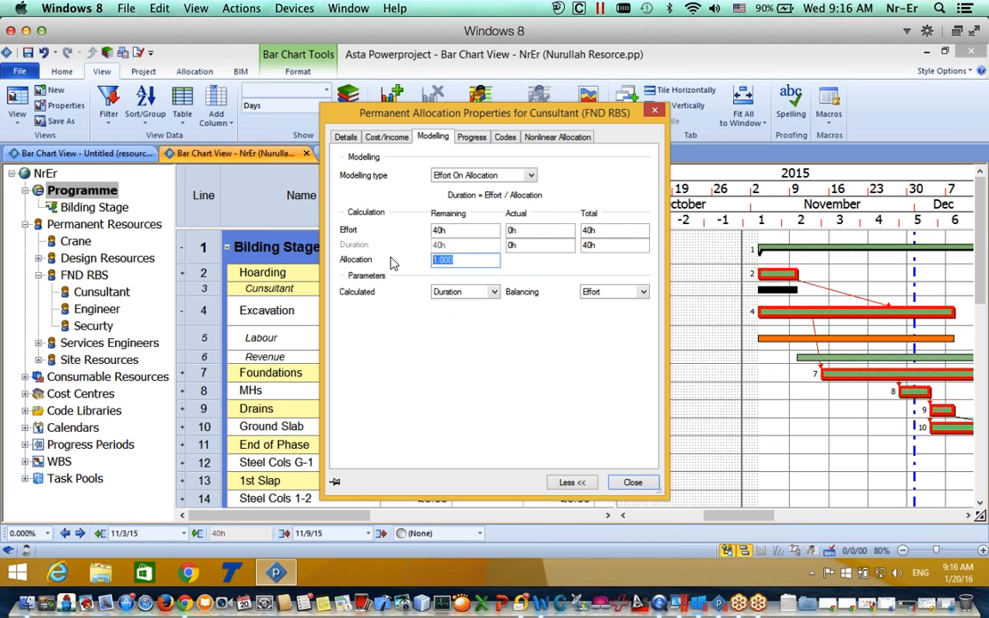
type("2")
left_click(636, 482)
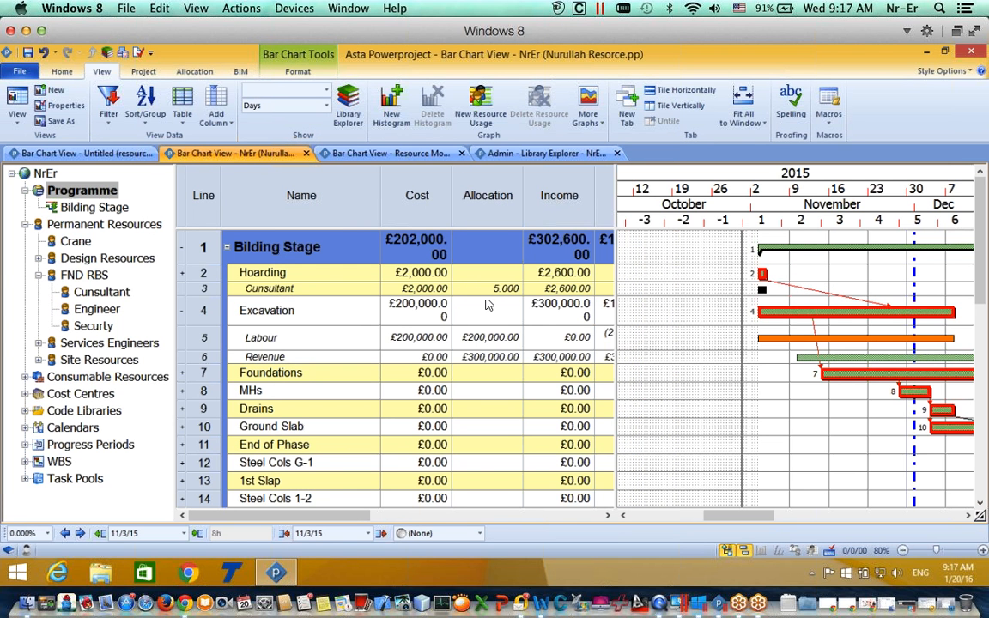
Step: Make the allocation Non Modelled and lengthen Hoarding to 32 hours, reaching £8,000 cost
double_click(747, 296)
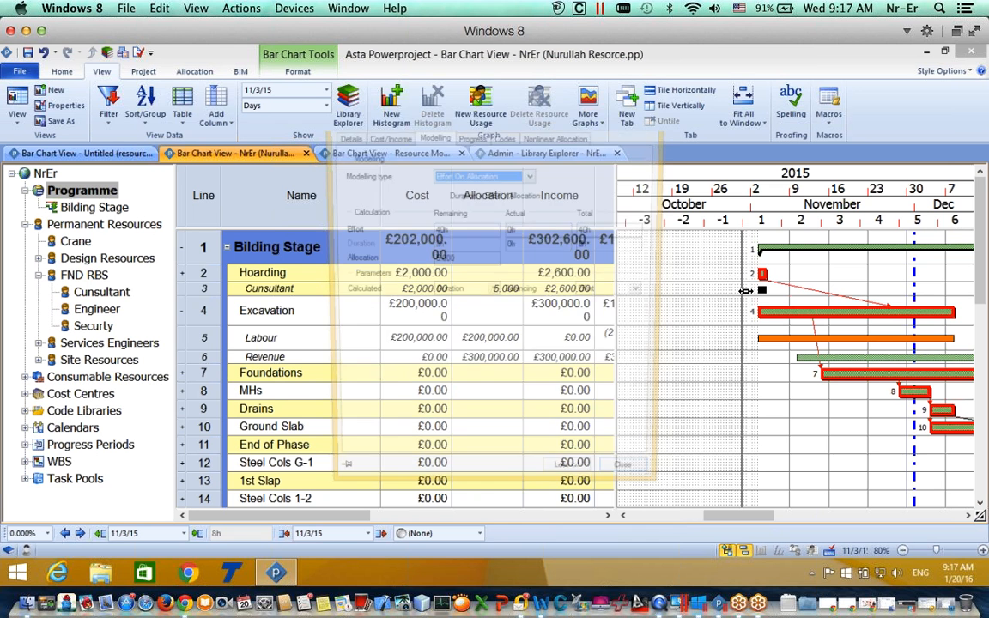
left_click(466, 175)
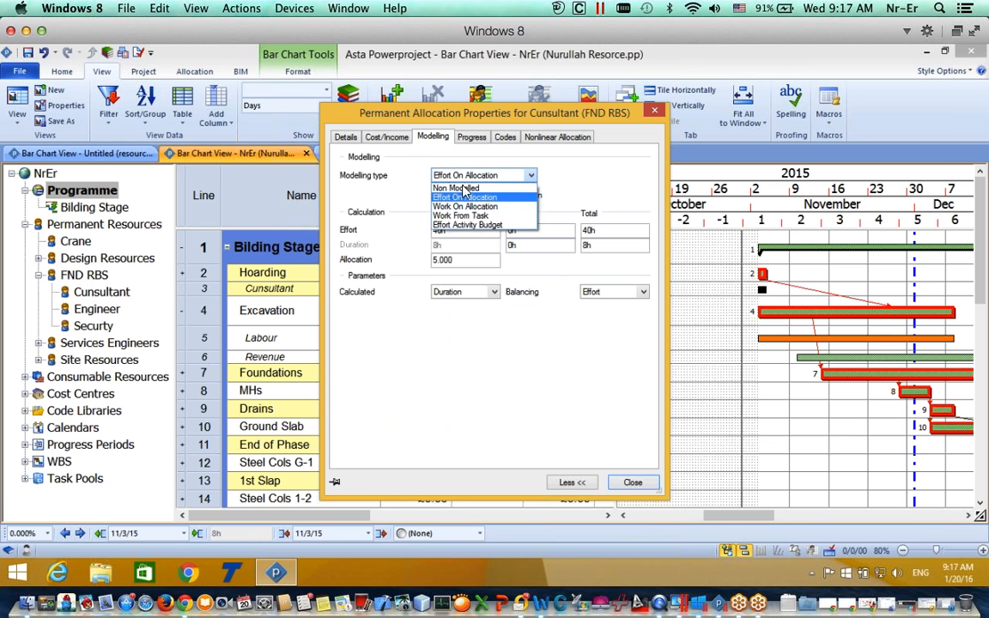
left_click(458, 187)
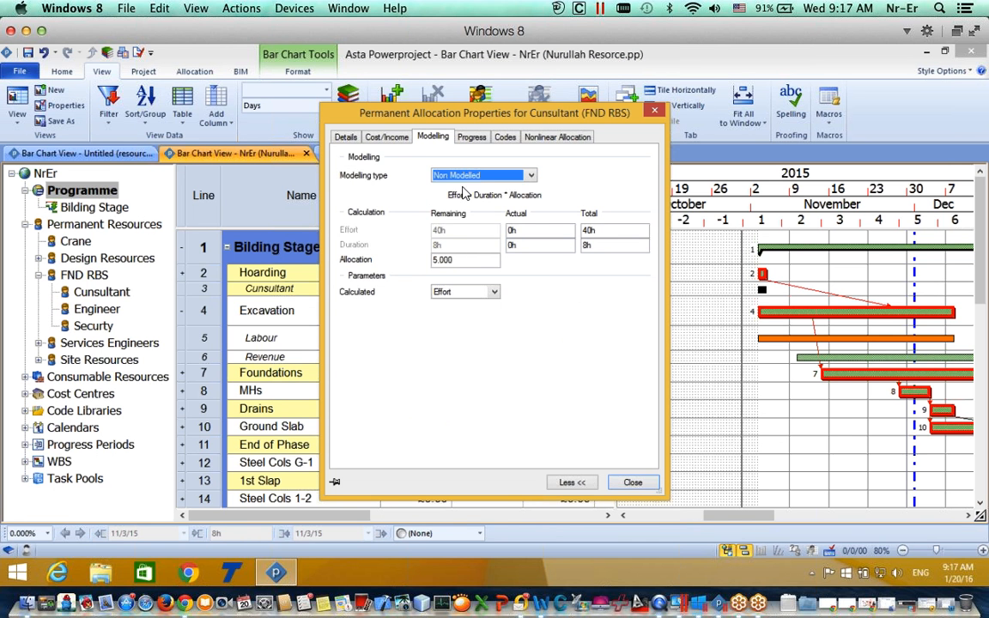
left_click(632, 483)
left_click_drag(766, 274, 790, 274)
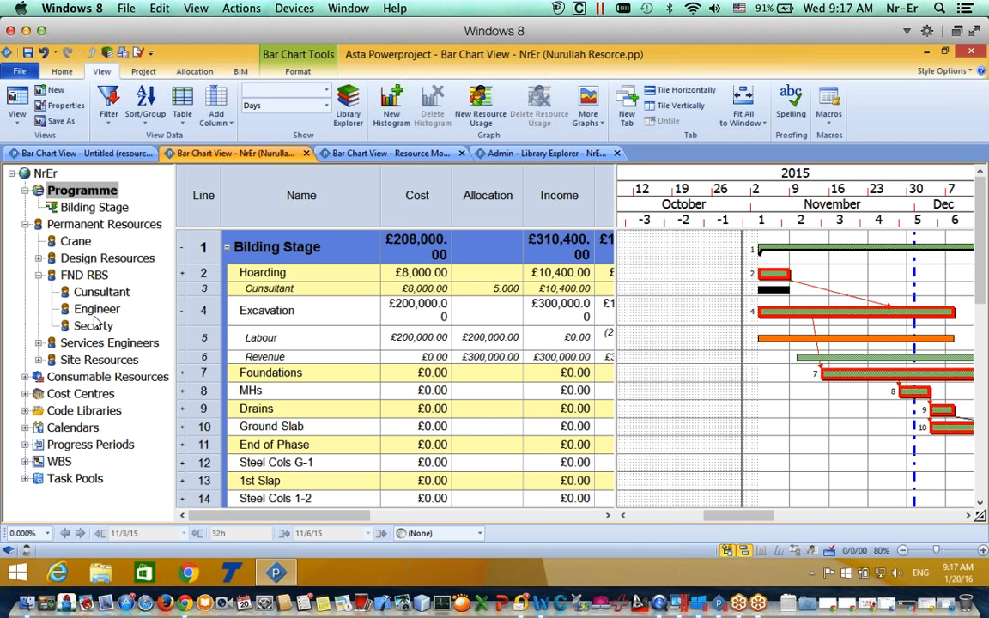
Step: Assign Electricians to Excavation (£5,000) and Fitters to Foundations at 2.000 (£11,200)
left_click(38, 344)
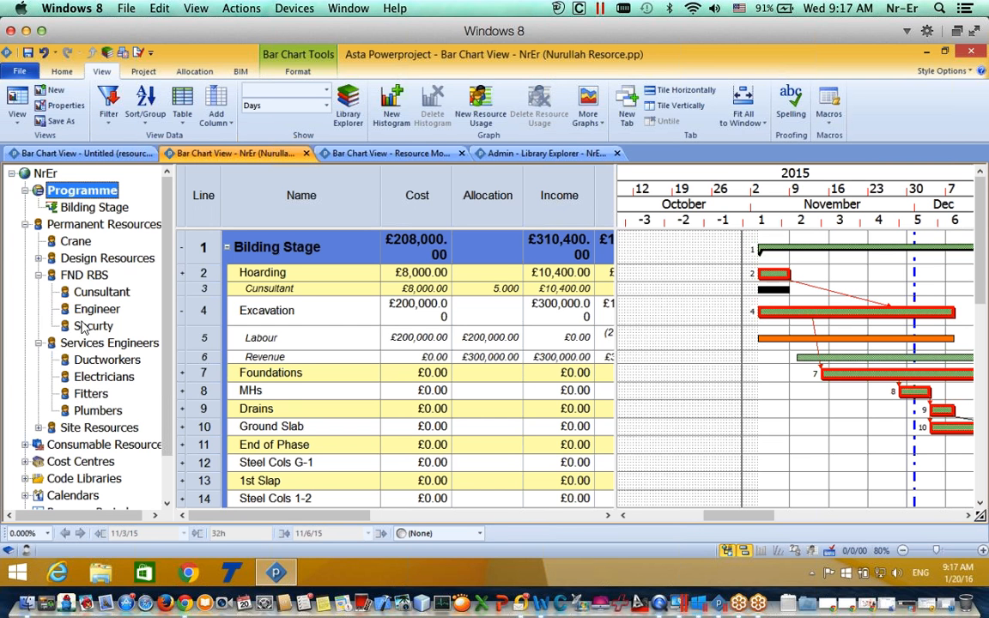
left_click(95, 380)
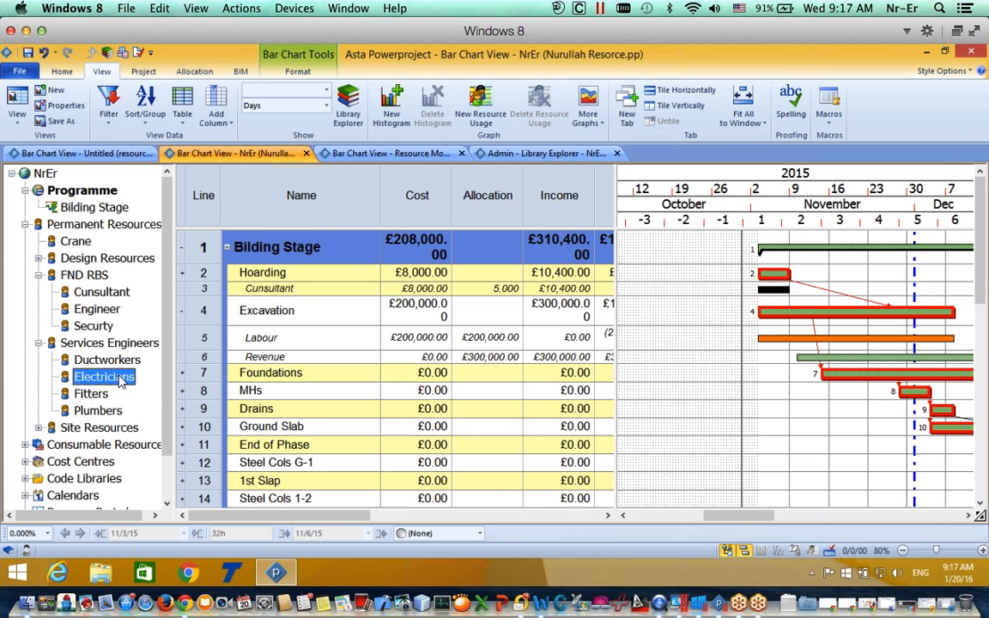
left_click_drag(687, 335, 795, 312)
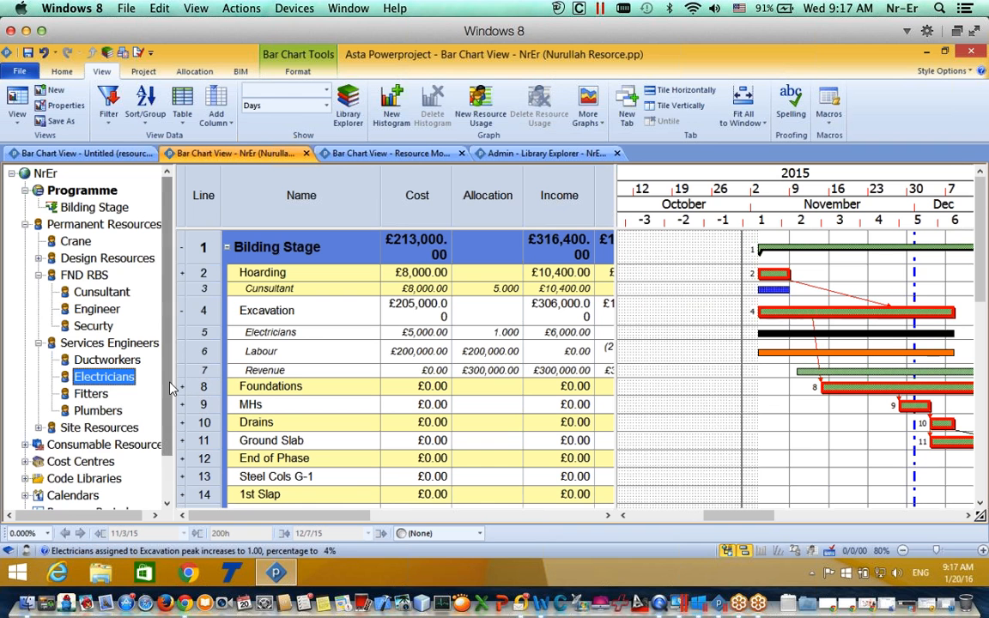
scroll(152, 343, "down", 1)
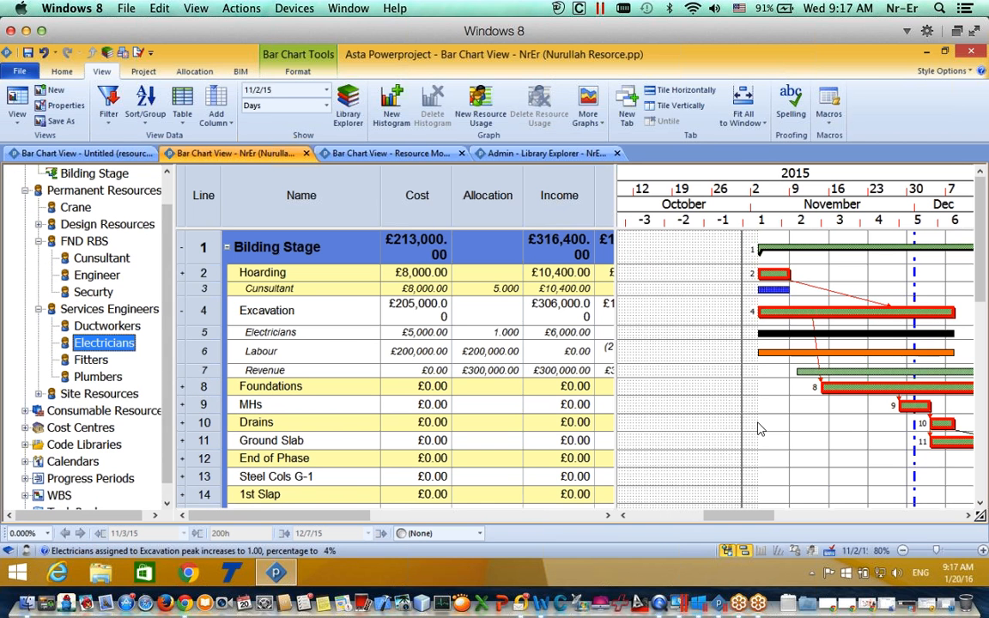
left_click(91, 360)
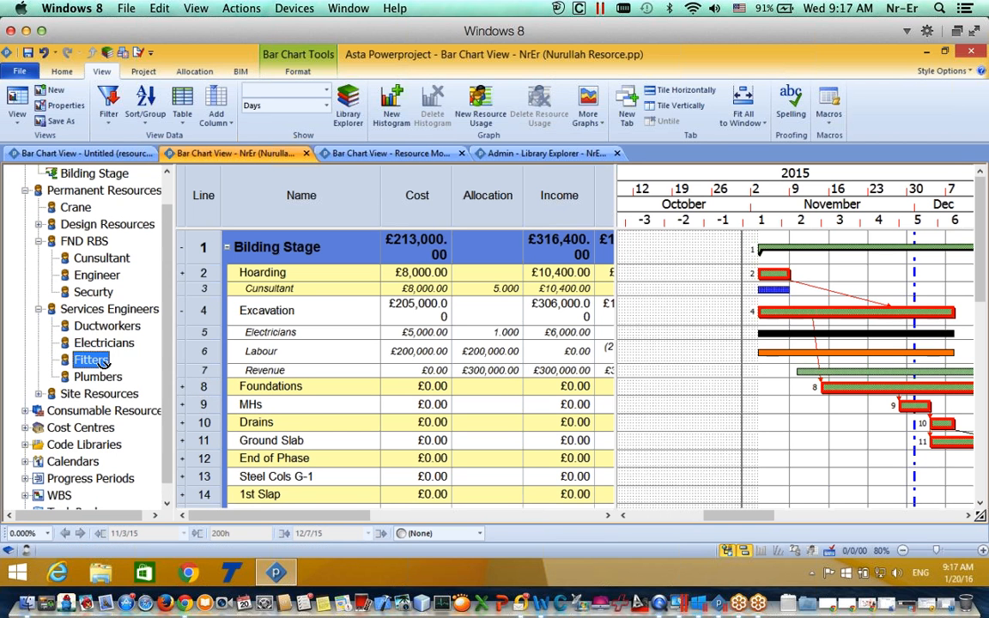
left_click_drag(578, 410, 855, 389)
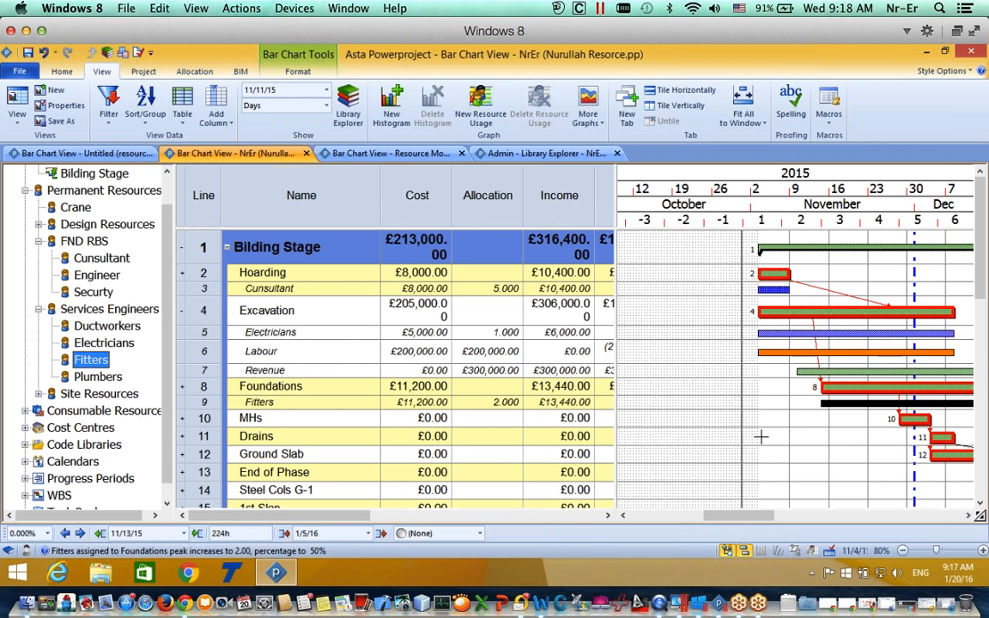
left_click_drag(730, 512, 743, 512)
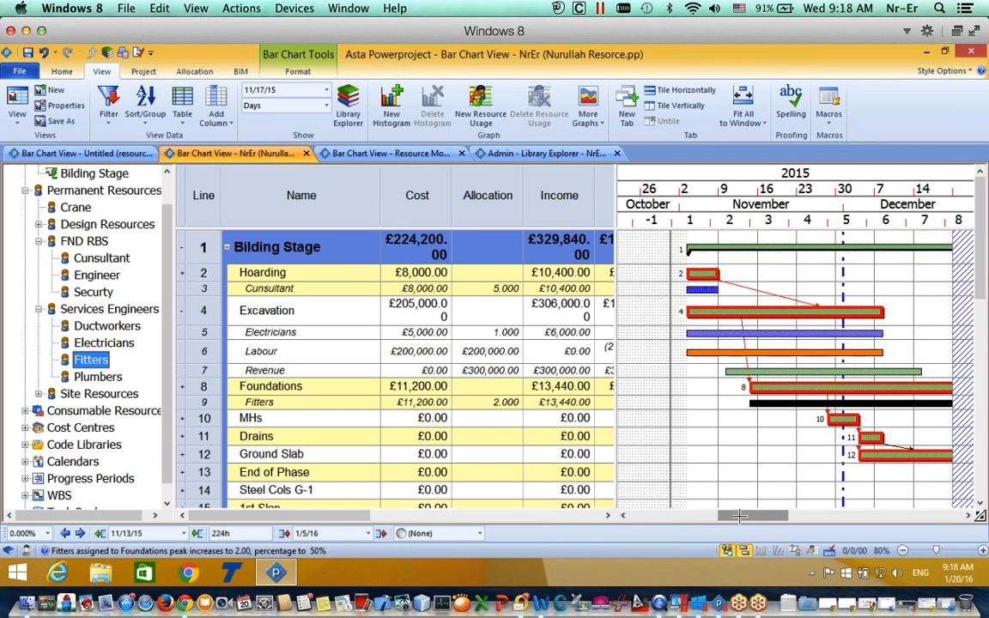
left_click(764, 404)
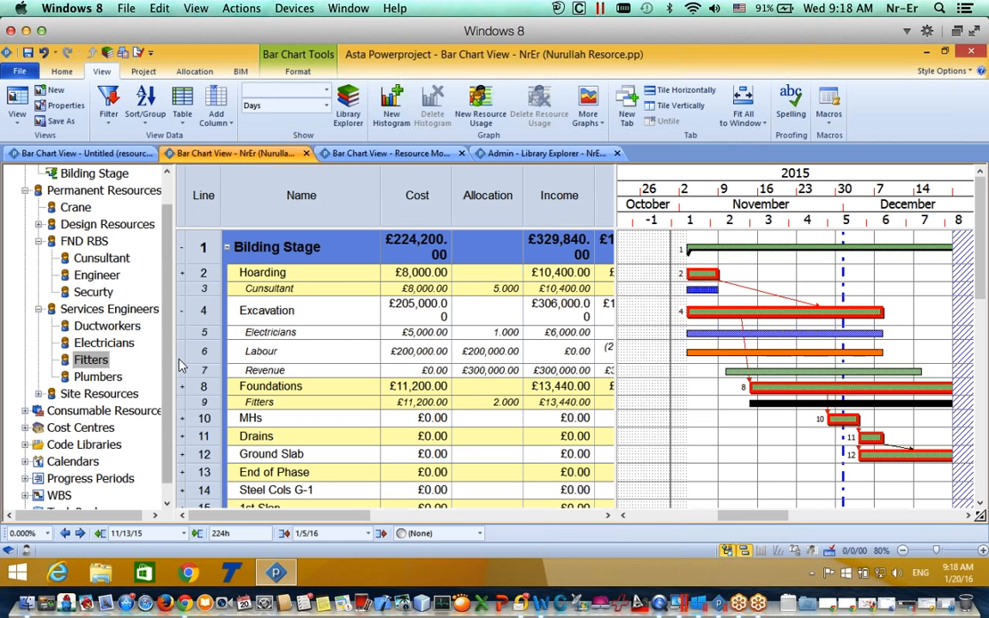
Step: Assign Electricians to the MHs task at 1.000, giving £800 cost and £960 income
scroll(152, 331, "down", 1)
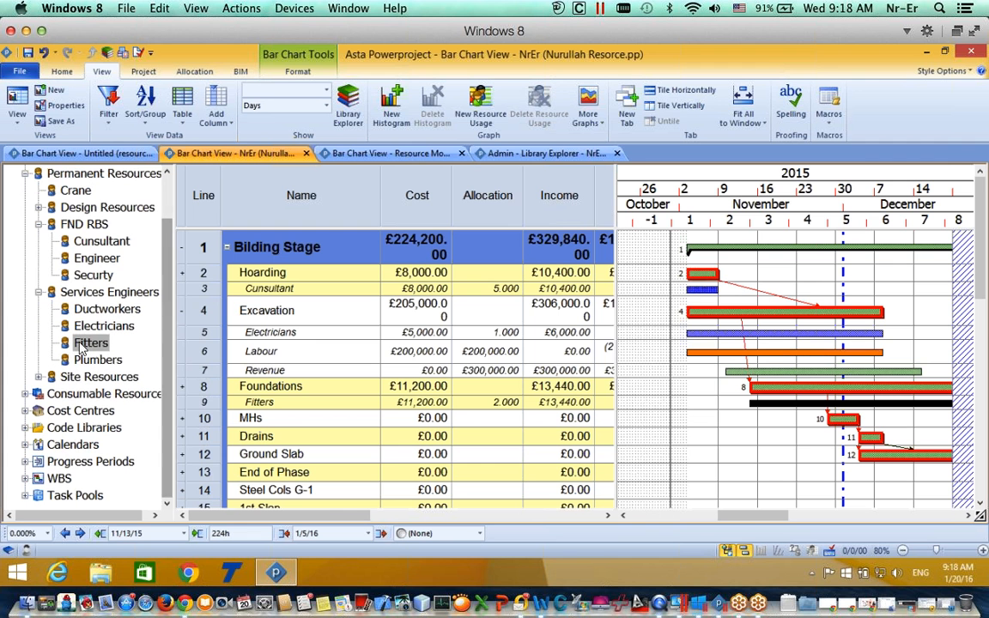
left_click(73, 347)
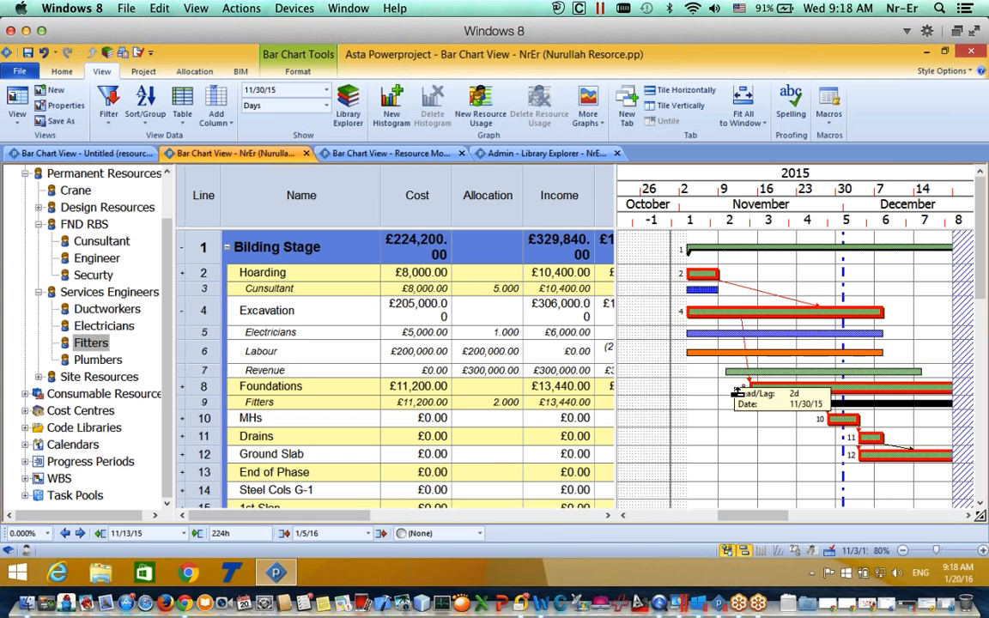
scroll(979, 322, "down", 1)
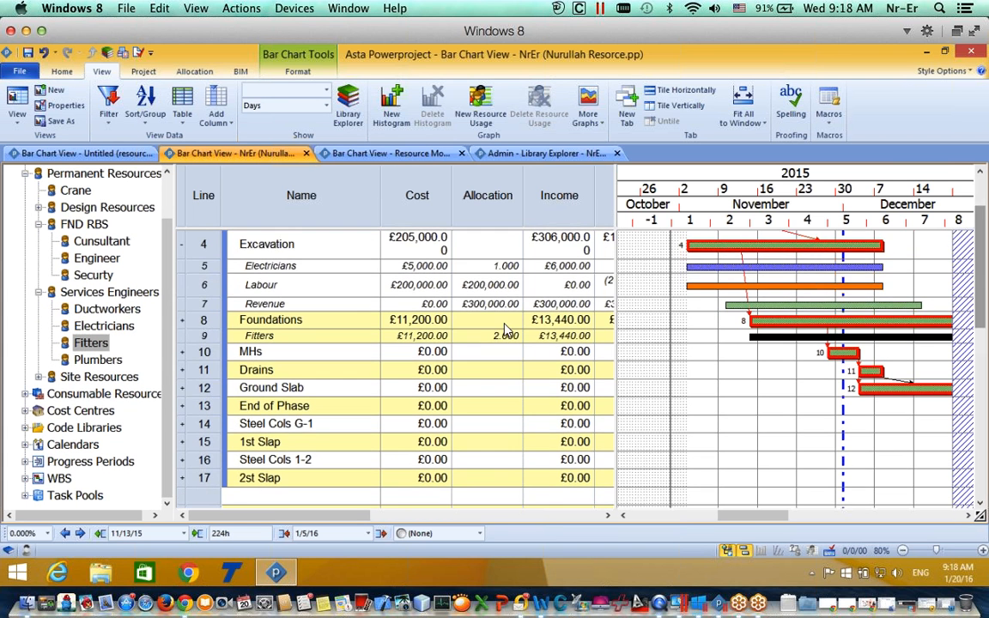
left_click(94, 325)
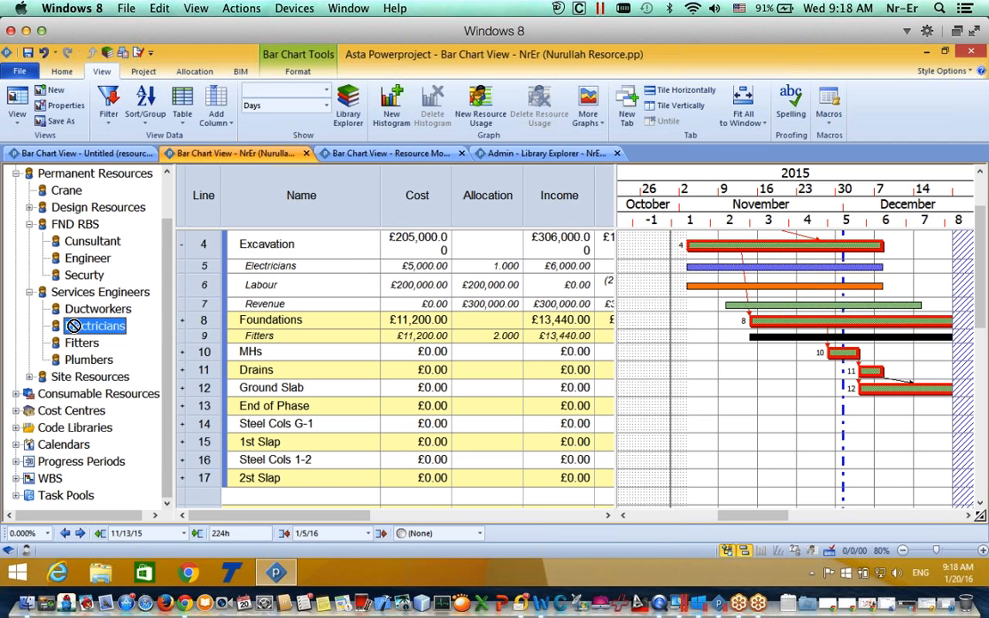
left_click_drag(75, 327, 841, 356)
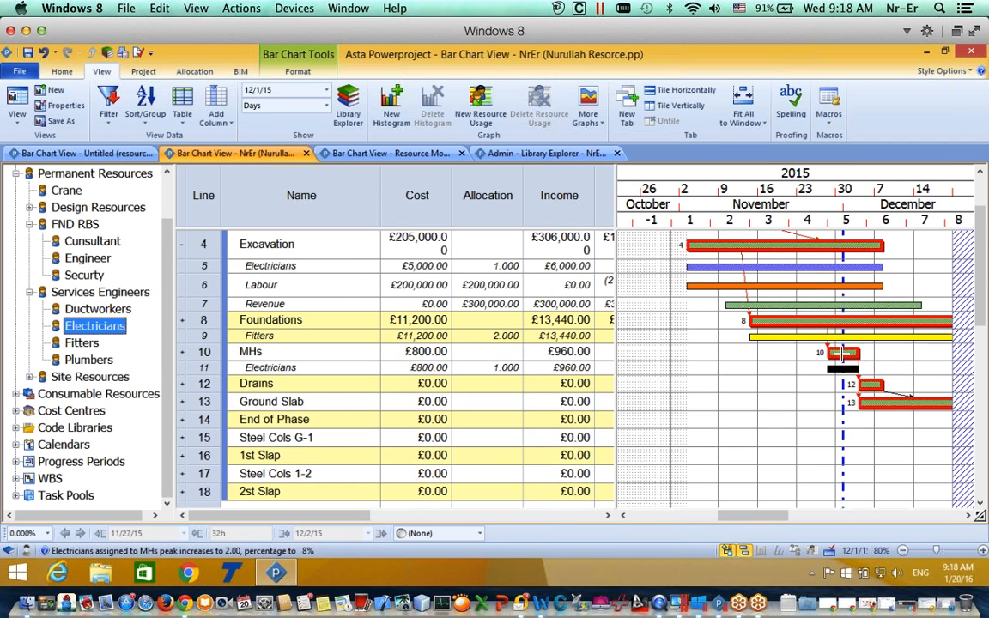
scroll(951, 262, "up", 1)
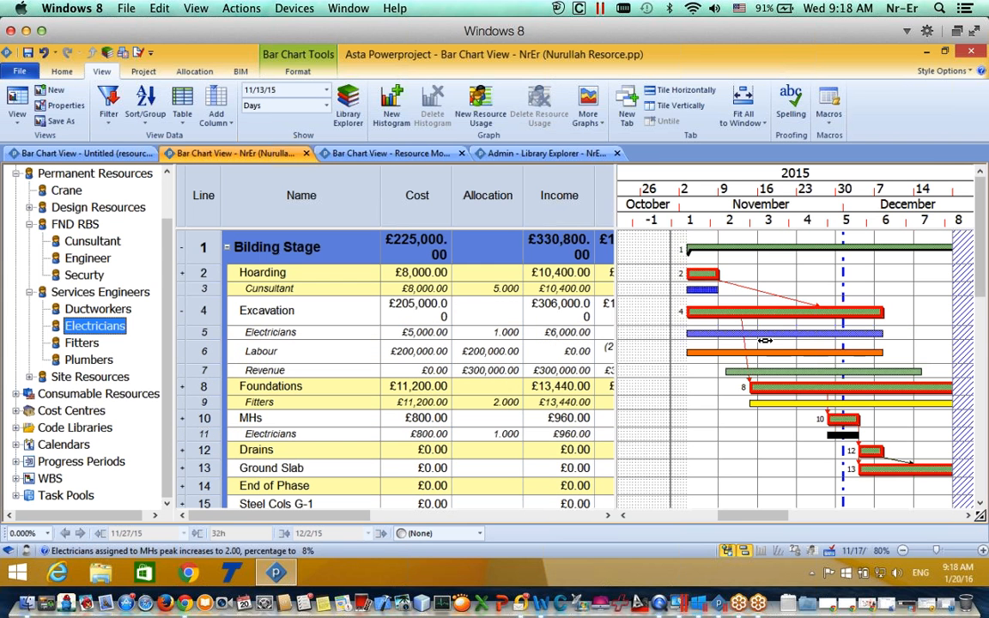
left_click(730, 332)
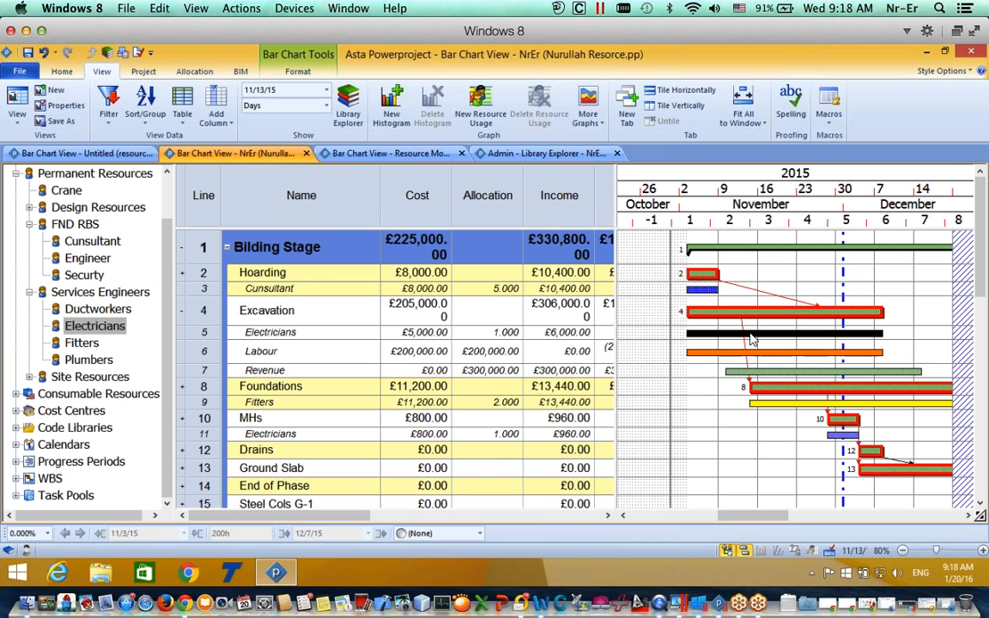
double_click(734, 335)
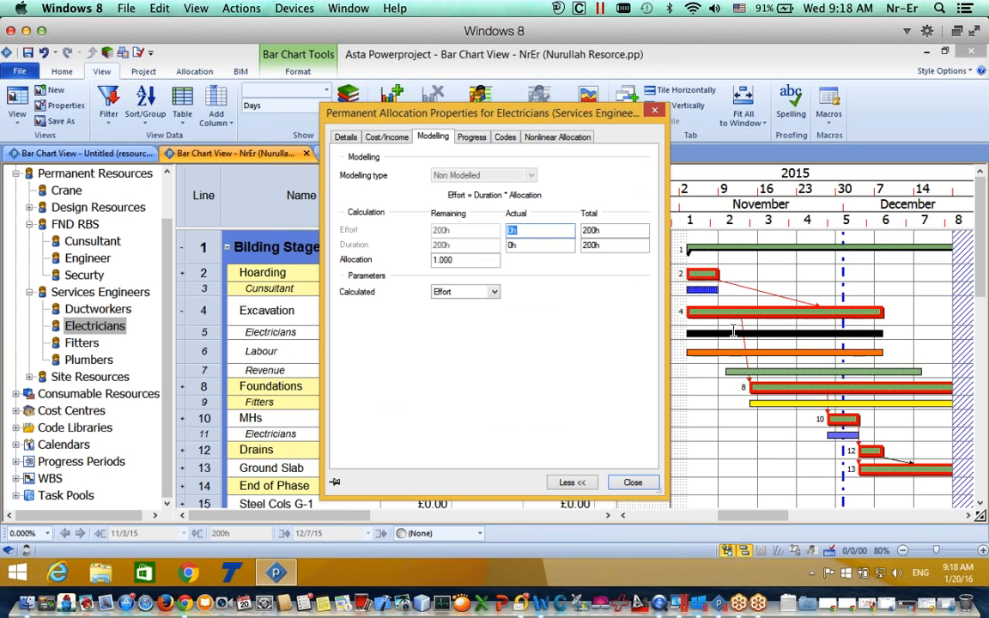
left_click(345, 137)
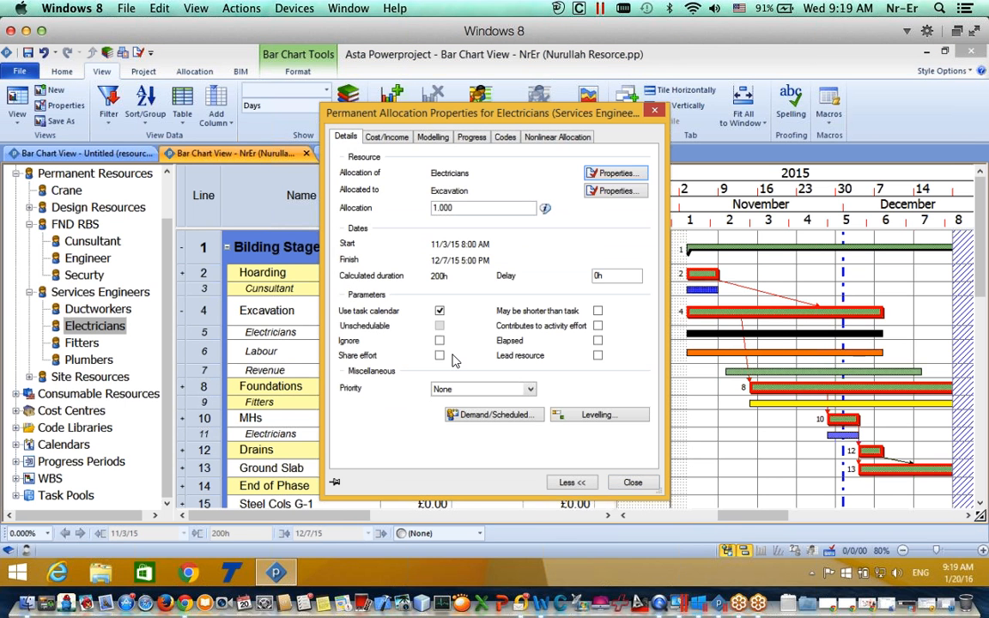
left_click(385, 137)
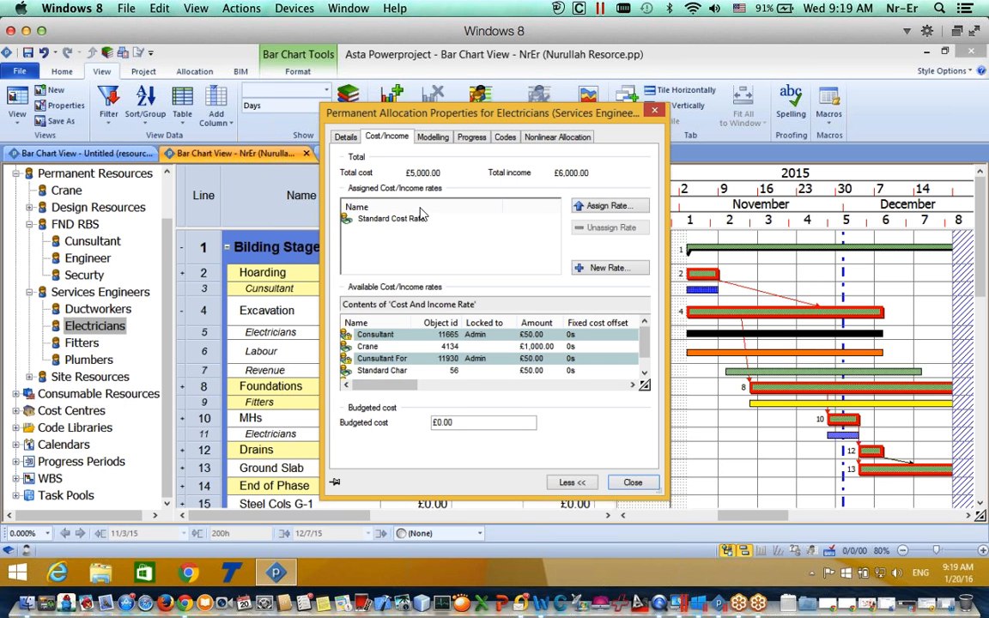
left_click(434, 138)
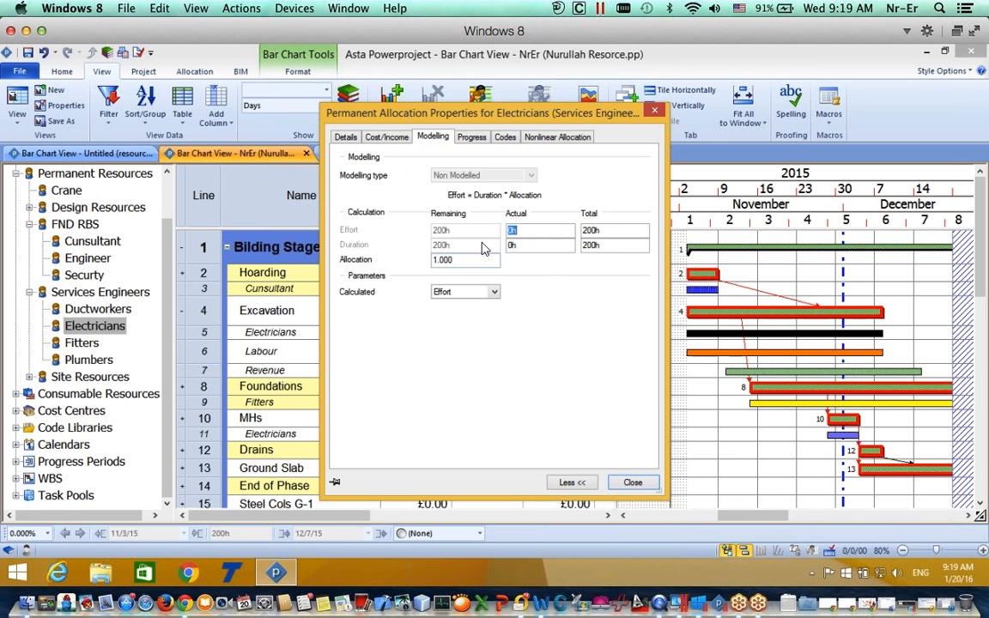
left_click(464, 291)
left_click(468, 306)
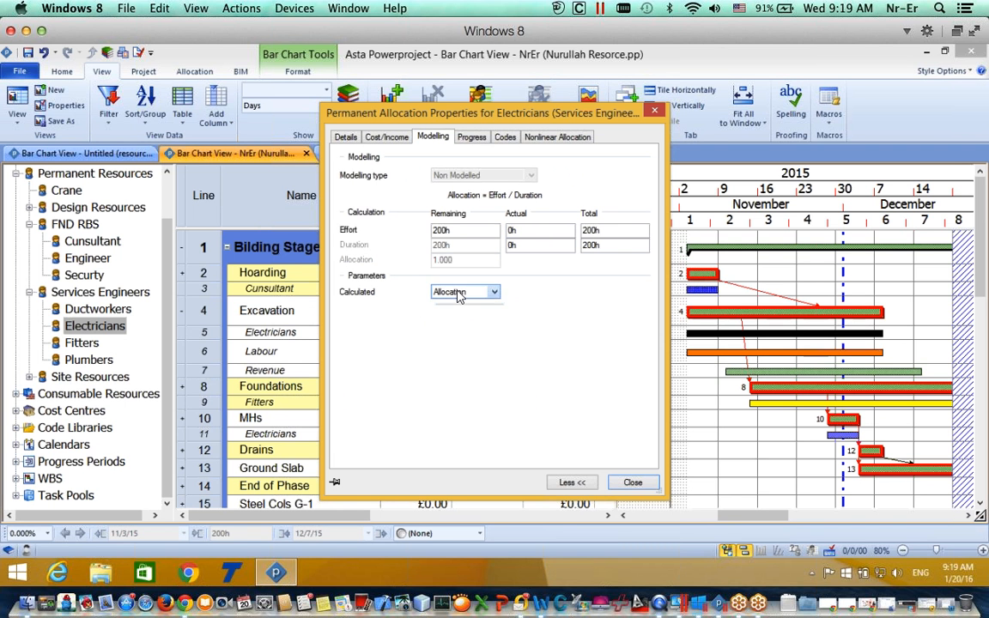
left_click(459, 292)
left_click(455, 315)
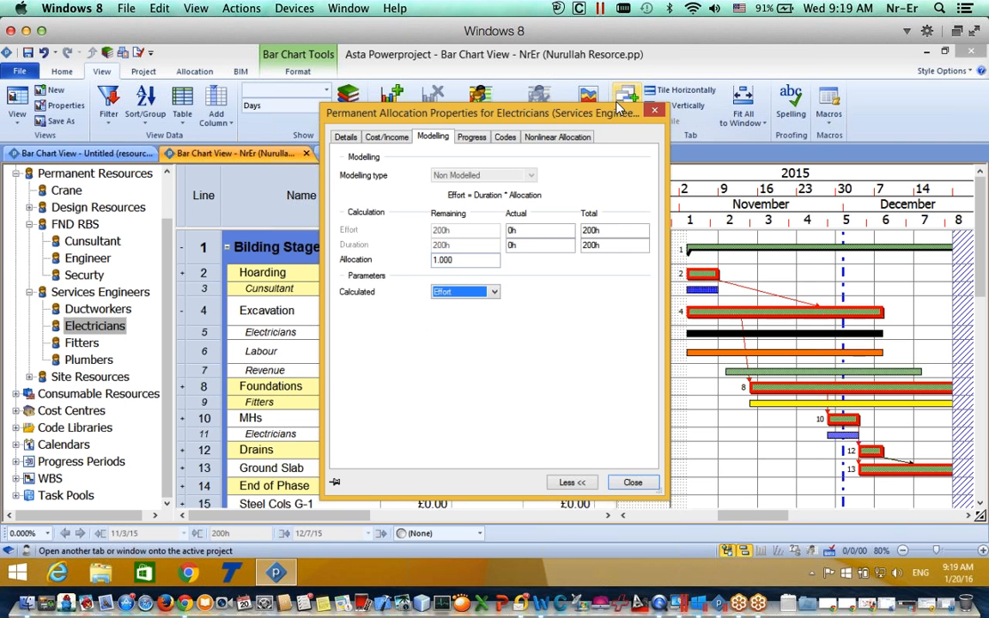
left_click(654, 110)
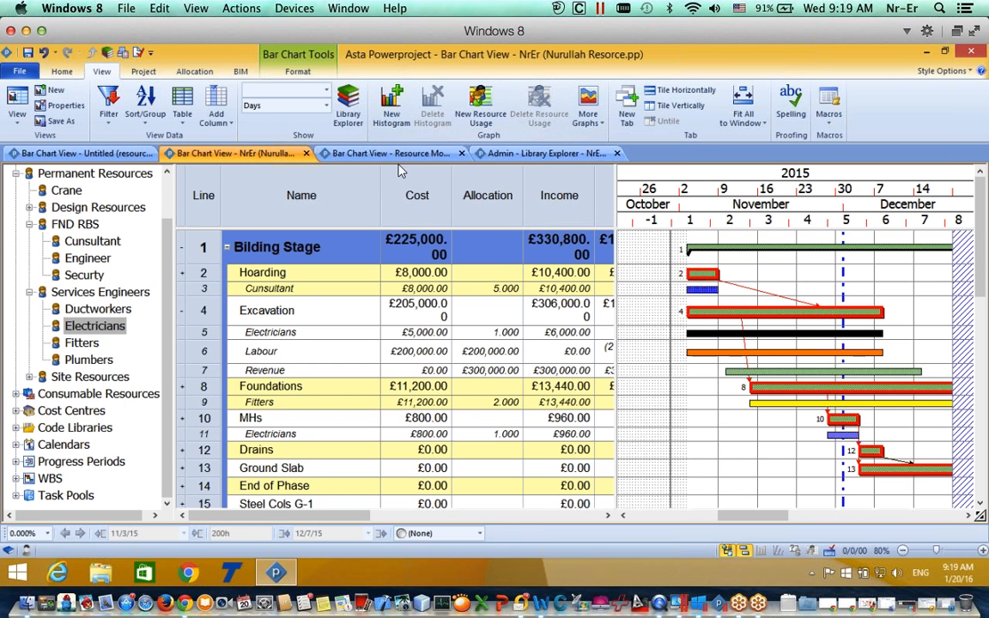
Step: Add a New Histogram pane below the bar chart and select it
left_click(394, 107)
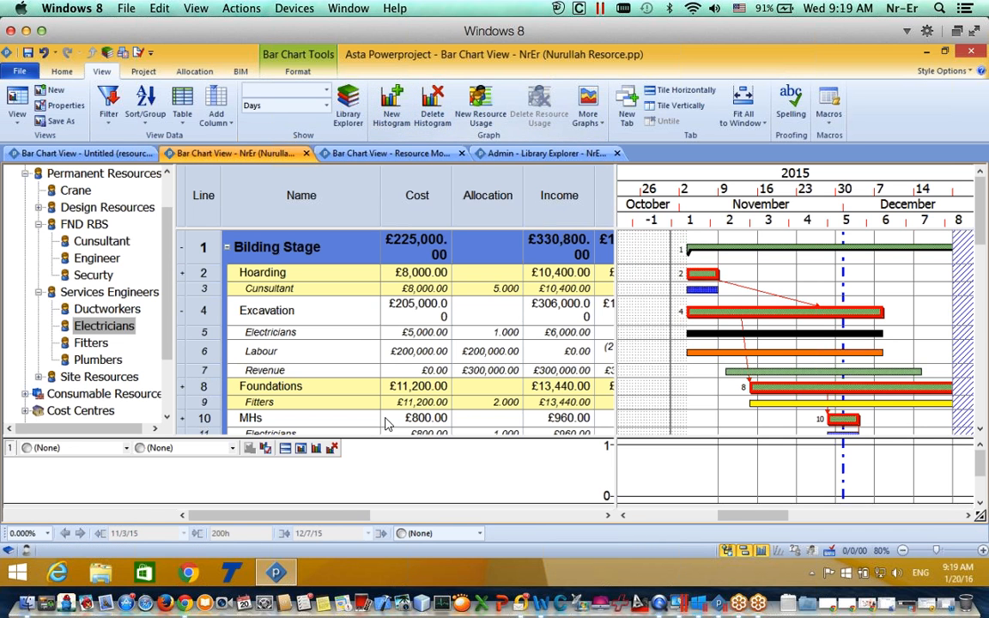
left_click(405, 440)
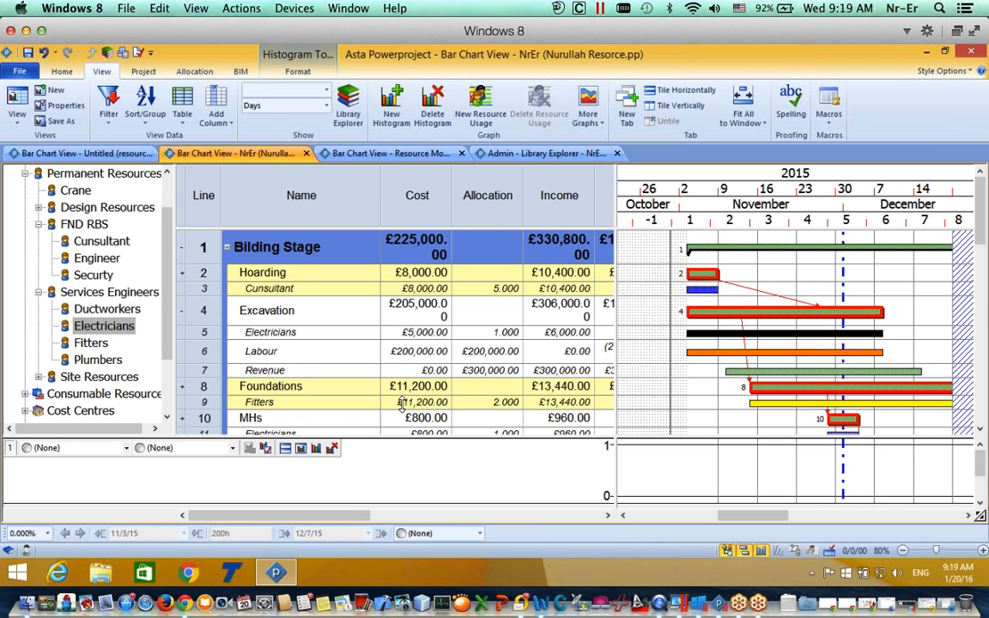
Step: Make the histogram pane taller and chart the FND RBS Consultant and Engineer resources
left_click_drag(393, 414, 388, 456)
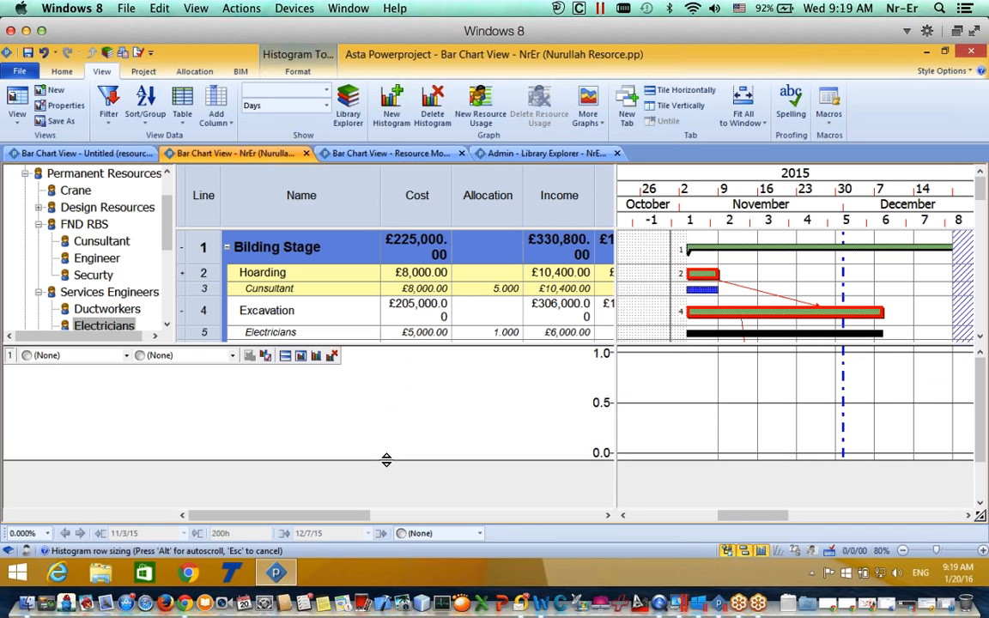
left_click(125, 356)
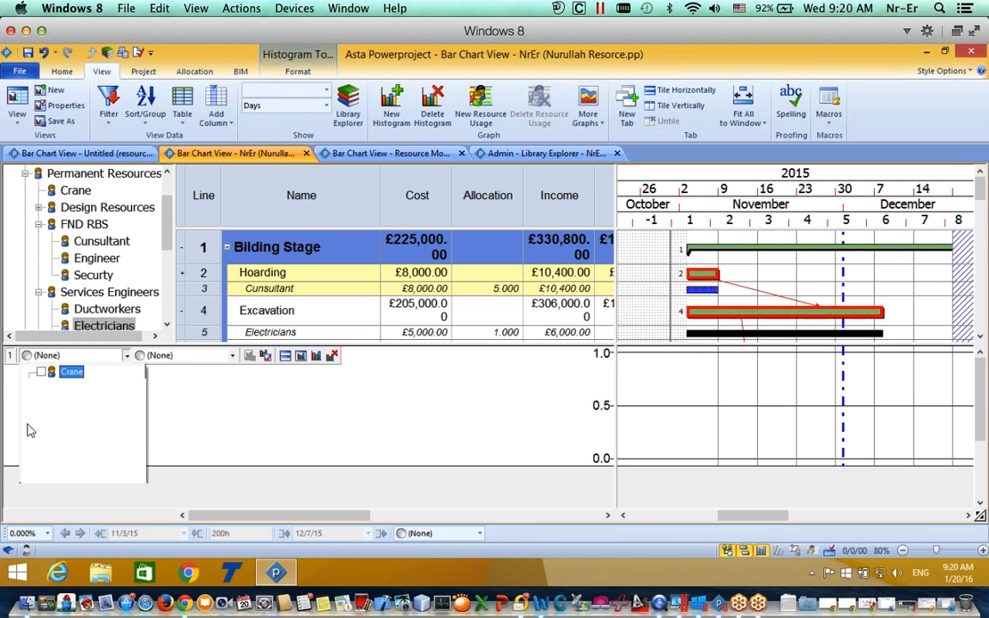
left_click(29, 423)
left_click(29, 424)
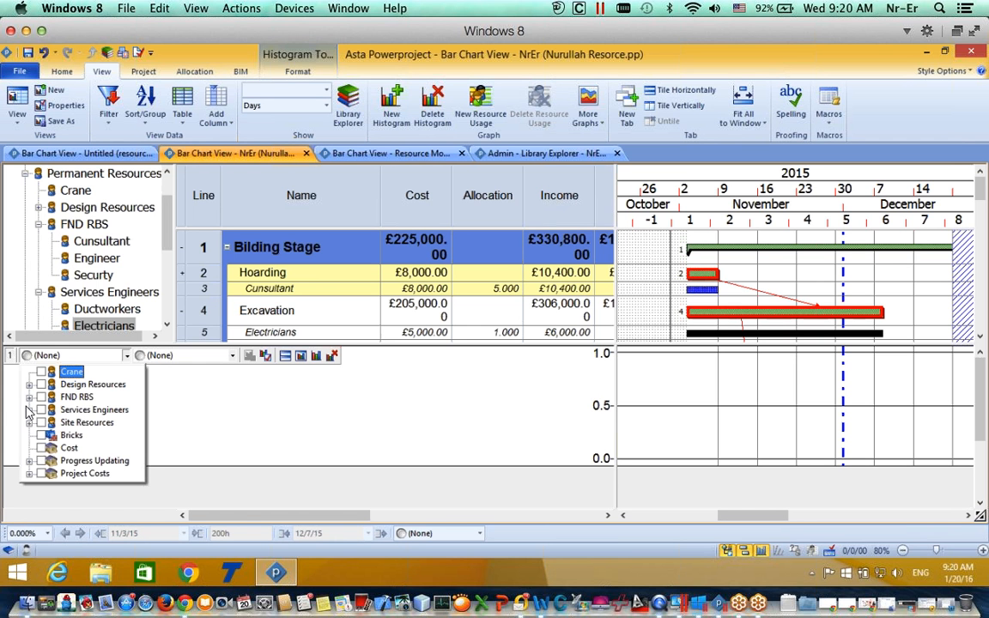
left_click(29, 397)
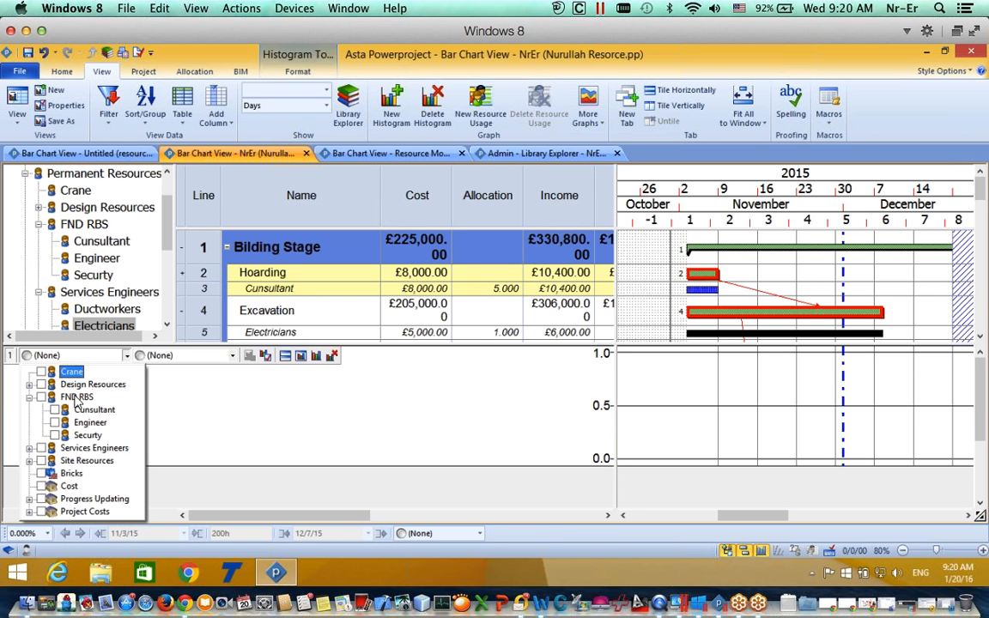
left_click(56, 411)
left_click(55, 423)
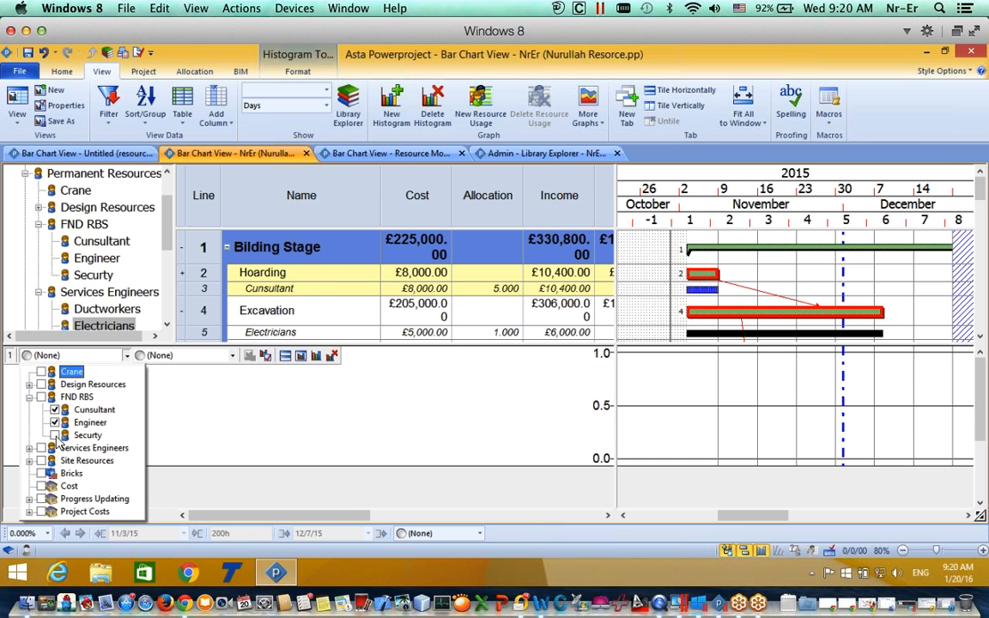
left_click(180, 421)
left_click(204, 355)
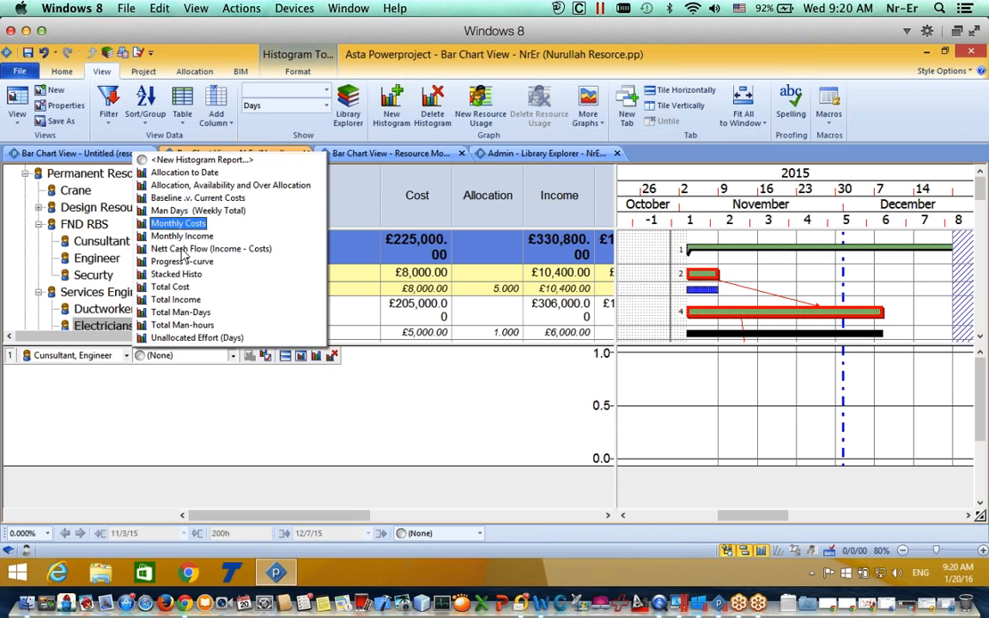
Step: Chart Allocation, Availability and Over Allocation, exposing the 5.0 early-November peak, and select the Hoarding consultant bar
left_click(191, 184)
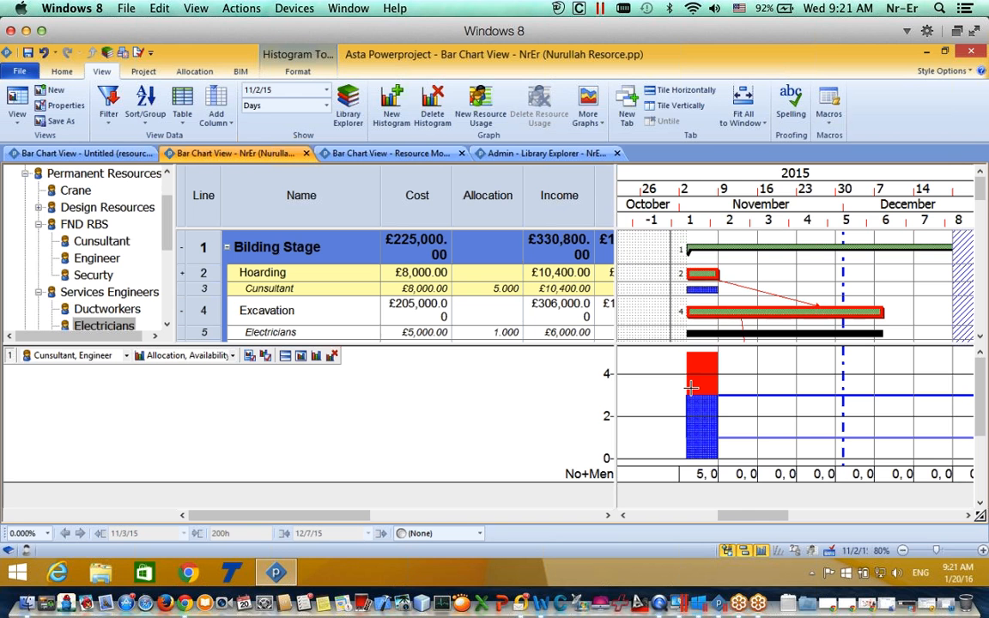
mouse_move(715, 365)
left_click(710, 295)
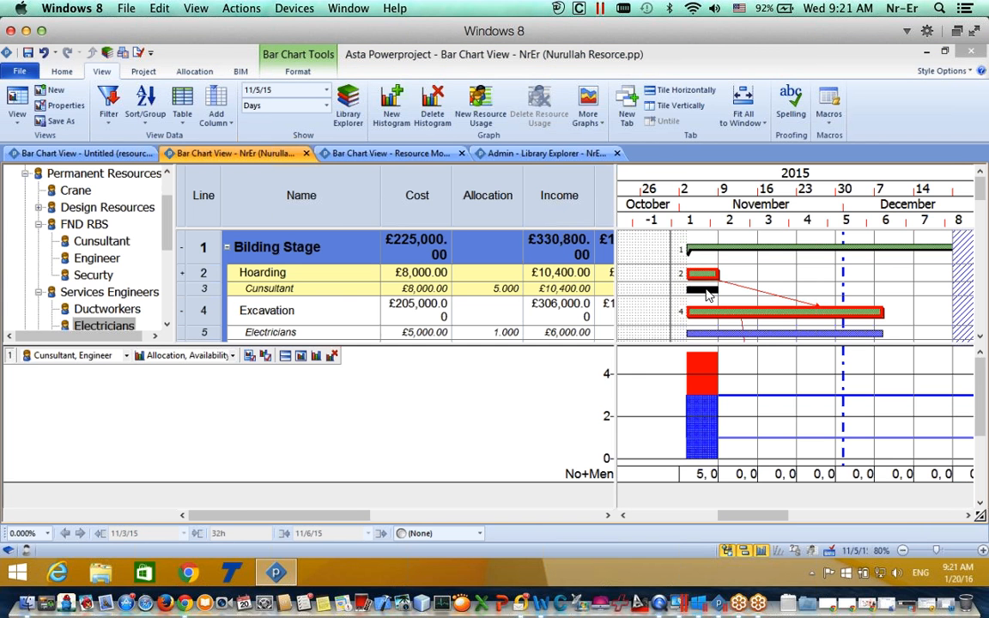
Step: Reduce the consultant's allocation on Hoarding from 5 to 3
double_click(710, 295)
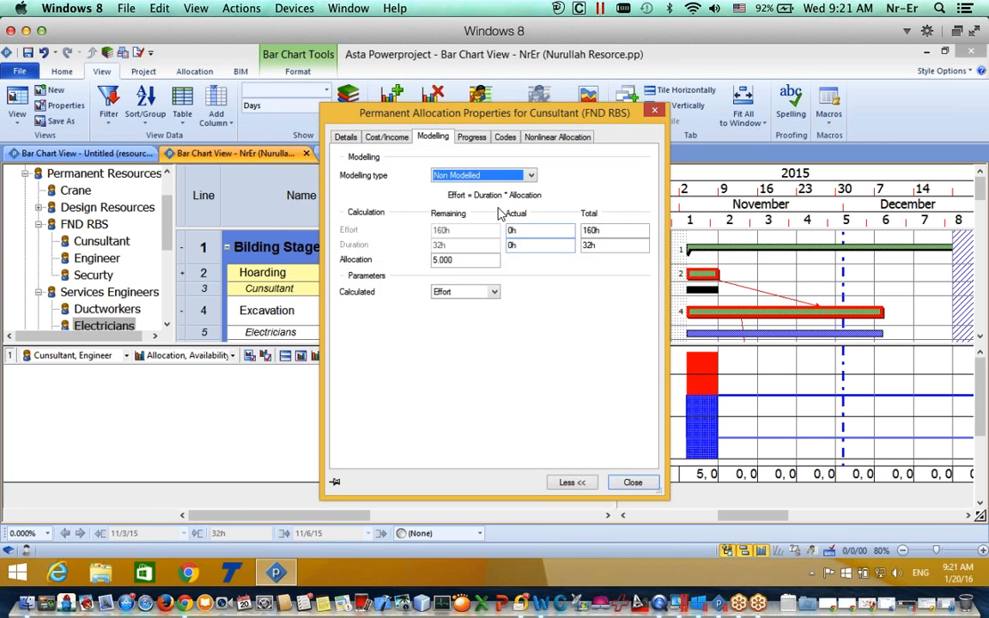
left_click_drag(467, 271, 403, 259)
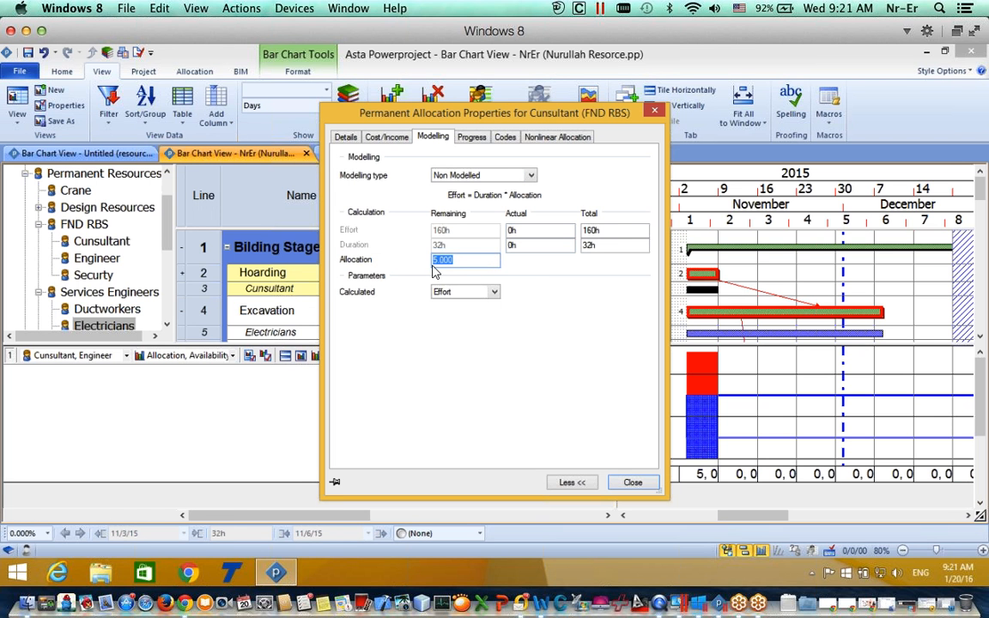
type("3")
left_click(633, 484)
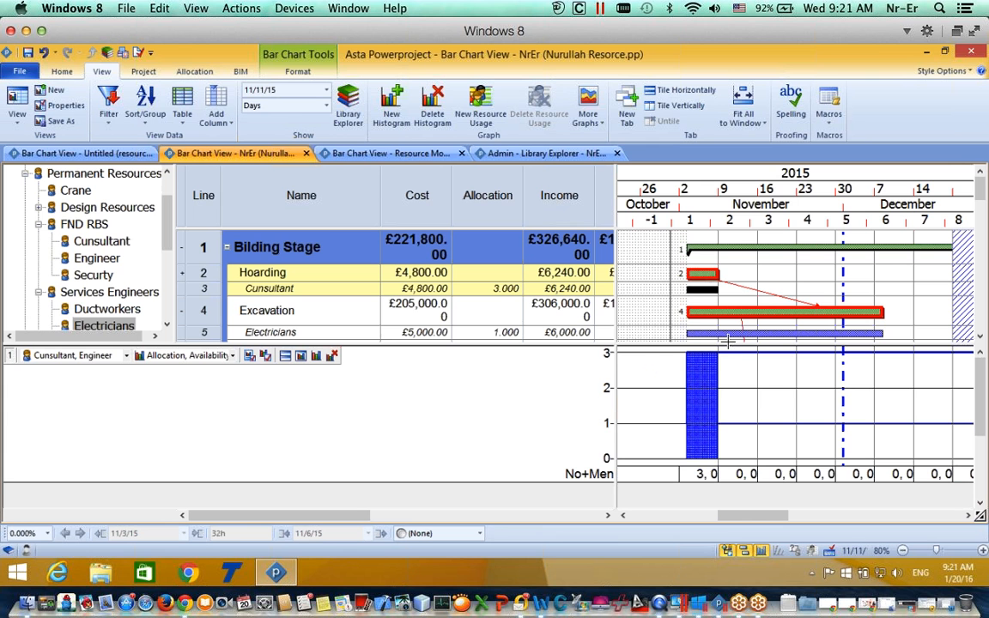
Step: Remove the FND RBS resources from the histogram
left_click(126, 356)
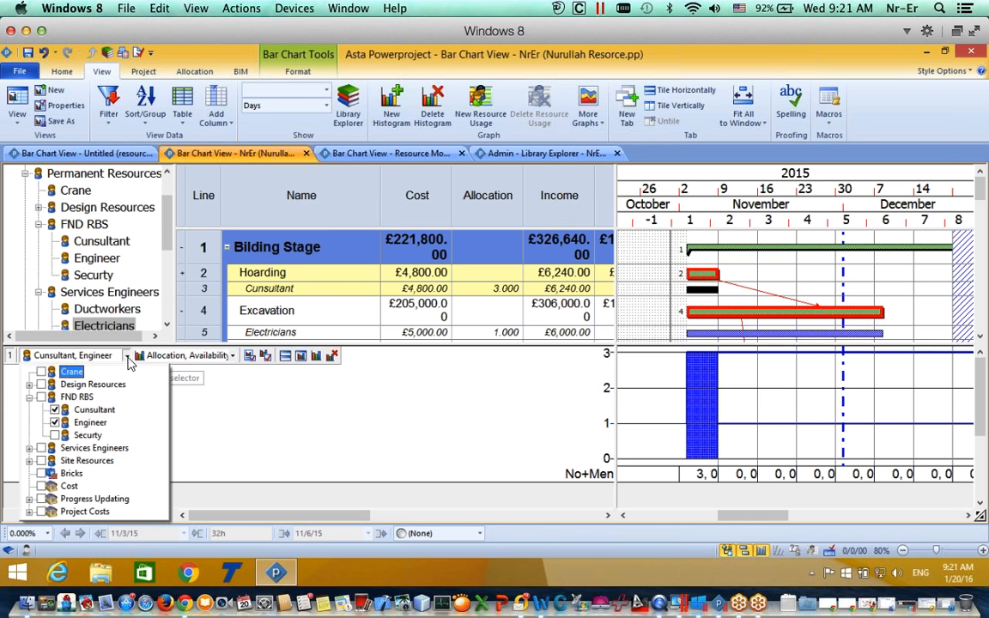
left_click(56, 435)
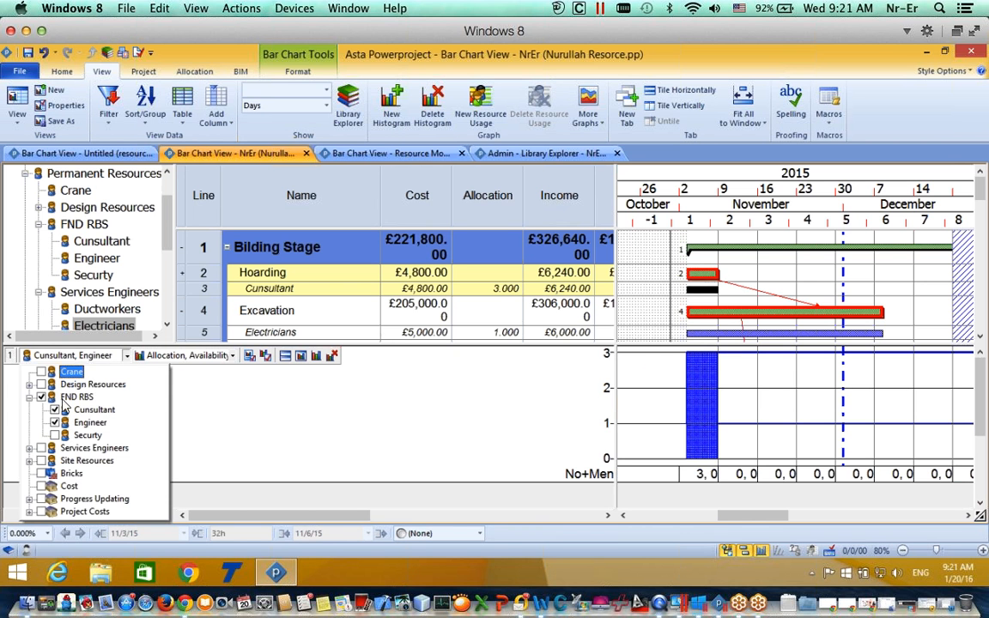
left_click(219, 387)
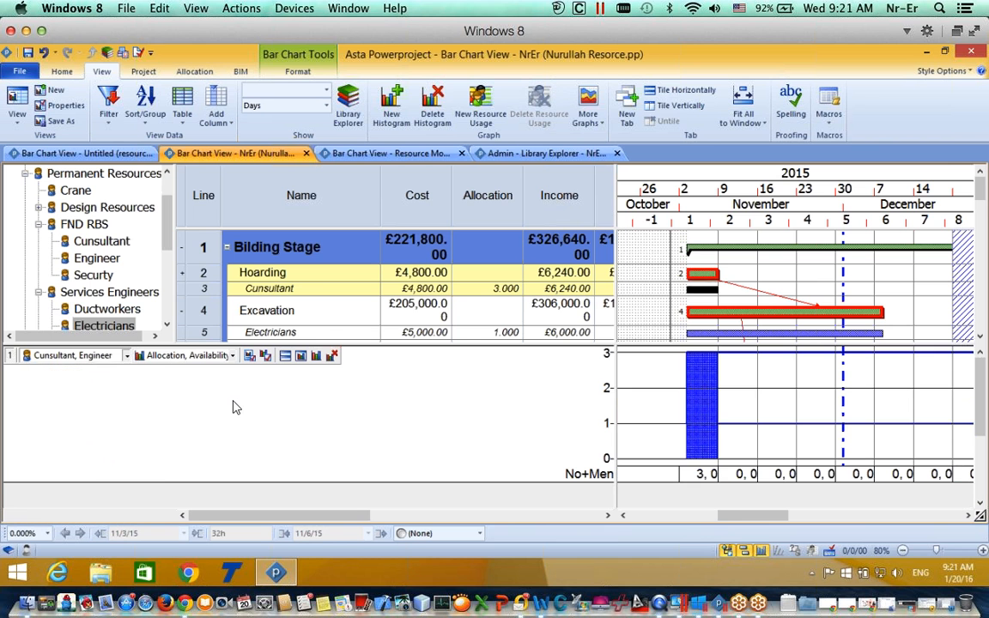
Step: Chart the Services Engineers resources, such as Ductworkers and Electricians, on a 0–40 scale
left_click(126, 355)
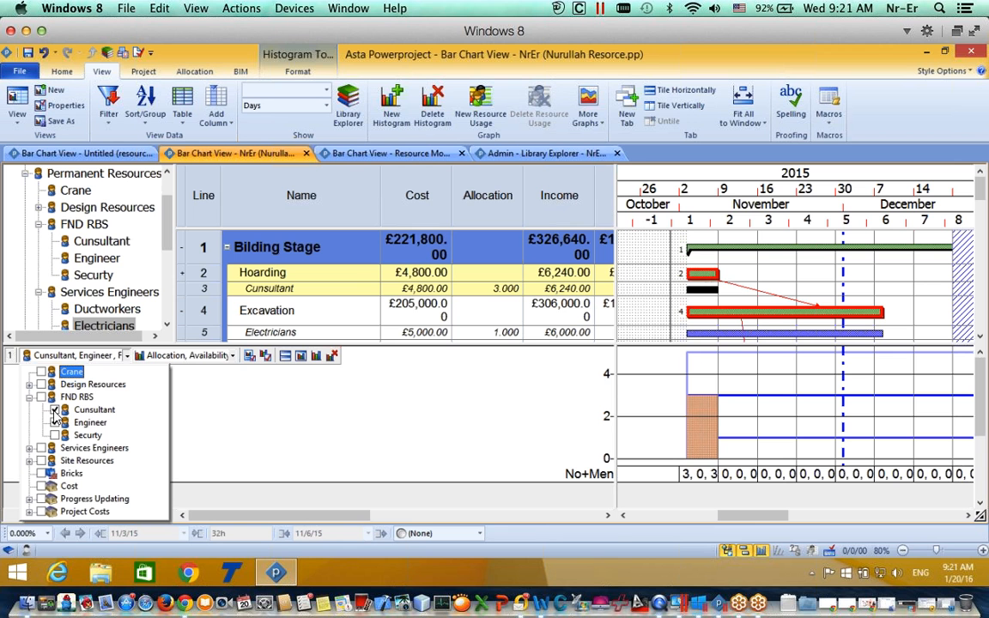
left_click(29, 461)
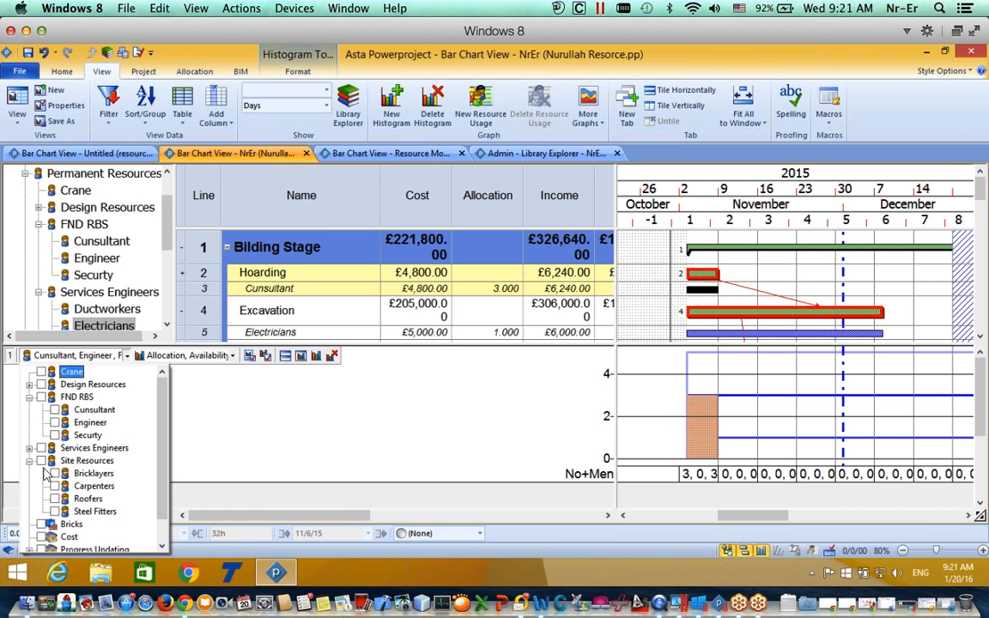
left_click(29, 448)
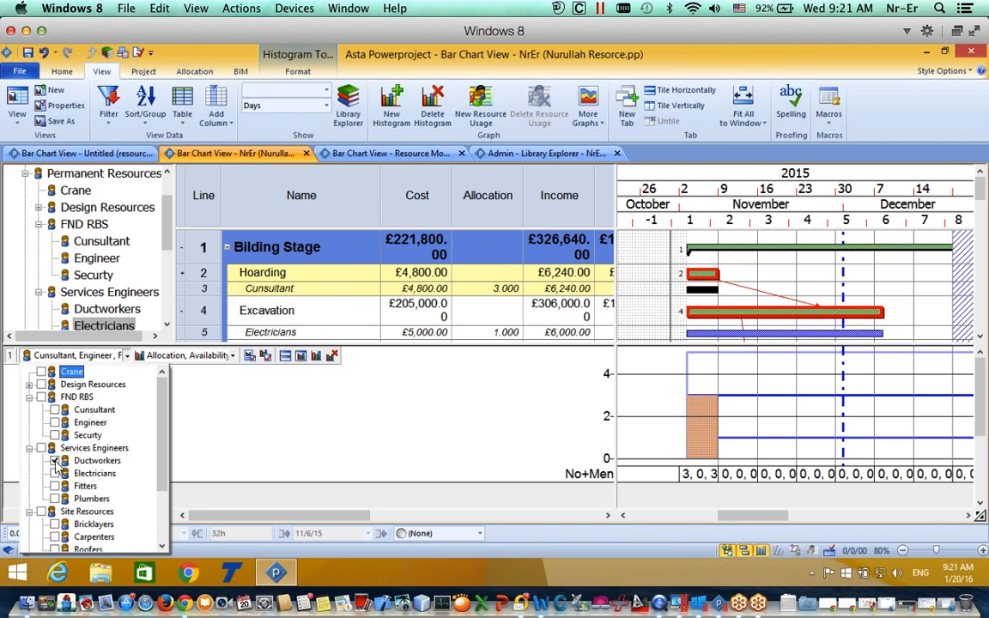
left_click(55, 473)
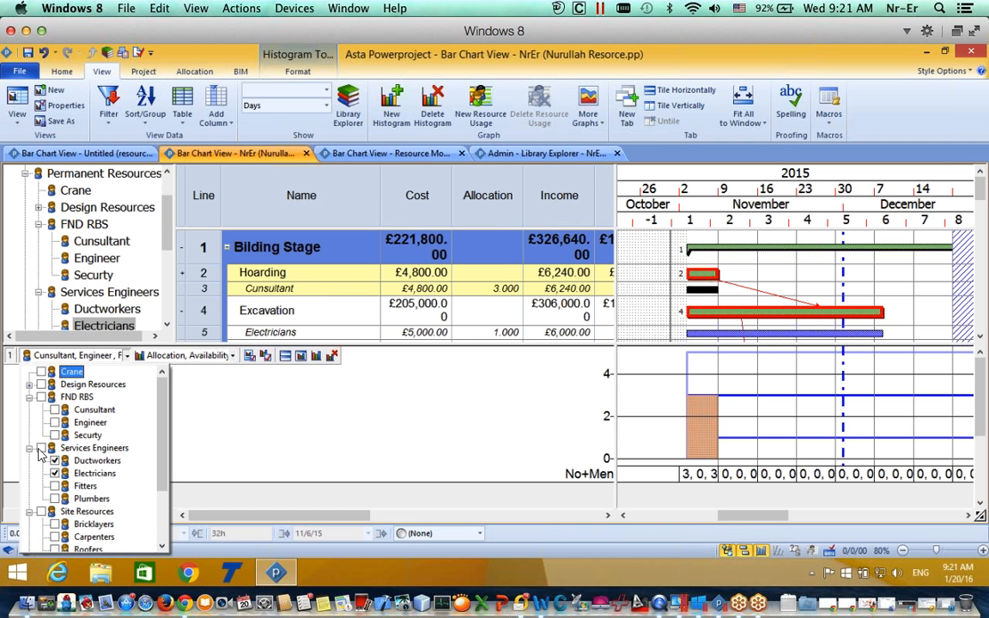
left_click(55, 499)
left_click(177, 391)
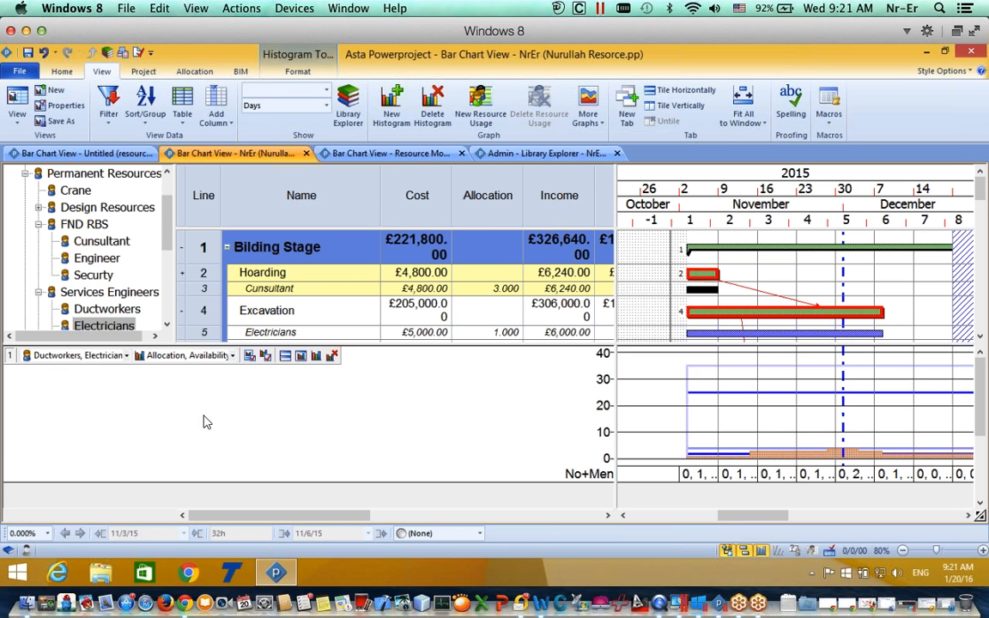
left_click(206, 360)
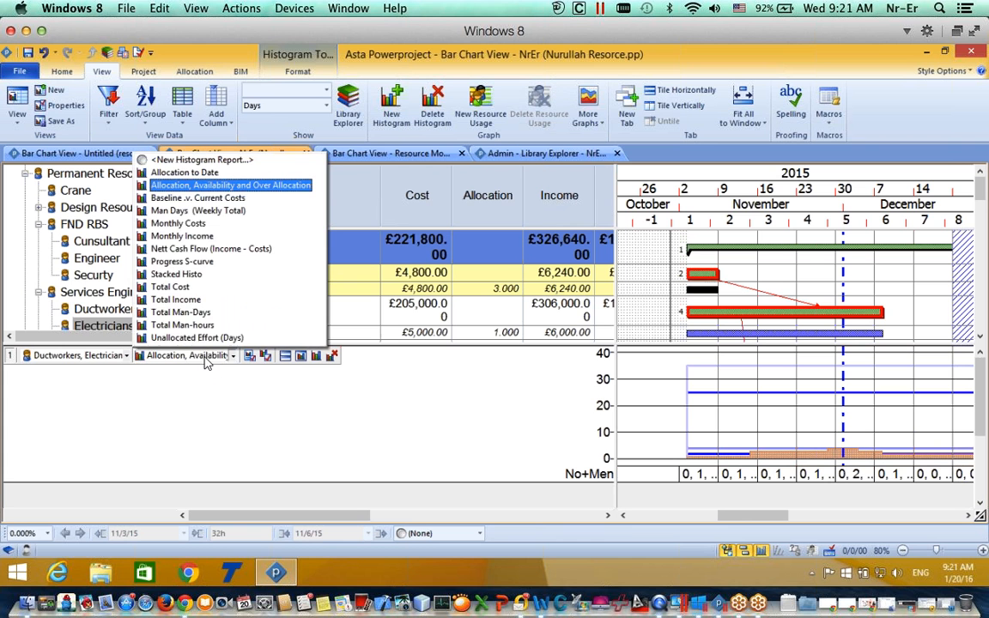
left_click(196, 371)
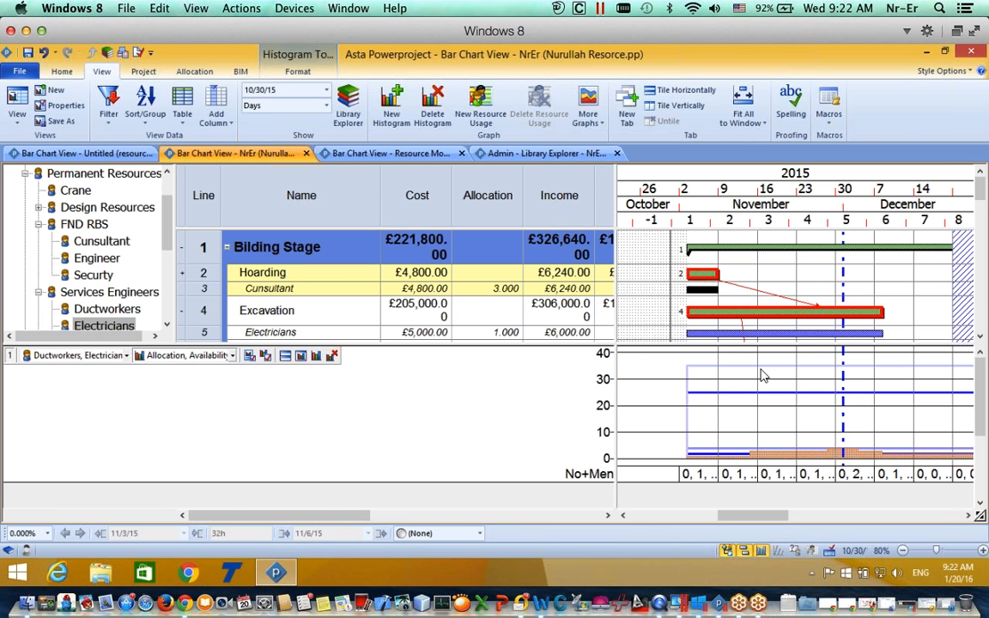
left_click_drag(560, 344, 558, 347)
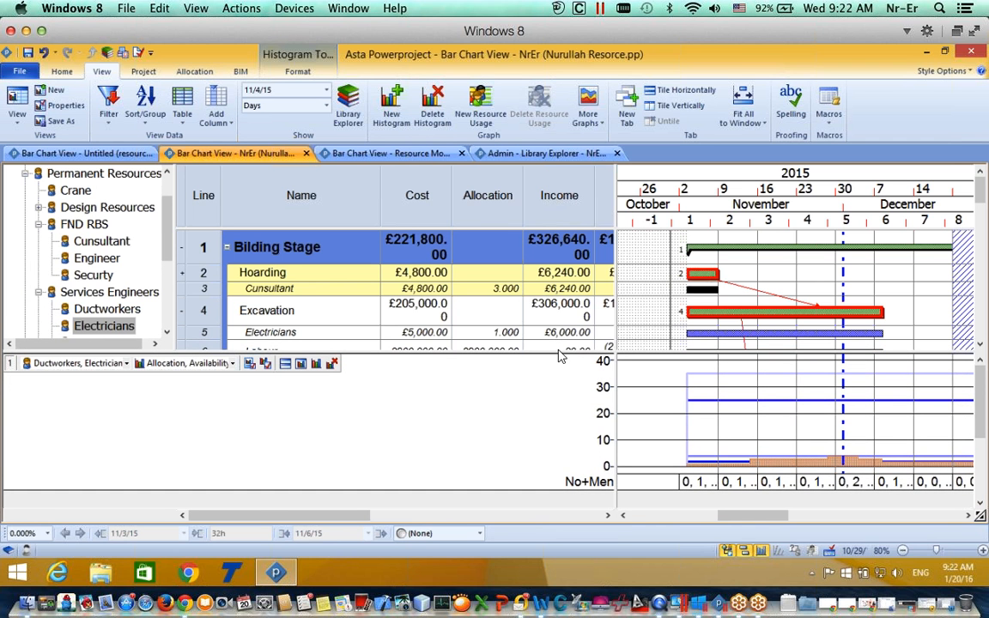
Step: Allocate 25 Electricians to Excavation, bringing their cost to £125,000
double_click(715, 336)
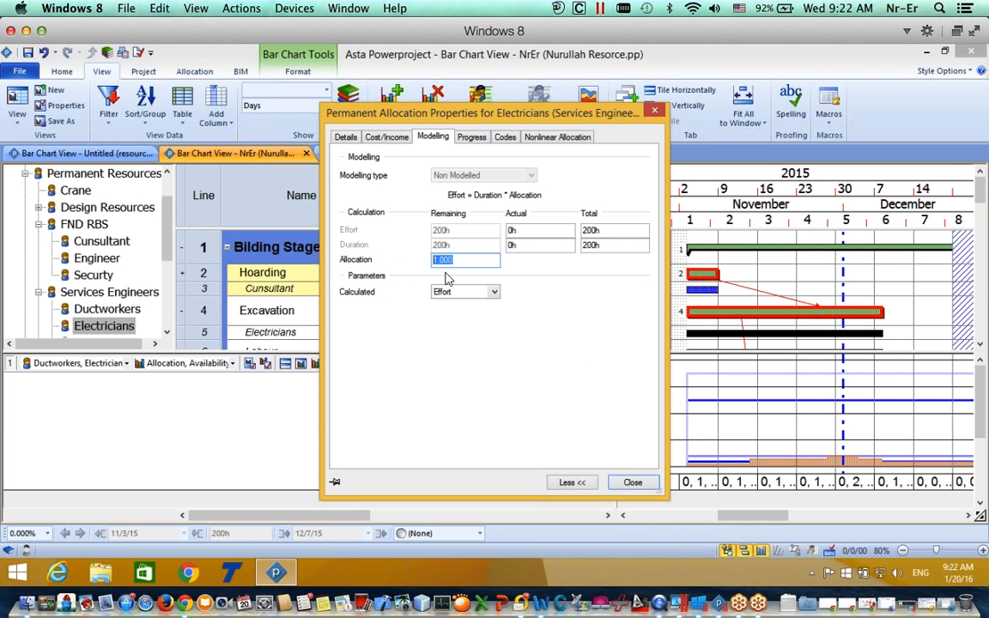
type("15")
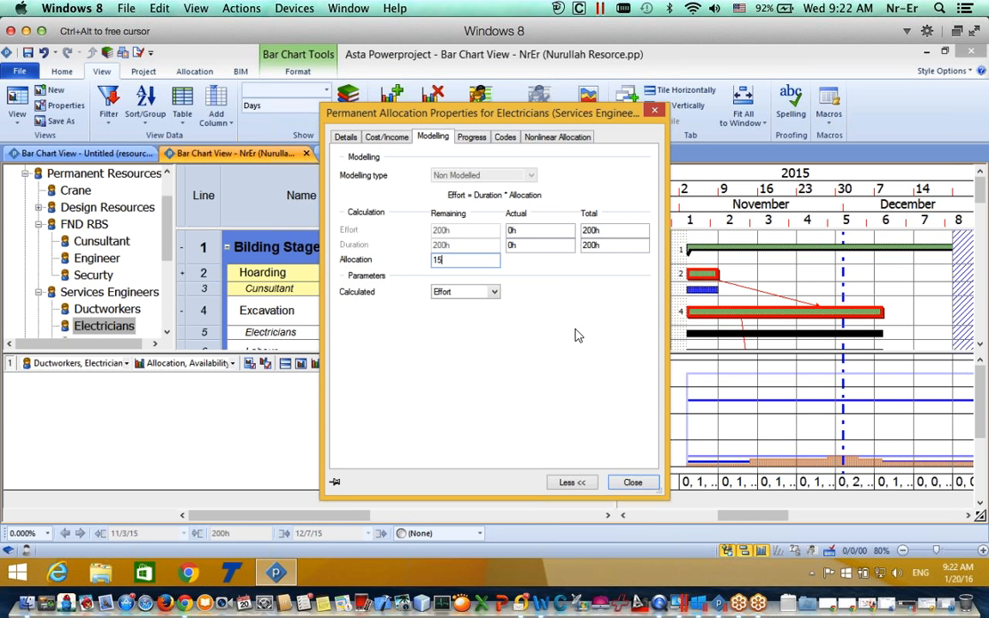
left_click(627, 484)
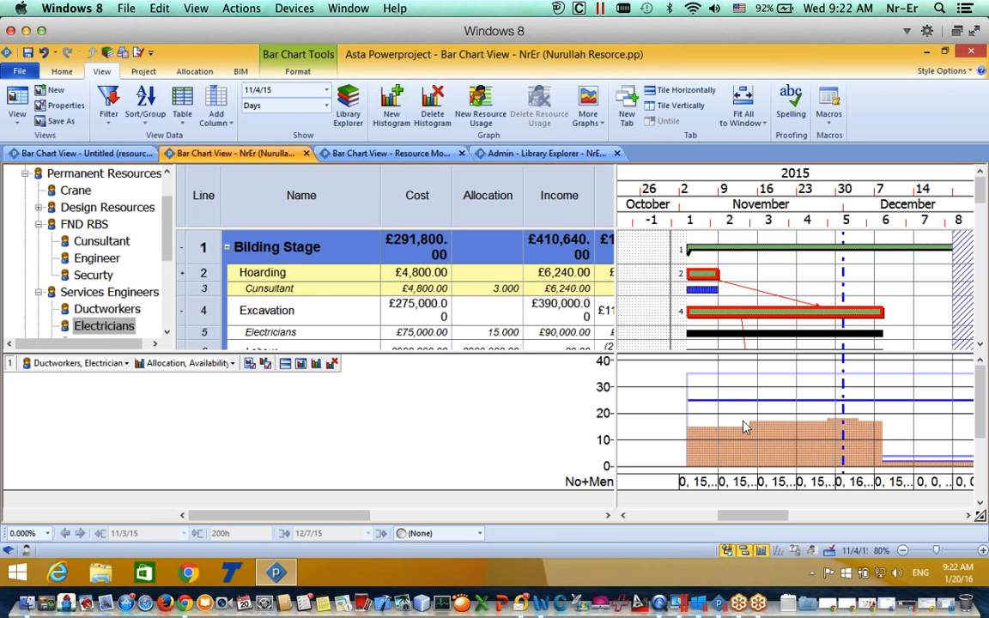
double_click(698, 292)
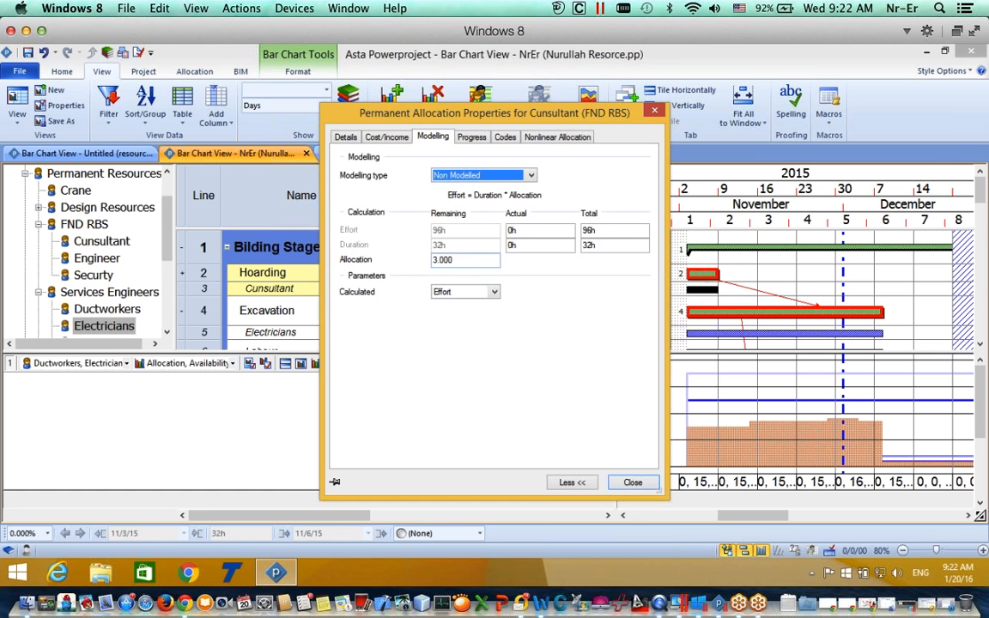
left_click(654, 113)
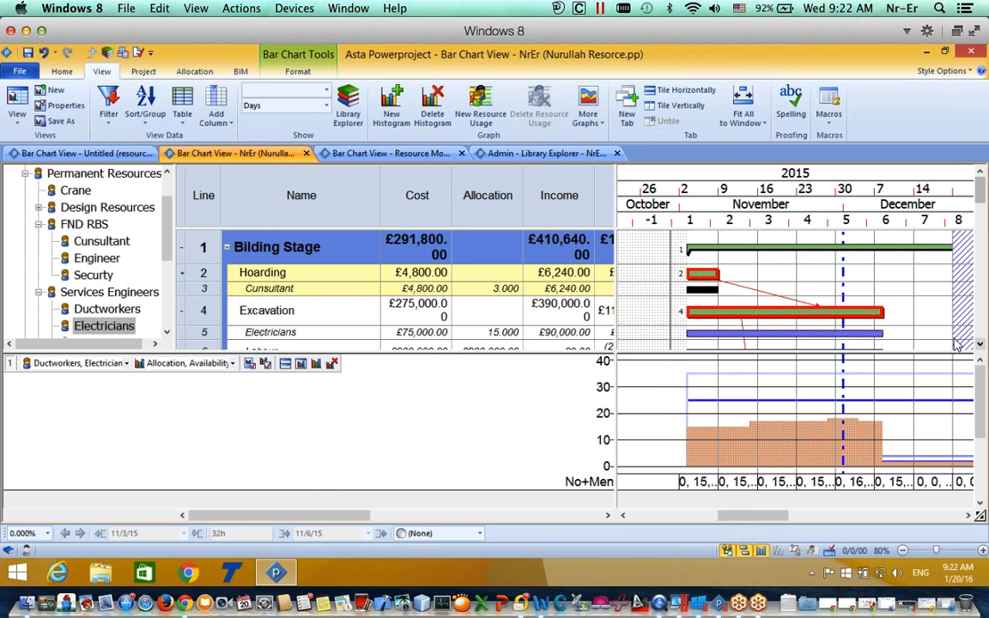
left_click(784, 335)
double_click(783, 338)
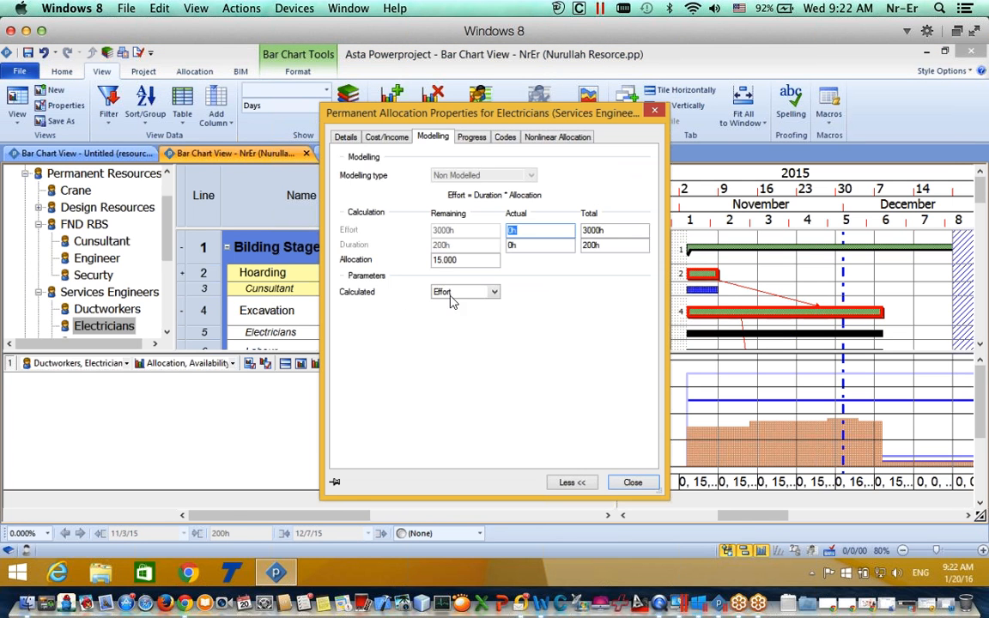
double_click(444, 259)
type("25")
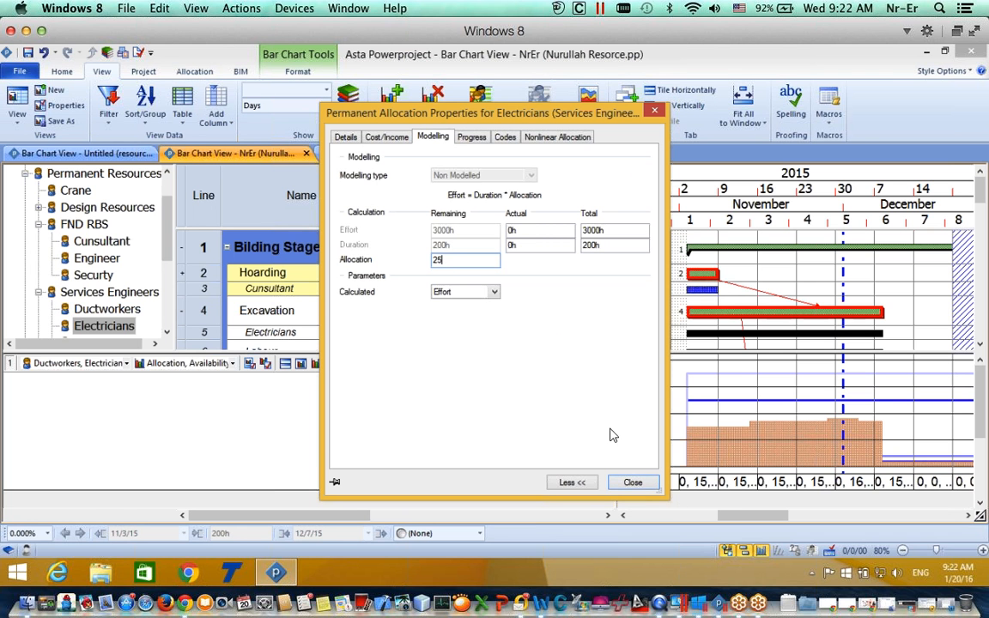
left_click(633, 483)
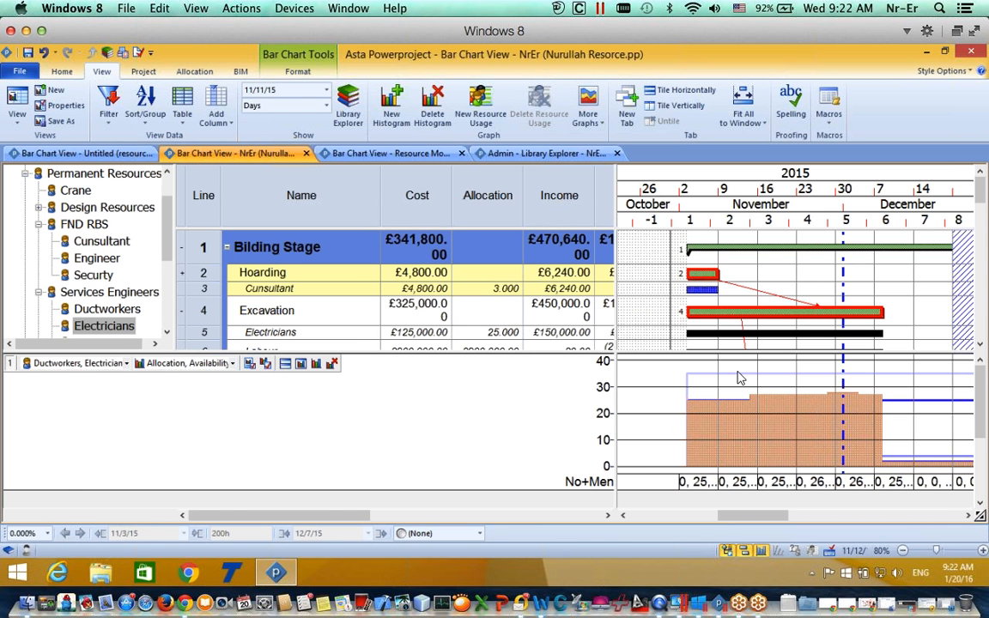
Step: Show only Electricians in the histogram by removing Ductworkers
left_click(125, 364)
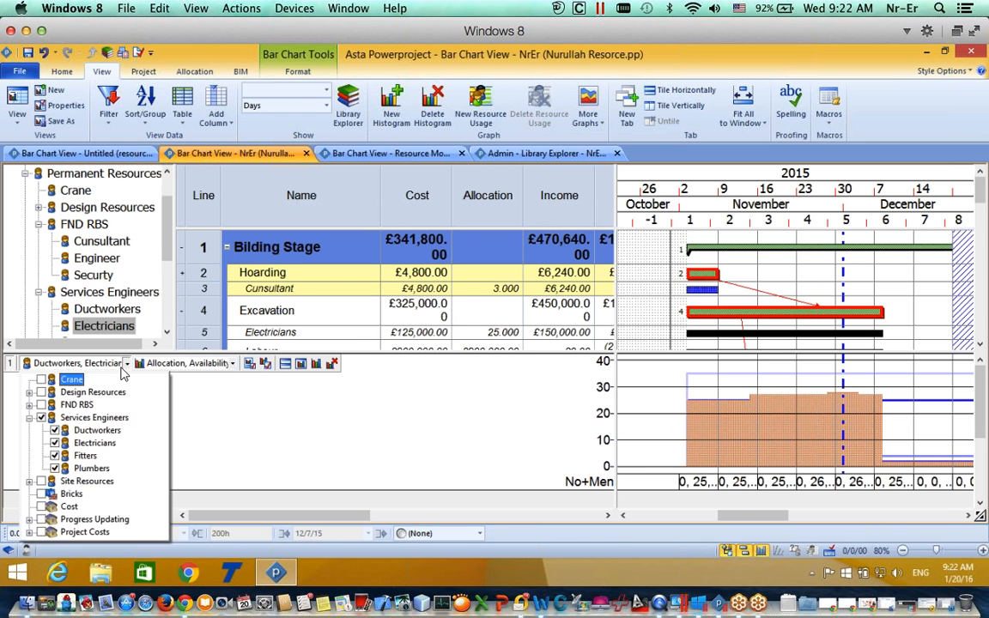
left_click(54, 430)
left_click(214, 397)
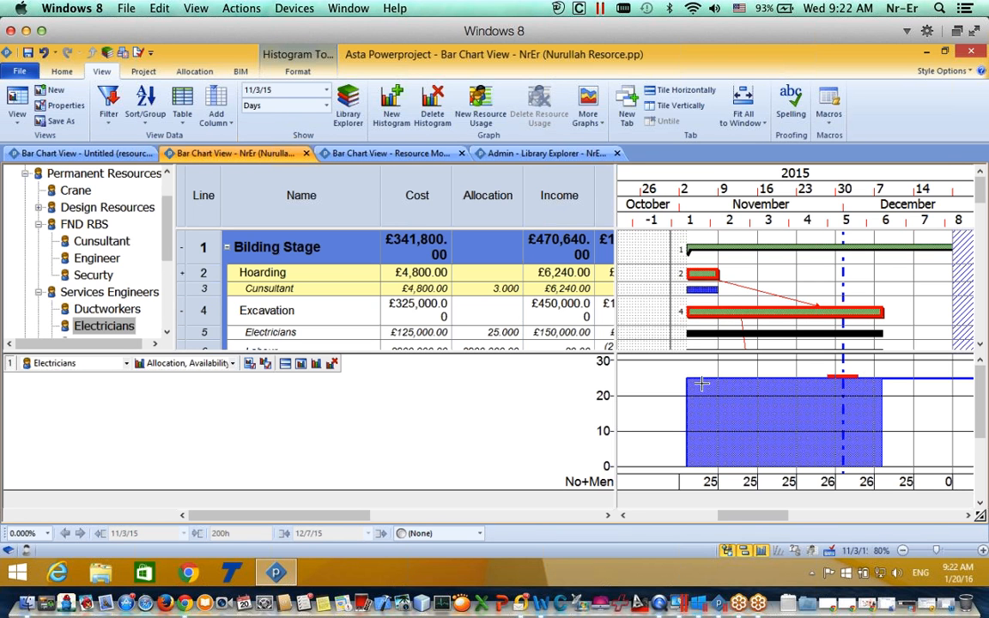
Step: Raise the Electricians allocation on Excavation to 30, over-allocating above 25
left_click(706, 291)
double_click(706, 296)
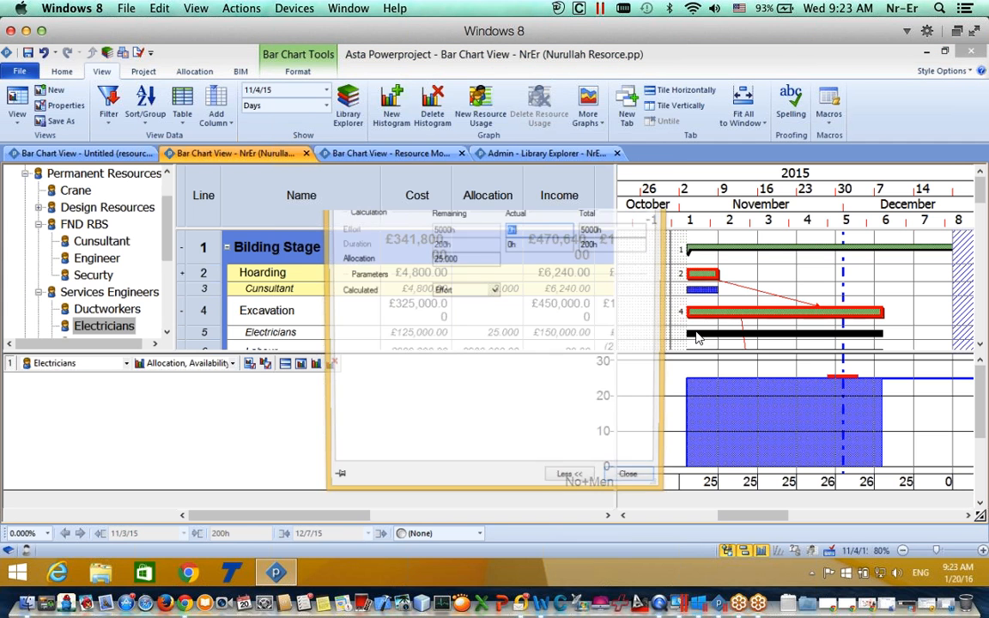
type("30")
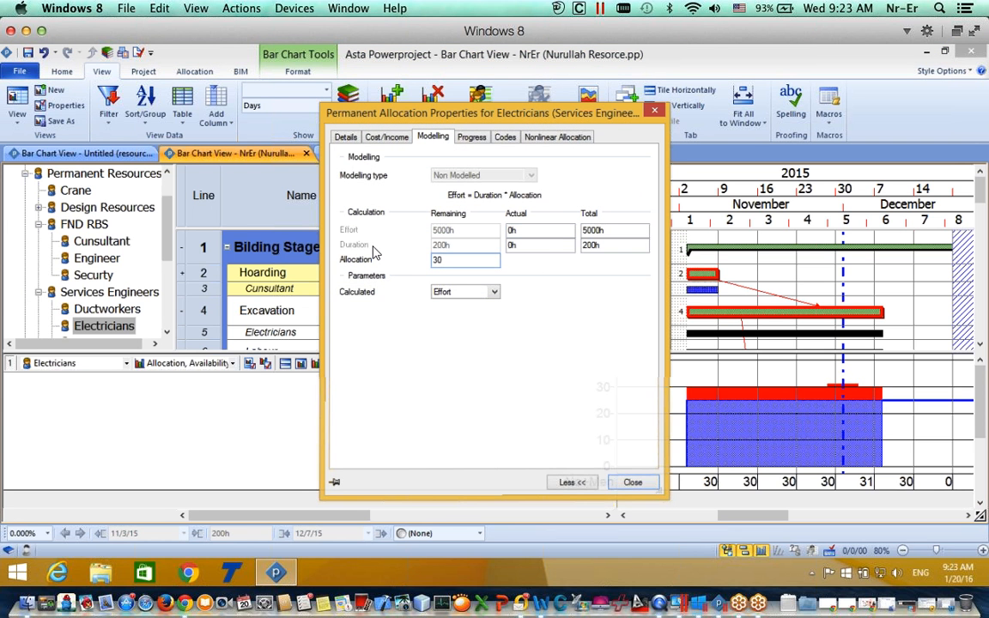
left_click(624, 292)
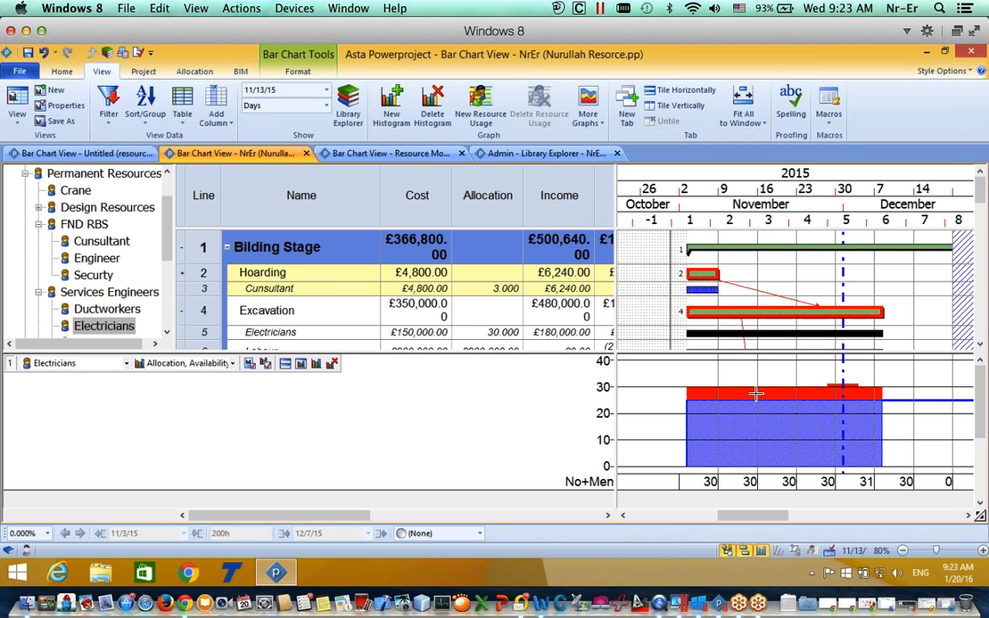
mouse_move(758, 395)
Step: Add a histogram pane charting only Cunsultant with the Allocation, Availability and Over Allocation report
left_click(394, 114)
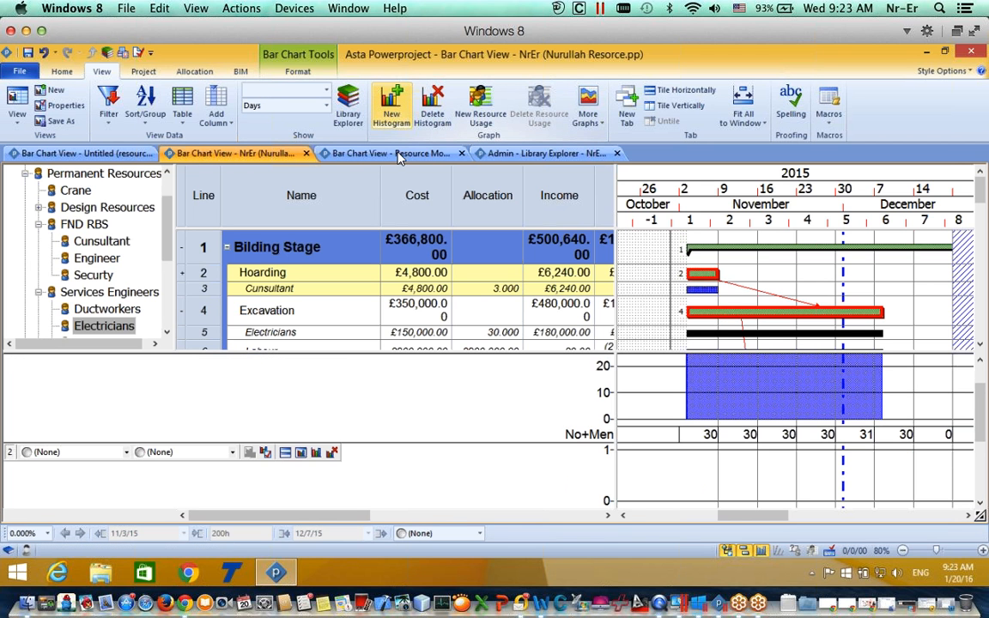
left_click(127, 451)
left_click(30, 358)
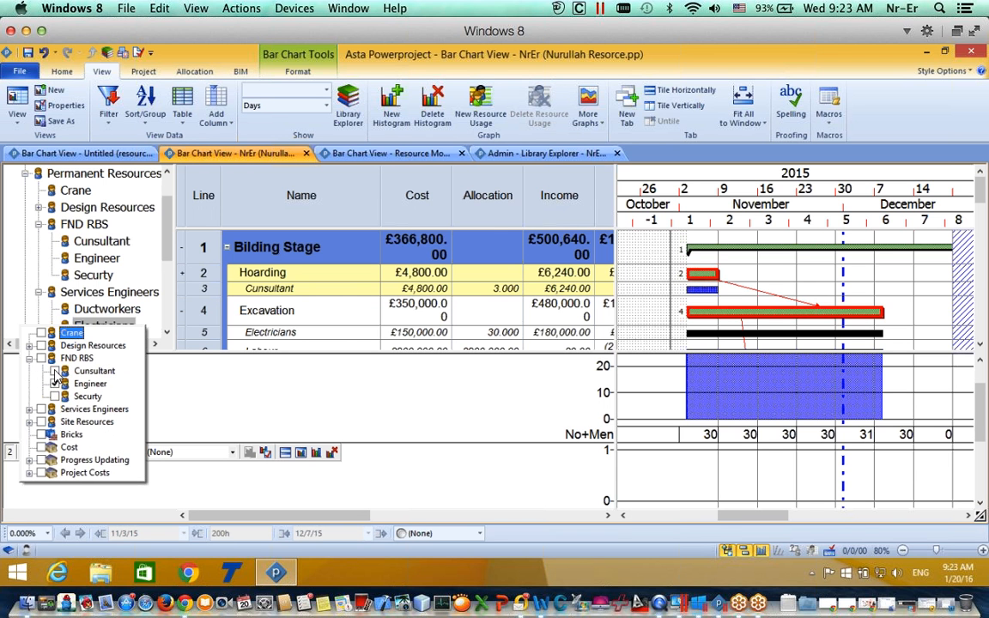
left_click(54, 371)
left_click(54, 384)
left_click(251, 483)
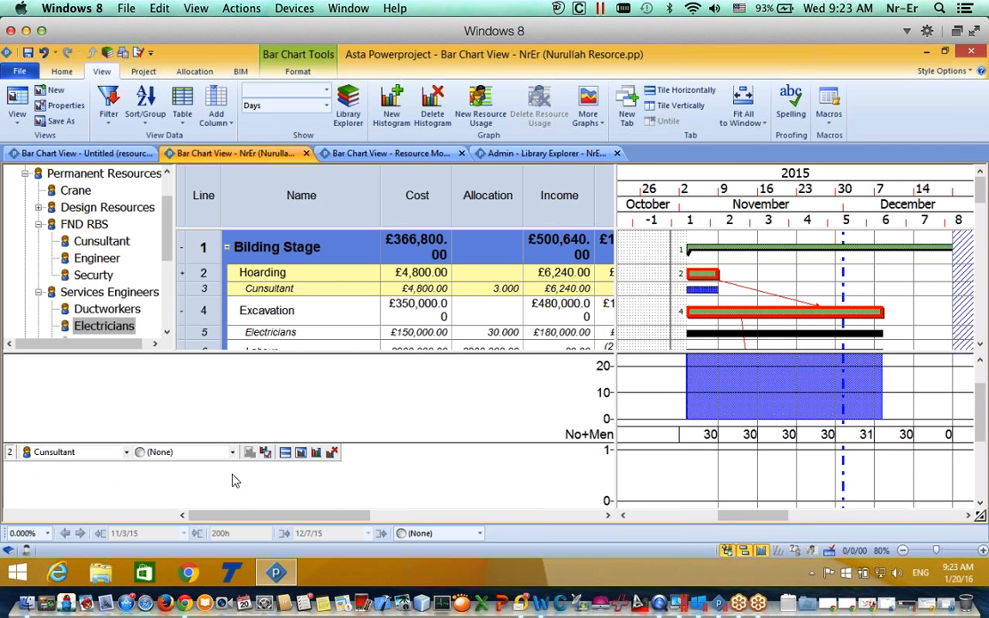
left_click(198, 452)
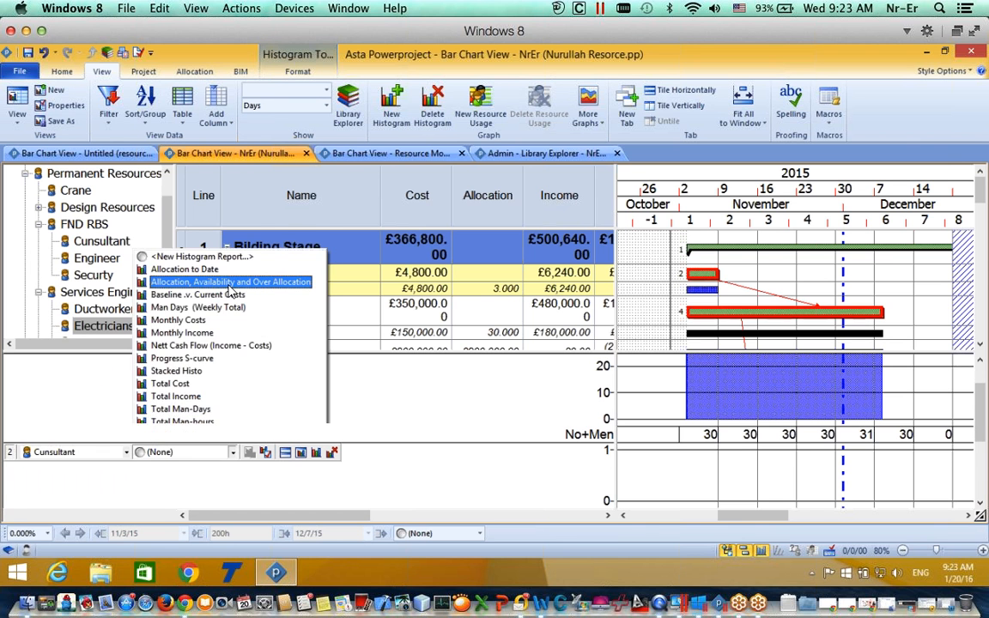
left_click(230, 281)
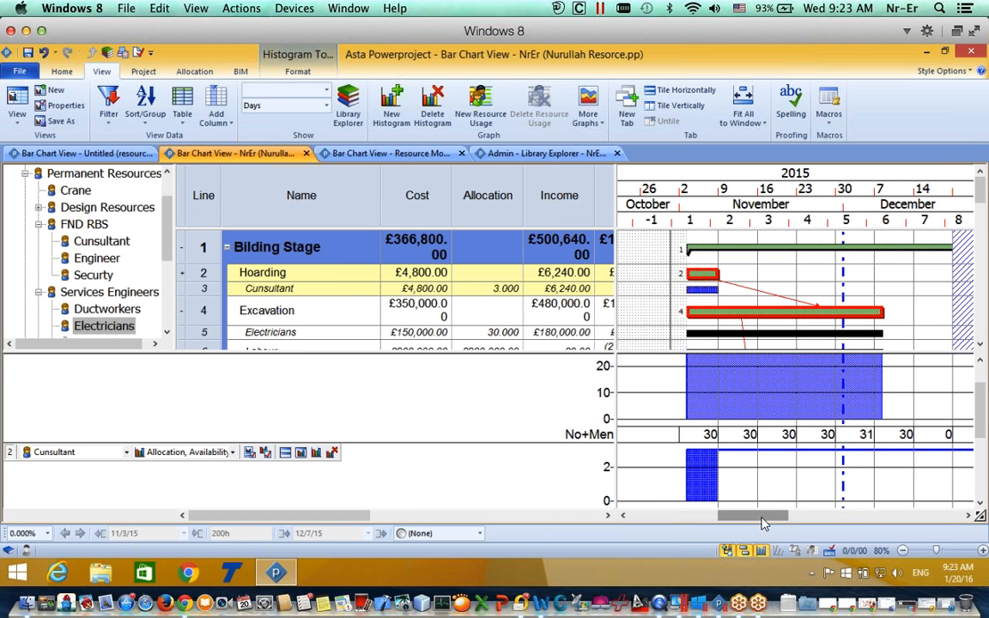
left_click_drag(762, 515, 752, 513)
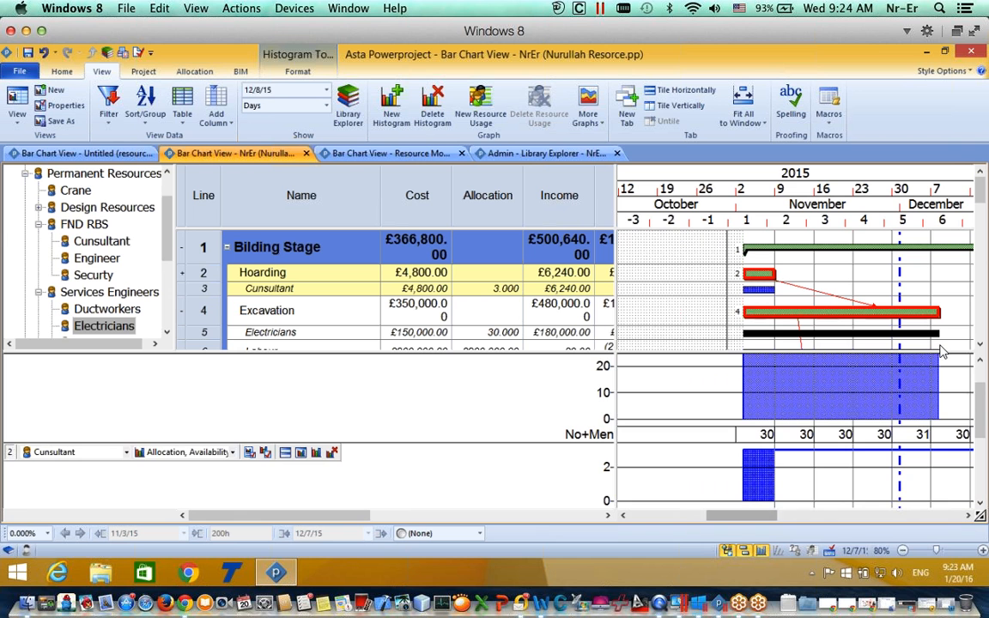
scroll(978, 387, "up", 3)
scroll(979, 386, "down", 4)
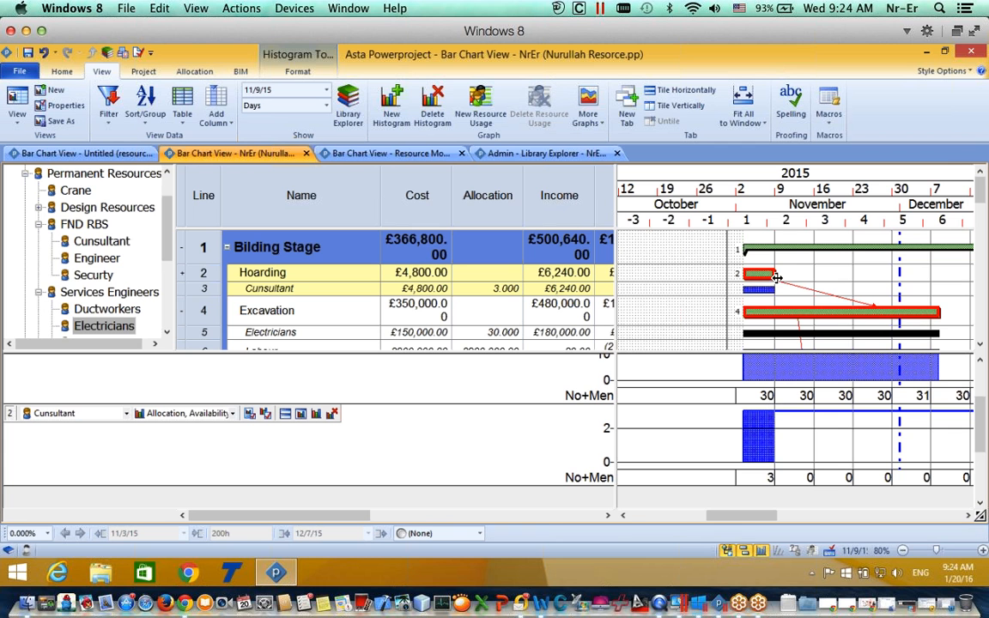
Step: Extend Hoarding to end around 18 November, raising the Consultant cost to £14,400
left_click_drag(775, 274, 839, 275)
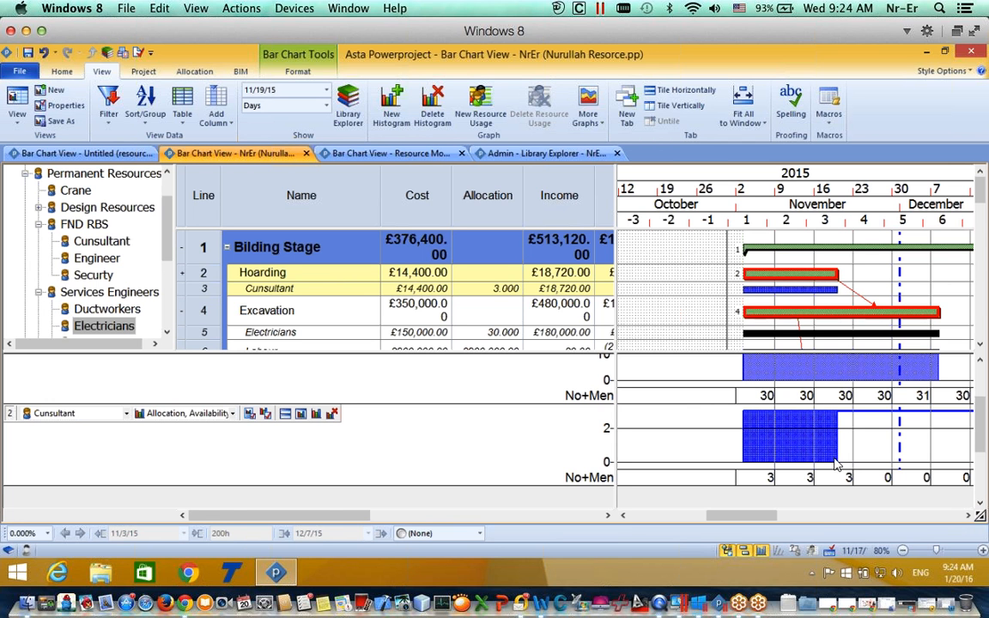
left_click(761, 294)
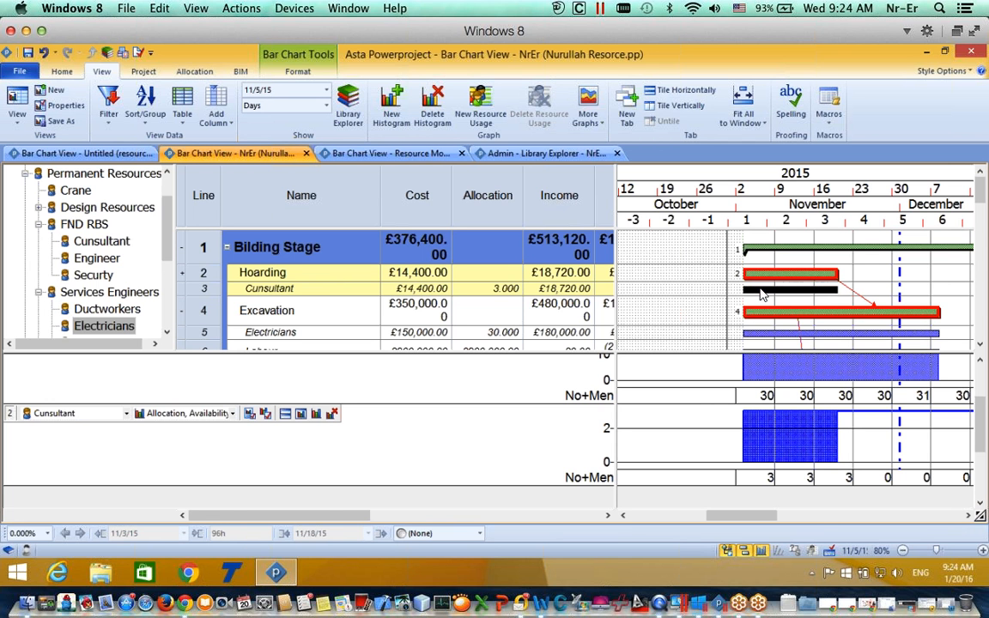
Step: Raise the Consultant allocation on Hoarding from 3 to 15, costing £72,000
double_click(762, 295)
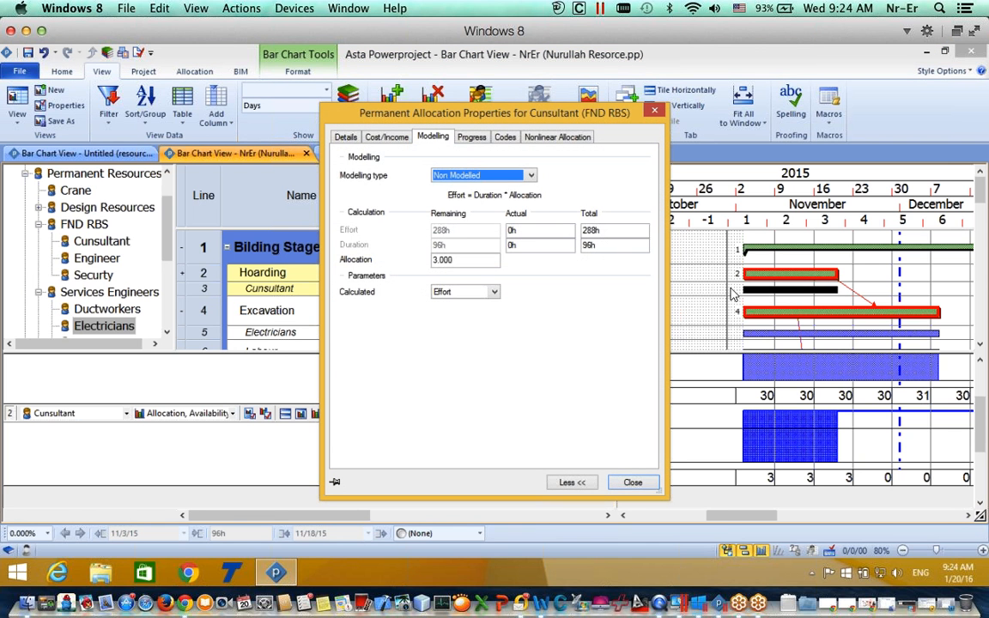
double_click(441, 260)
type("15")
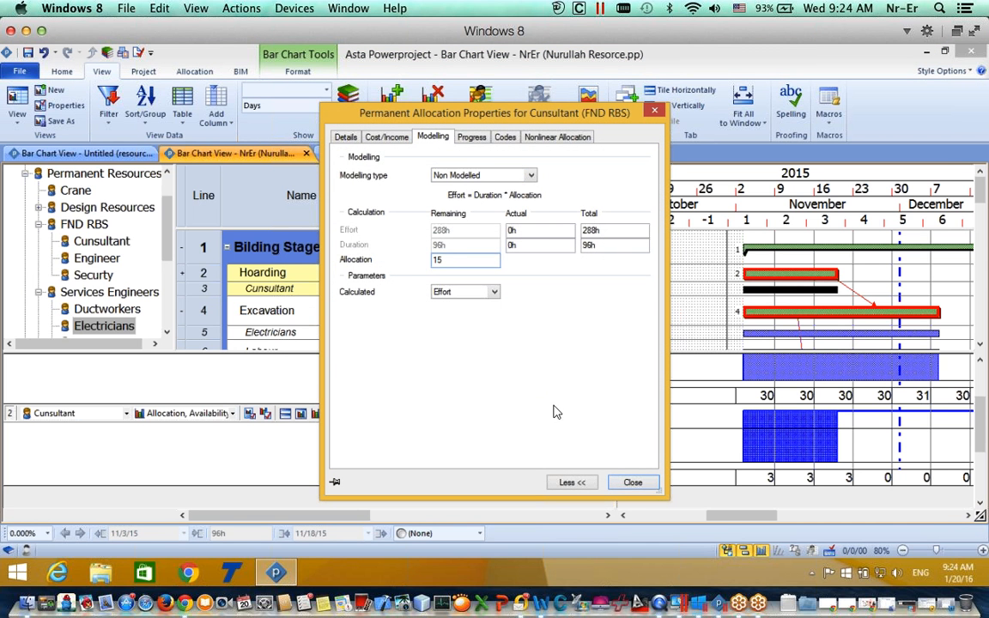
left_click(632, 482)
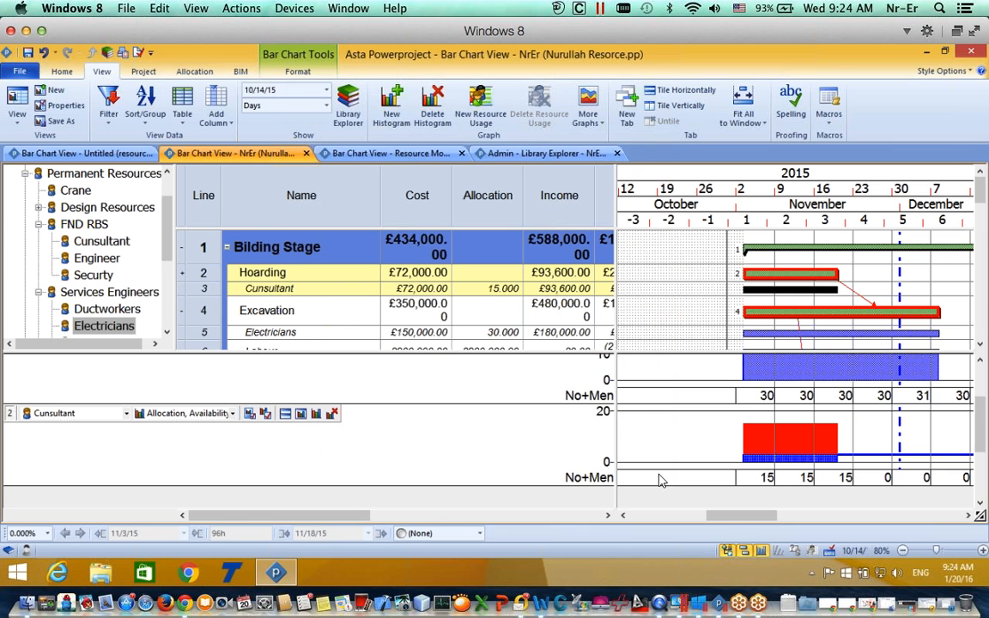
left_click_drag(982, 412, 983, 429)
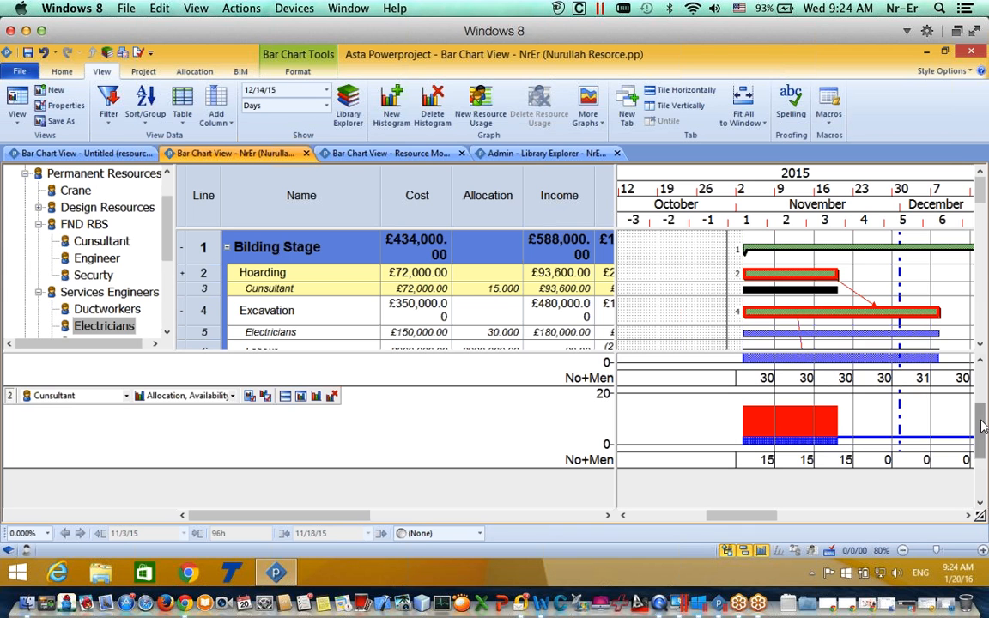
left_click_drag(983, 427, 983, 396)
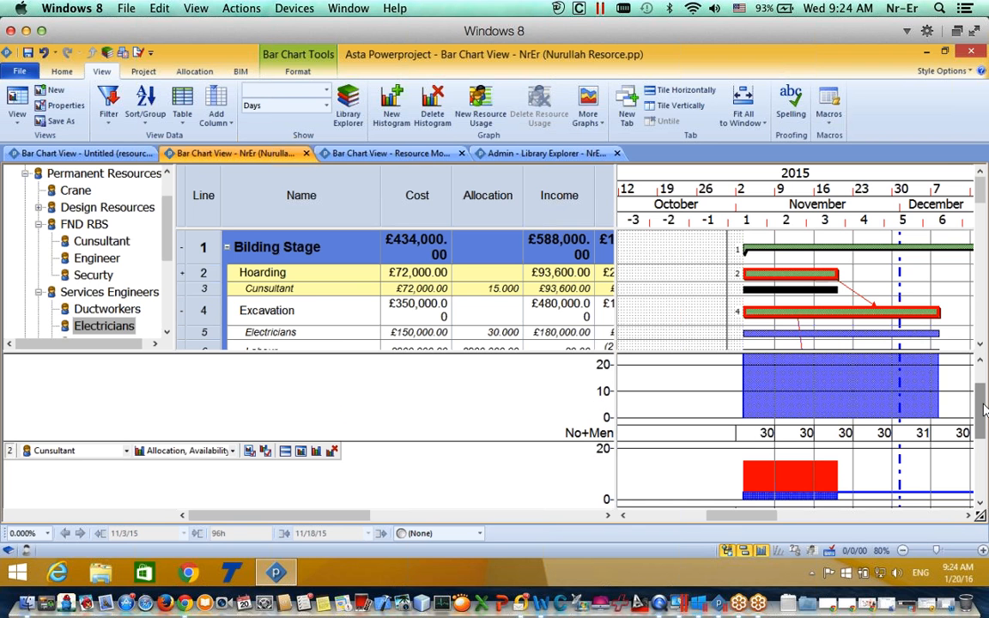
left_click_drag(983, 411, 983, 417)
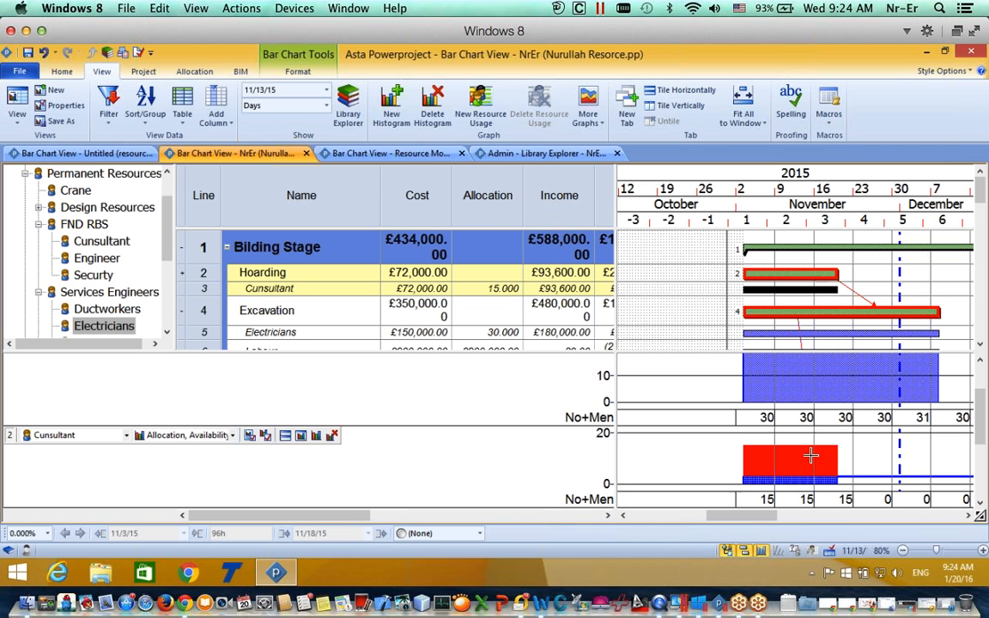
Step: List the tasks behind the Consultant histogram bar, showing Hoarding under Cunsultant
right_click(783, 464)
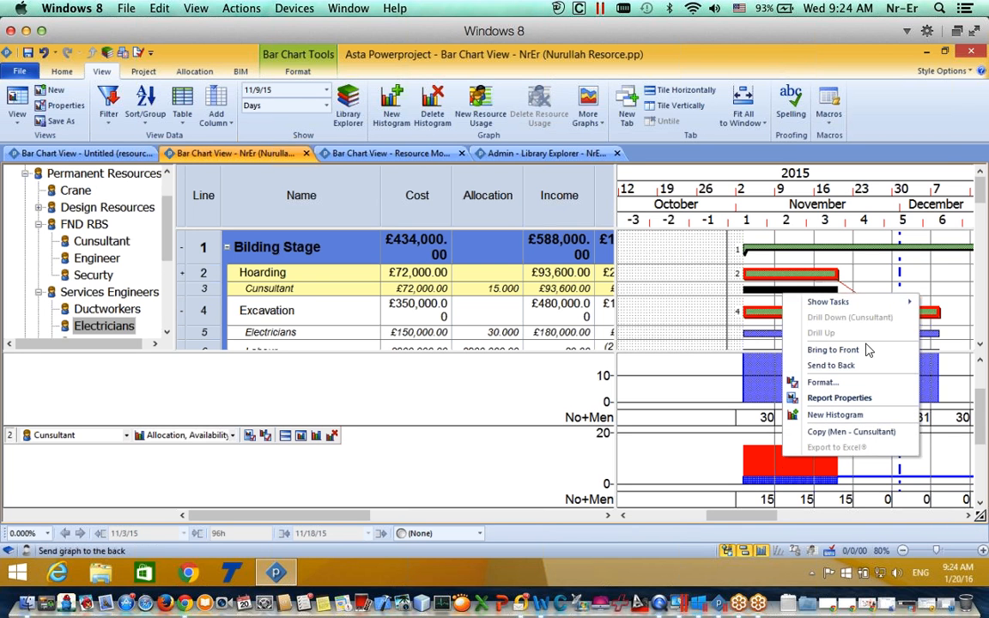
mouse_move(838, 304)
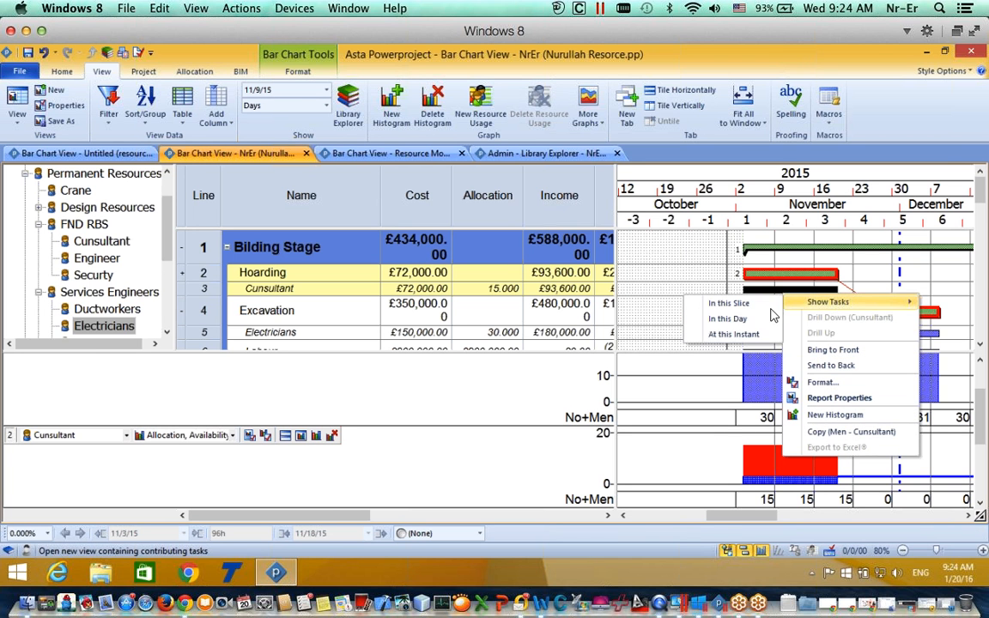
left_click(739, 306)
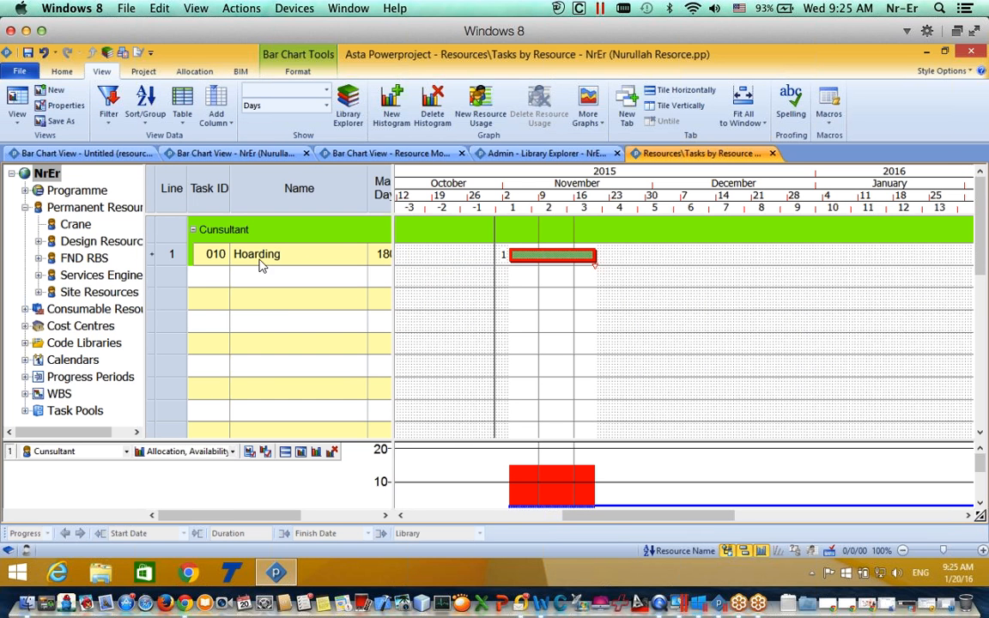
left_click_drag(535, 250, 535, 251)
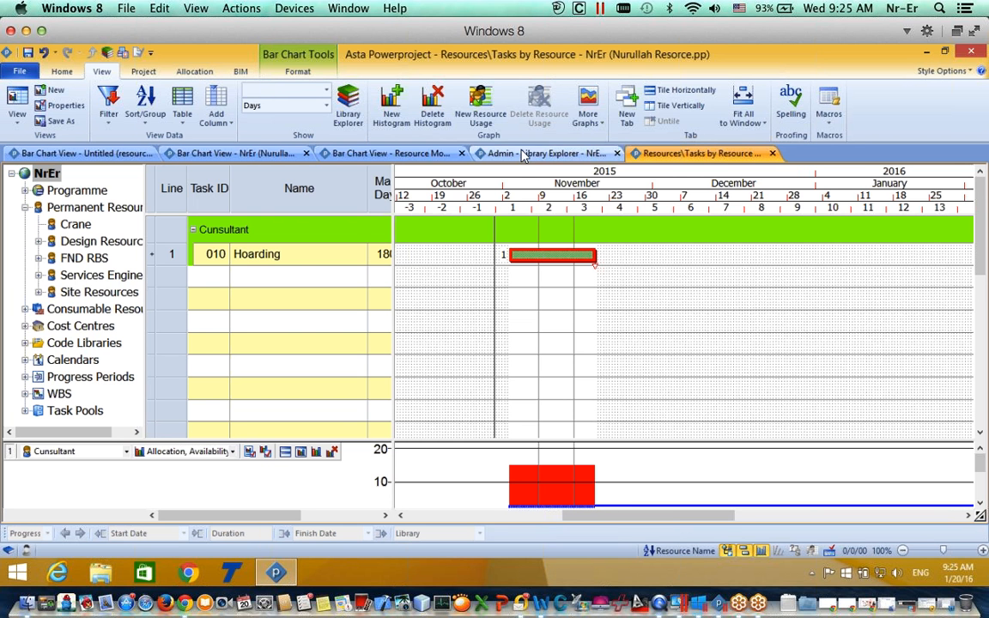
Step: On the NrEr bar chart, delay Hoarding's start to shorten it and shift it later into November
left_click(233, 156)
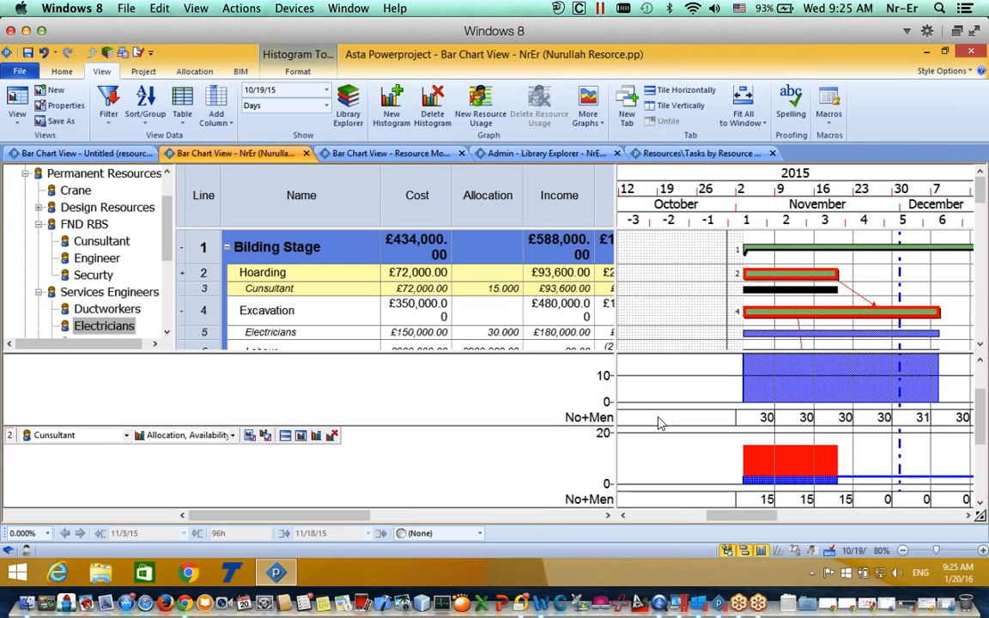
scroll(658, 421, "up", 2)
scroll(657, 421, "down", 2)
scroll(659, 424, "up", 2)
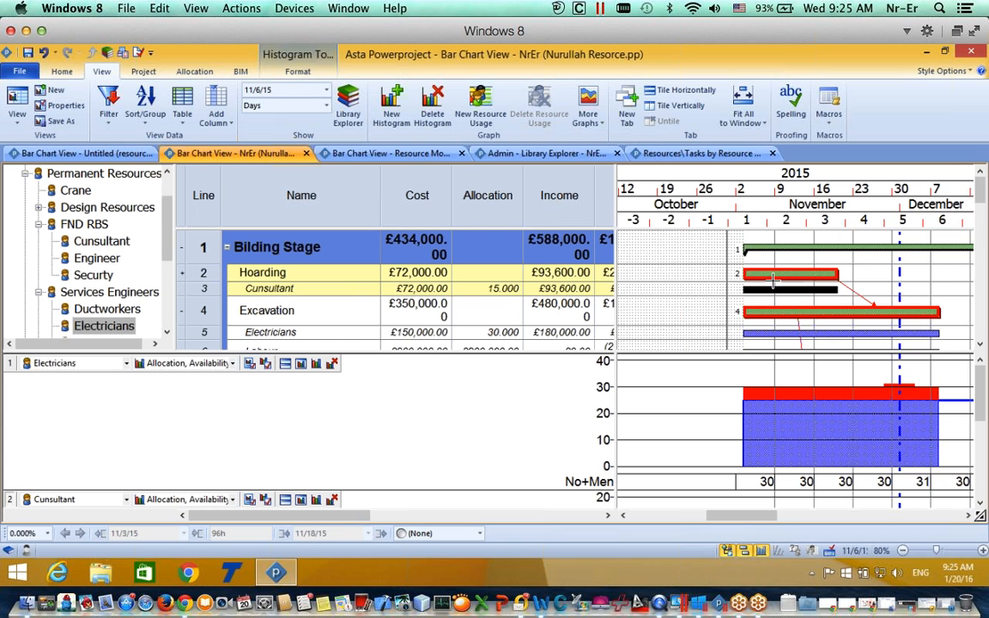
left_click_drag(746, 275, 767, 275)
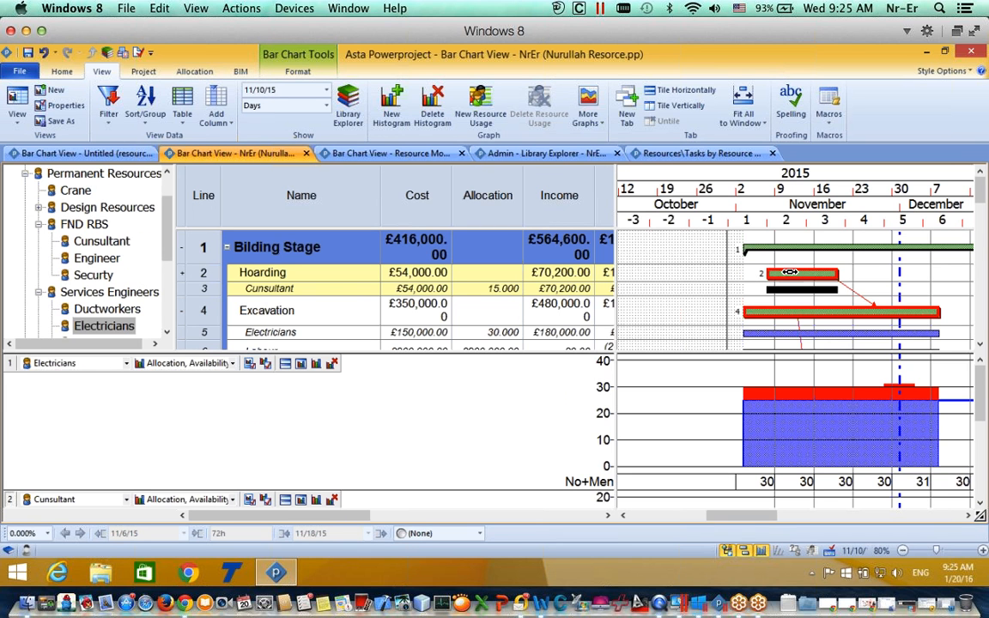
left_click_drag(842, 268, 859, 273)
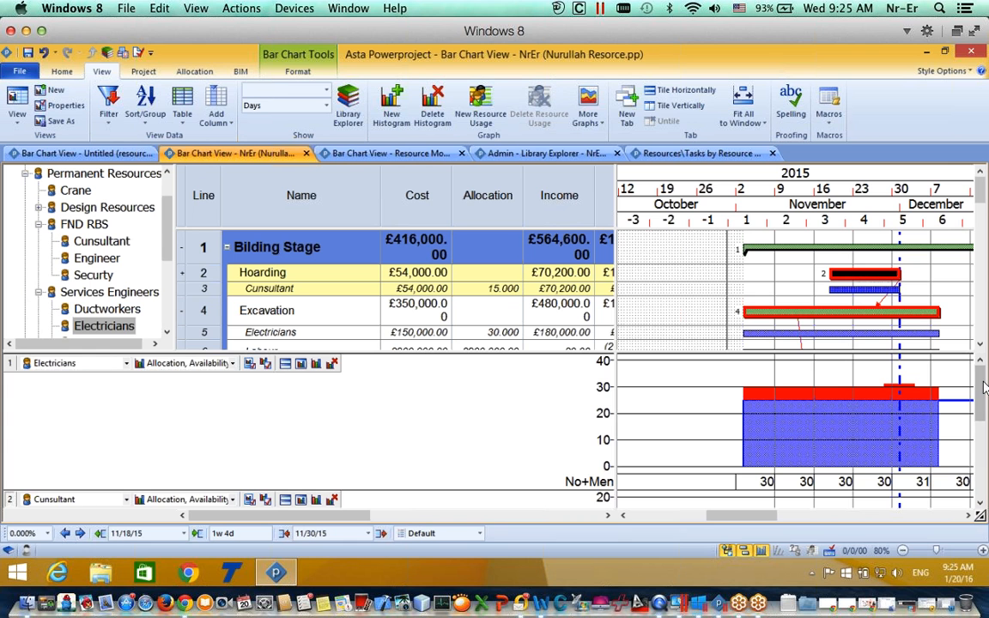
scroll(985, 408, "down", 3)
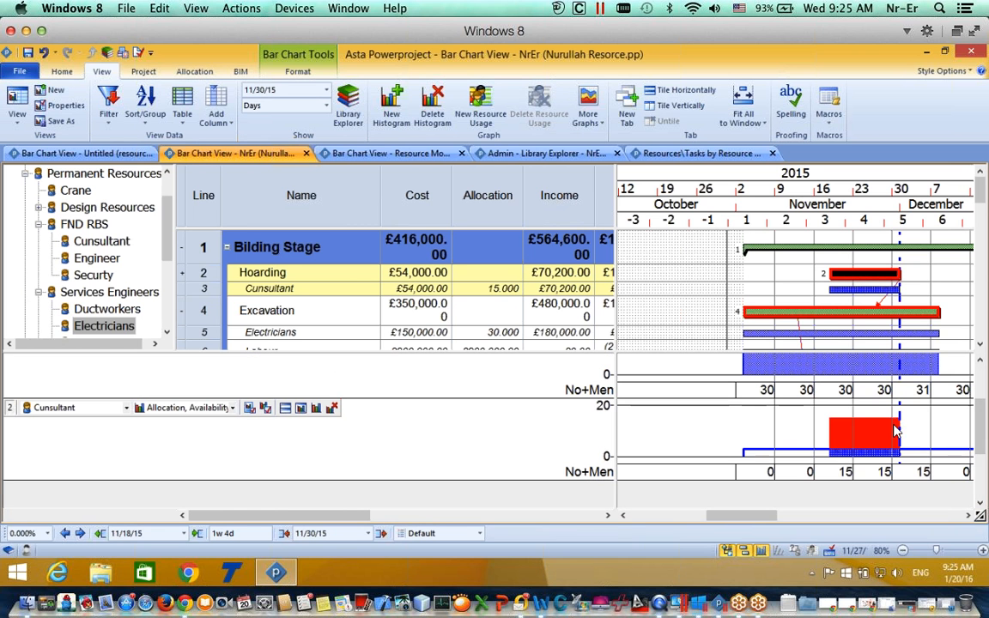
left_click_drag(844, 276, 746, 272)
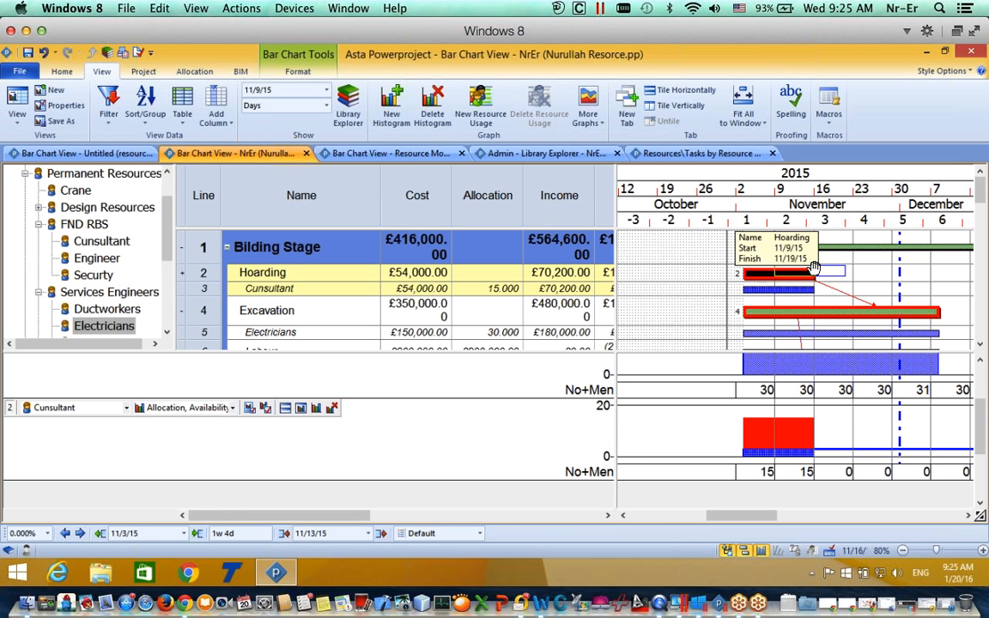
left_click_drag(813, 268, 821, 267)
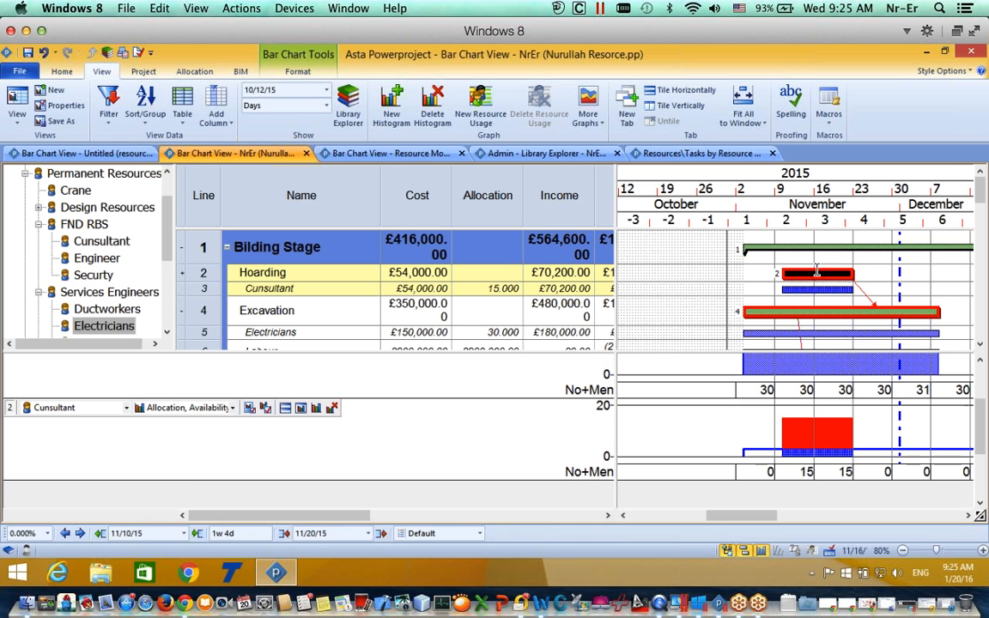
Step: Nudge Hoarding later, then drag it back to run 5–17 November at £54,000
left_click(82, 533)
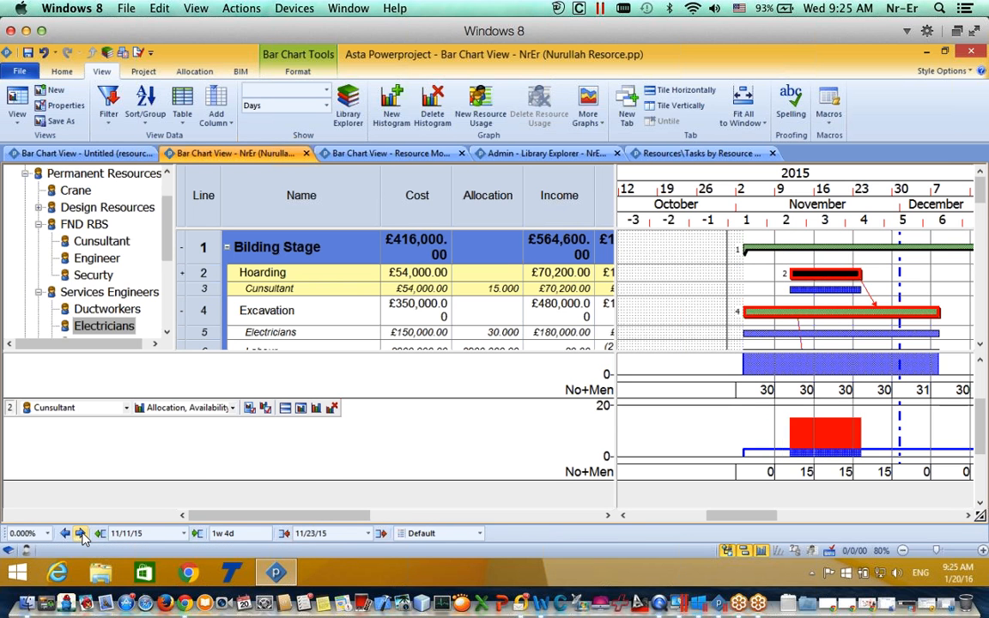
left_click(81, 533)
left_click(81, 533)
left_click(81, 533)
left_click(81, 533)
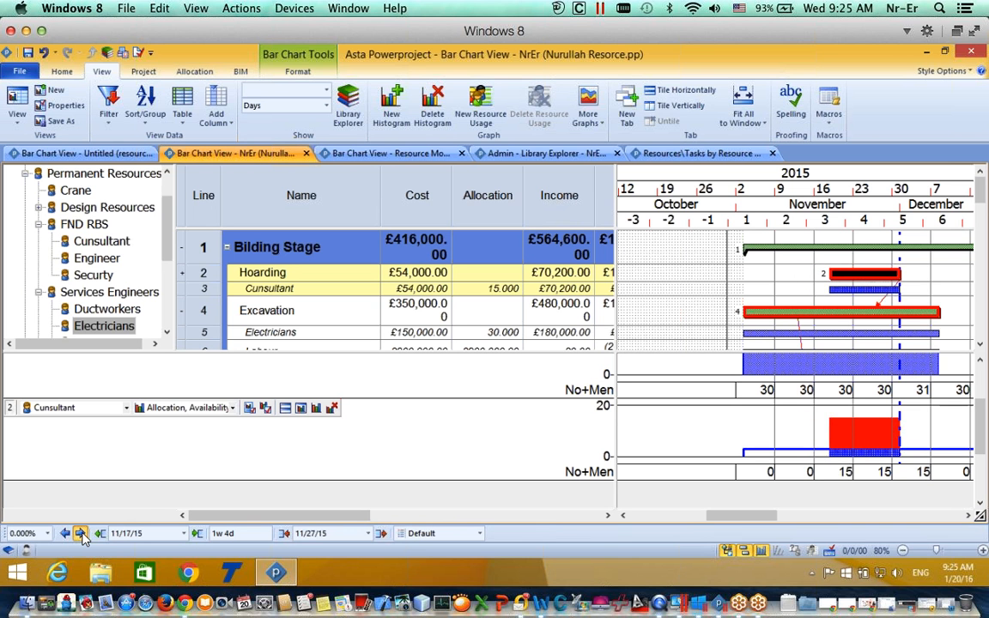
left_click(82, 533)
left_click(82, 533)
left_click(81, 533)
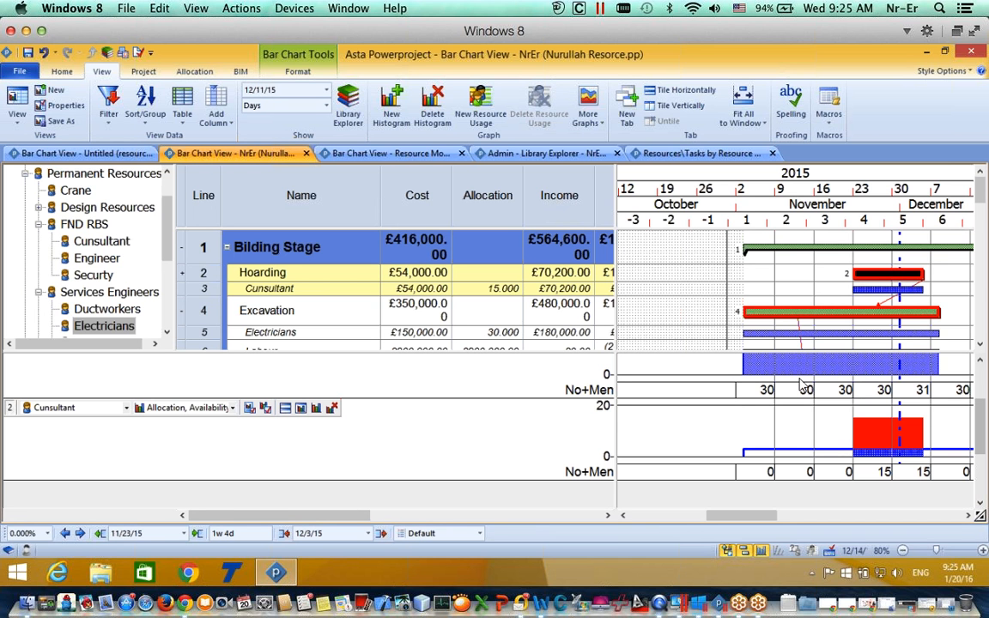
left_click_drag(893, 273, 805, 275)
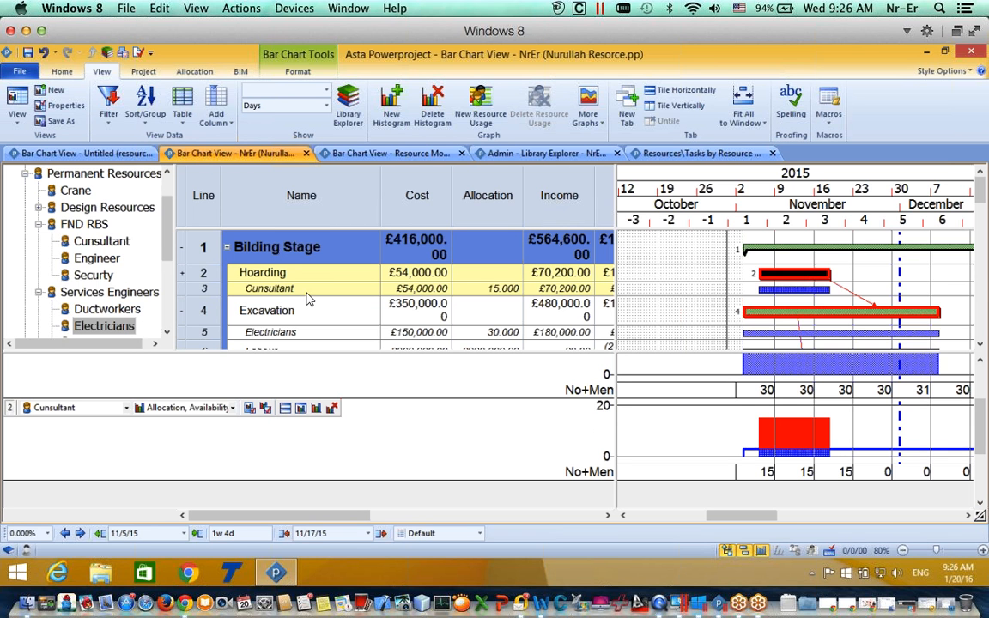
Step: Add a new histogram pane charting the Nett Cash Flow report for Project Costs
left_click(392, 101)
left_click(126, 453)
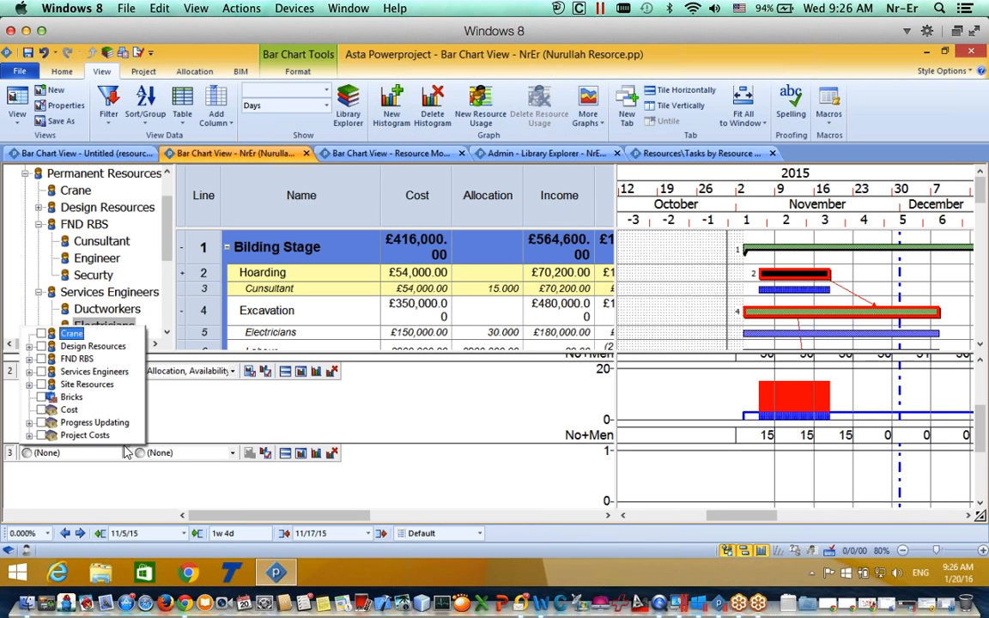
left_click(102, 496)
left_click(184, 452)
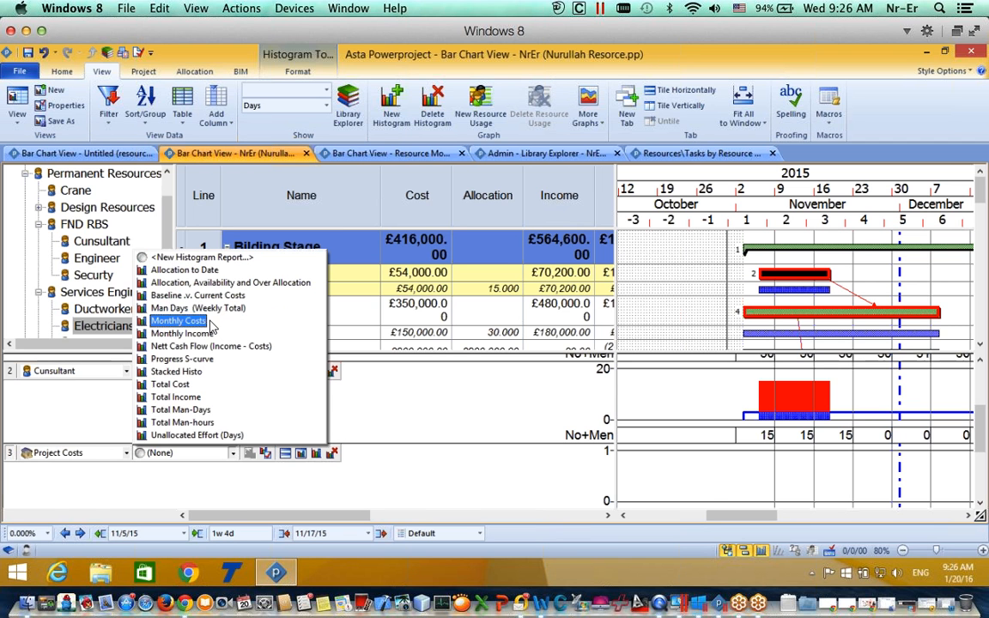
left_click(202, 346)
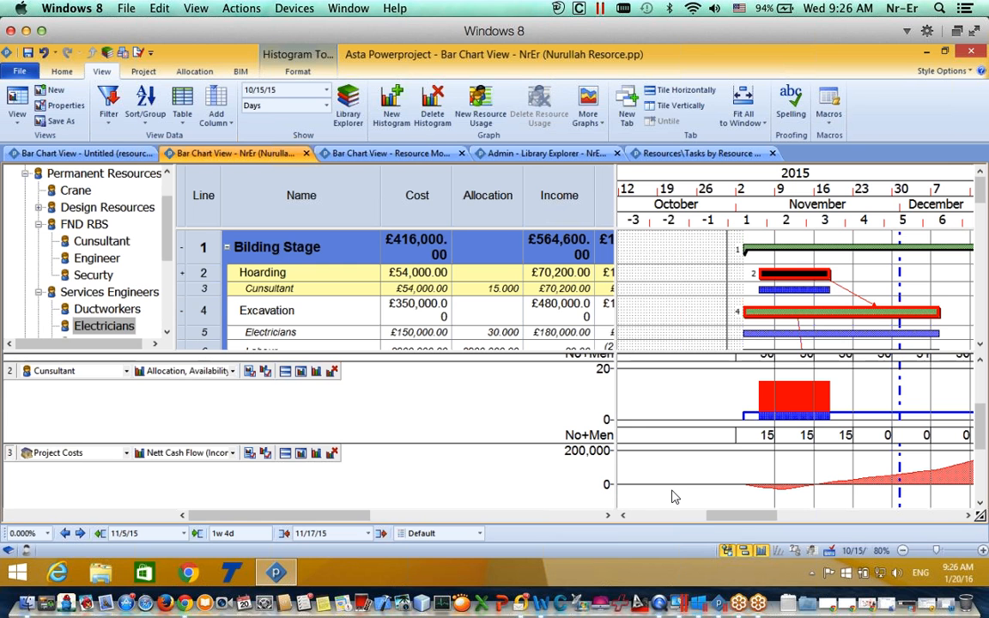
Step: Resize the panes so the bar chart shows more rows above the histograms
left_click_drag(725, 517, 753, 523)
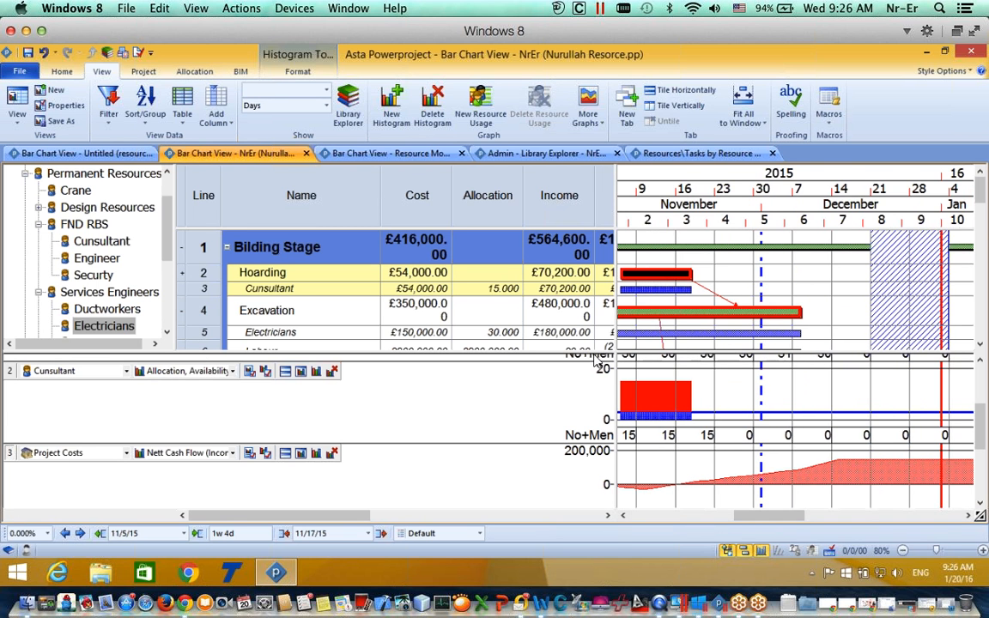
mouse_move(592, 356)
left_mouse_down()
mouse_move(593, 455)
mouse_move(593, 340)
left_mouse_up()
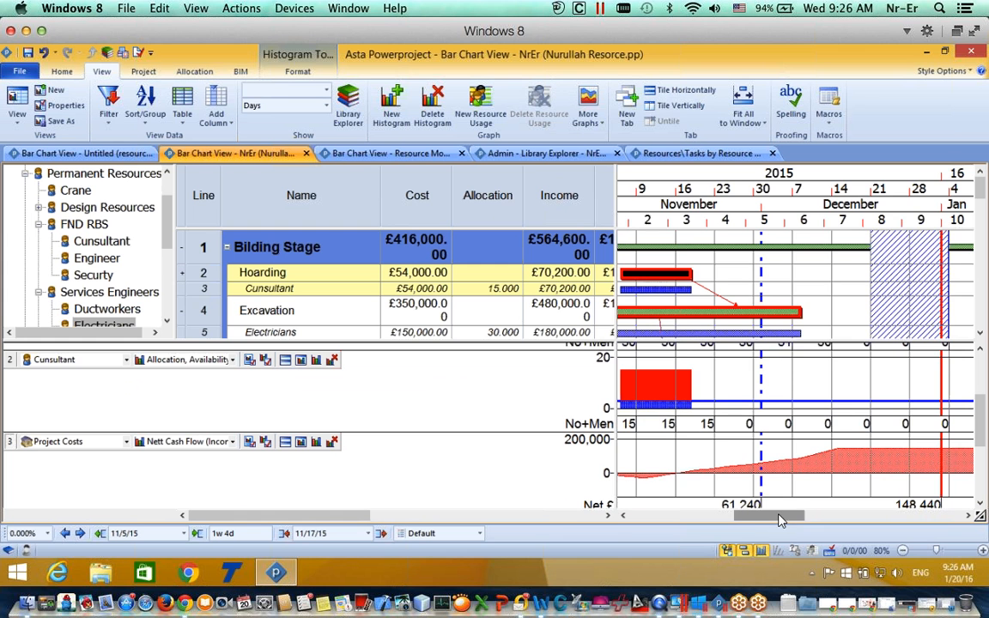
mouse_move(778, 518)
left_mouse_down()
mouse_move(750, 519)
mouse_move(760, 519)
left_mouse_up()
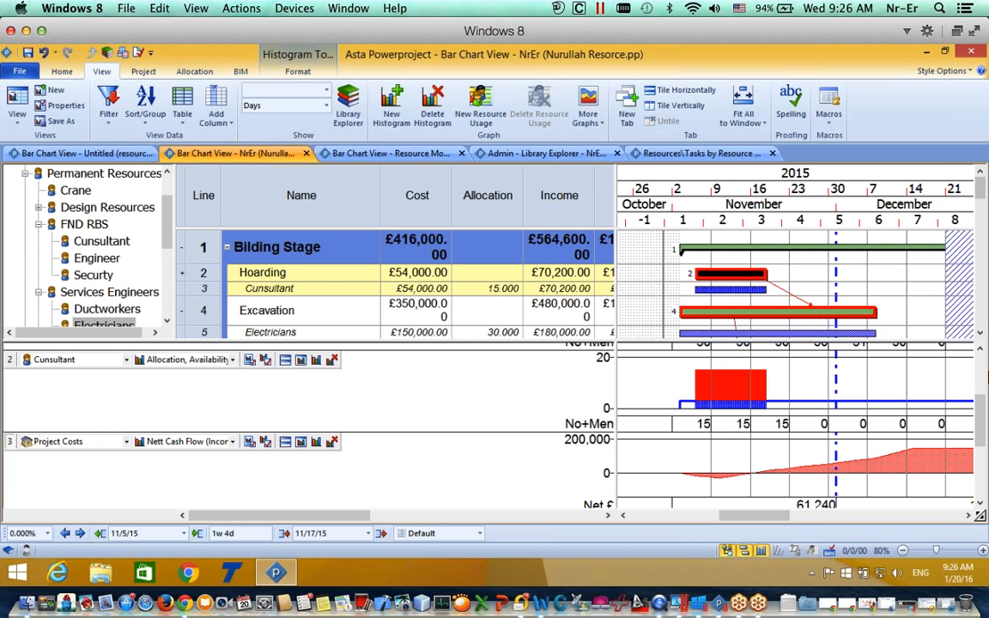
scroll(983, 356, "down", 2)
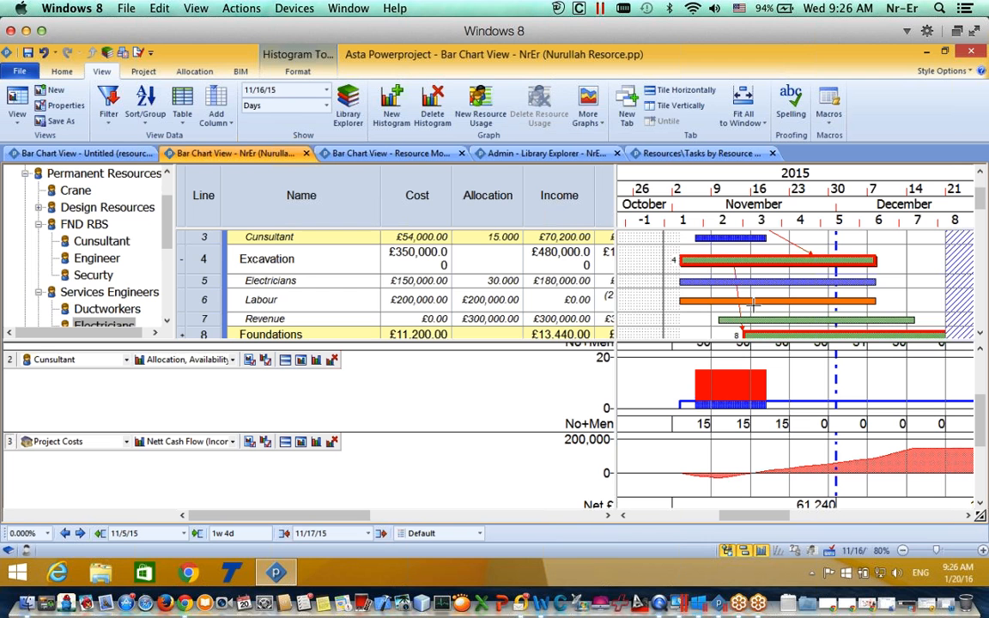
Step: Scroll the grid and shift the Labour bar in row 6 to run 4 November–8 December
left_click(980, 333)
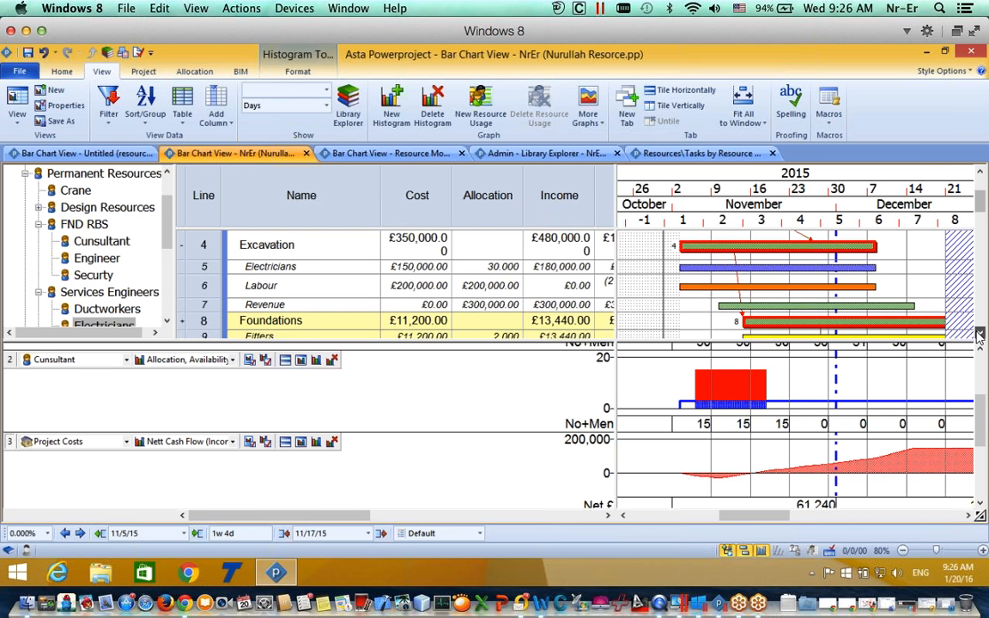
left_click(979, 335)
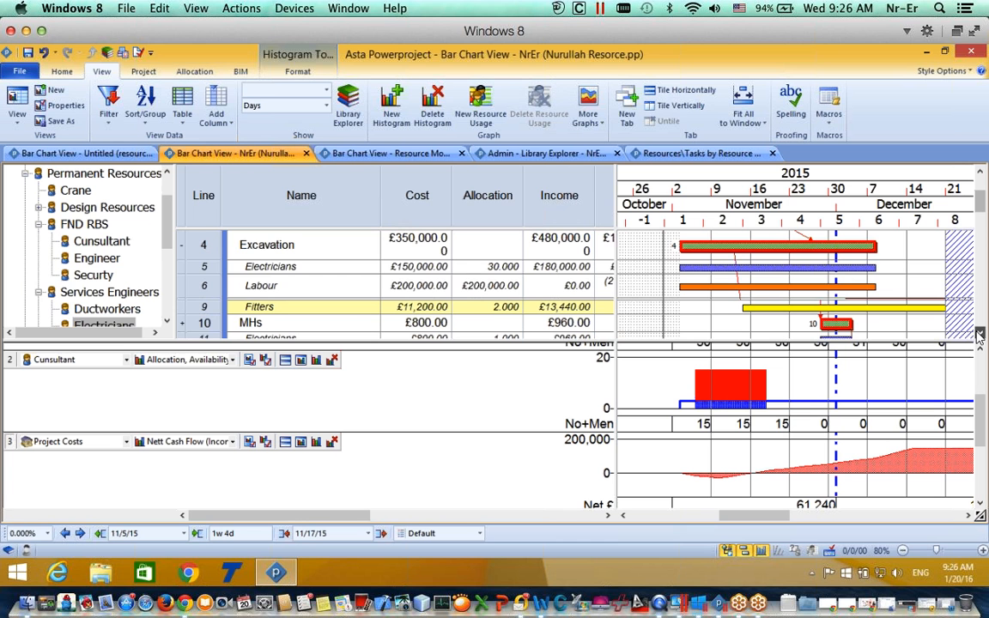
left_click(979, 334)
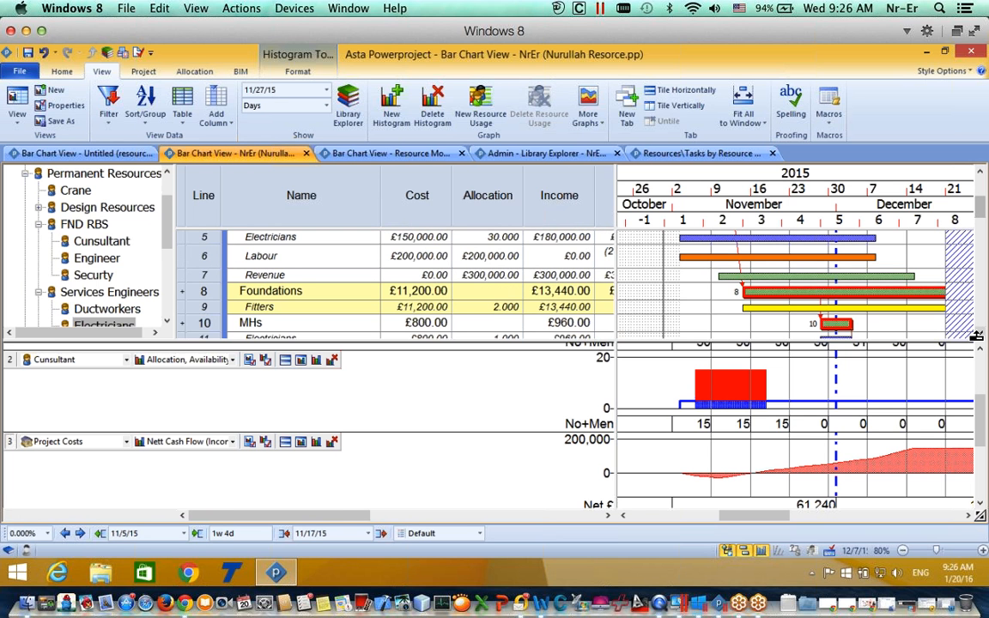
left_click(752, 257)
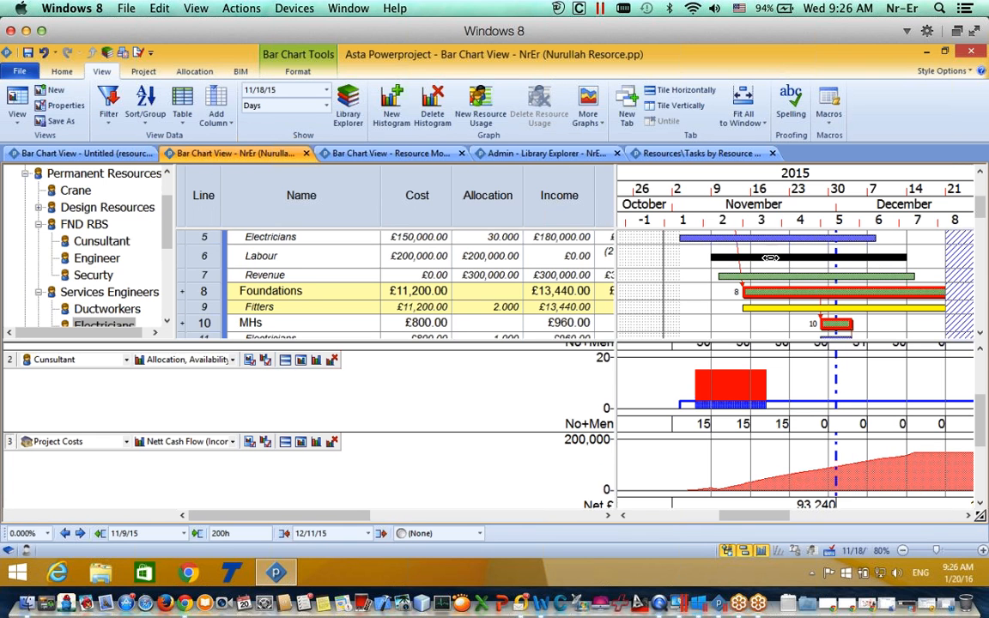
mouse_move(739, 256)
left_mouse_down()
mouse_move(754, 258)
mouse_move(741, 257)
left_mouse_up()
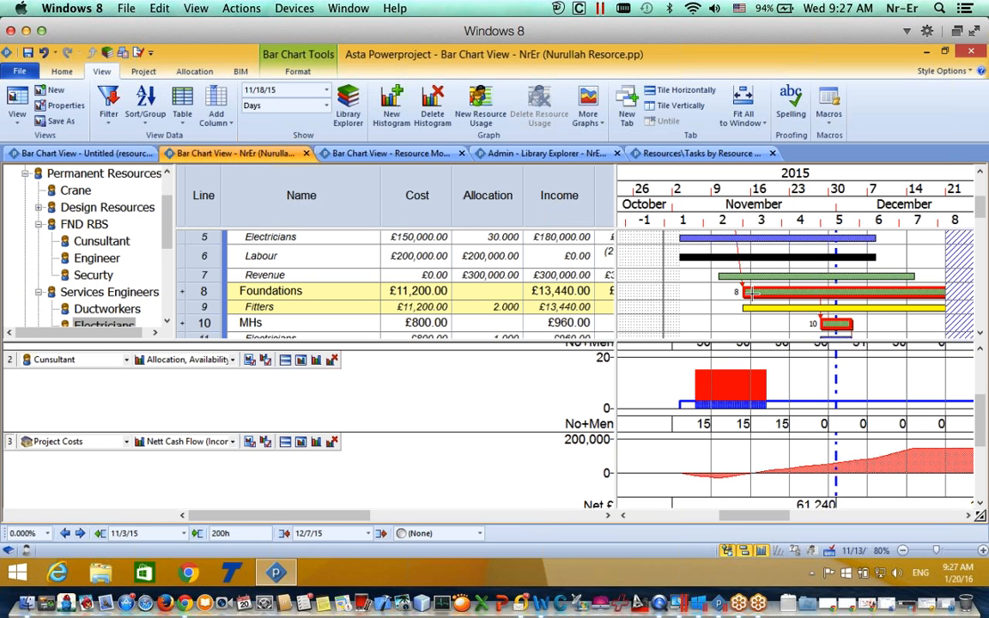
left_click_drag(718, 257, 749, 257)
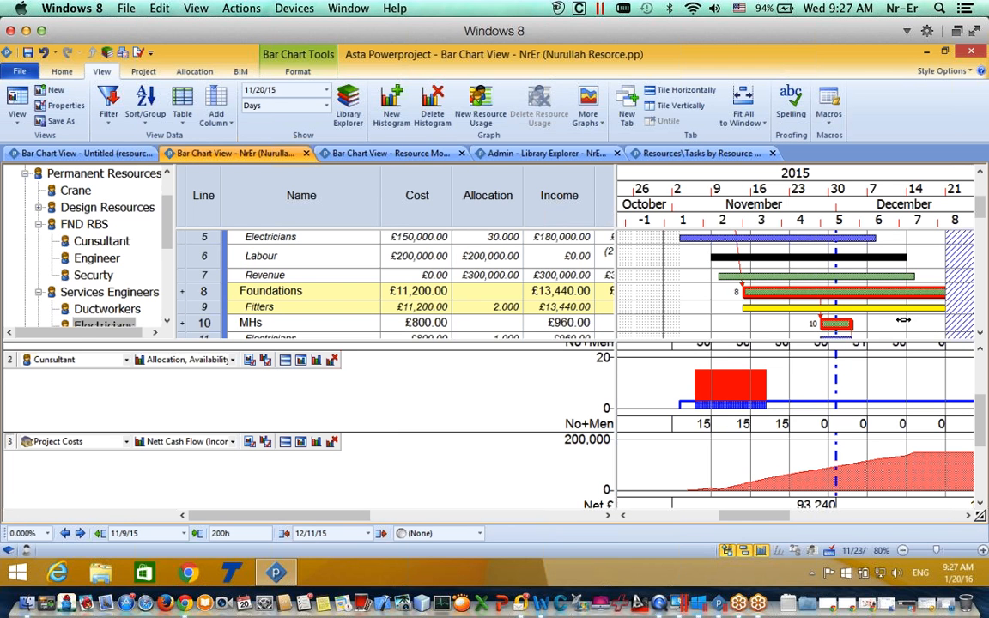
left_click_drag(788, 257, 764, 257)
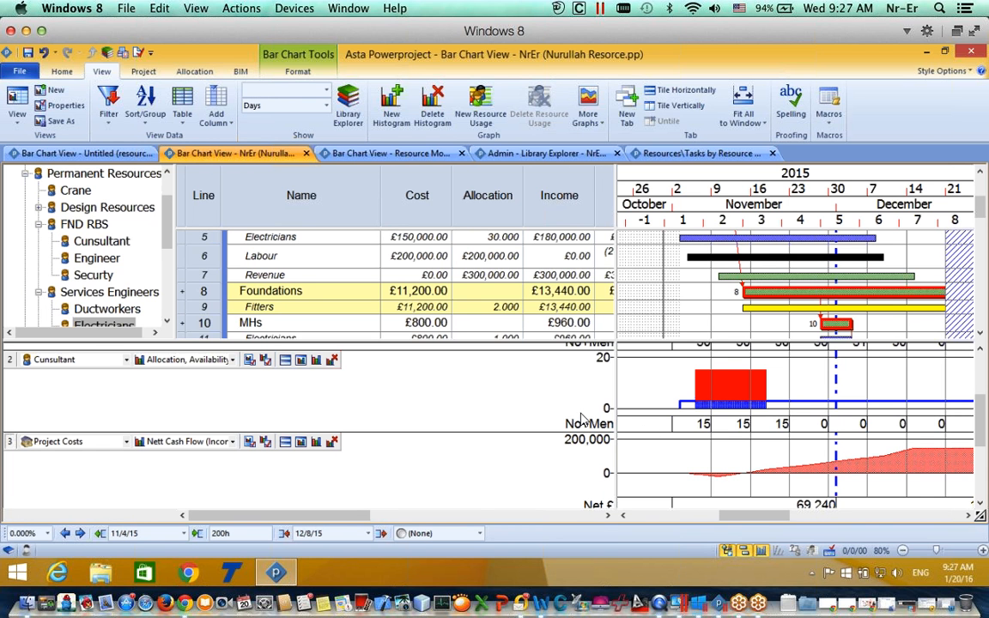
Step: Scroll the histogram panes to the Electricians resource
left_click(983, 398)
left_click_drag(983, 398, 981, 365)
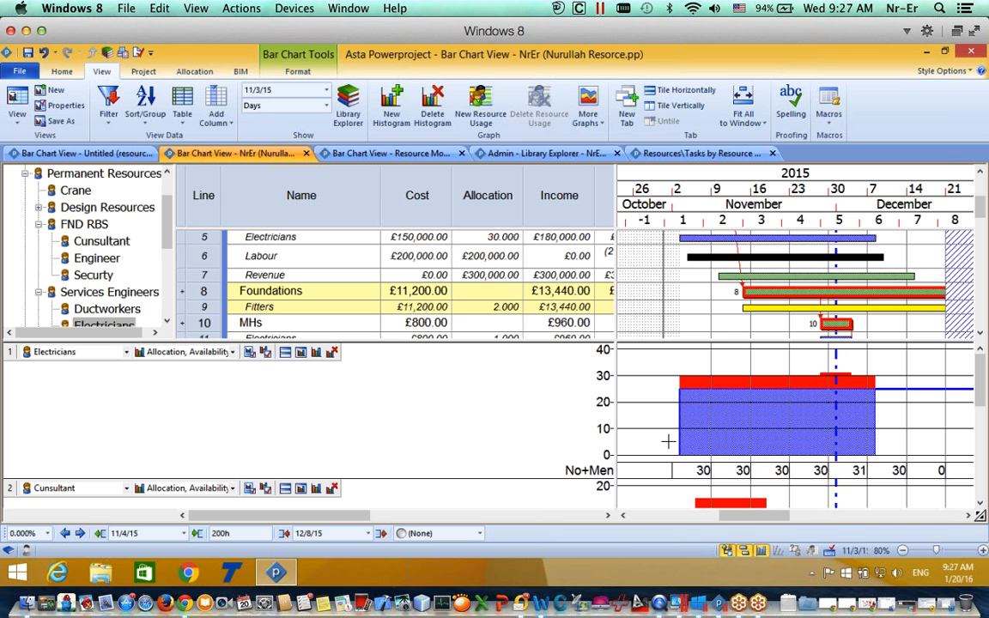
mouse_move(771, 441)
Step: Open the Resource Modelling bar chart, select its Programme, and widen the tree to show full names
left_click(346, 157)
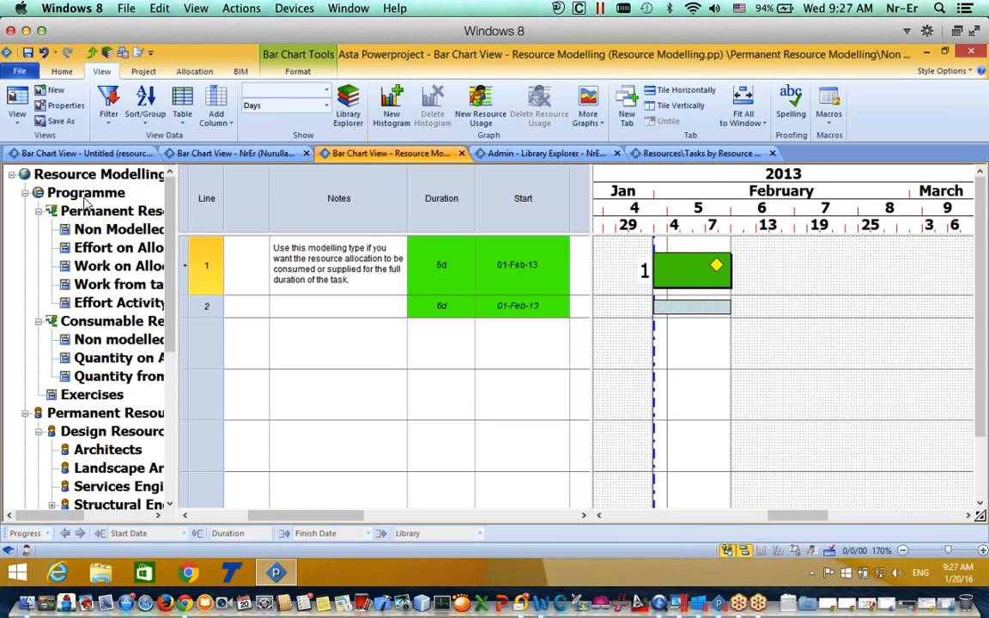
left_click(85, 197)
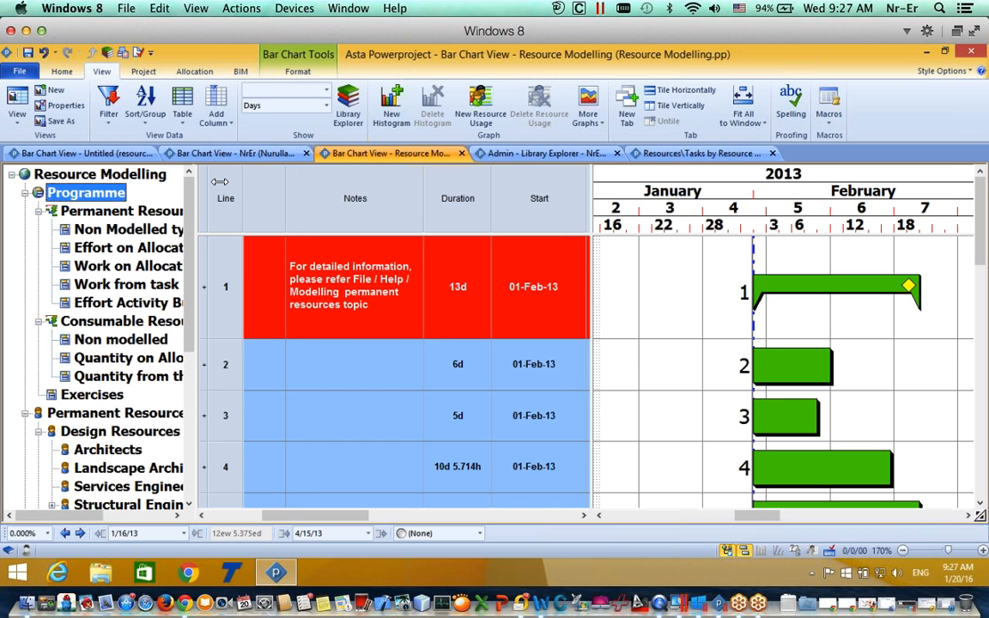
left_click_drag(220, 182, 233, 193)
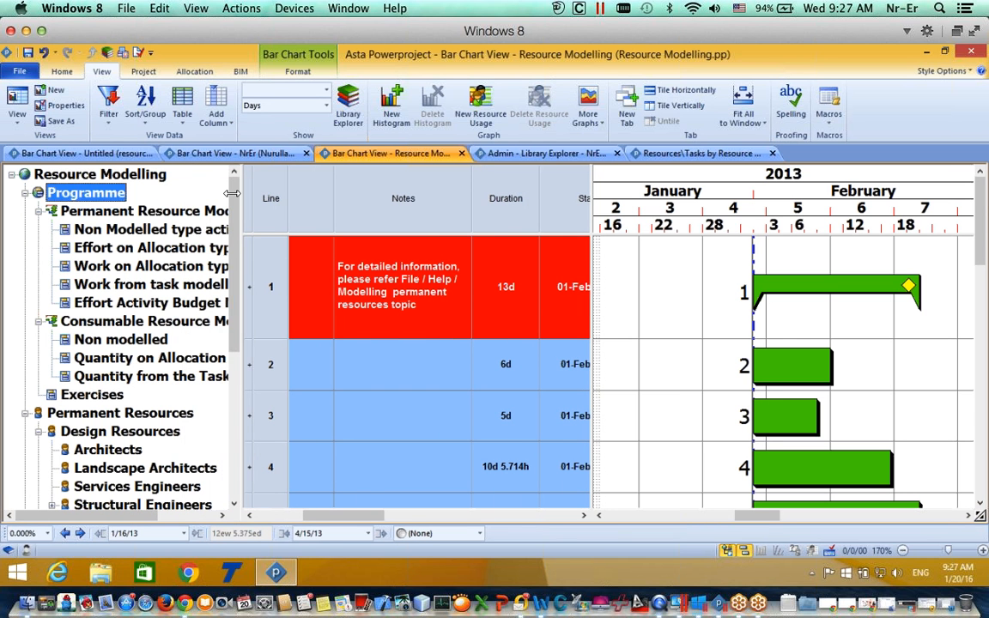
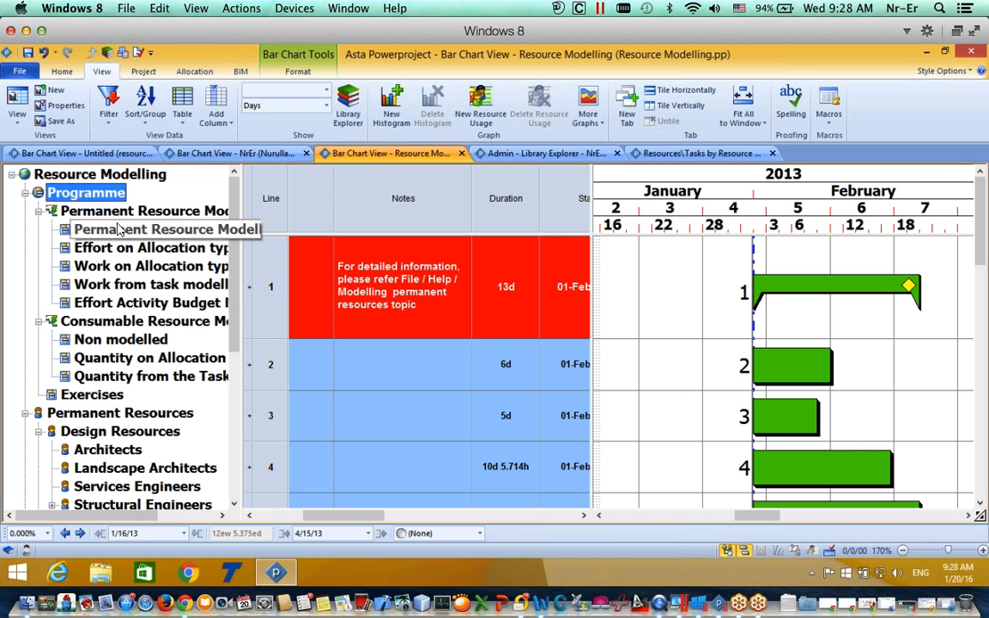
Step: Open the Non Modelled type activity example and widen the table to show more columns
left_click(116, 232)
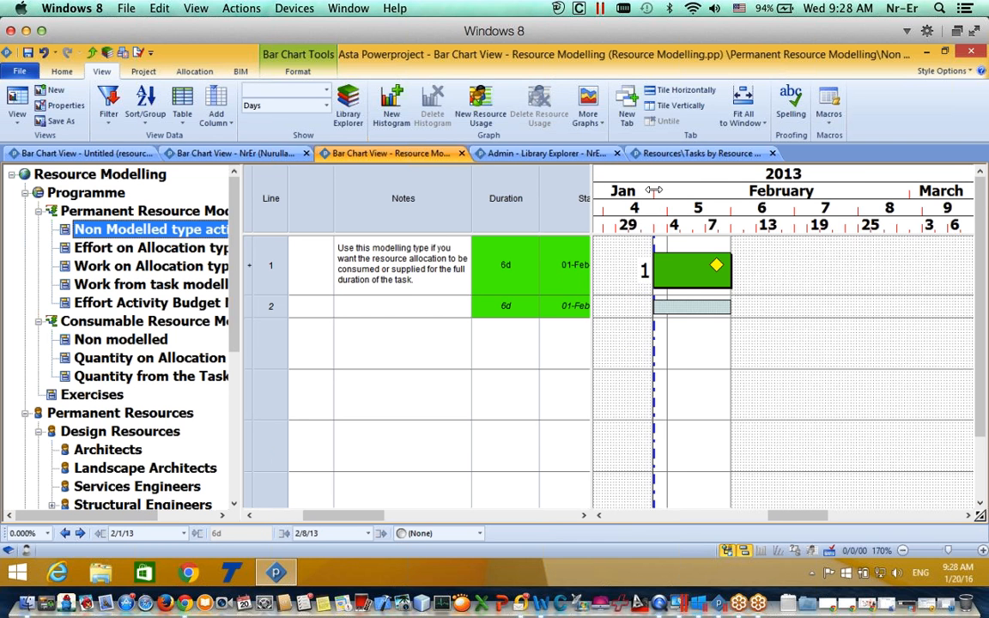
left_click_drag(654, 190, 685, 190)
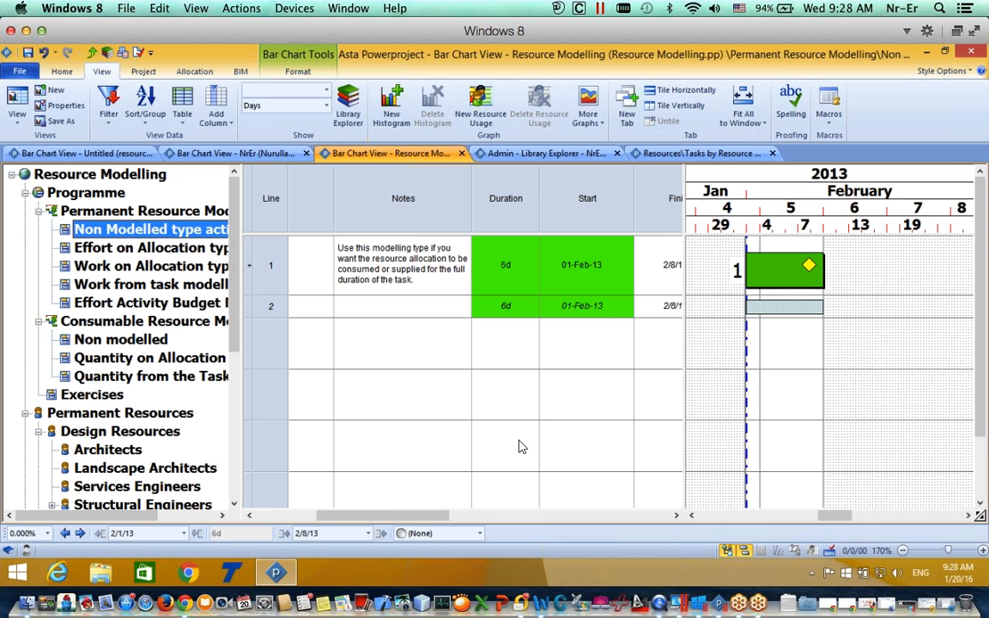
left_click_drag(411, 518, 526, 506)
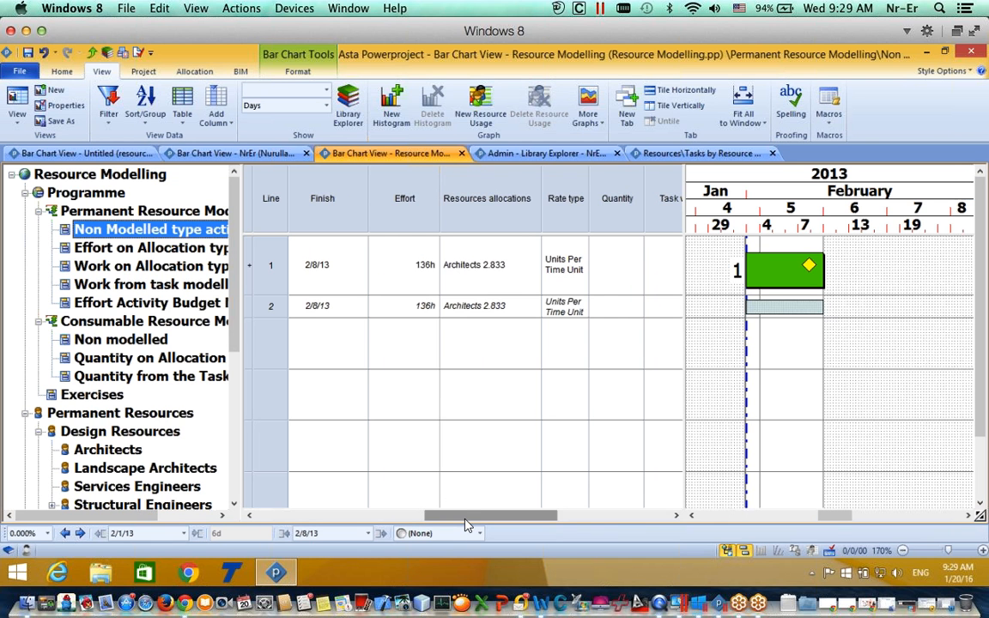
scroll(466, 525, "left", 3)
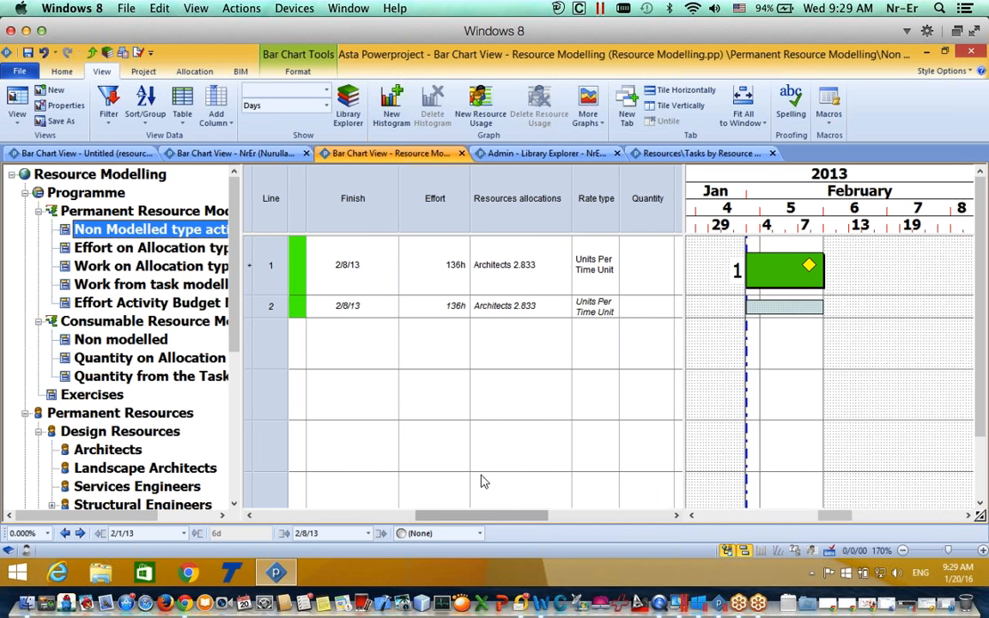
Step: Stretch the task bar to finish on 2/15/13, with Architects effort staying at 136h
left_click_drag(820, 269, 878, 267)
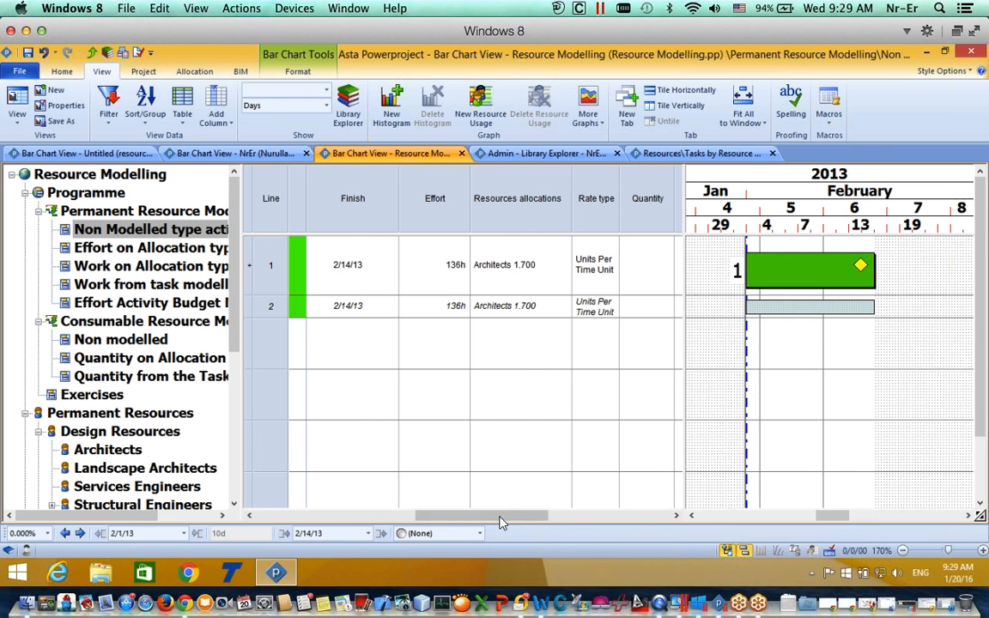
left_click_drag(503, 518, 589, 510)
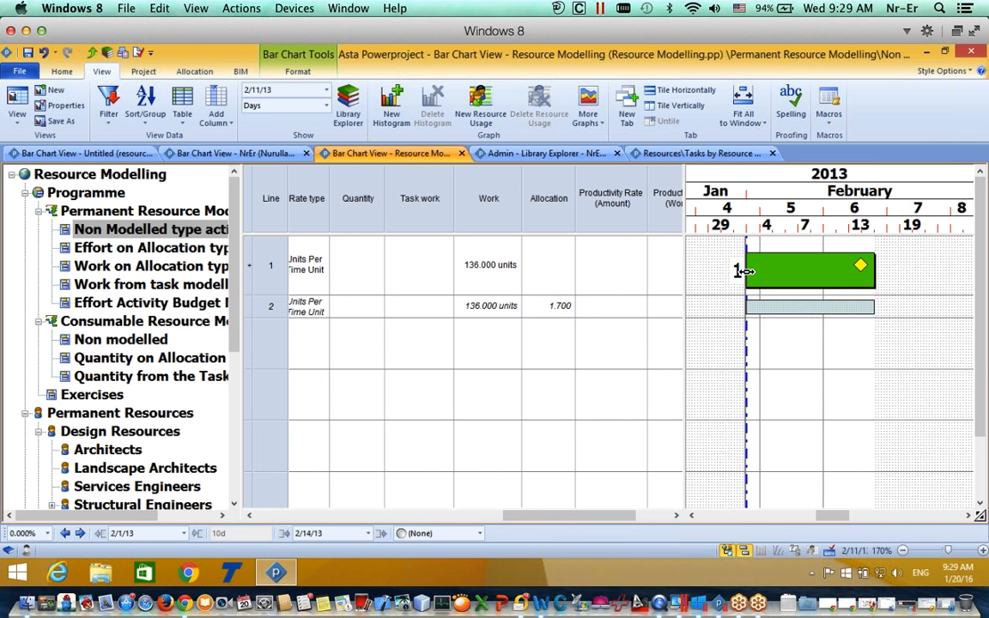
left_click_drag(880, 271, 827, 269)
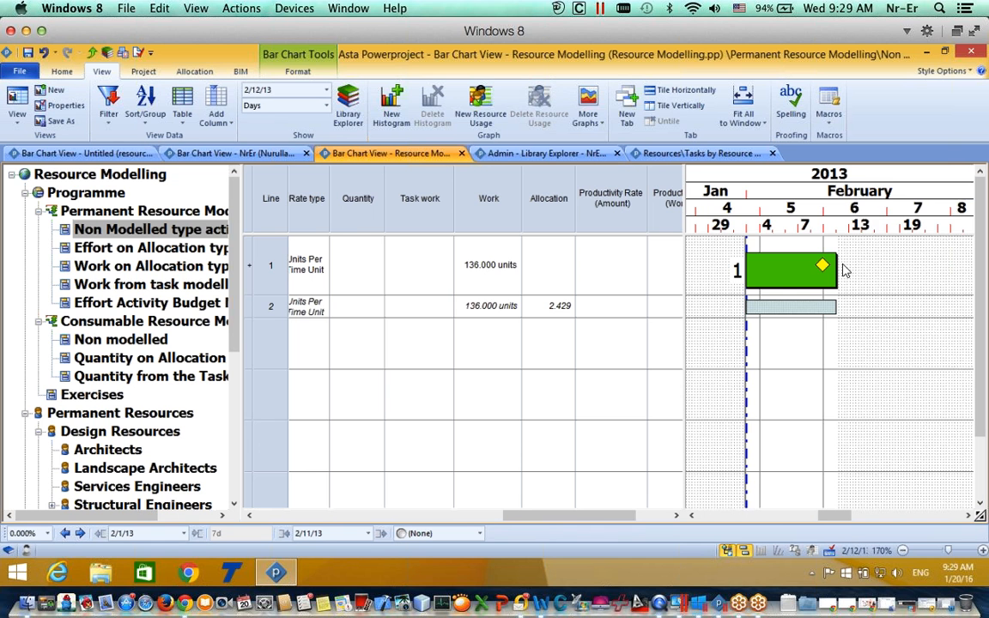
left_click_drag(836, 264, 887, 264)
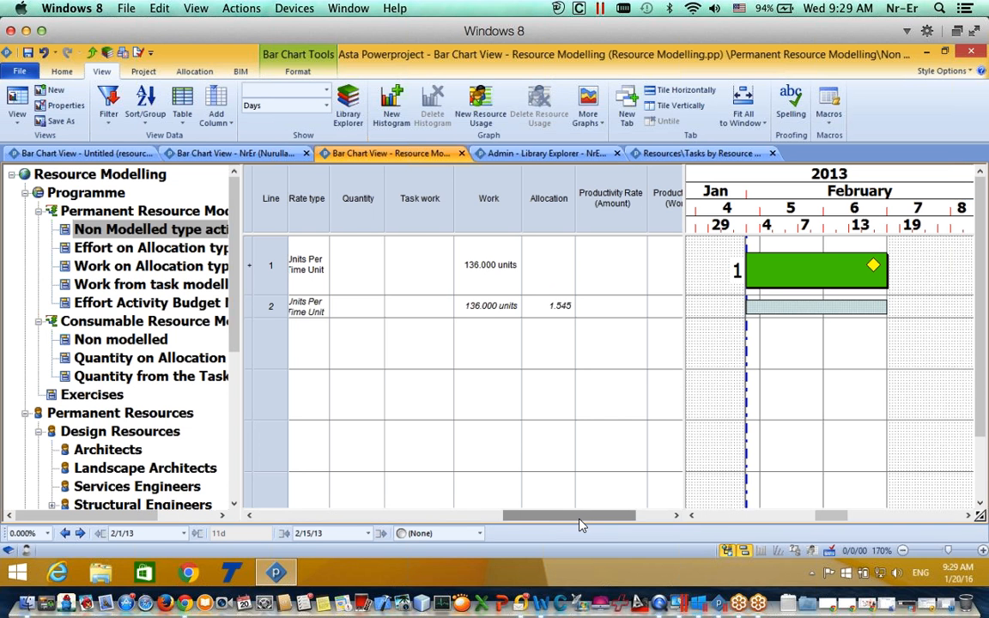
left_click_drag(581, 525, 470, 524)
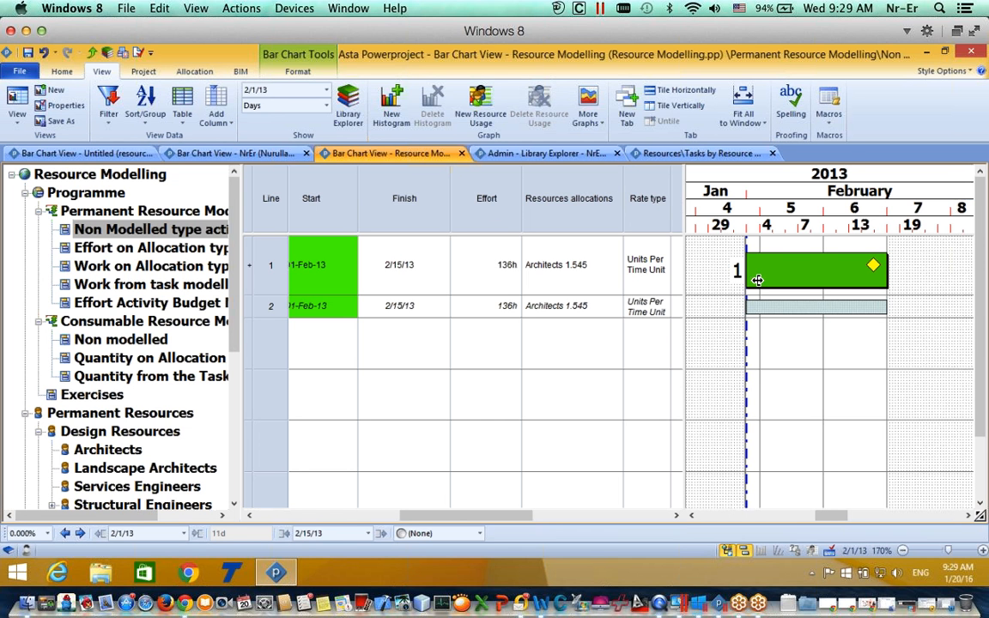
left_click(506, 314)
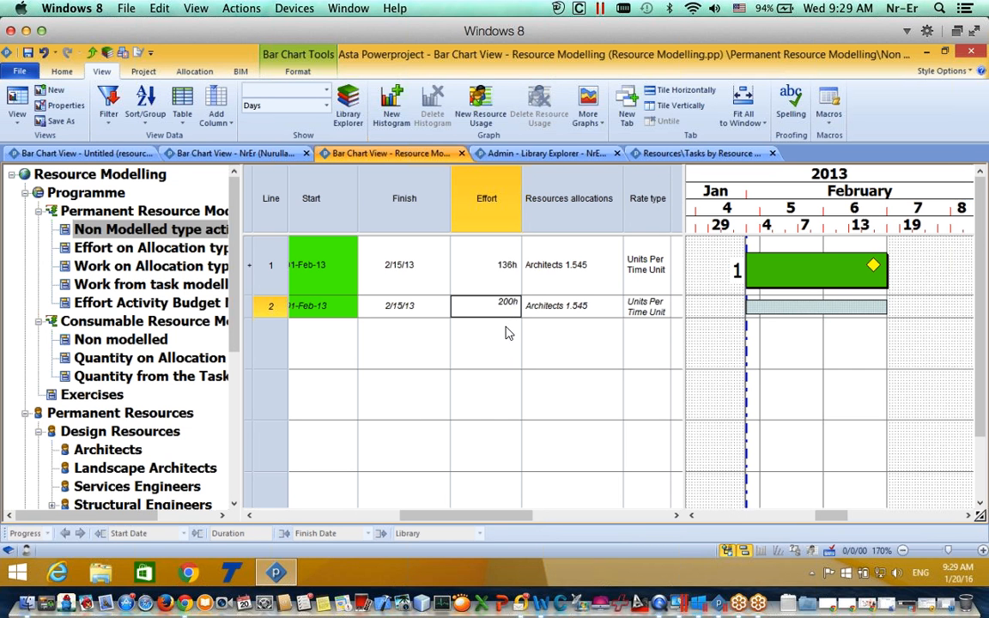
Step: Set Architects effort to 200h, then shorten the task to 2/7/13, raising allocation to 5.000
type("200h")
left_click(504, 351)
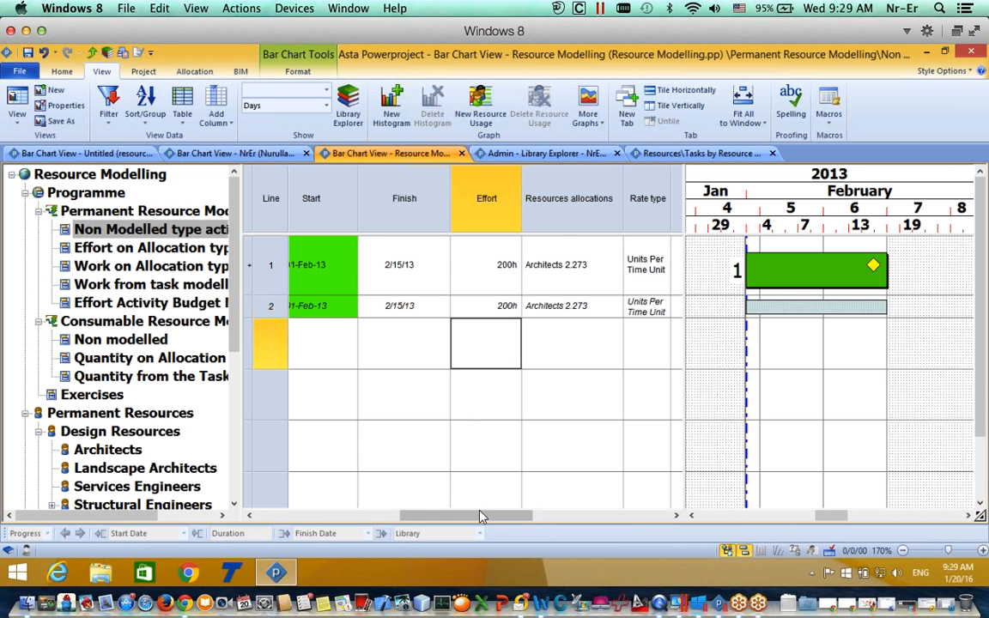
left_click_drag(481, 516, 499, 516)
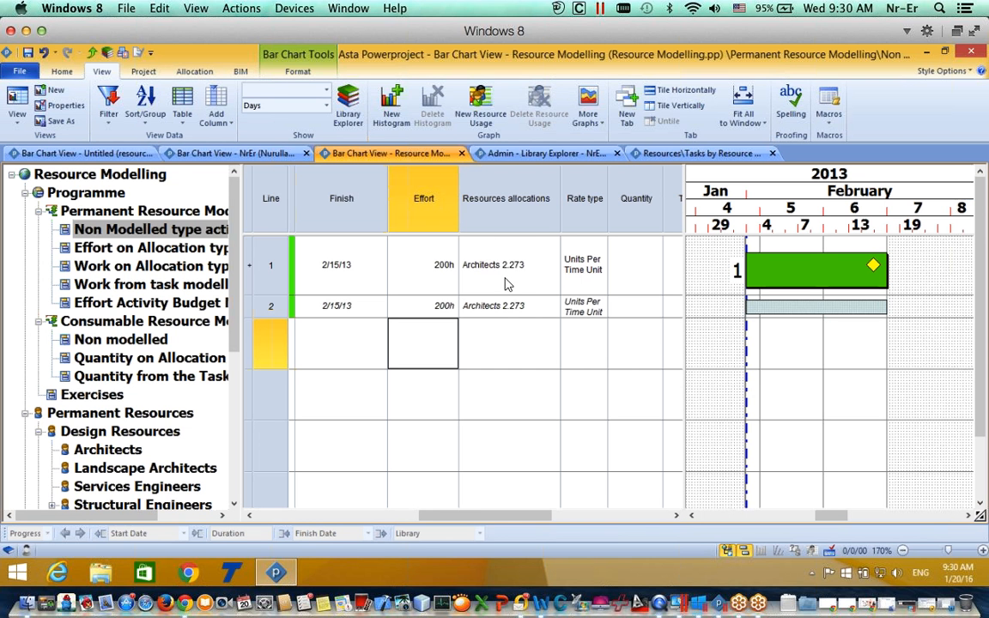
left_click_drag(885, 273, 822, 275)
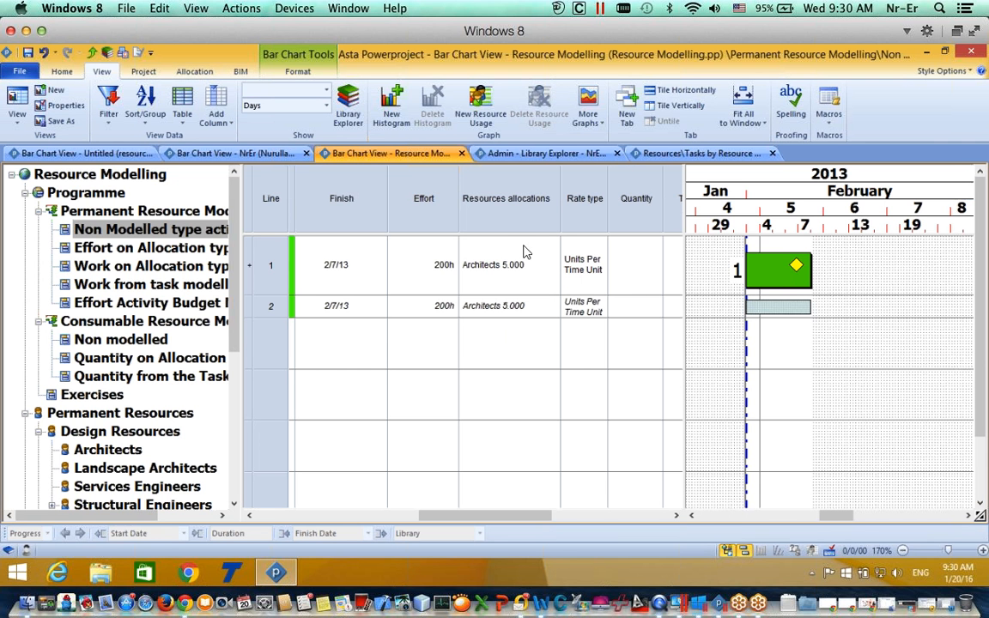
Step: Delete the Architects allocation and allocate Architects to the task again from the library
right_click(776, 307)
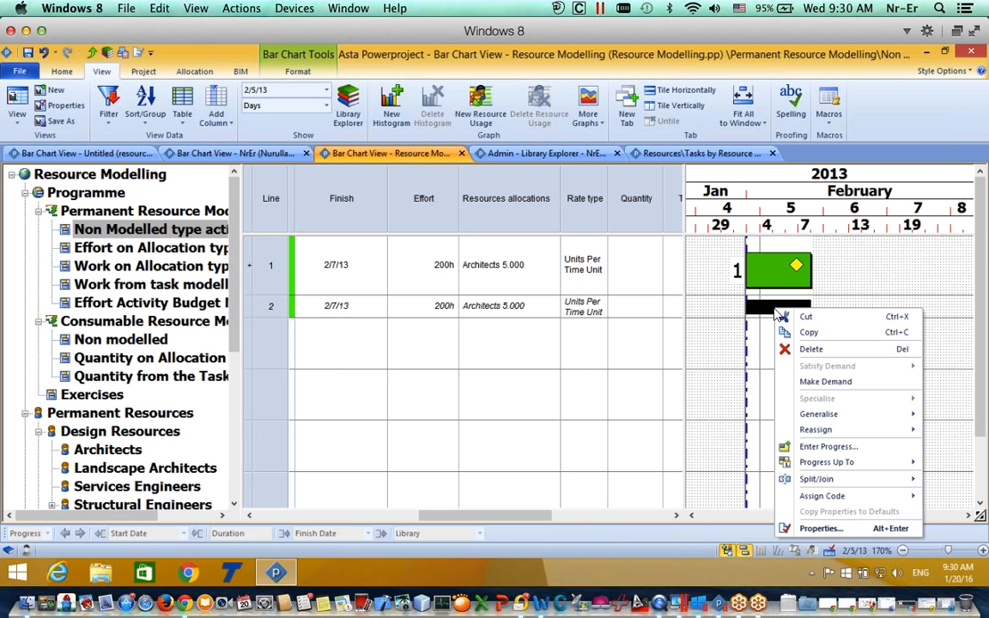
left_click(803, 351)
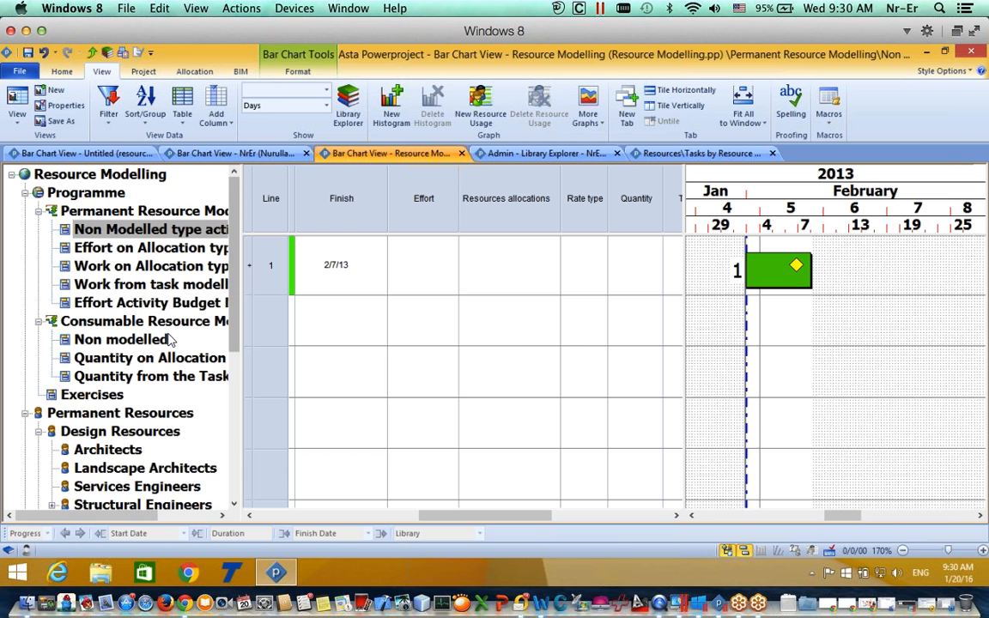
scroll(206, 306, "down", 3)
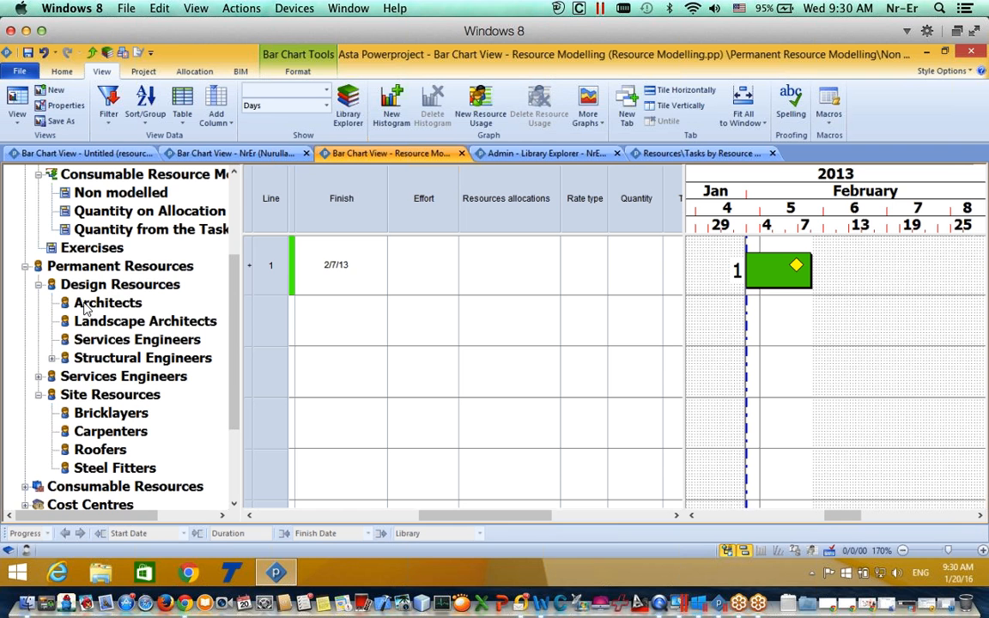
left_click_drag(84, 306, 770, 263)
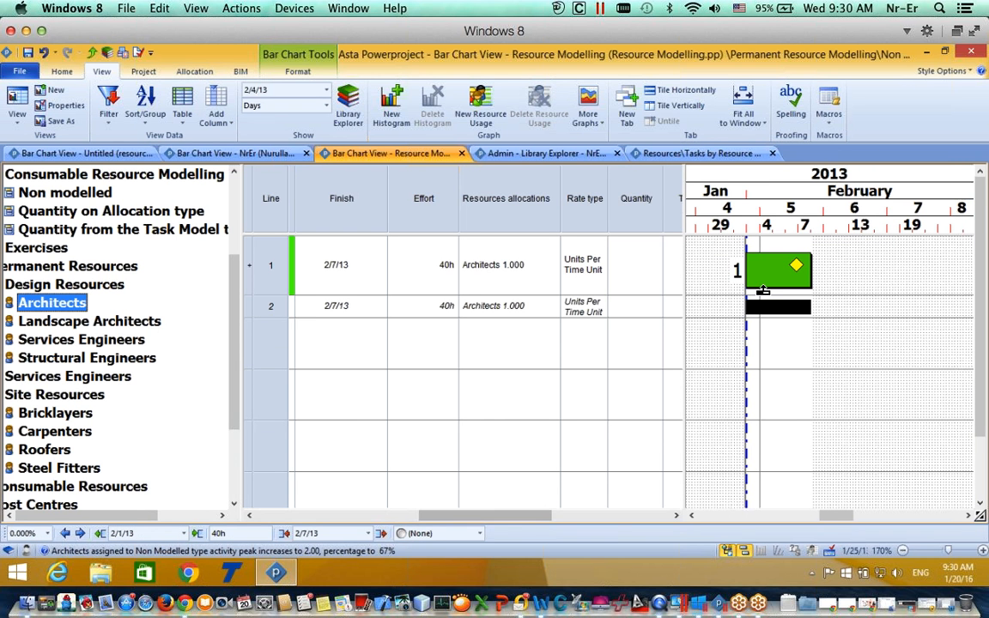
Step: Set the new Architects allocation to 5.000, then lengthen the task so it drops to 2.500
left_click_drag(491, 516, 563, 503)
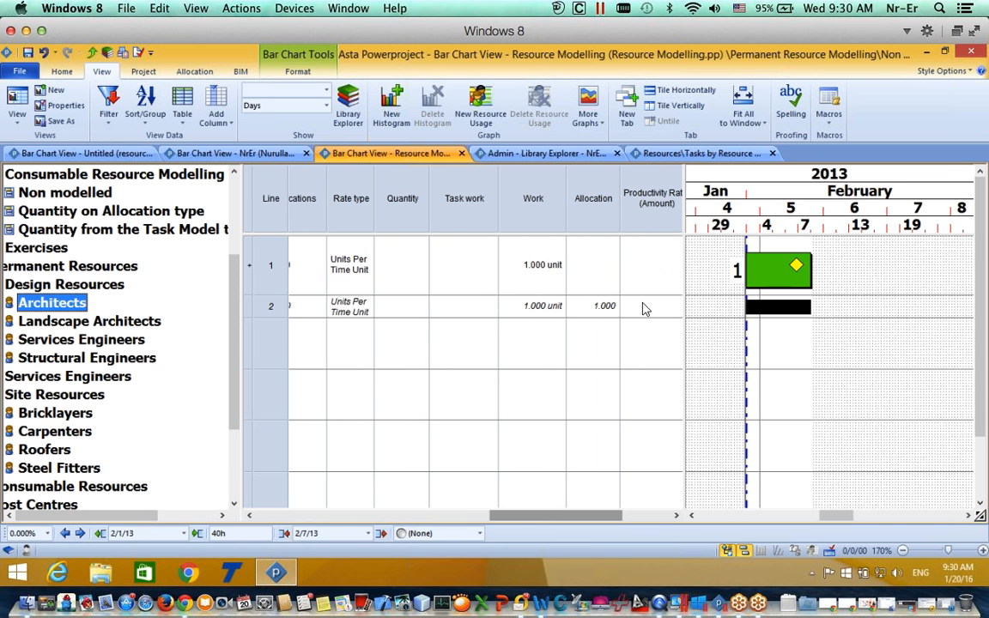
left_click(604, 307)
type("5")
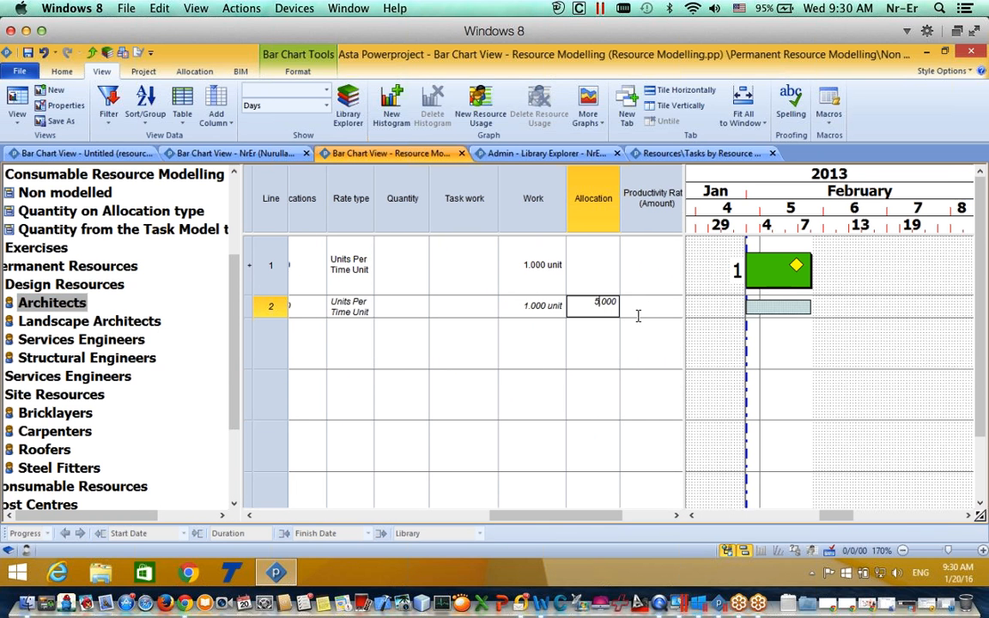
key("Return")
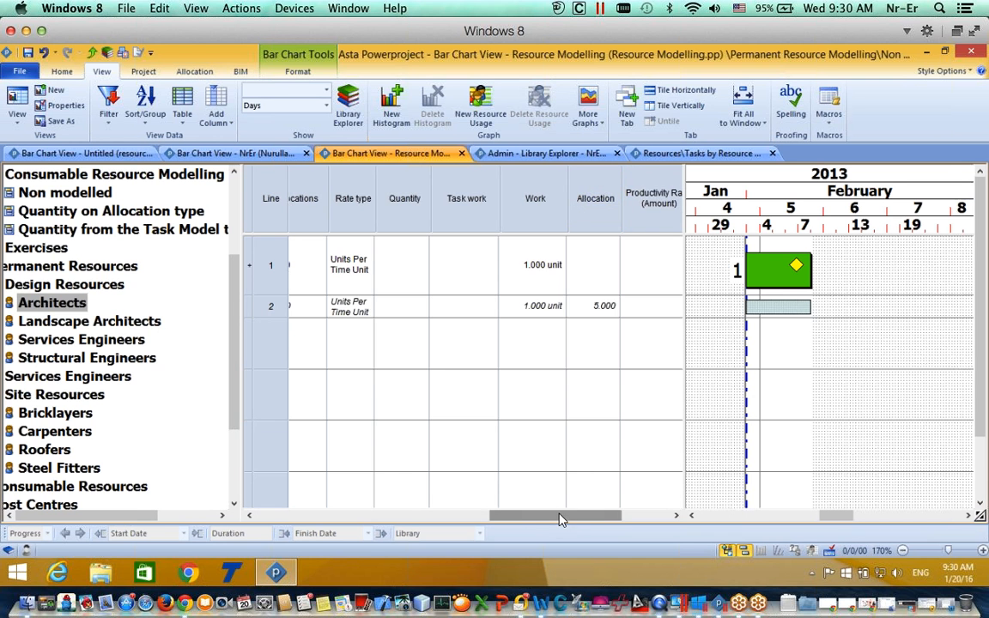
mouse_move(558, 516)
left_mouse_down()
mouse_move(507, 519)
mouse_move(573, 517)
left_mouse_up()
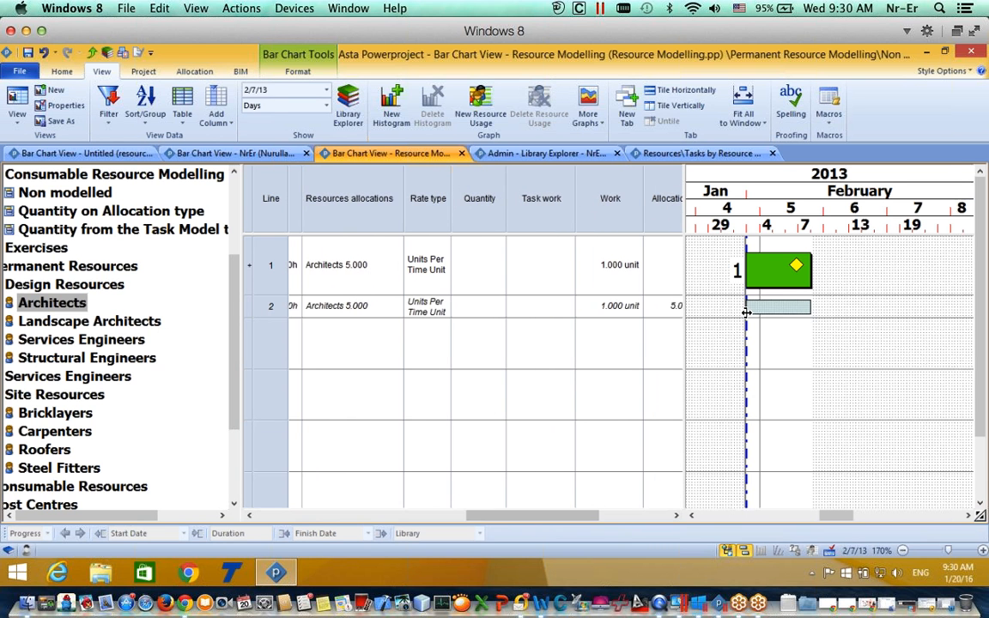
left_click_drag(811, 266, 875, 261)
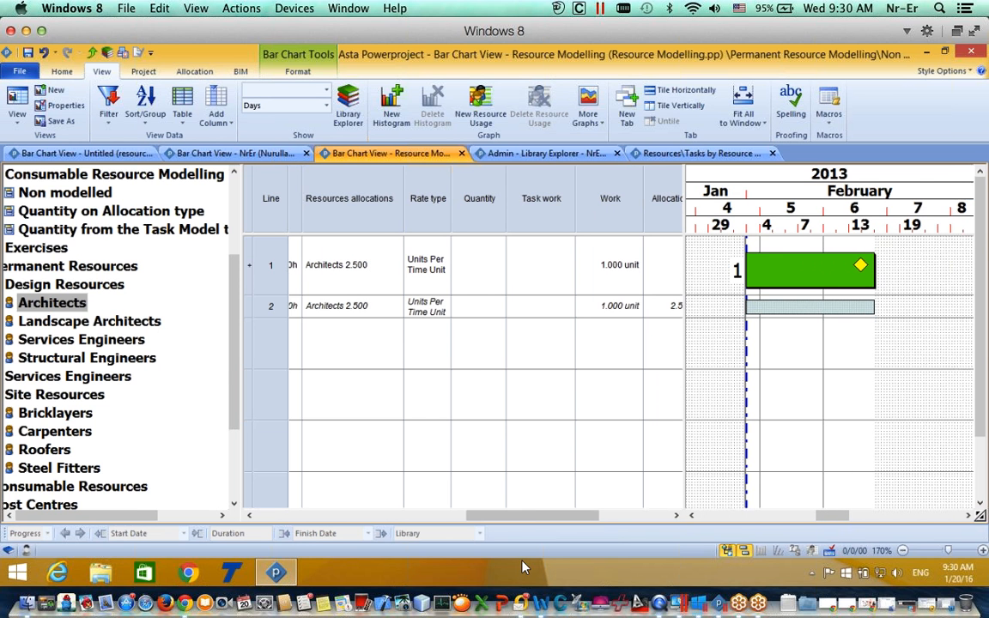
left_click_drag(534, 516, 565, 517)
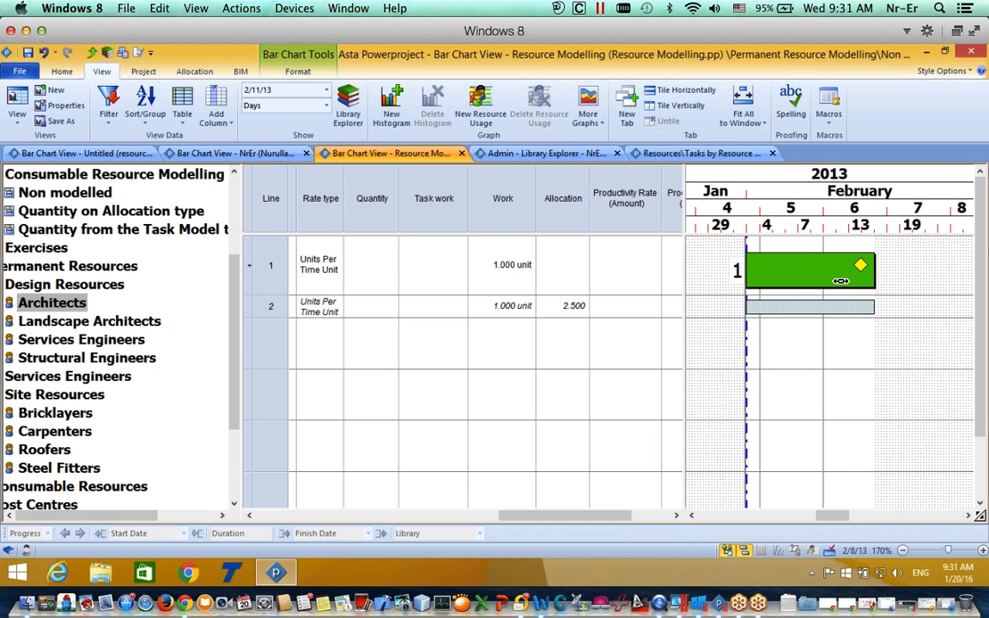
Step: In the Architects allocation's properties, set Calculated to Duration instead of Effort
left_click(821, 309)
right_click(824, 311)
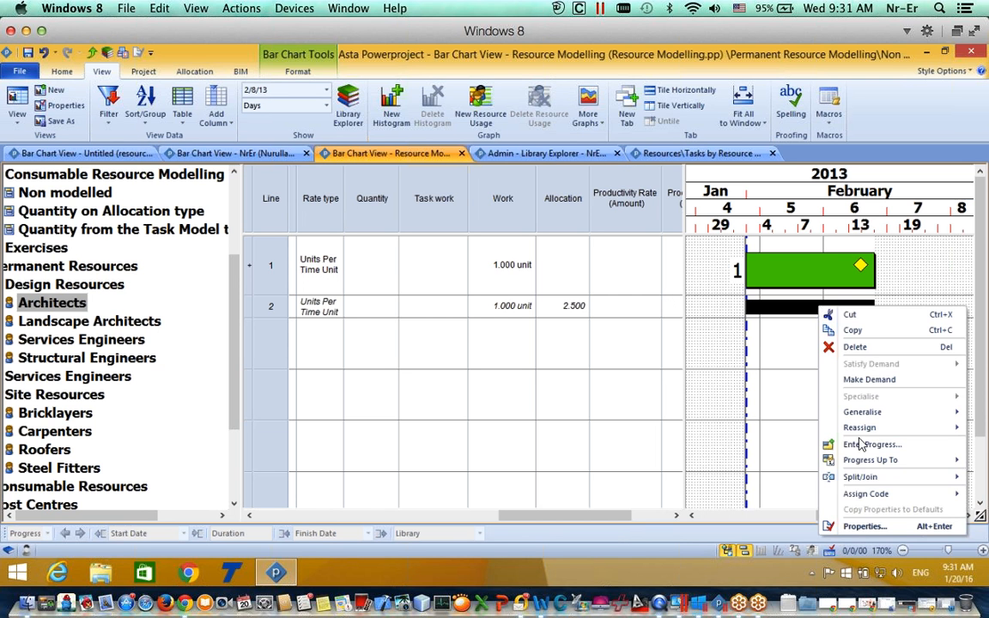
left_click(855, 527)
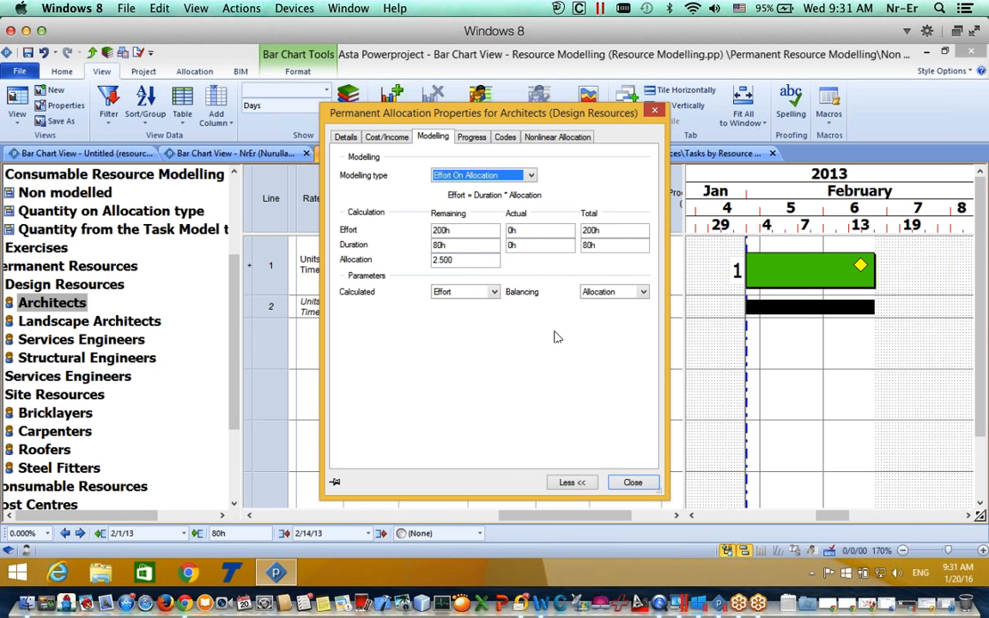
left_click(494, 292)
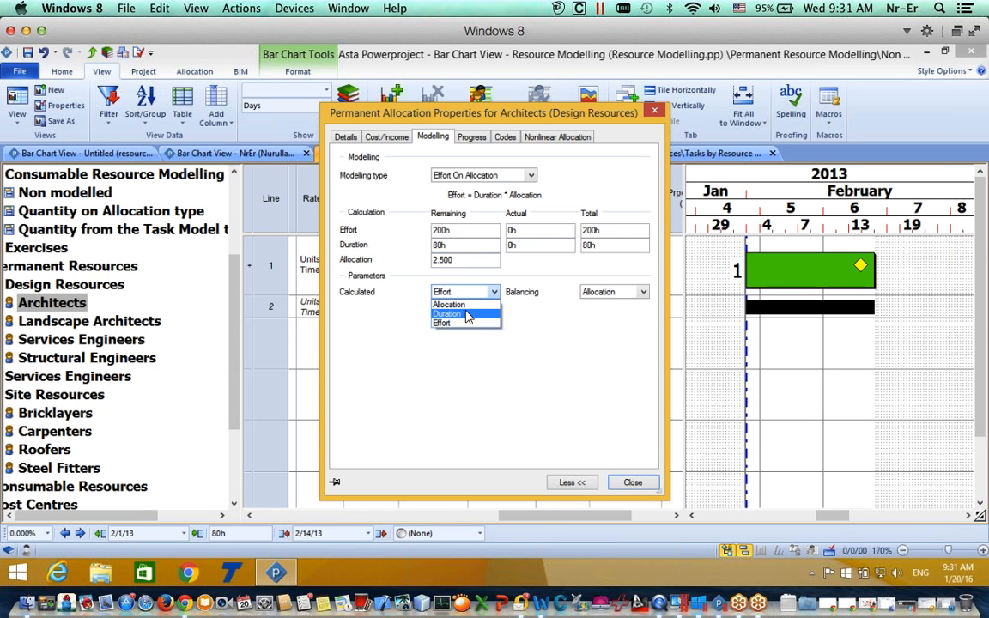
left_click(464, 314)
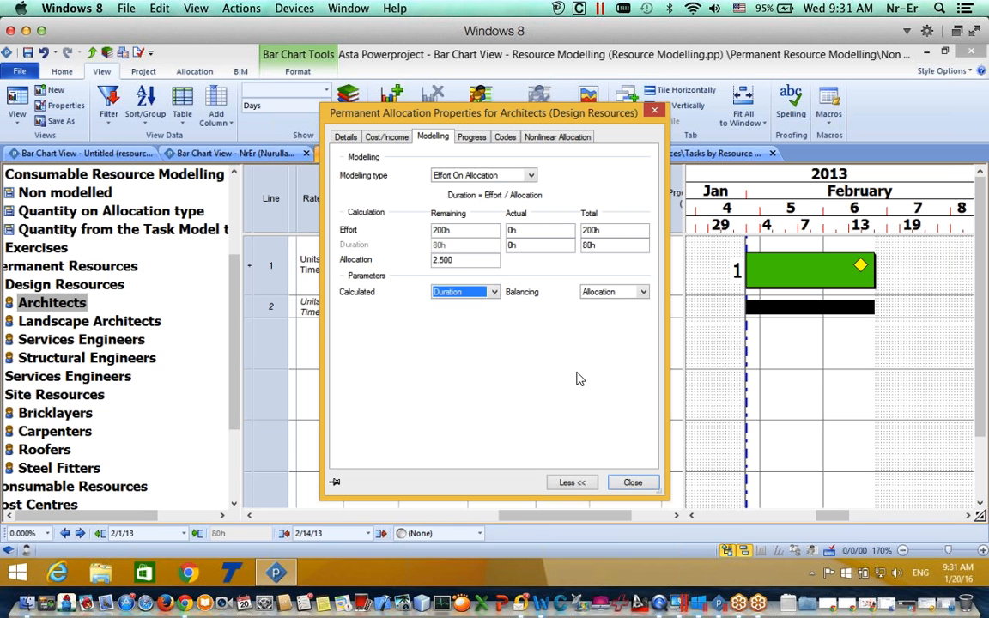
left_click(644, 486)
left_click_drag(614, 521, 510, 524)
left_click(512, 309)
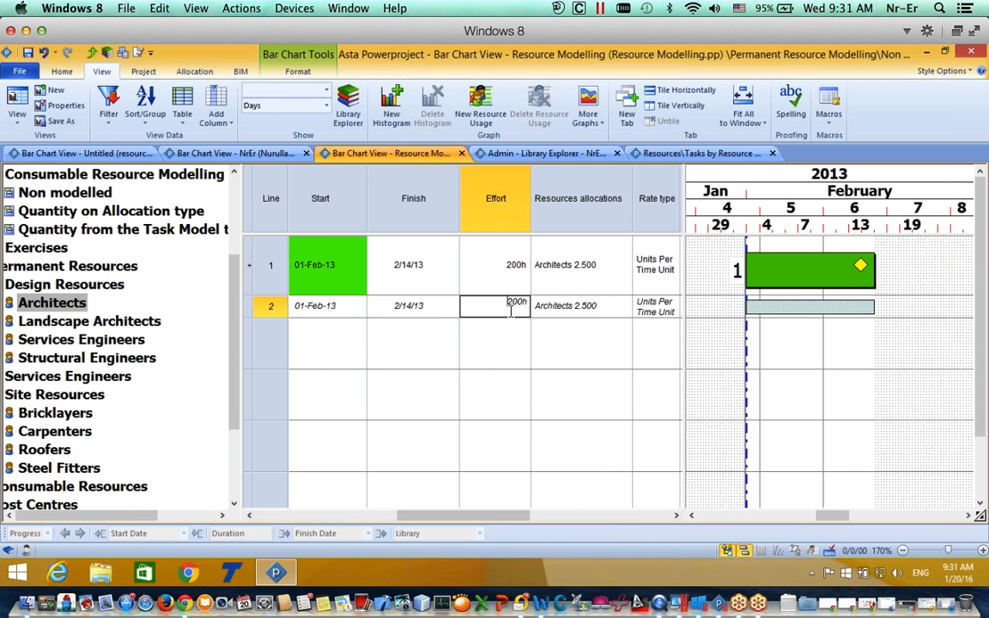
Step: Change the Architects effort from 200h to 400h
left_click(513, 315)
key("BackSpace")
type("4")
left_click(519, 336)
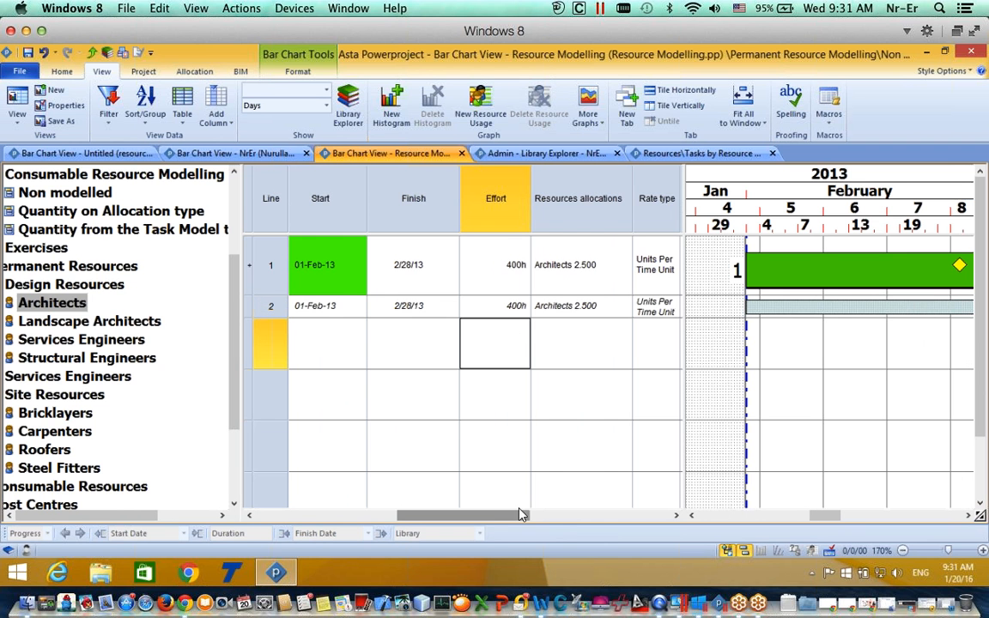
left_click_drag(485, 522, 518, 517)
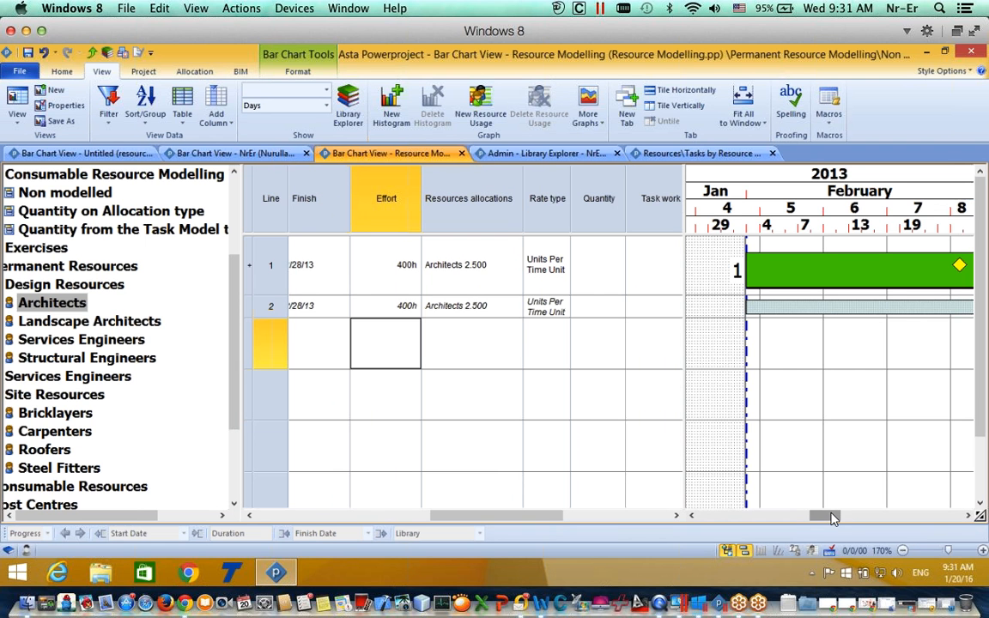
Step: Compress the timescale into March and cut Architects effort to 100h, ending the task 2/7/13
left_click_drag(825, 207, 781, 207)
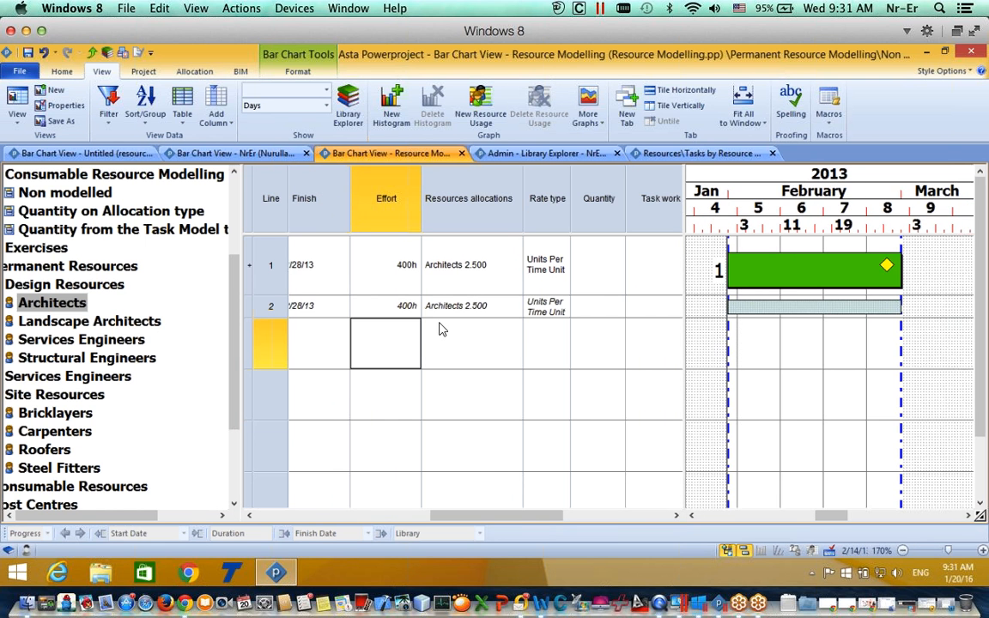
left_click(402, 308)
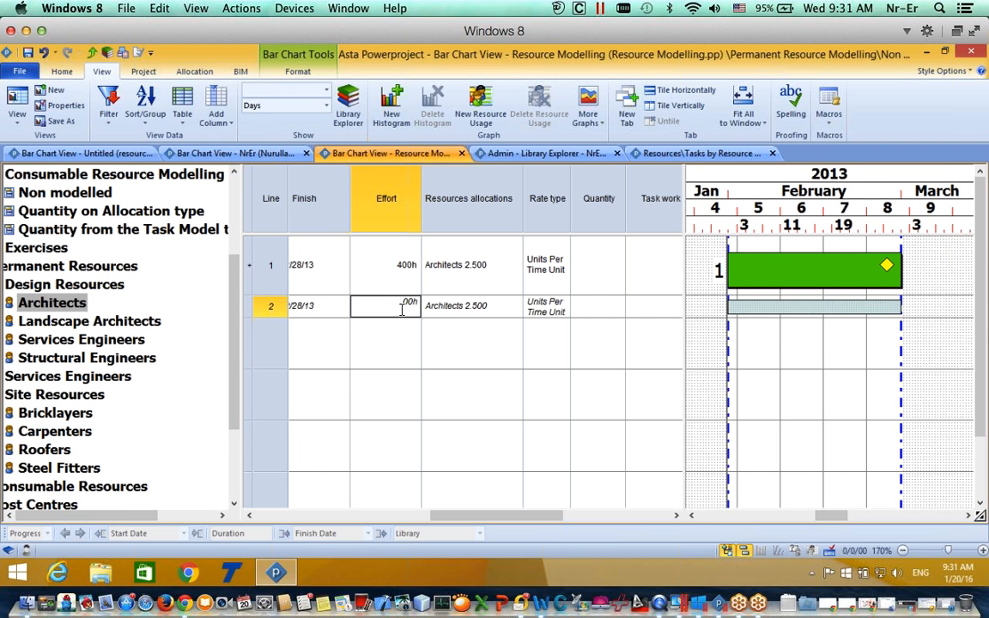
key("BackSpace")
type("1")
left_click(447, 347)
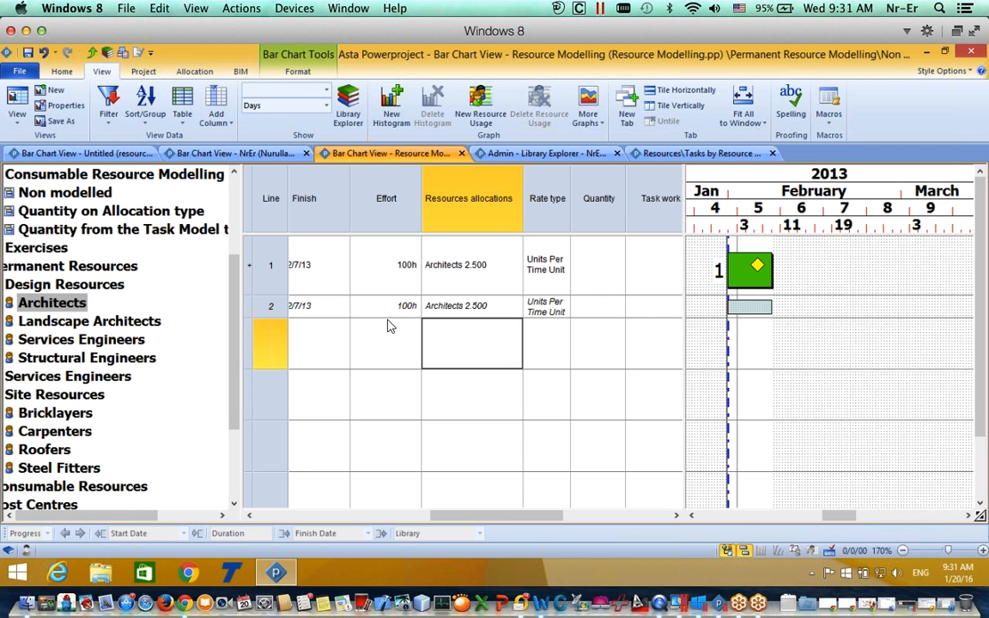
left_click_drag(468, 522, 427, 520)
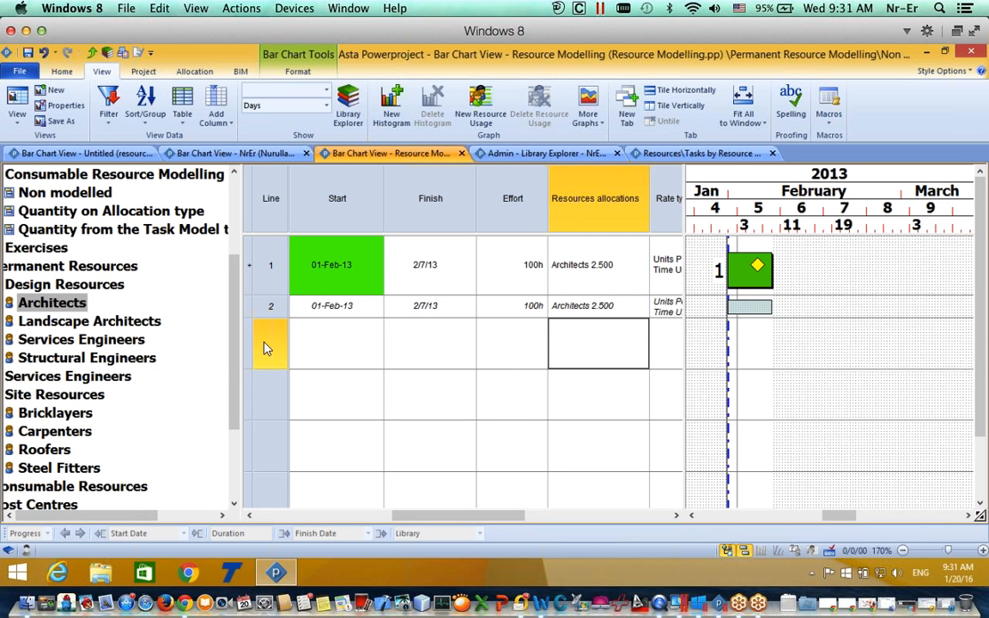
left_click_drag(132, 518, 103, 518)
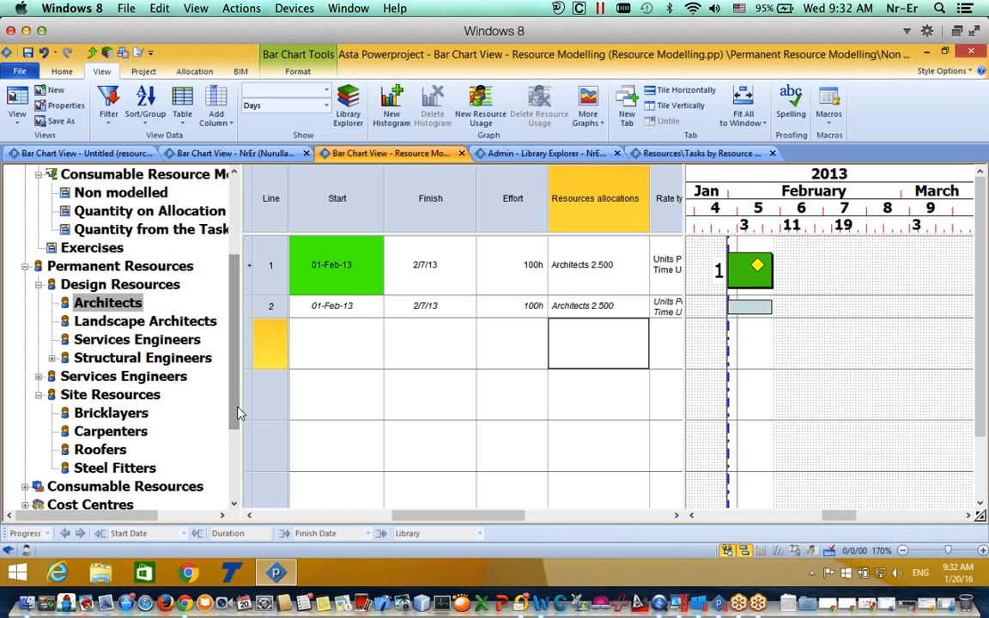
left_click_drag(235, 401, 233, 320)
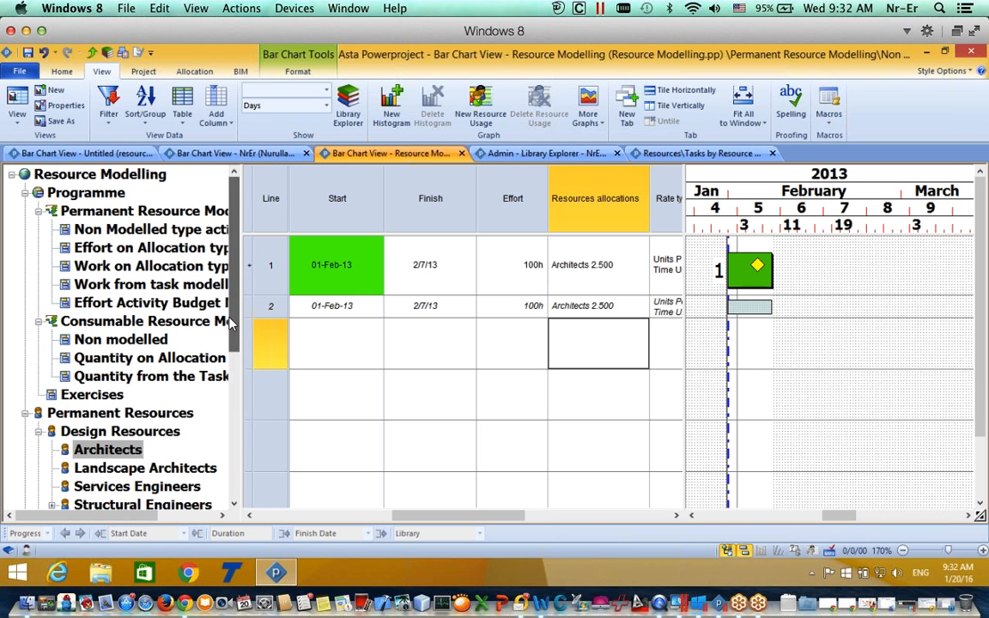
Step: Open the Effort on Allocation type task example, showing Landscape Architects at 6.000 and 240h
left_click(112, 248)
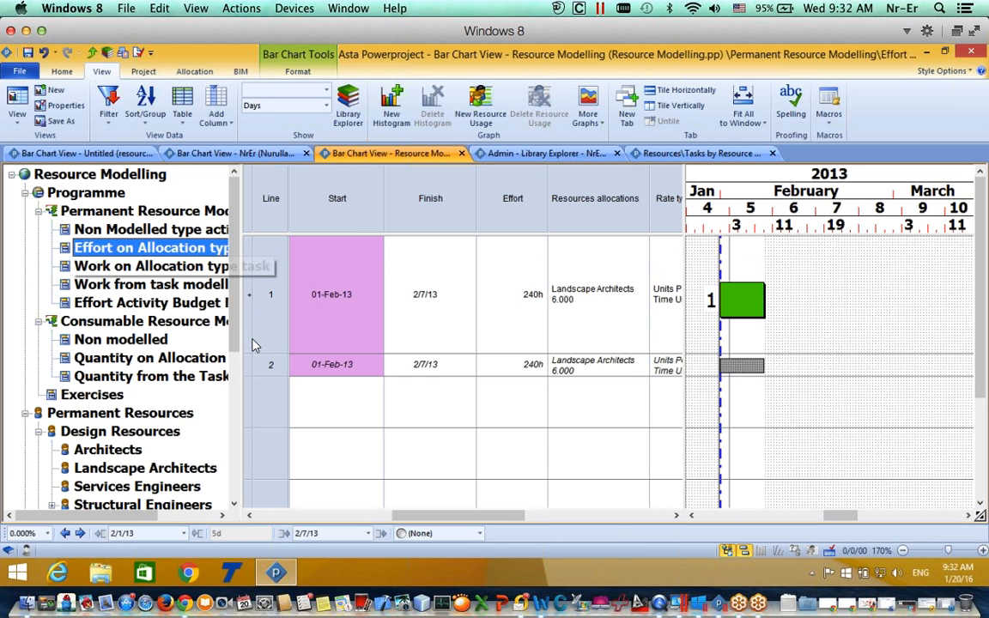
scroll(477, 526, "right", 5)
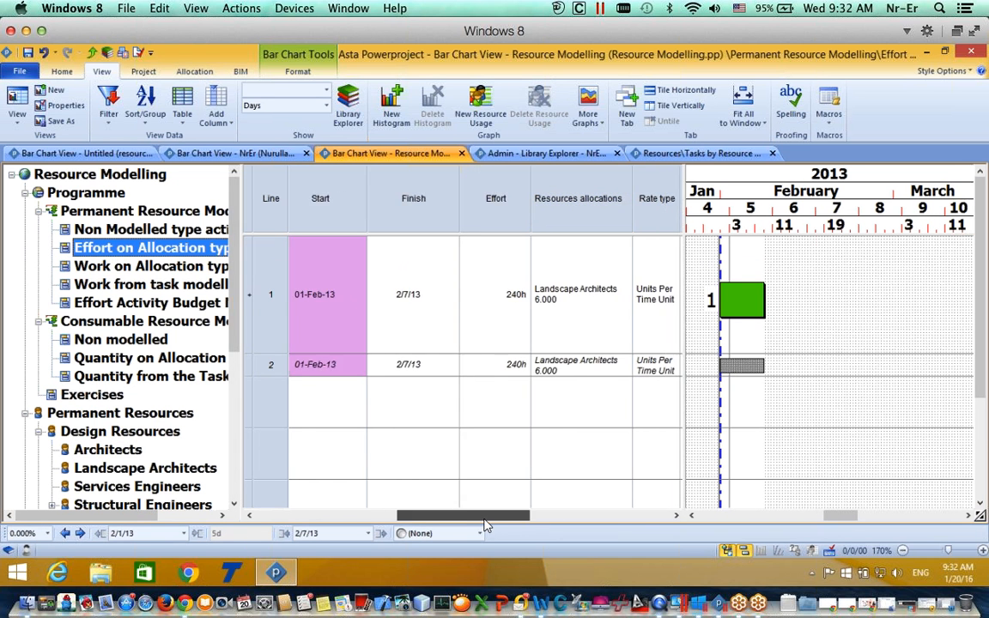
scroll(429, 532, "left", 5)
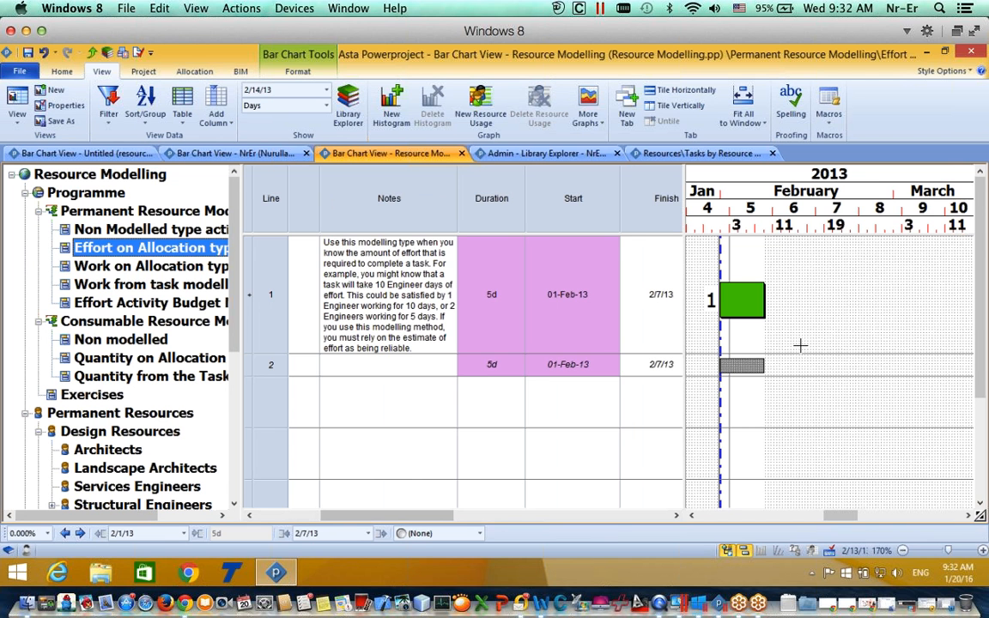
left_click_drag(433, 516, 521, 504)
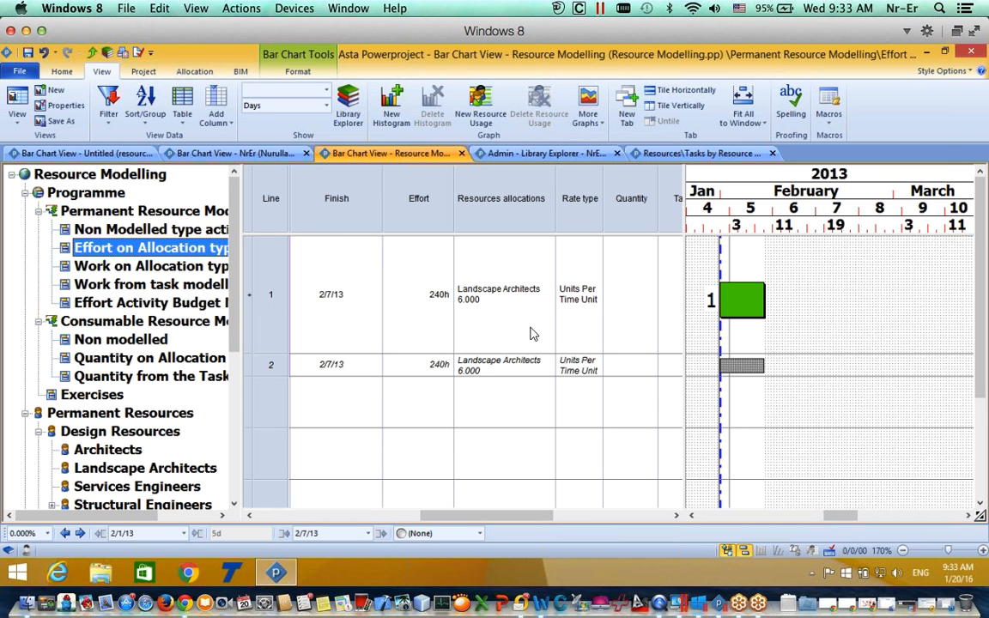
Step: Change Landscape Architects effort from 240h to 500h, giving 12.500, and open its allocation properties
double_click(435, 308)
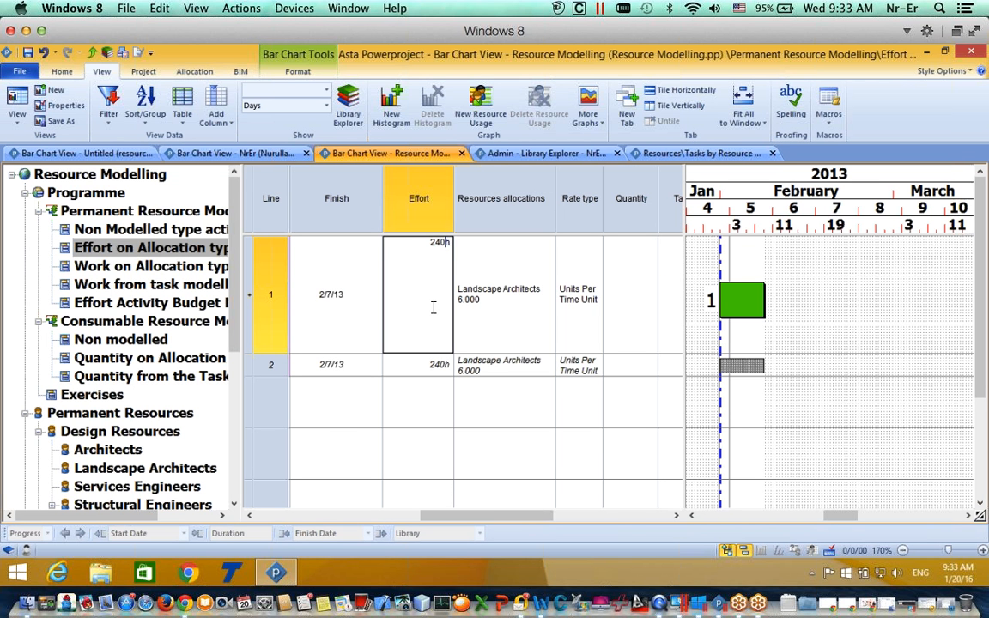
key("BackSpace")
key("BackSpace")
key("BackSpace")
type("500")
key("Tab")
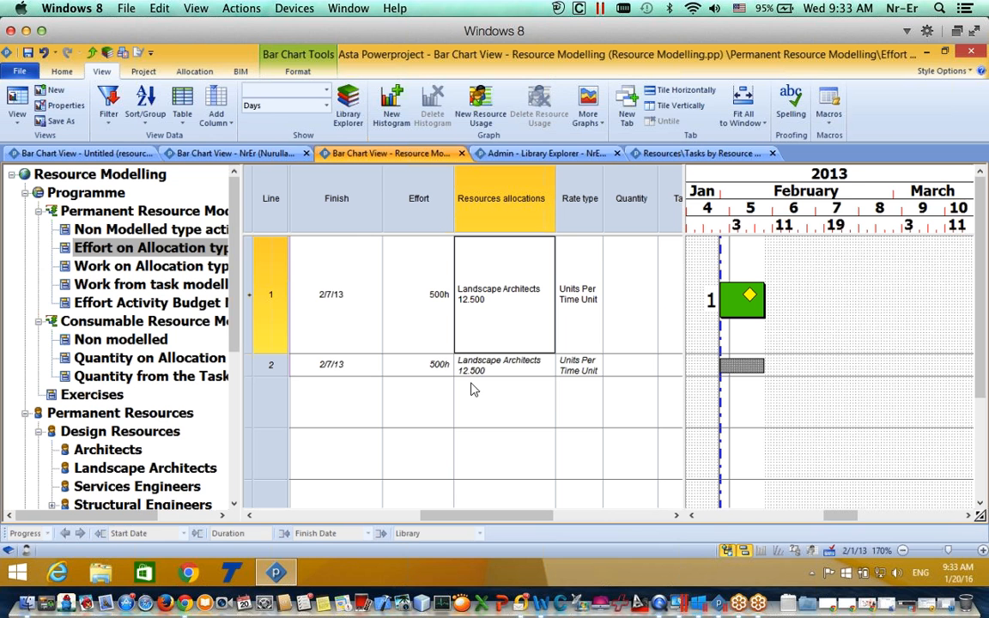
double_click(739, 368)
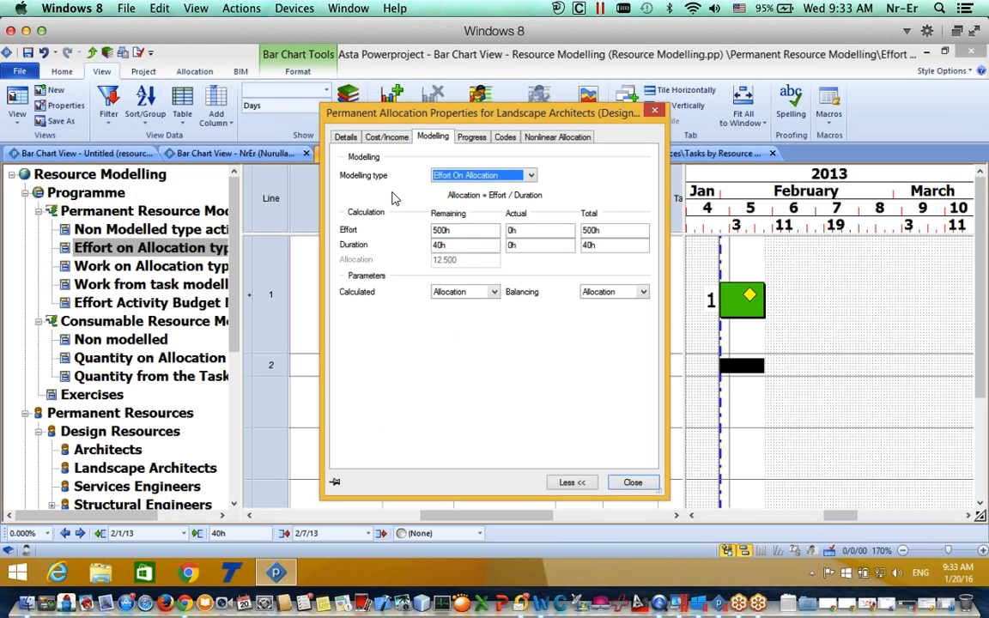
Step: Keep the Effort On Allocation modelling type and set Calculated to Duration
left_click(442, 175)
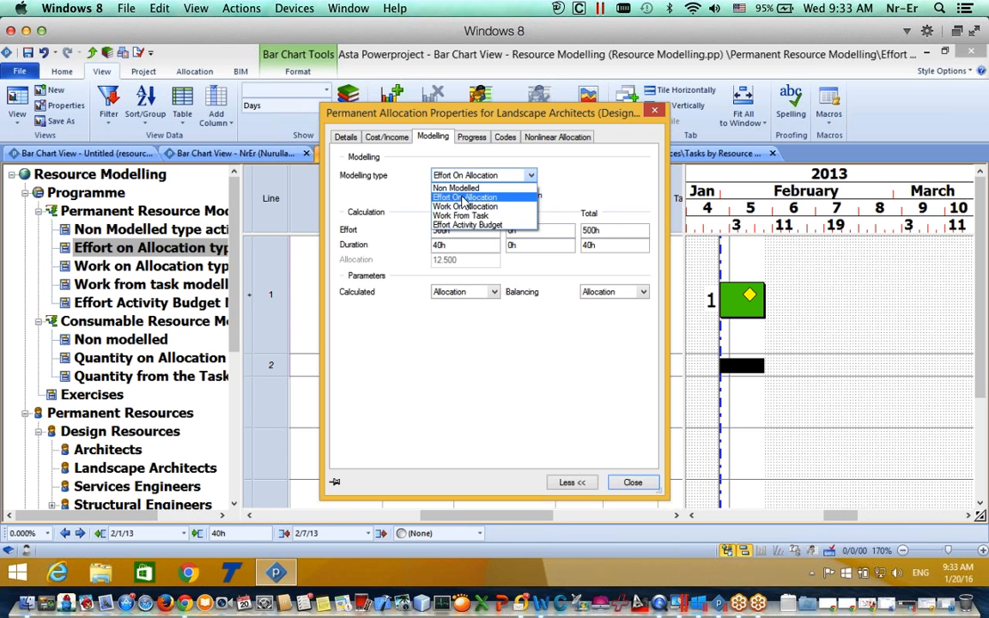
left_click(462, 197)
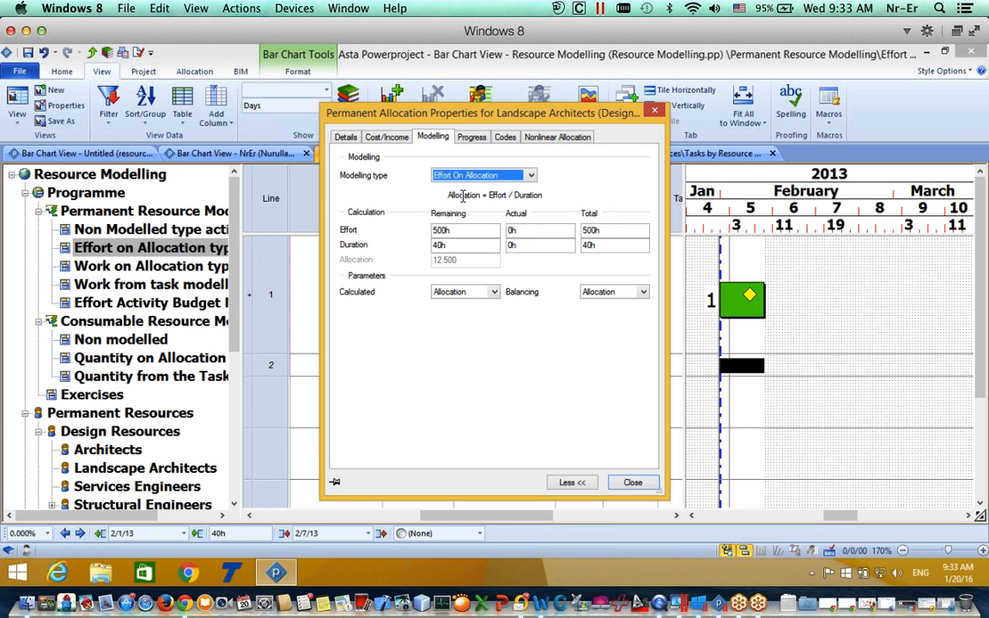
left_click(454, 292)
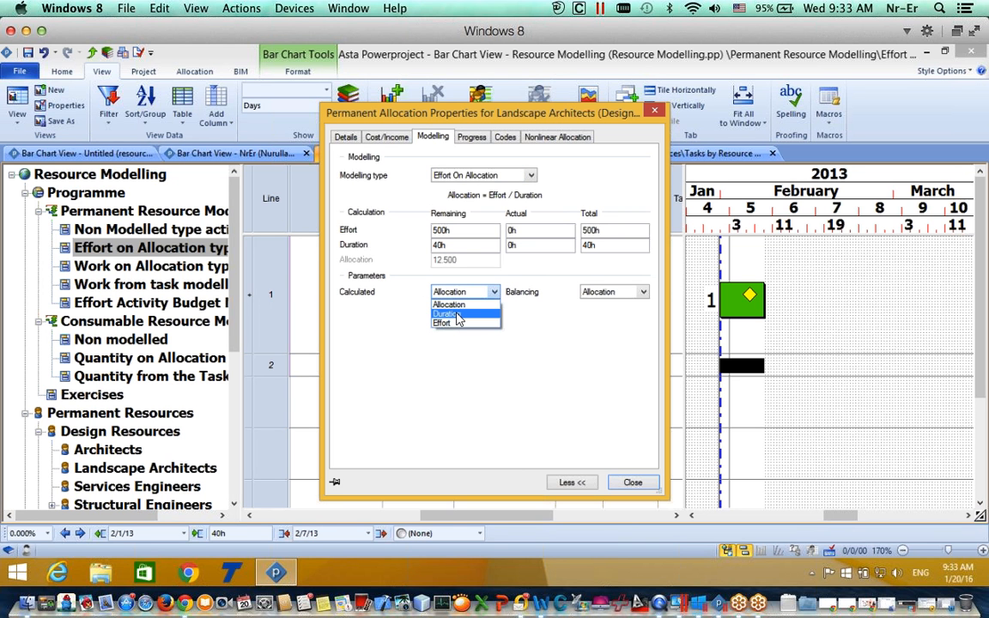
left_click(458, 314)
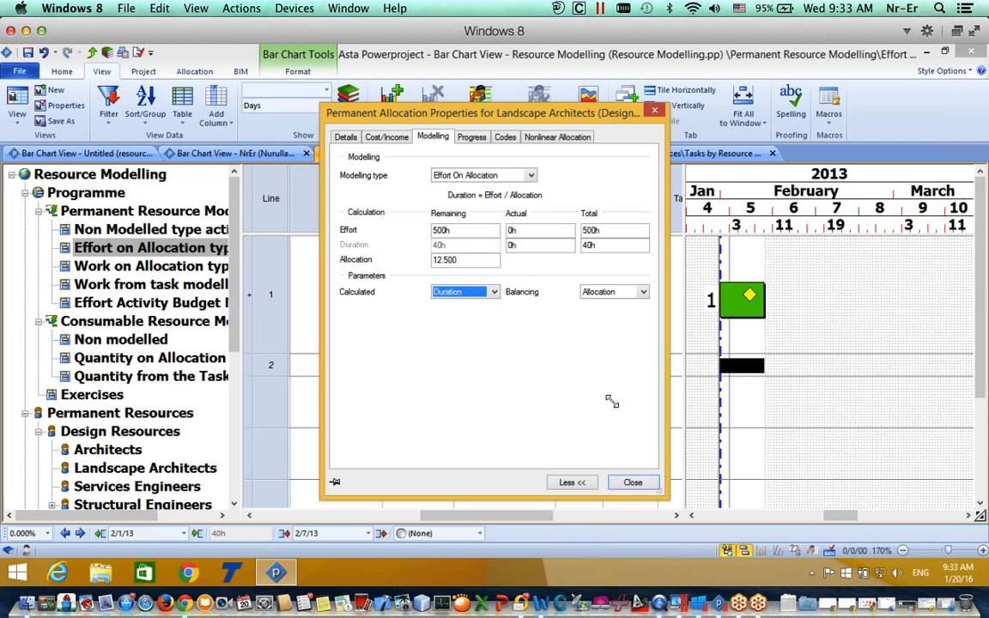
left_click(632, 484)
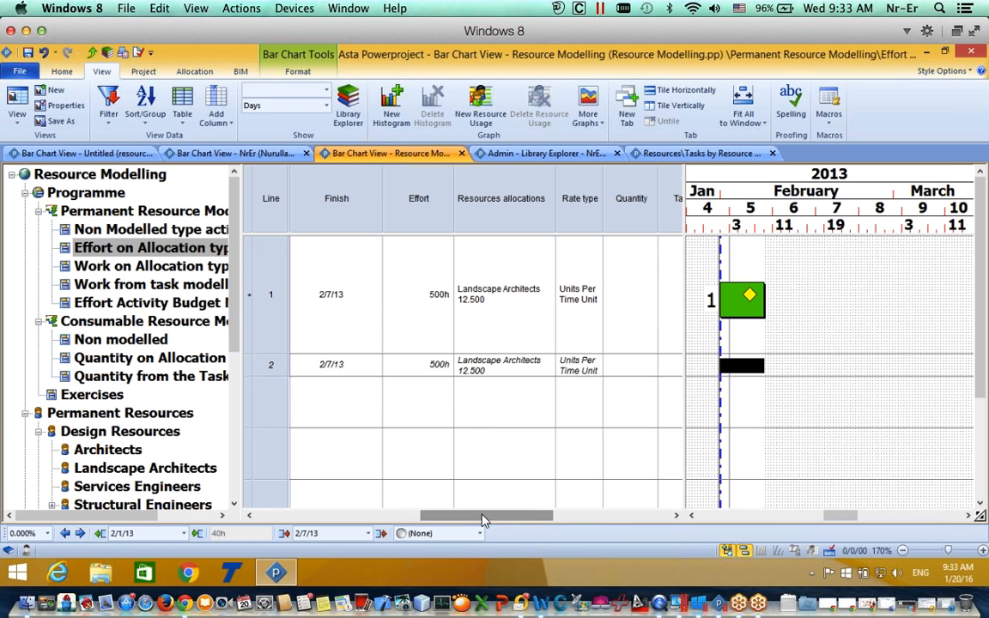
Step: Commit a 1.500 Landscape Architects allocation in the Allocation column
scroll(489, 516, "left", 3)
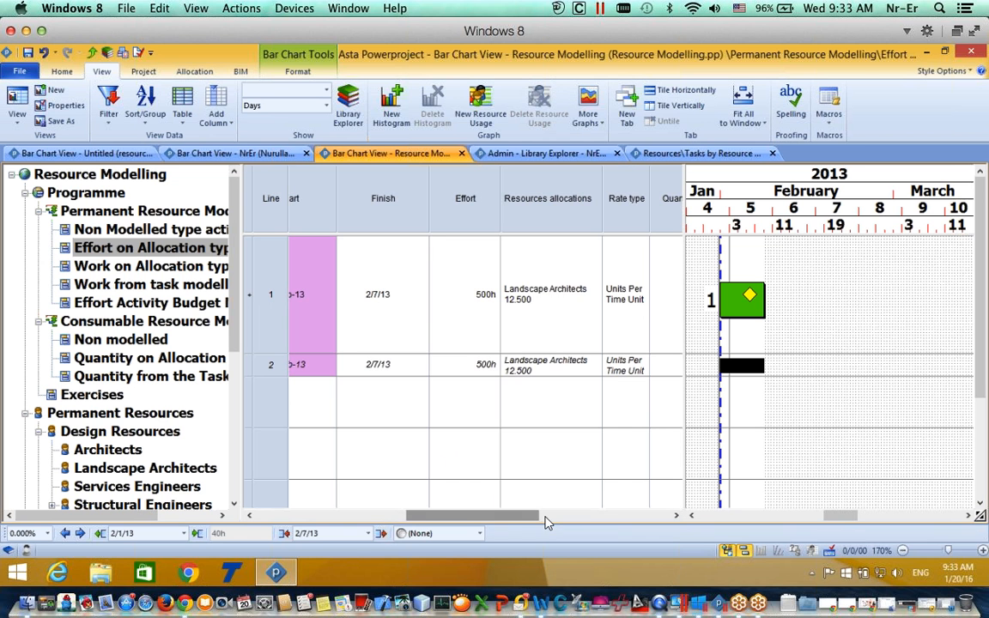
scroll(527, 515, "right", 5)
left_click(614, 365)
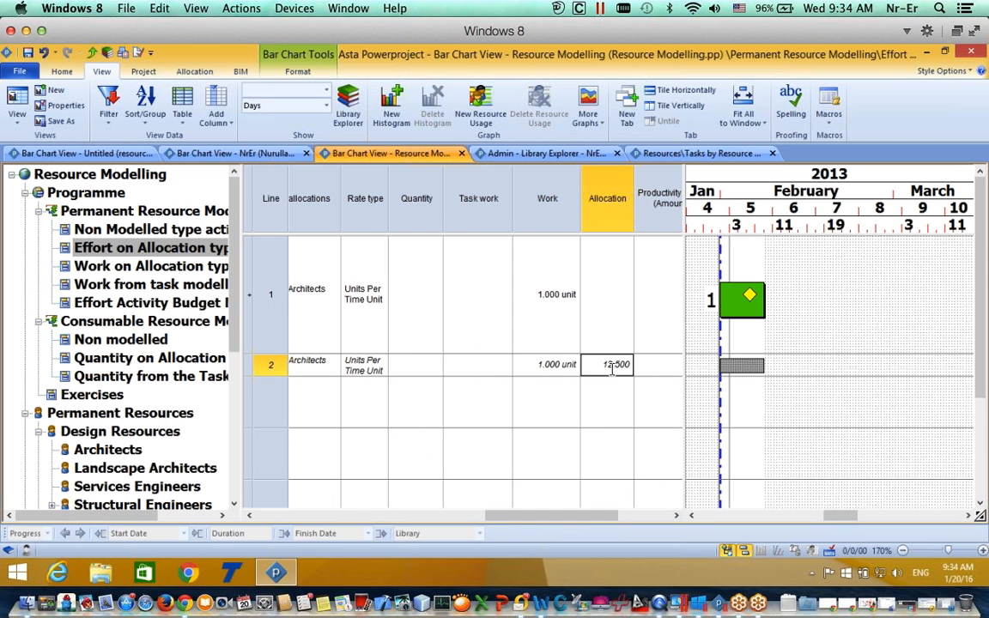
left_click(615, 367)
key("Tab")
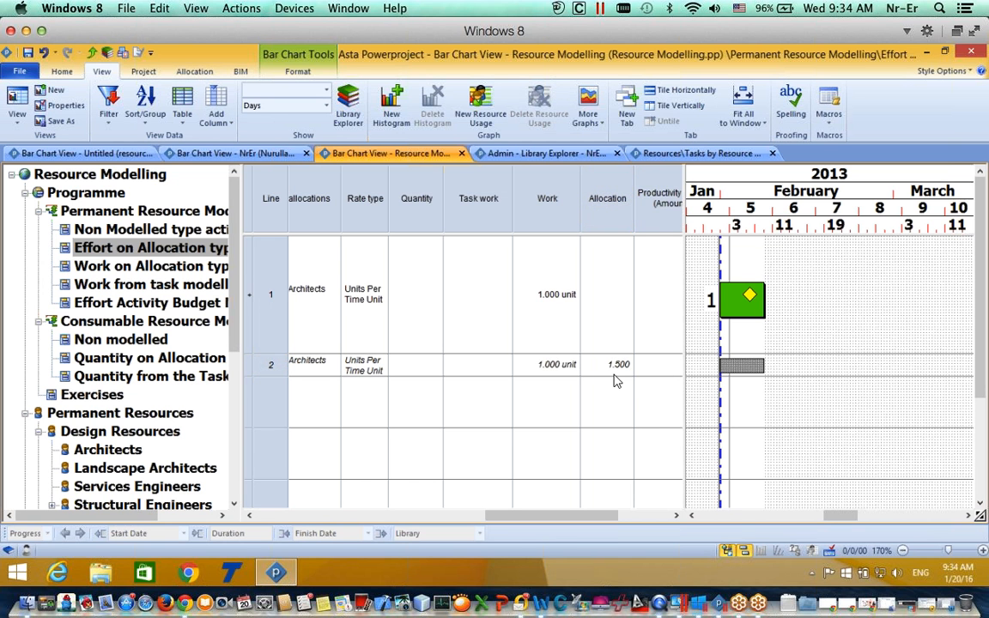
Step: Change the Landscape Architects allocation to 4.000 and reopen its properties to check the duration
left_click(615, 369)
left_click(617, 366)
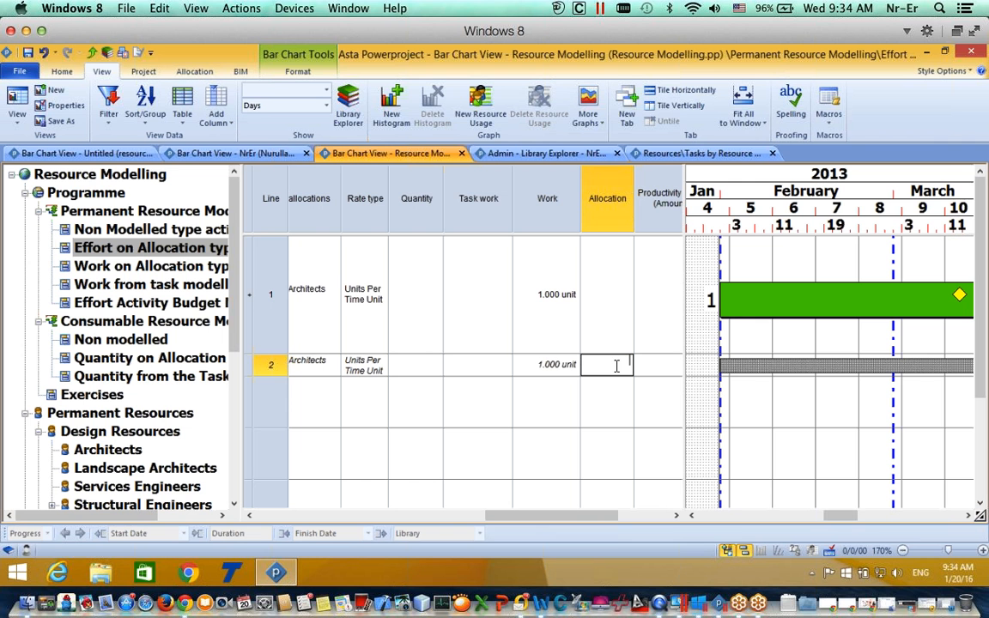
type("4")
key("Tab")
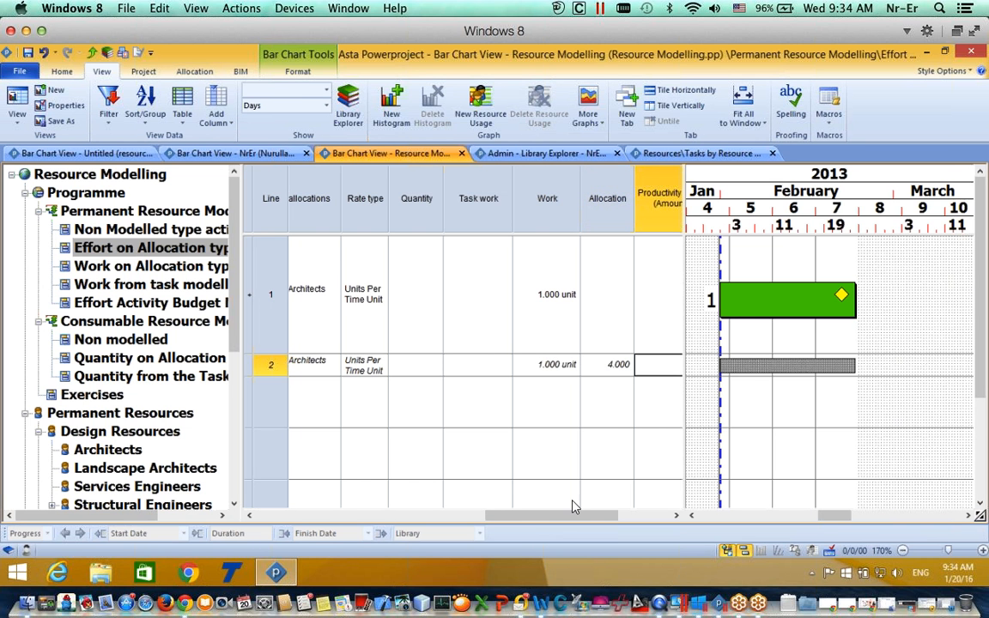
left_click_drag(563, 521, 552, 518)
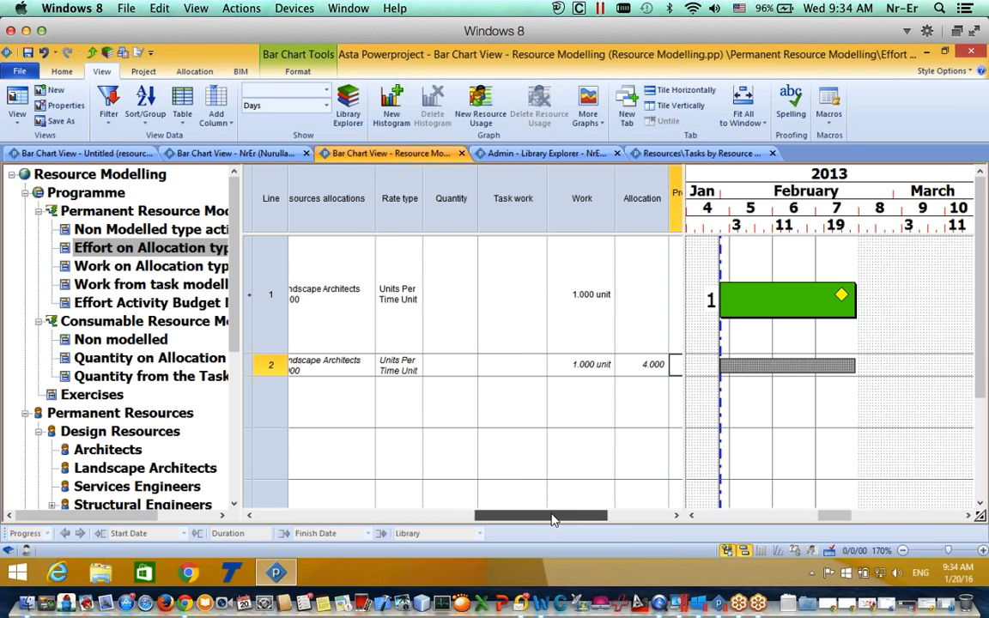
double_click(763, 363)
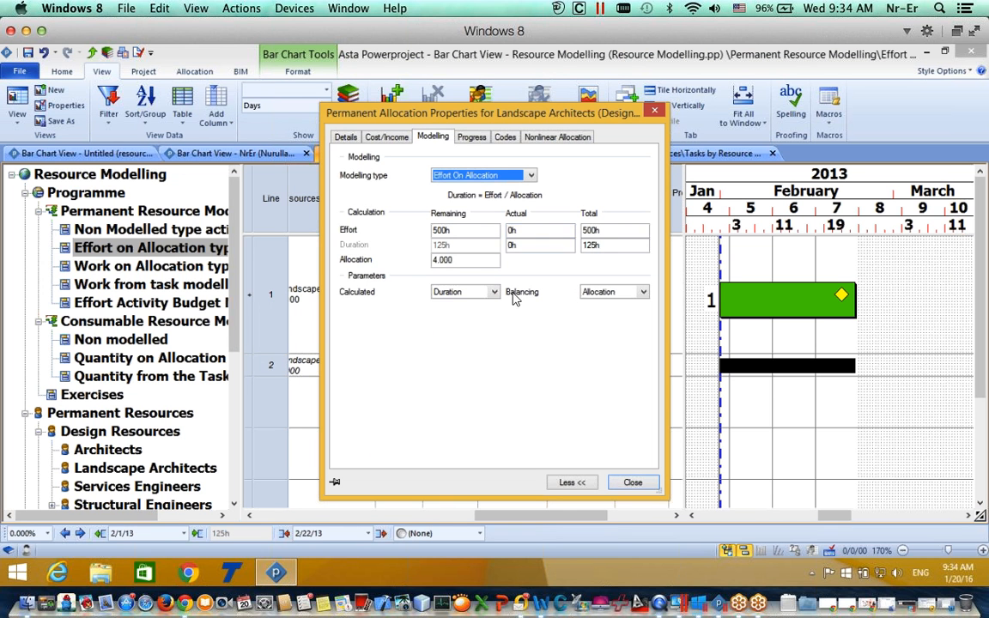
Step: Change the Landscape Architects effort from 500h to 300h
left_click(655, 114)
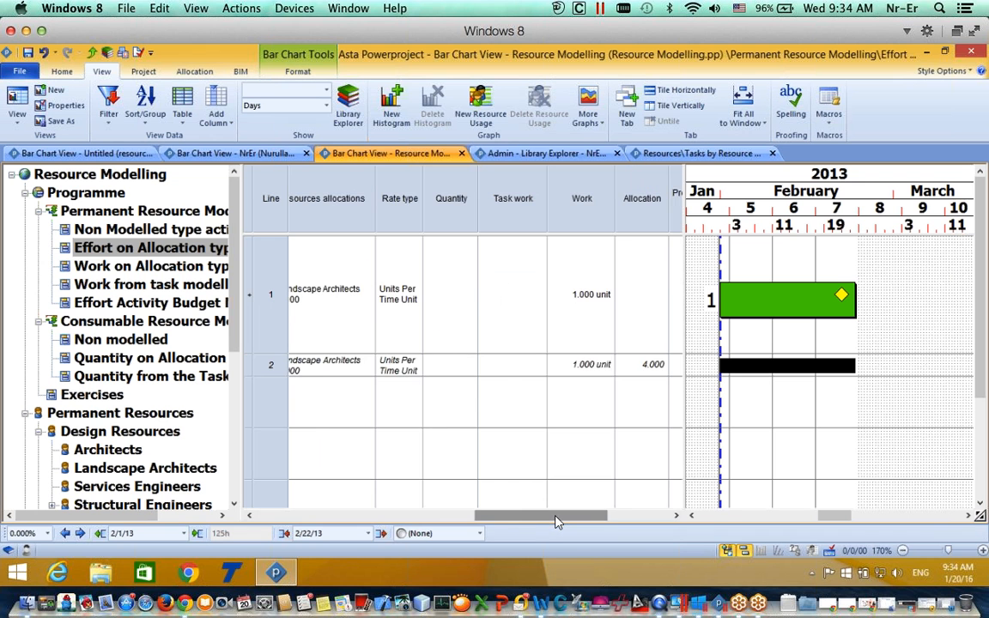
left_click_drag(558, 518, 502, 518)
left_click(436, 368)
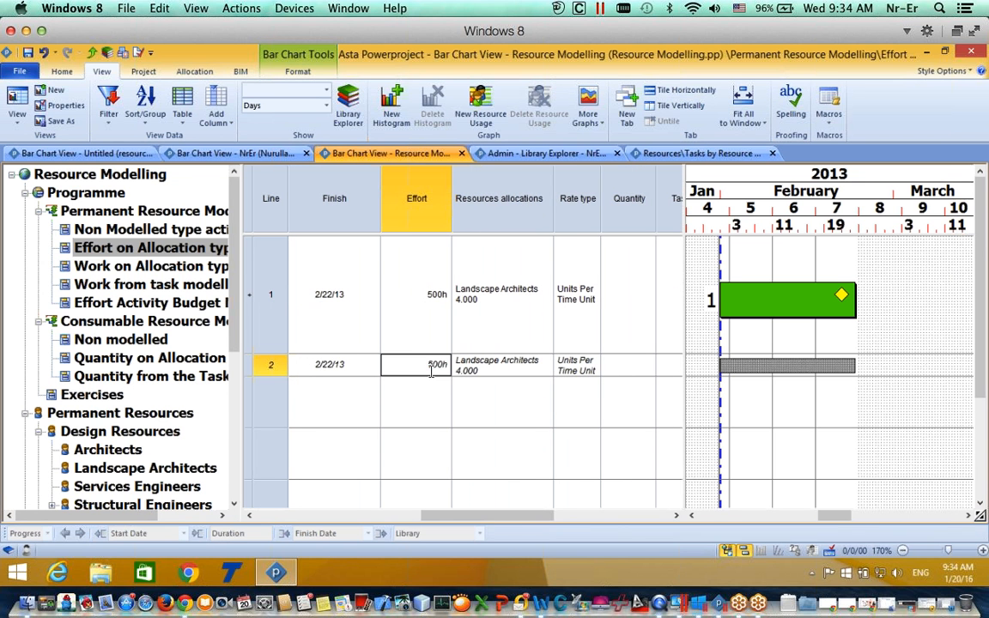
left_click(436, 368)
left_click(432, 370)
type("3")
left_click(473, 375)
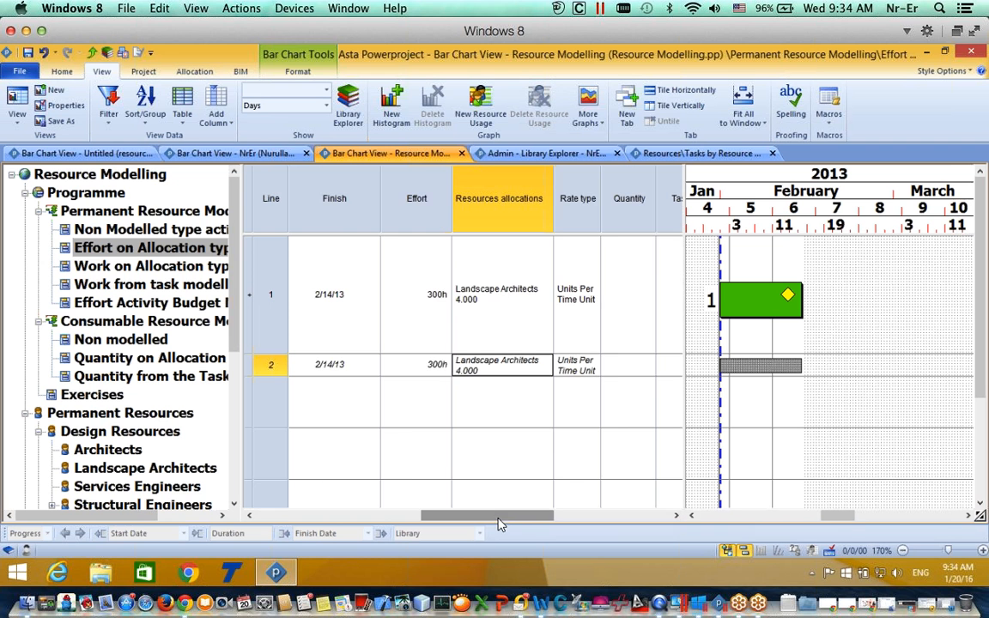
left_click_drag(498, 516, 561, 522)
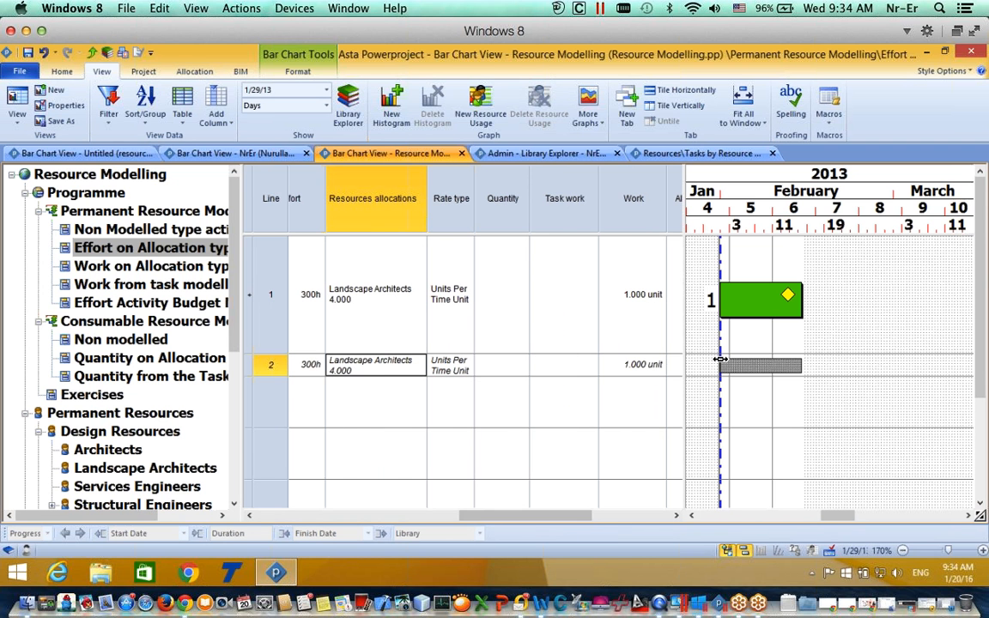
left_click_drag(564, 516, 591, 513)
Step: With allocation at 1.000, set effort to 50h then 150h, so the task finishes 2/27/13
left_click(611, 365)
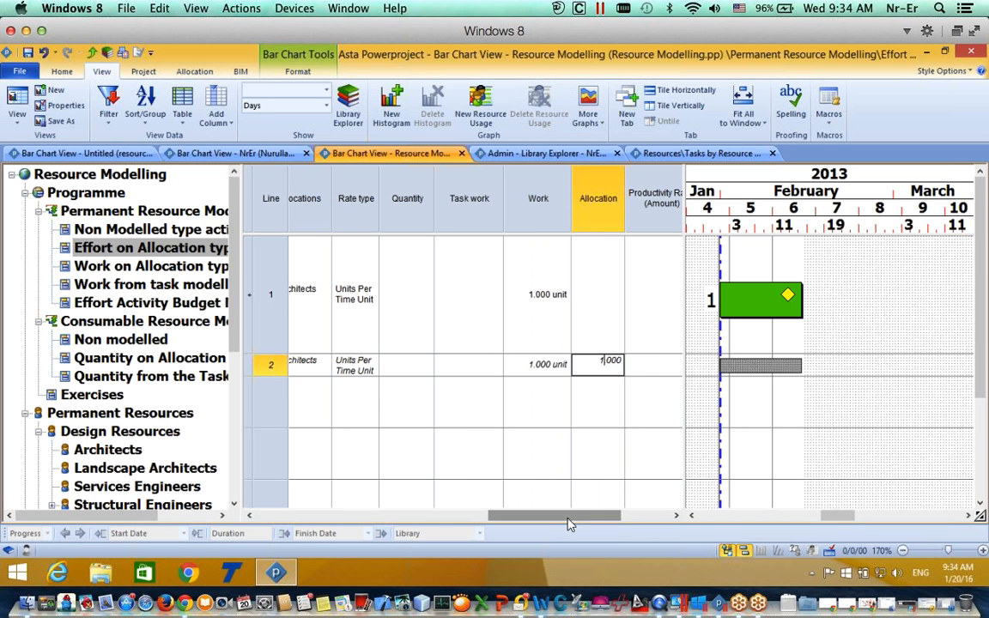
left_click_drag(570, 521, 501, 525)
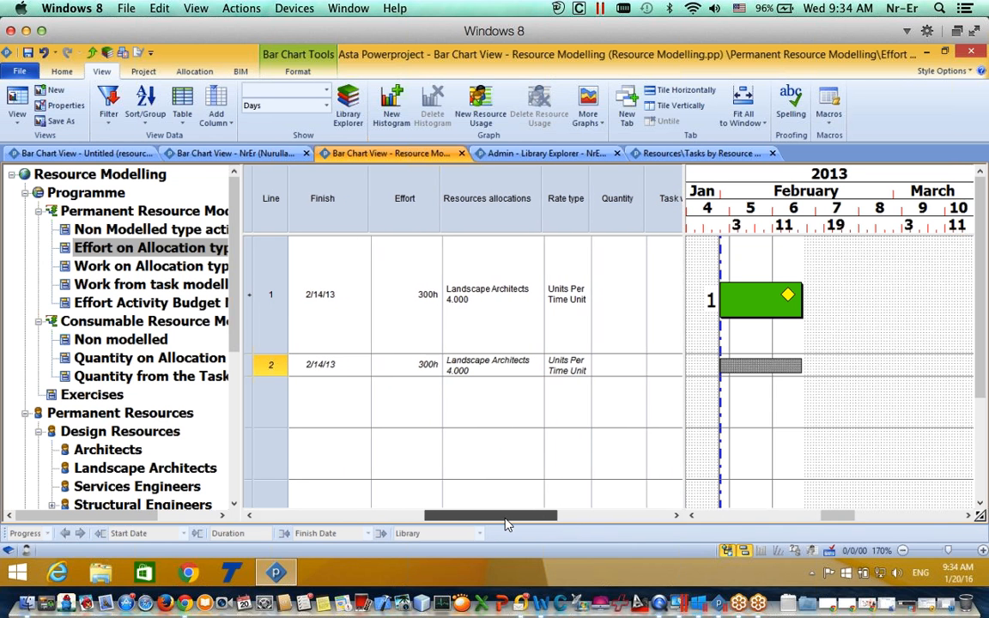
left_click(418, 371)
key("BackSpace")
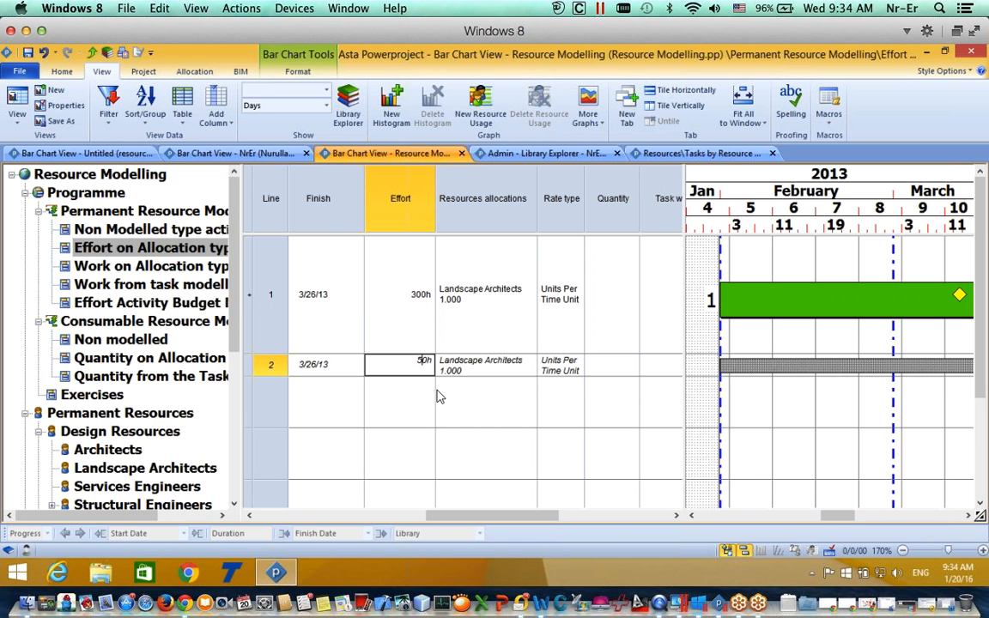
left_click(477, 395)
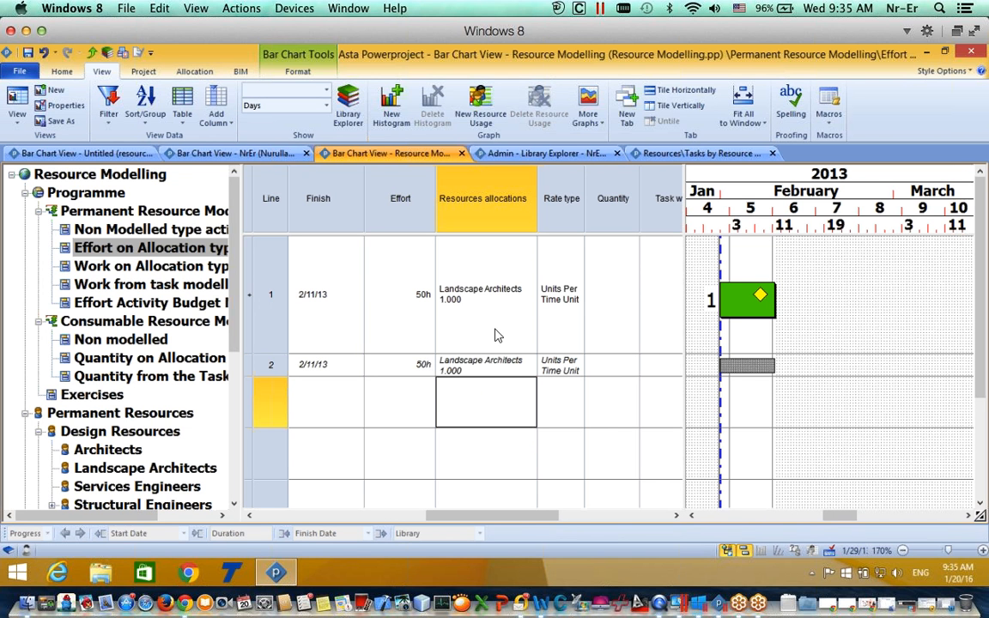
double_click(419, 364)
type("1")
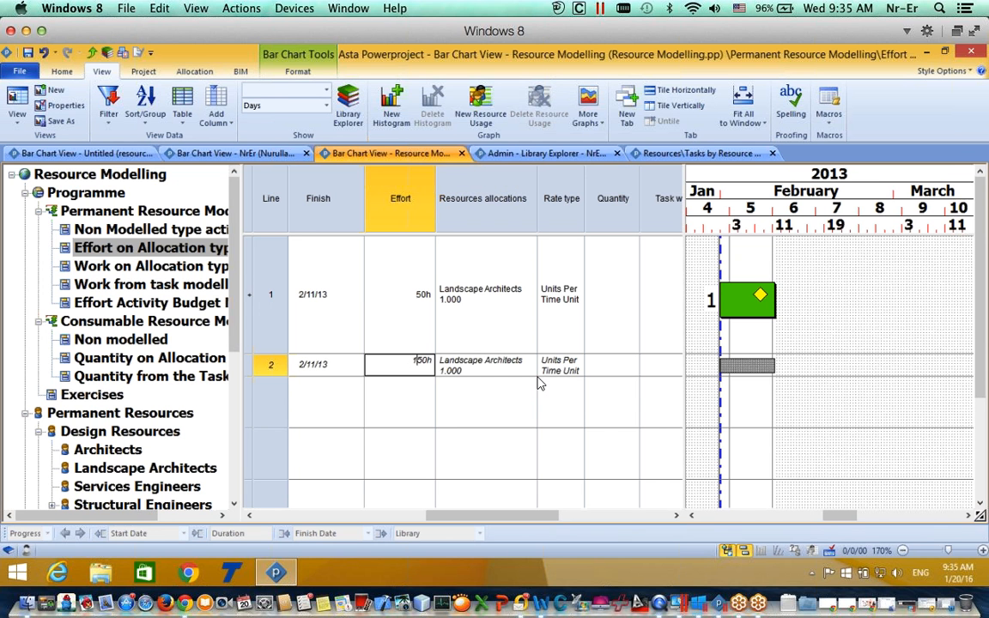
left_click(568, 382)
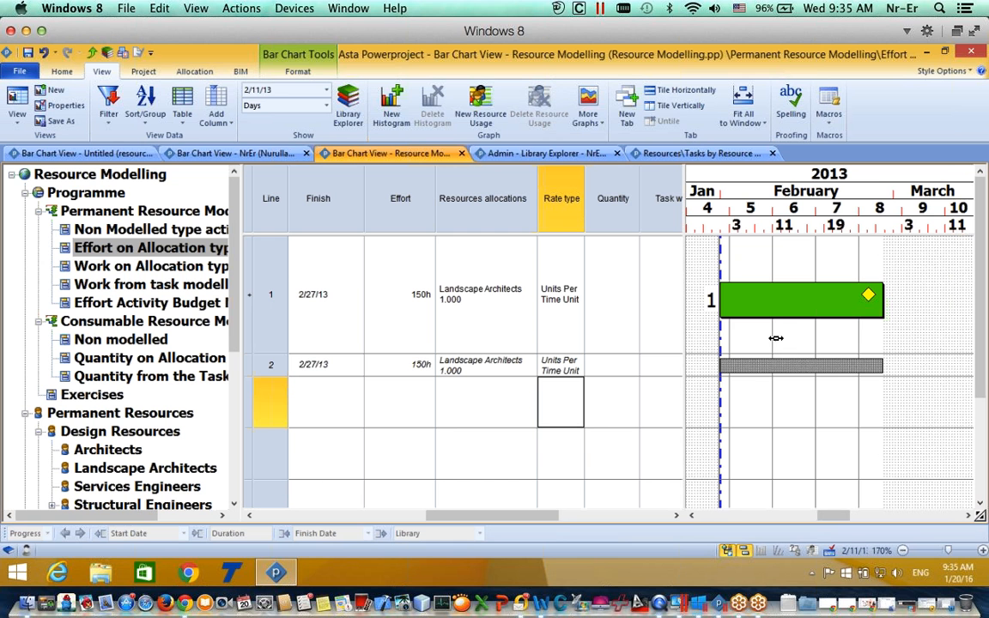
left_click(777, 305)
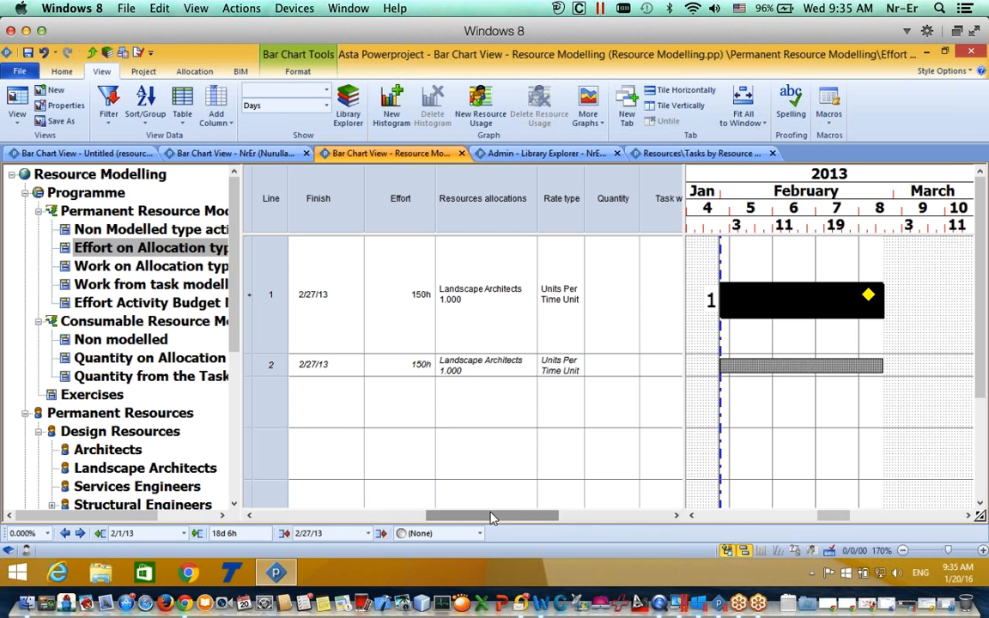
left_click_drag(492, 518, 566, 517)
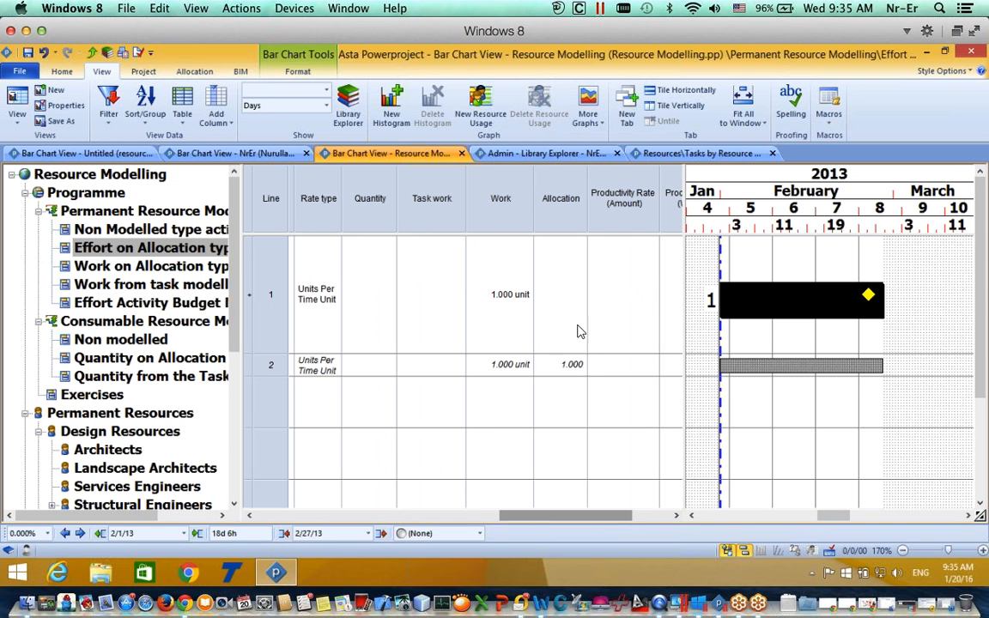
Step: Set row 2's Landscape Architects allocation to 3, then check the 150h allocation's end date of 2/11/13
left_click(567, 365)
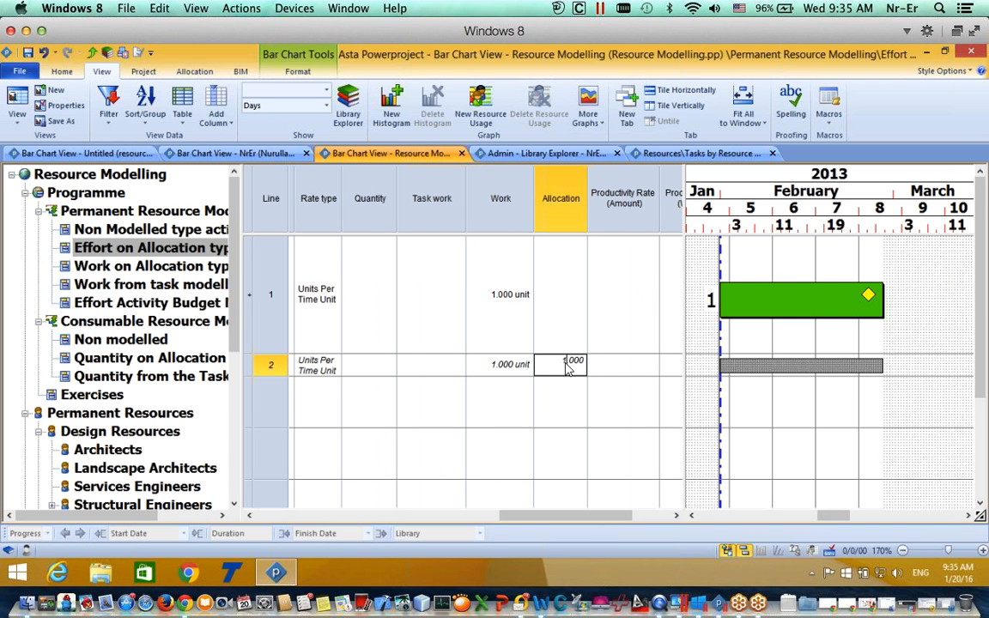
type("3")
left_click(561, 420)
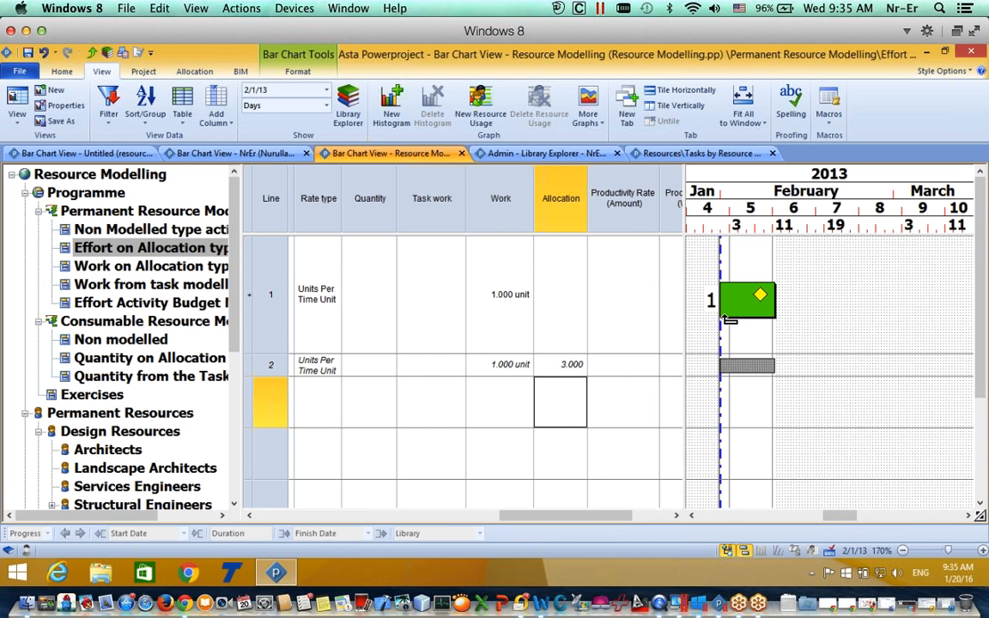
left_click(754, 299)
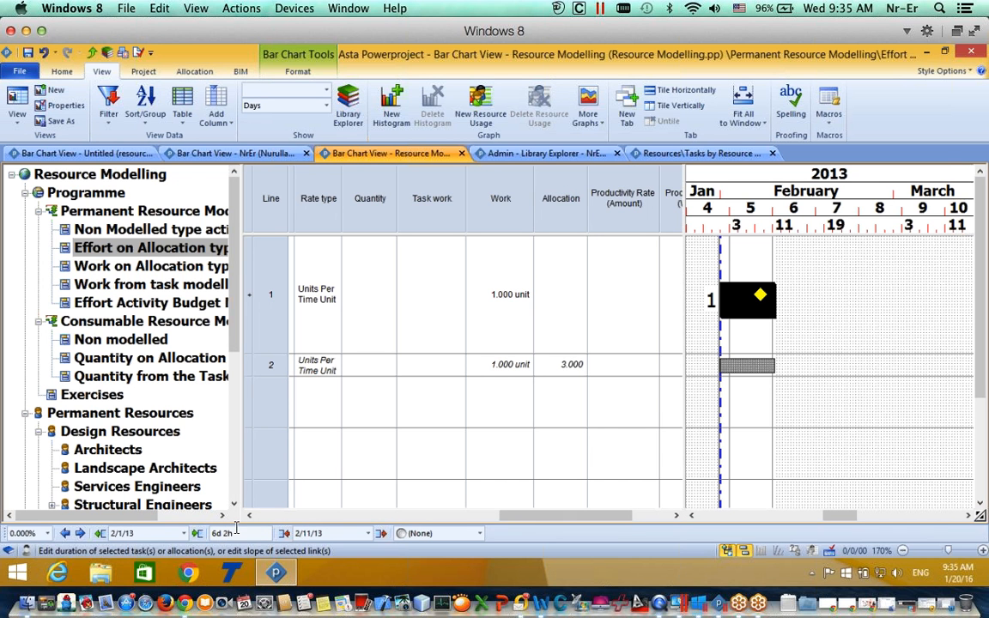
double_click(746, 369)
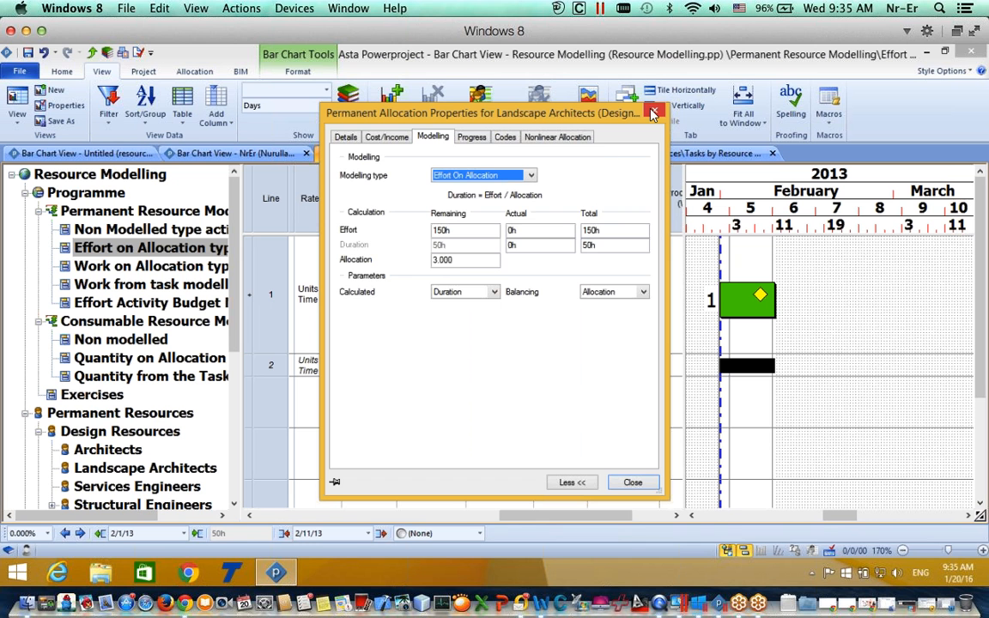
left_click(653, 114)
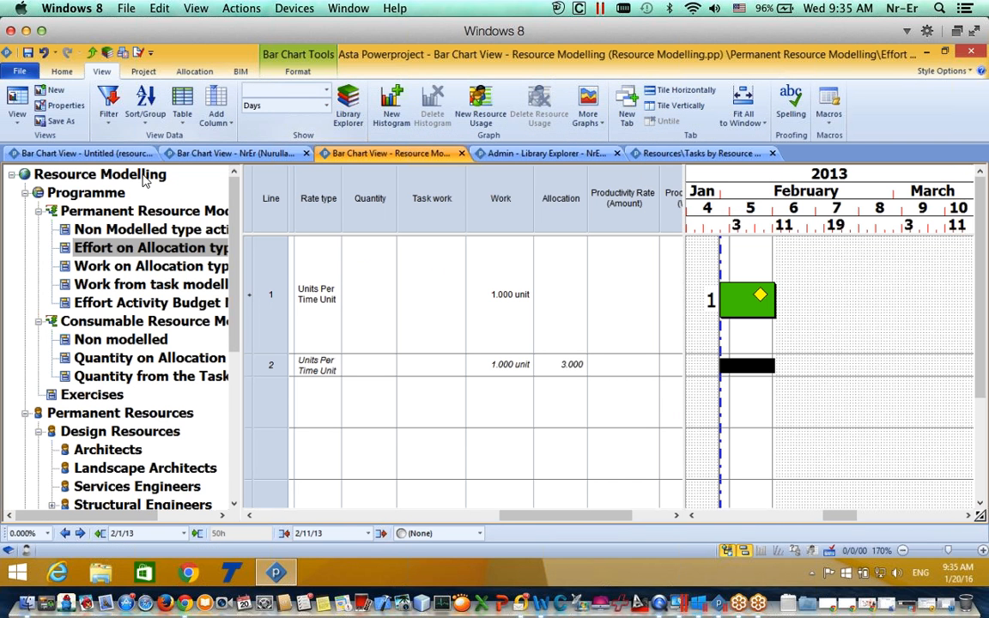
Step: Switch to the Work on Allocation example and view Architects' 150 units at 14 per day
left_click(93, 267)
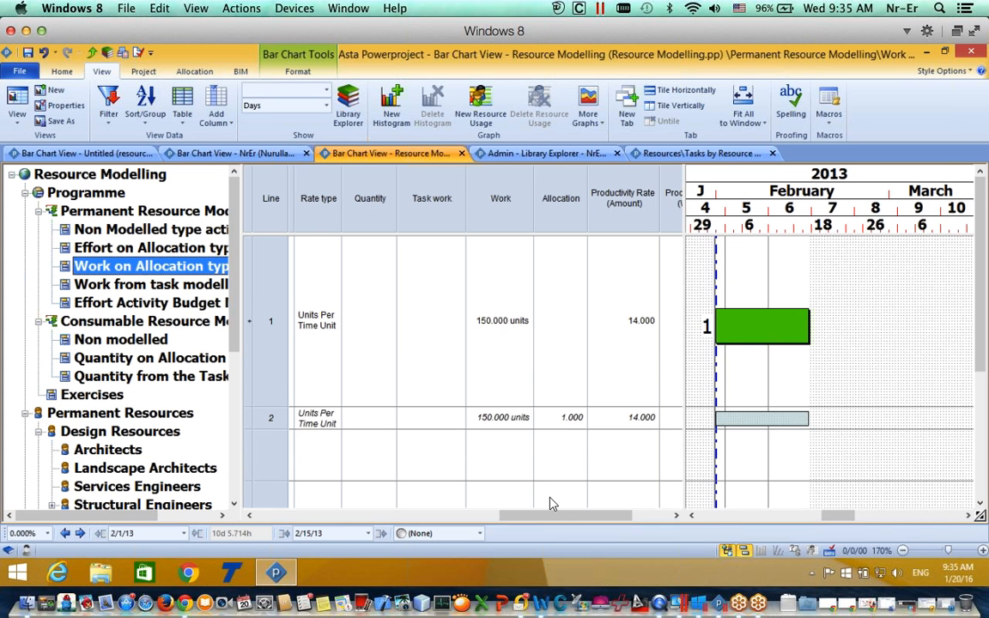
left_click_drag(526, 515, 374, 517)
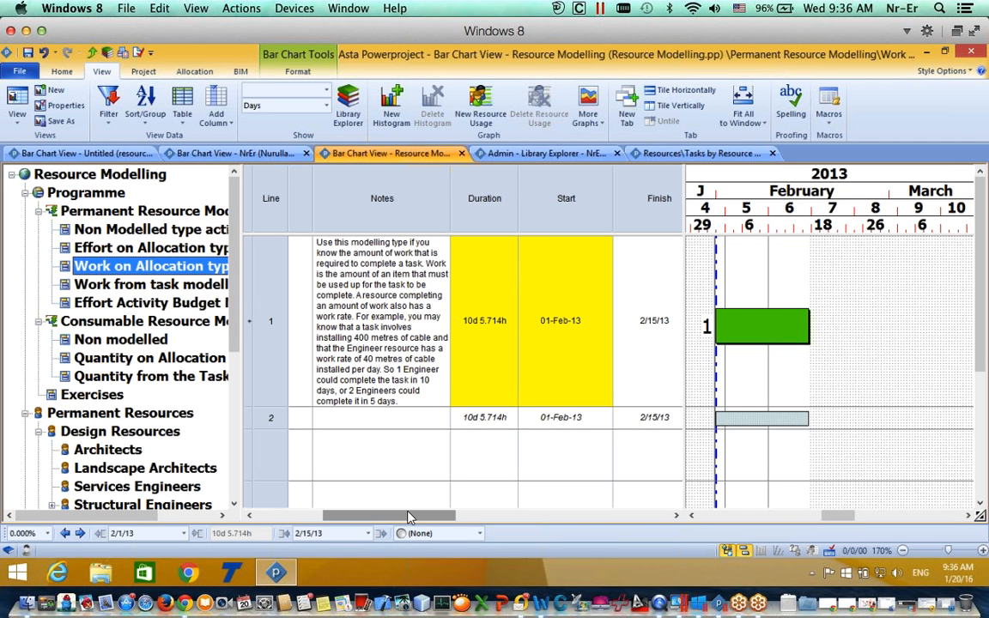
scroll(409, 517, "right", 3)
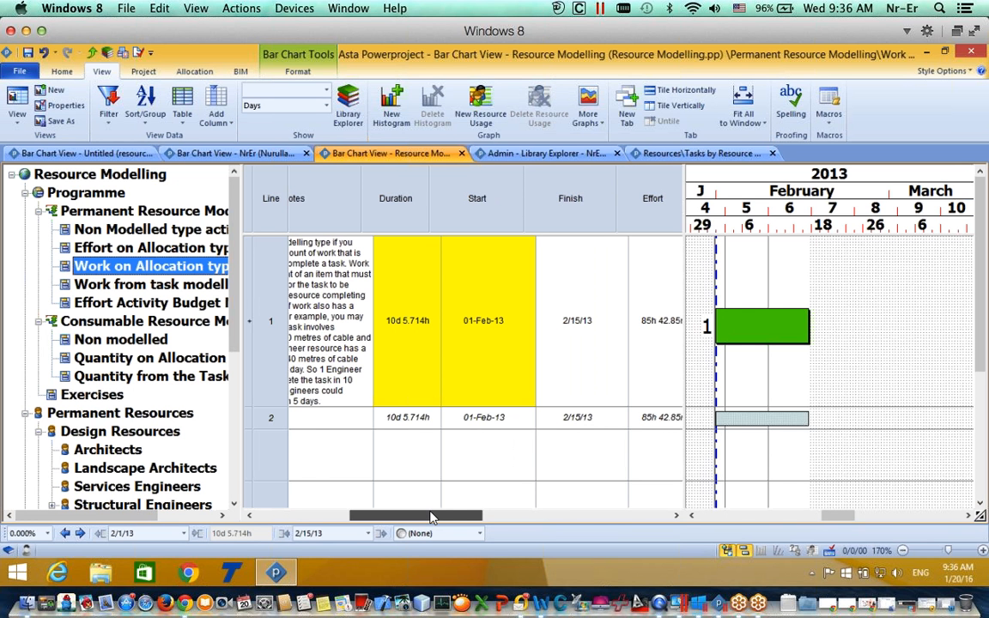
left_click_drag(431, 517, 458, 517)
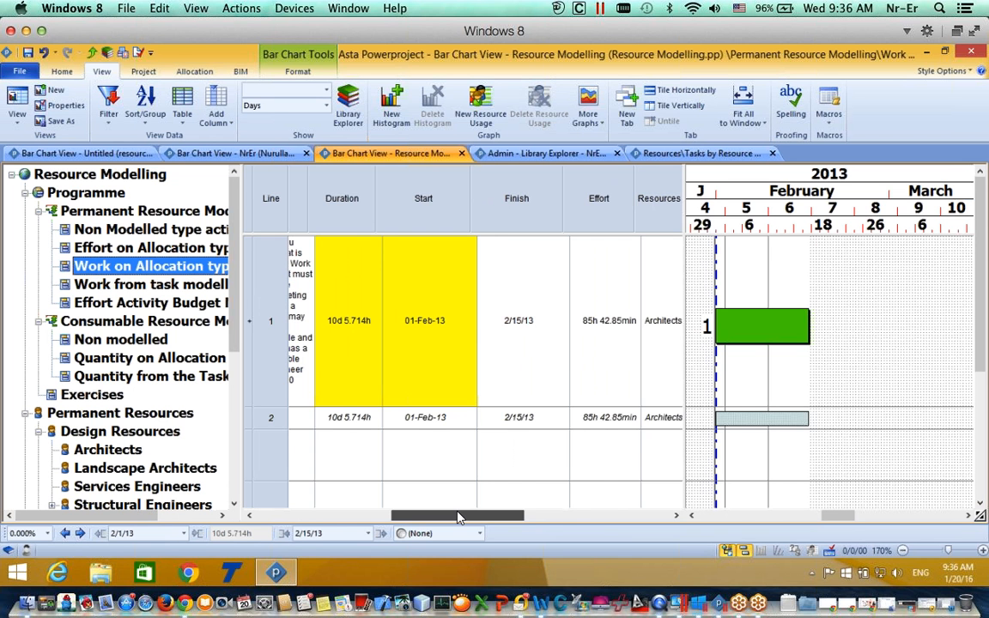
left_click_drag(458, 518, 565, 509)
double_click(761, 418)
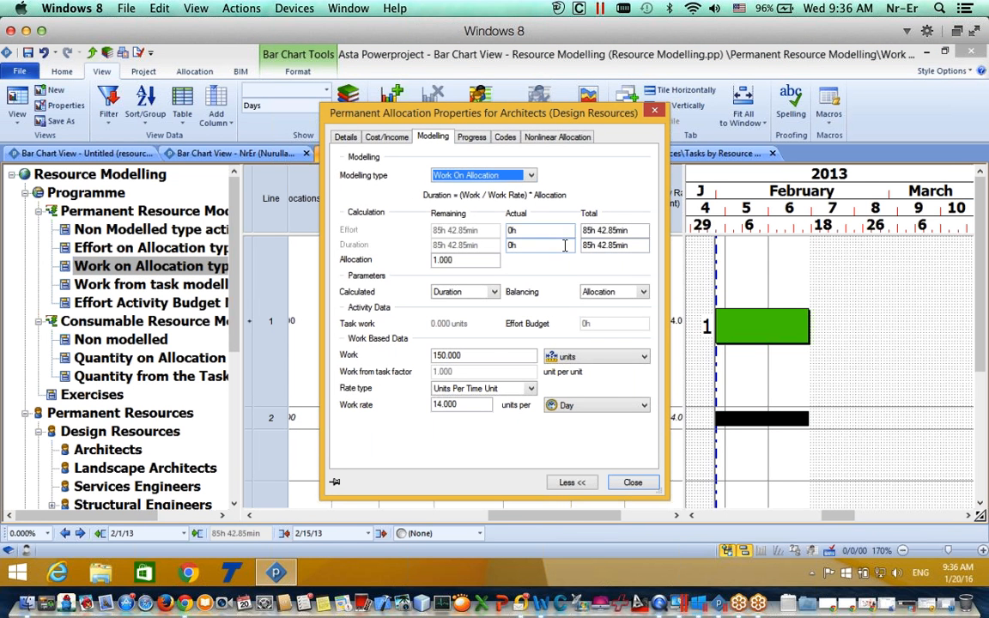
Step: Keep Work On Allocation modelling and set Work to 200 units at a work rate of 10
left_click(464, 175)
left_click(438, 175)
left_click_drag(461, 263, 375, 268)
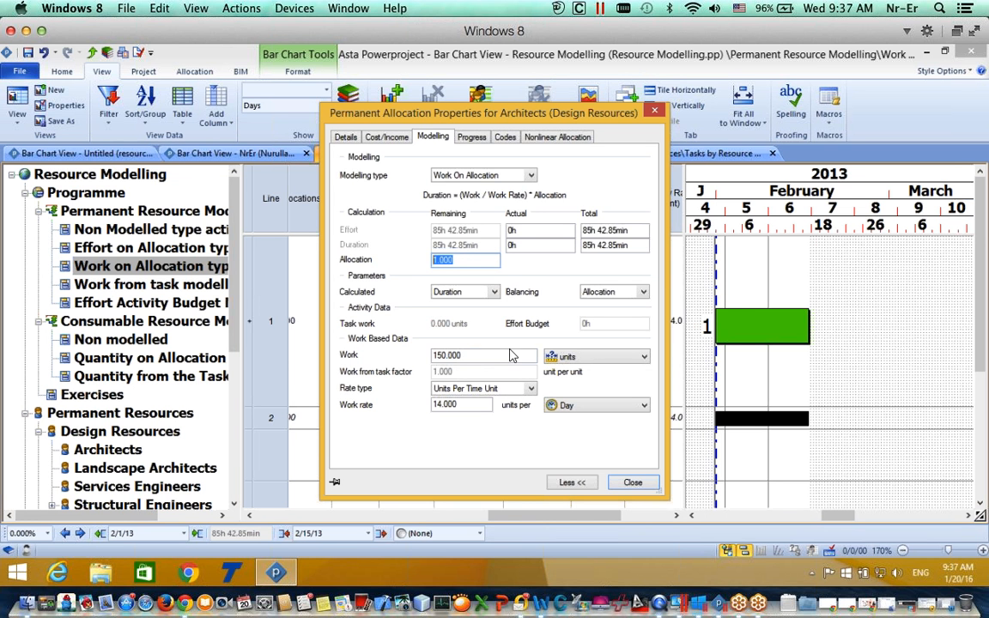
left_click_drag(490, 355, 399, 355)
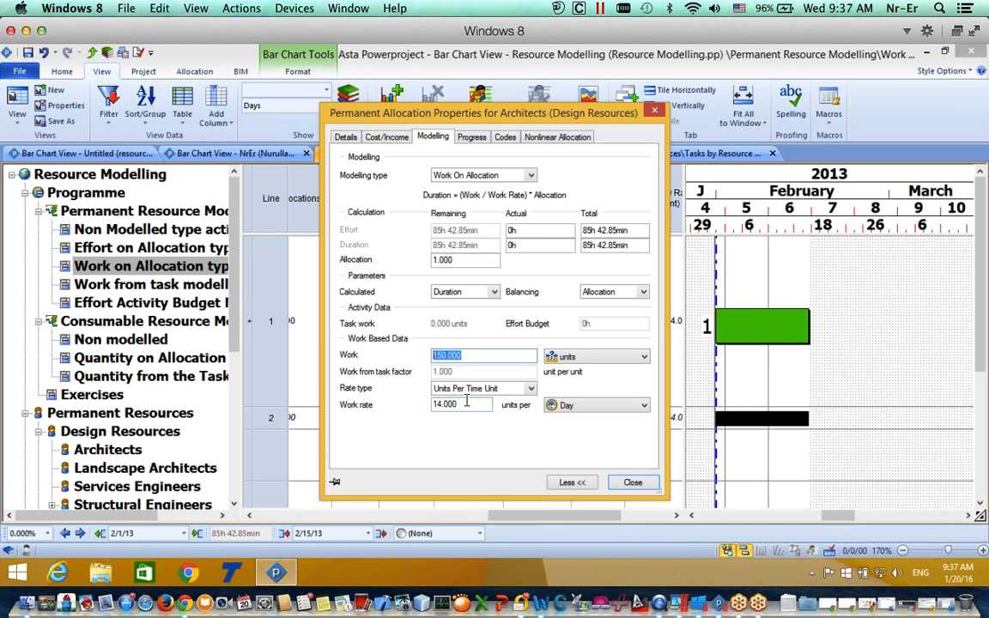
type("200")
left_click(462, 405)
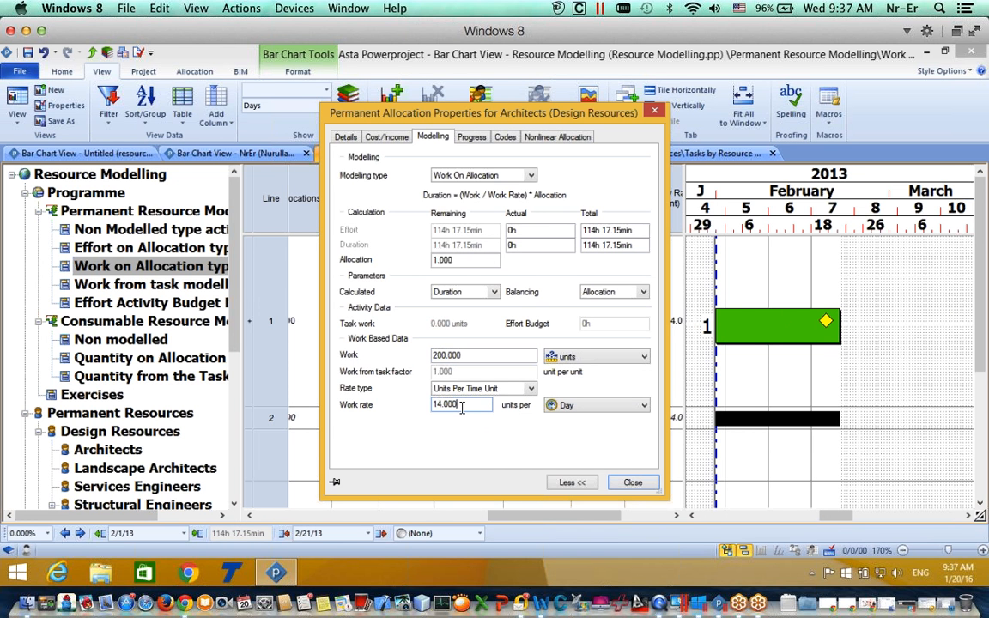
left_click_drag(462, 409, 409, 414)
type("10")
left_click(629, 483)
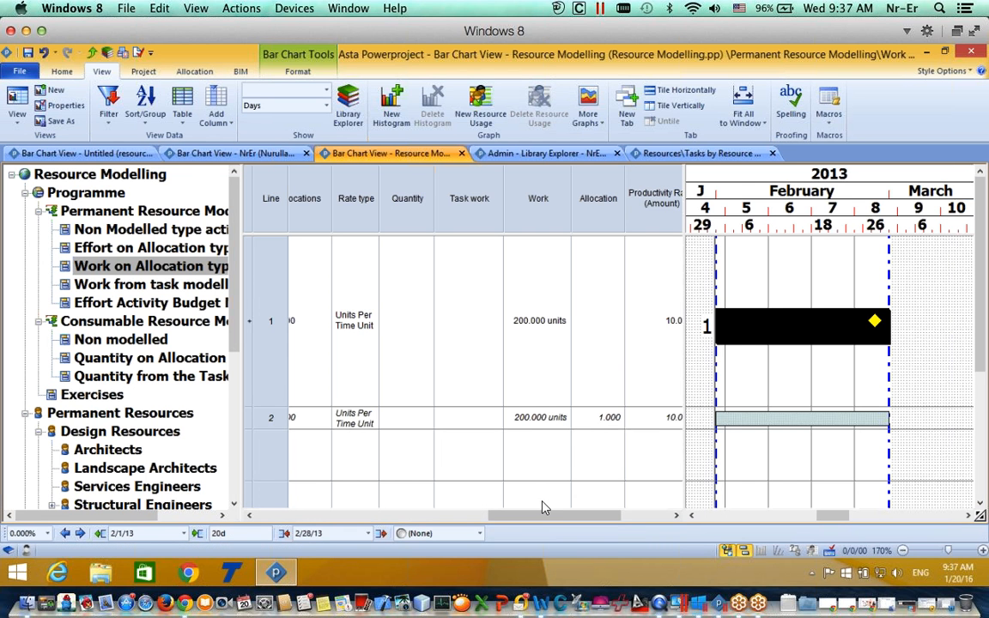
Step: Reduce row 2's Work to 100 units in the table and check task 1's shorter duration
left_click_drag(541, 519, 415, 499)
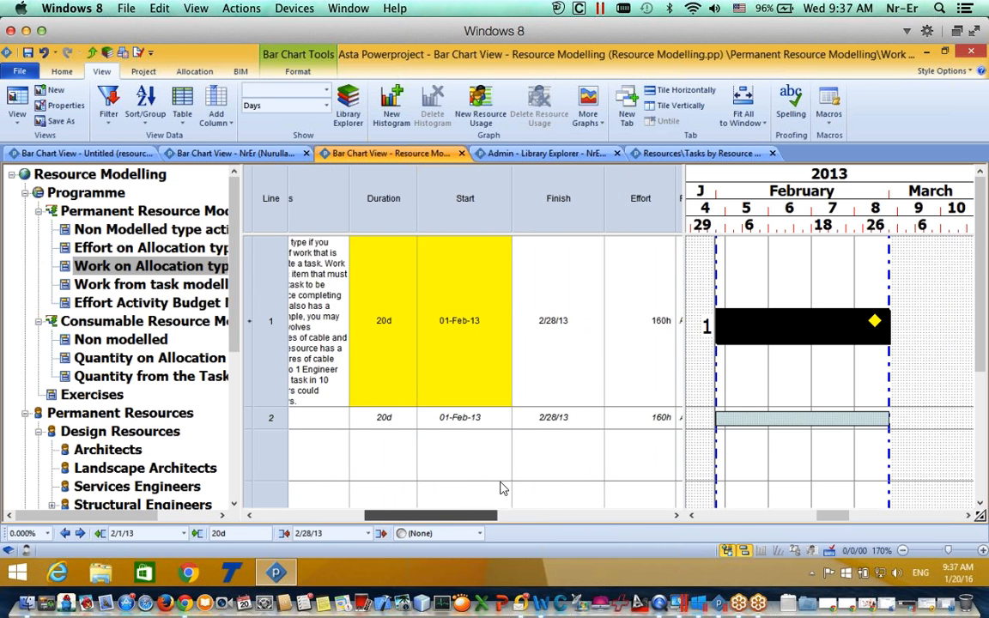
scroll(502, 487, "right", 5)
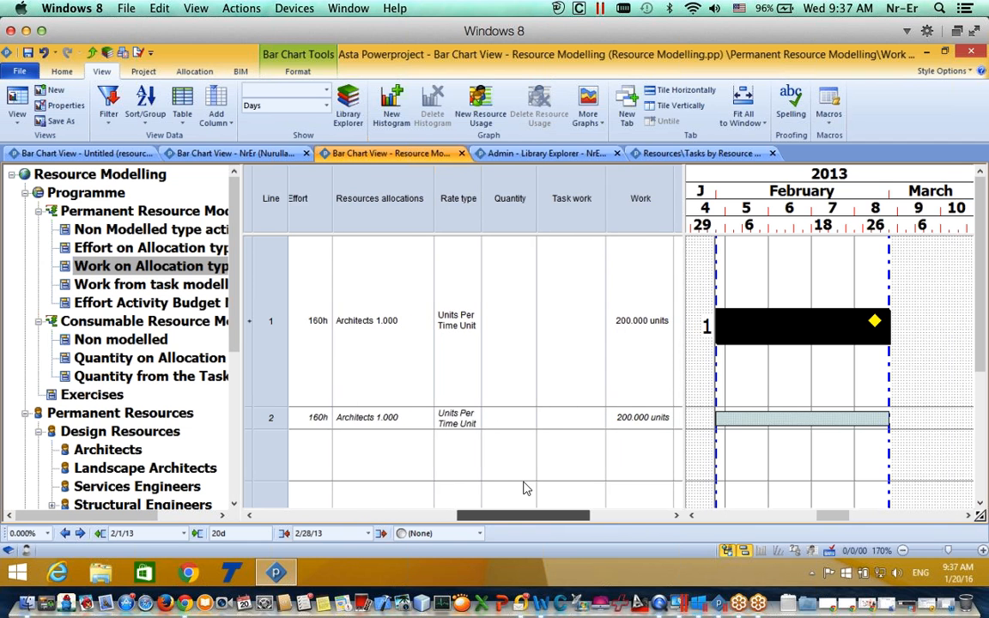
scroll(526, 489, "right", 5)
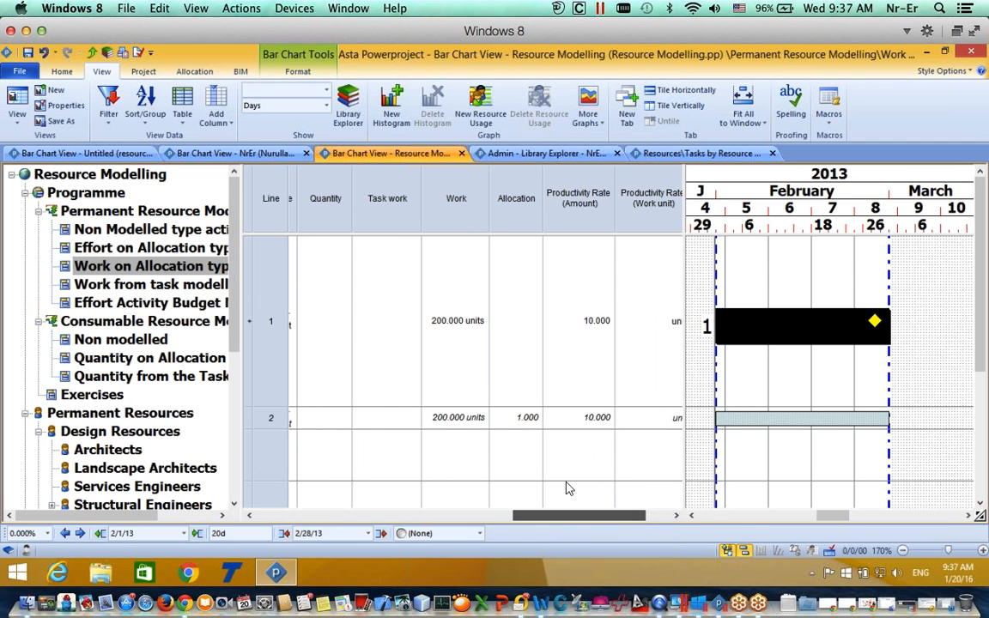
left_click(455, 428)
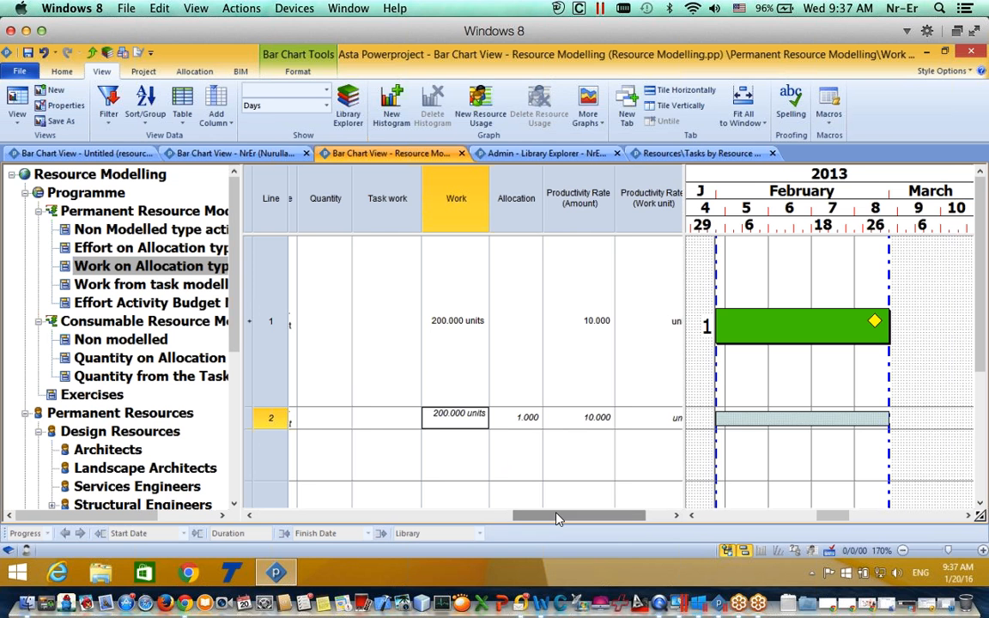
left_click_drag(557, 519, 551, 519)
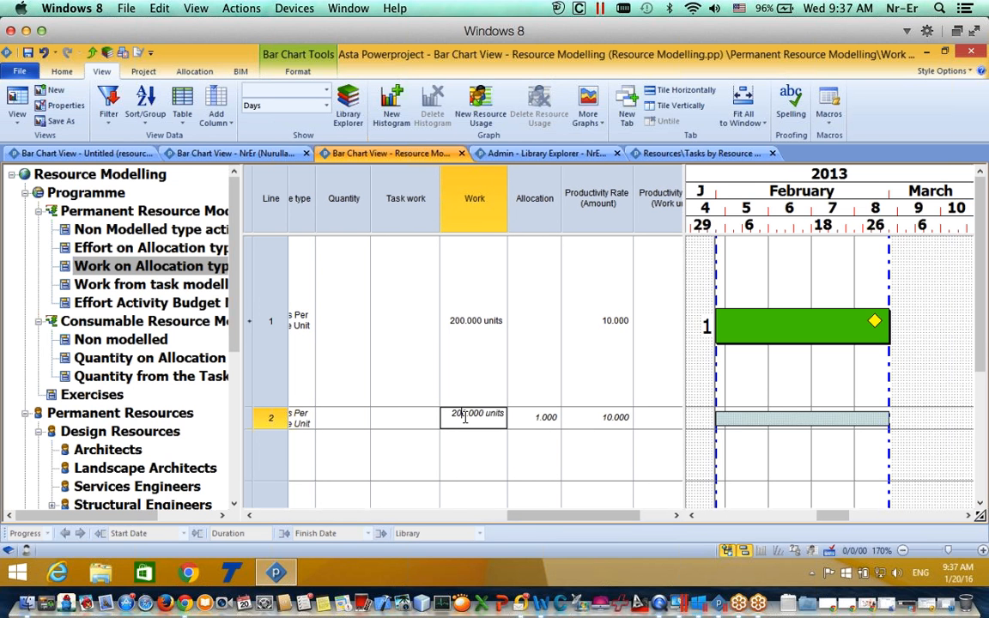
left_click_drag(465, 413, 444, 414)
type("100")
left_click(496, 448)
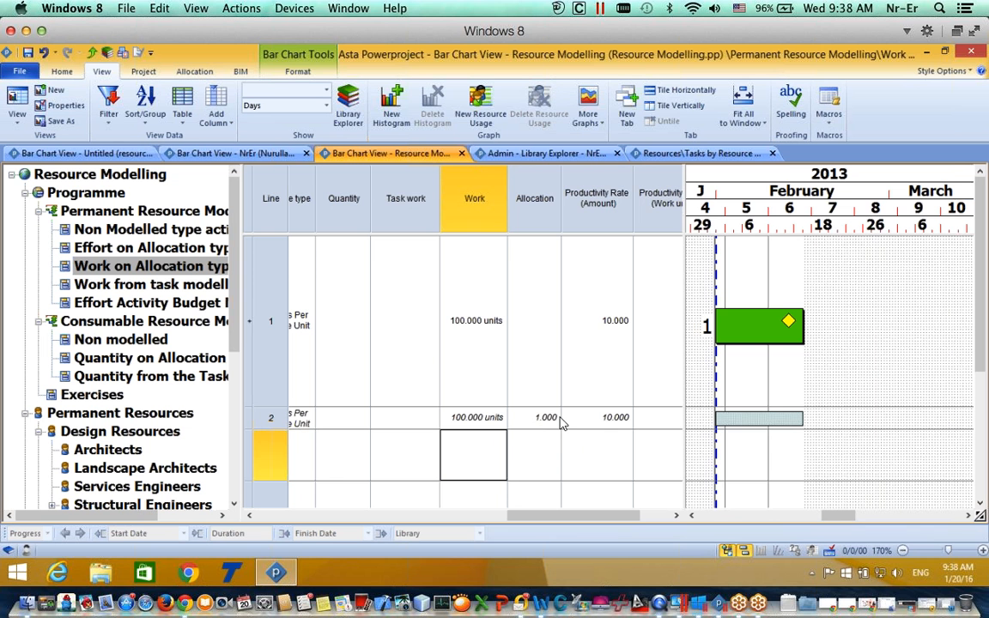
left_click_drag(540, 518, 572, 518)
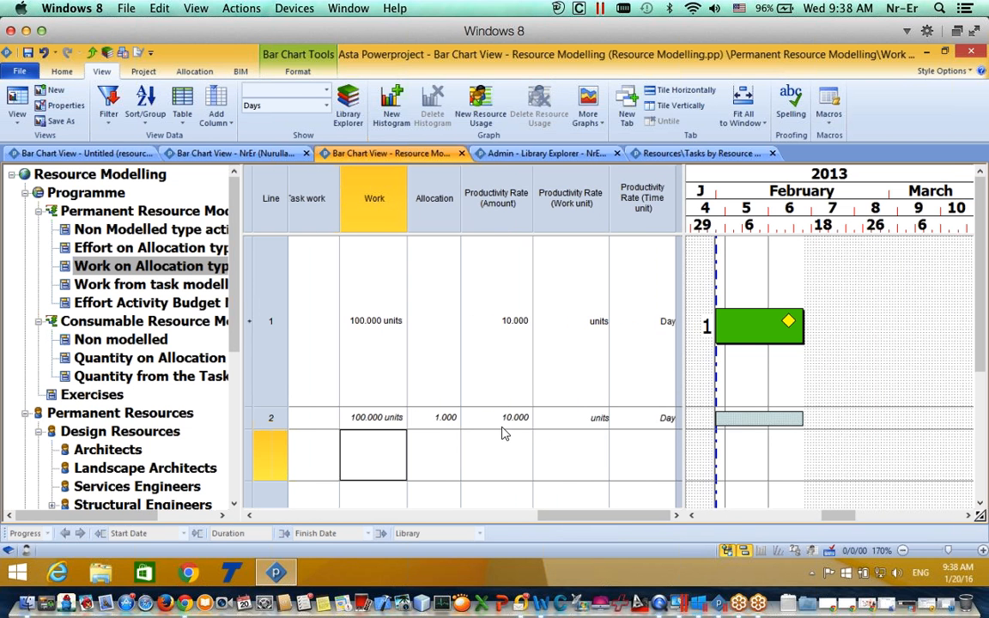
left_click(772, 342)
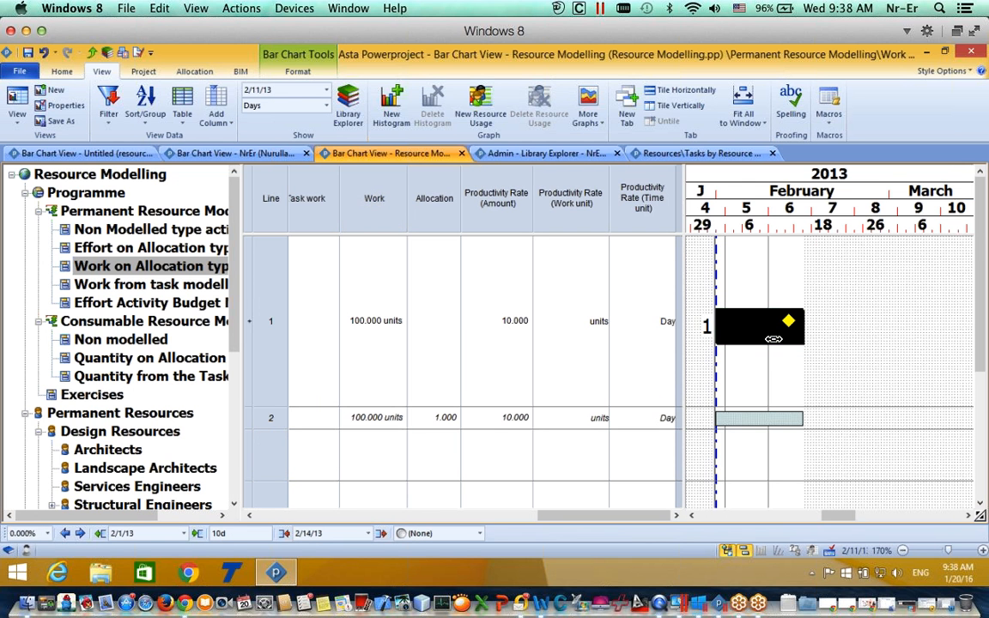
Step: Lower row 2's productivity rate to 2 units per day, stretching task 1 to 50 days
left_click(512, 419)
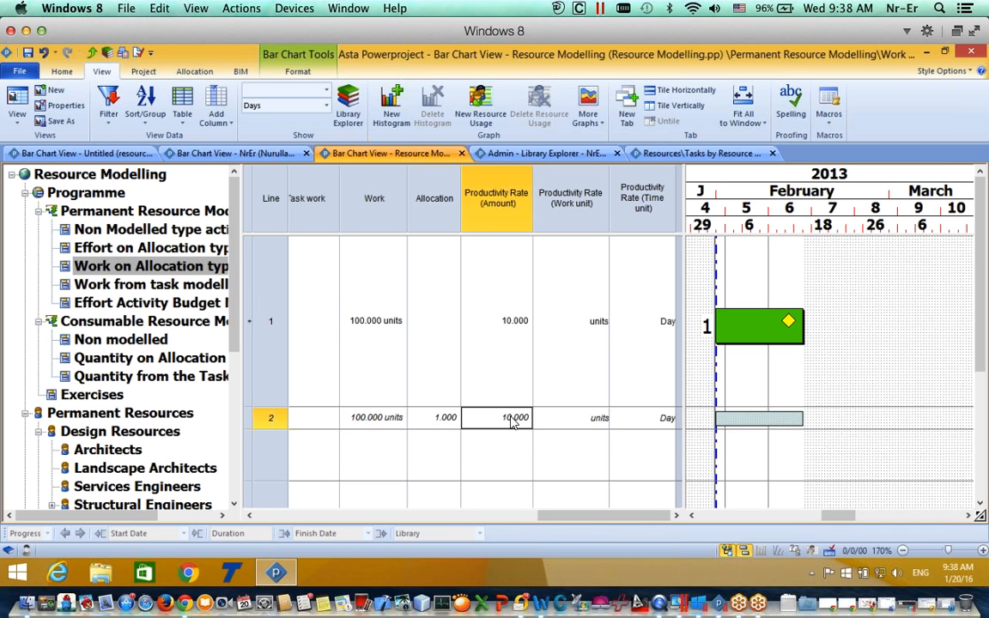
left_click(512, 418)
key("Return")
key("BackSpace")
key("BackSpace")
type("2")
left_click(482, 451)
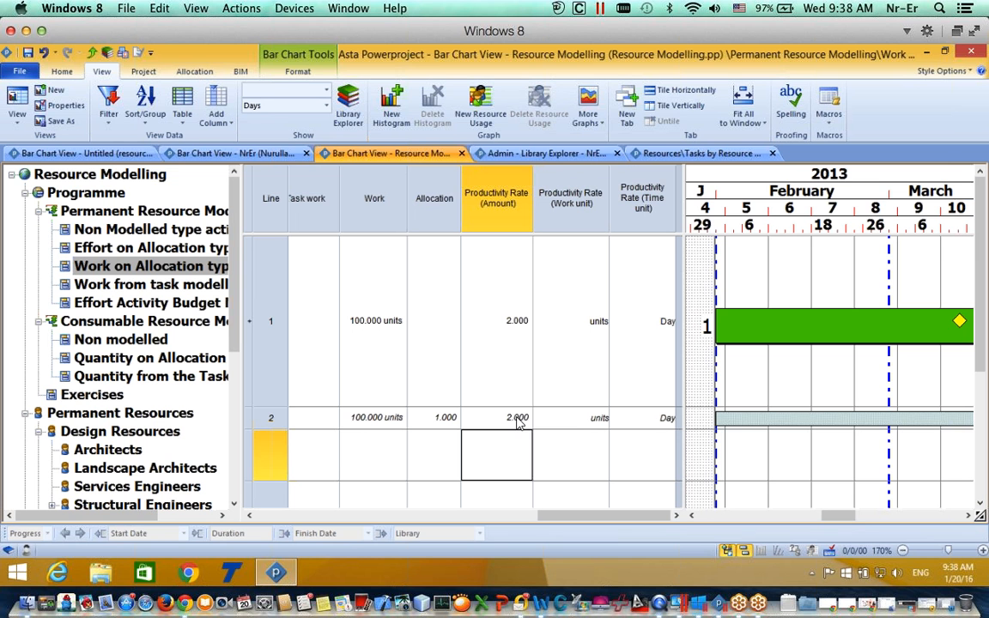
left_click(766, 322)
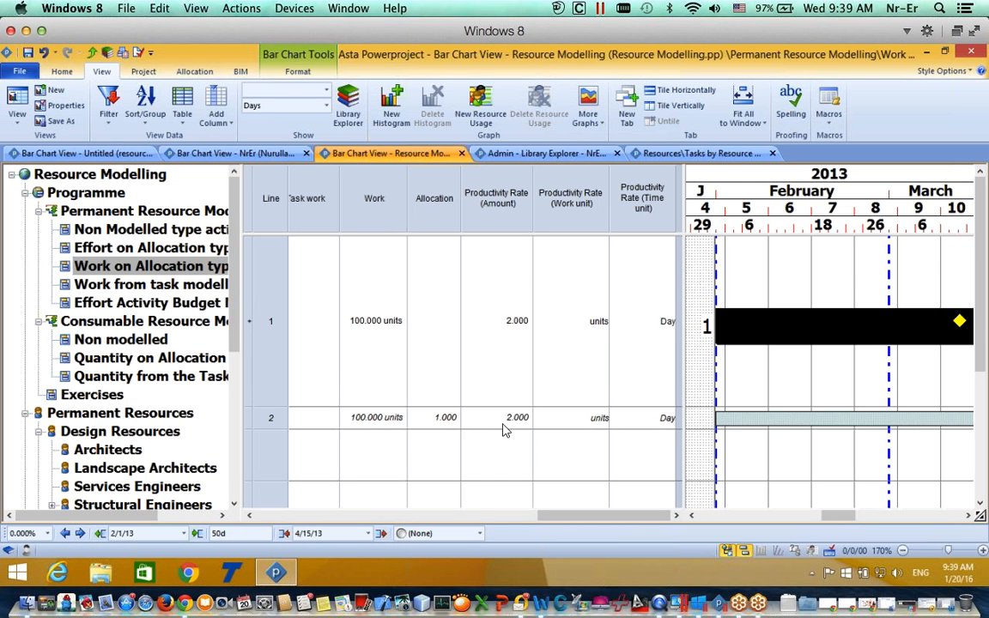
Step: Set row 2's allocation to 5, bringing task 1 back to 10 days
left_click(446, 420)
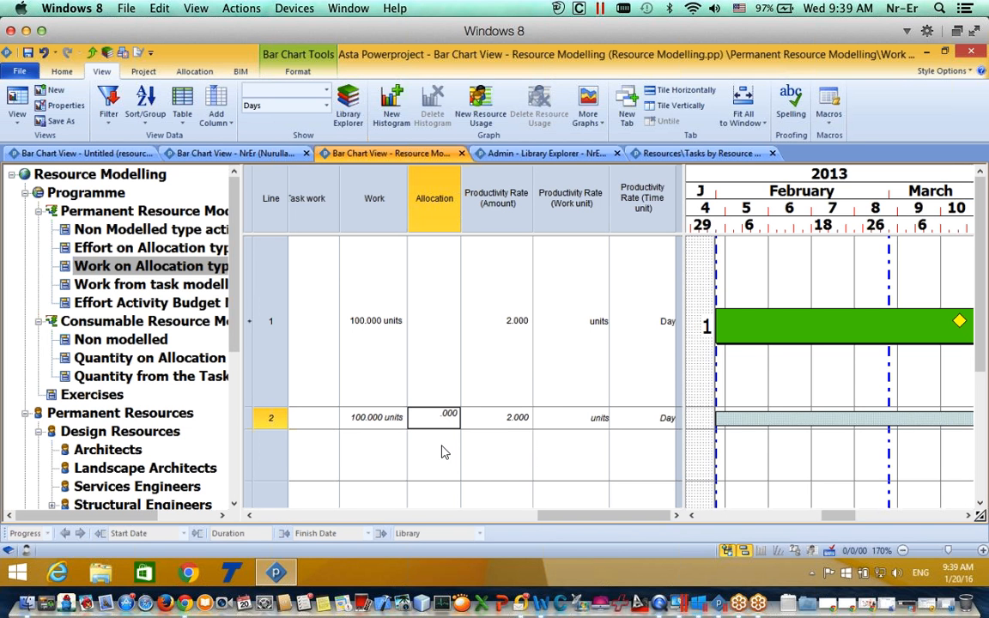
type("5")
left_click(504, 453)
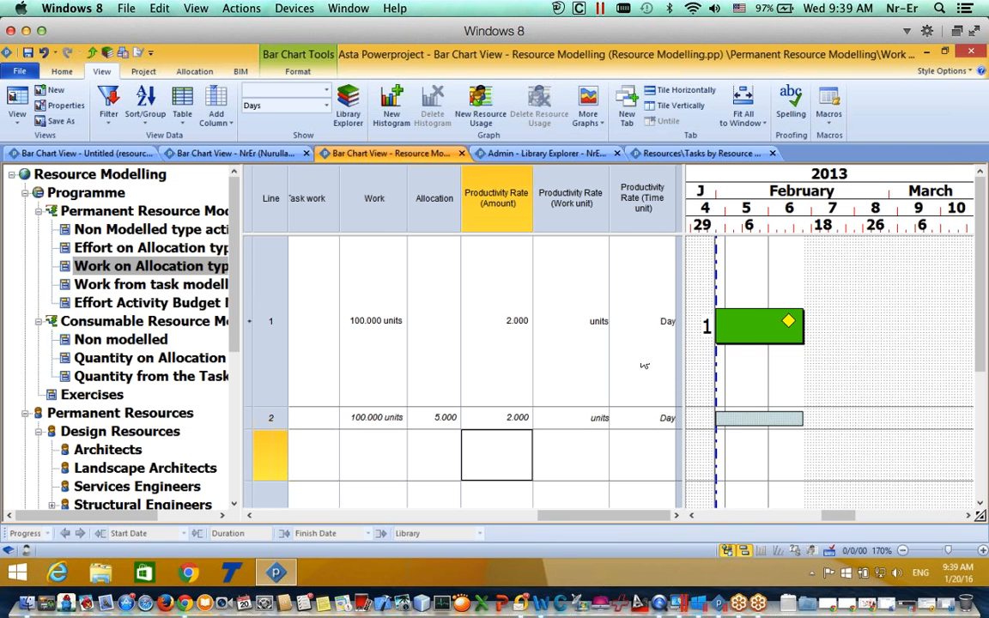
left_click(762, 324)
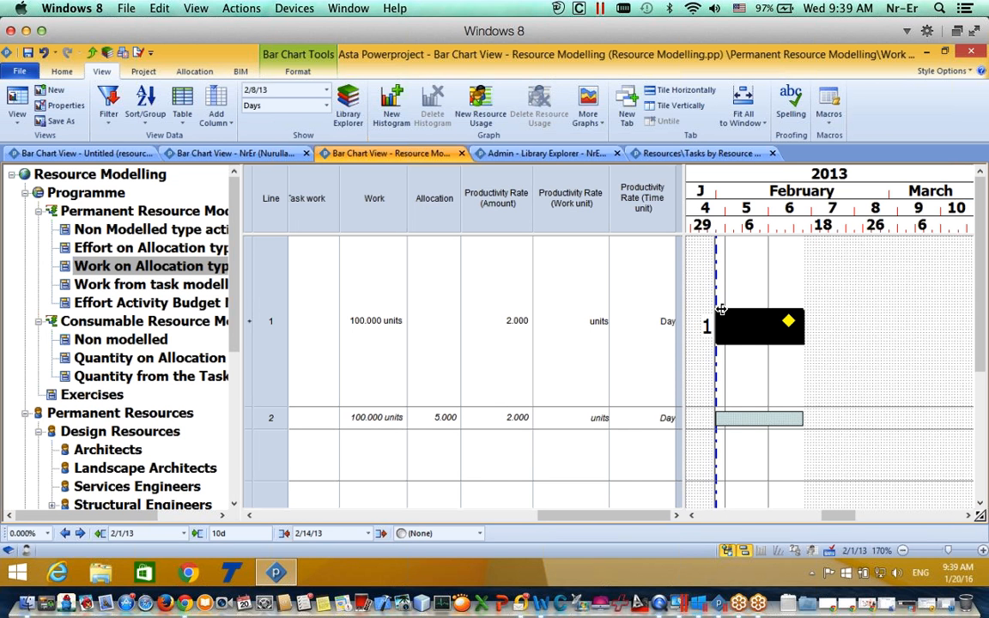
Step: Set the Architects work rate to 5 per Hour in the allocation's Modelling settings
double_click(738, 418)
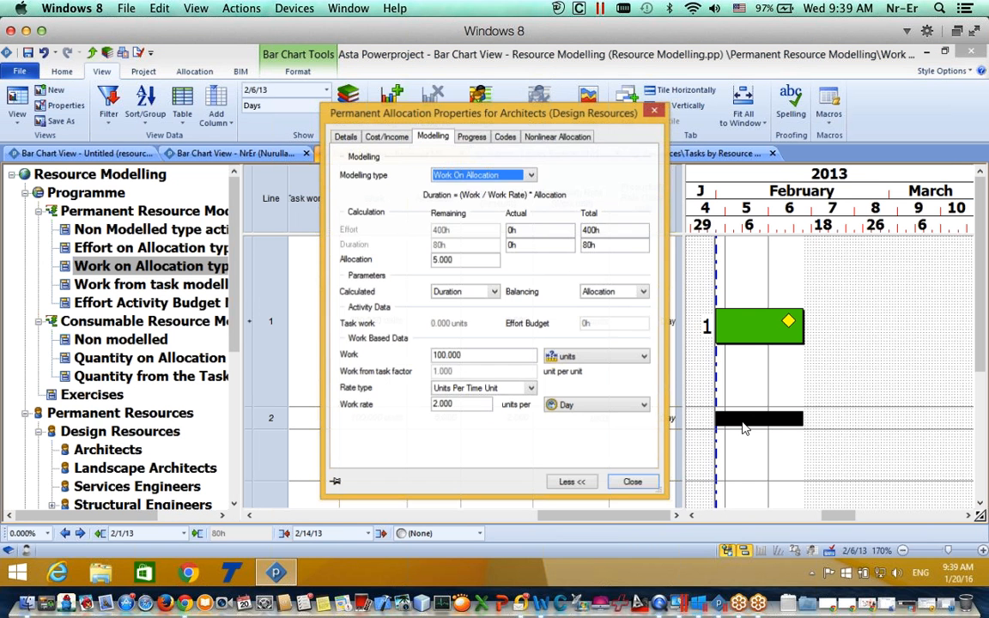
left_click_drag(477, 405, 398, 397)
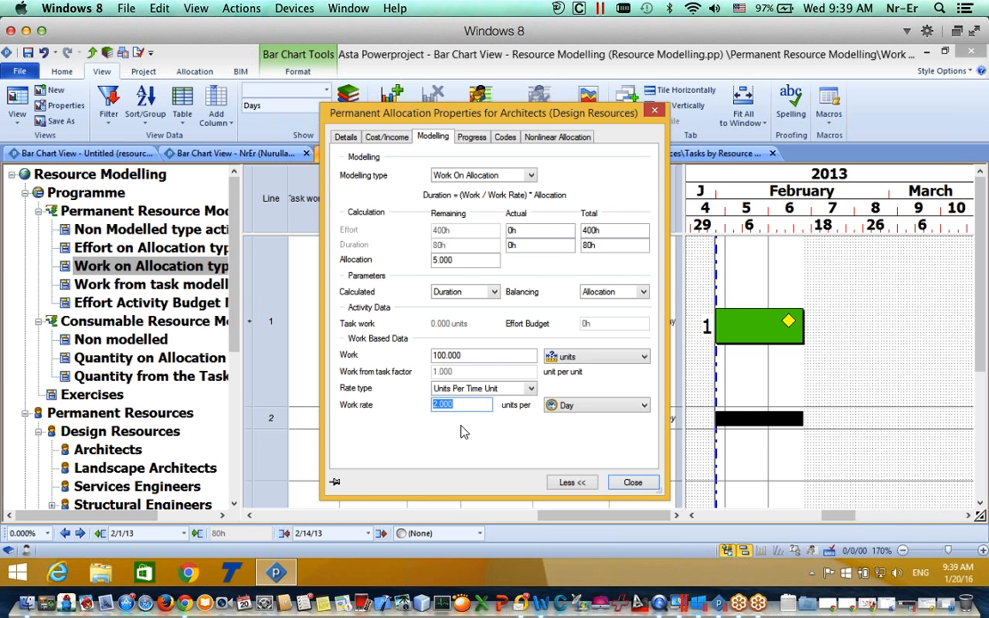
type("10")
left_click(589, 413)
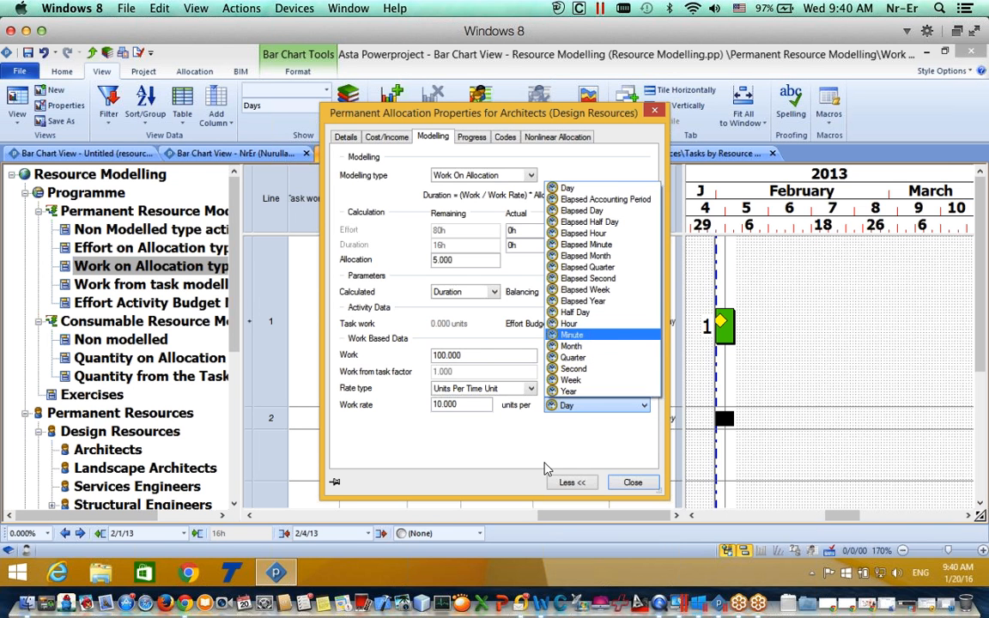
left_click(573, 422)
left_click(599, 406)
left_click(592, 323)
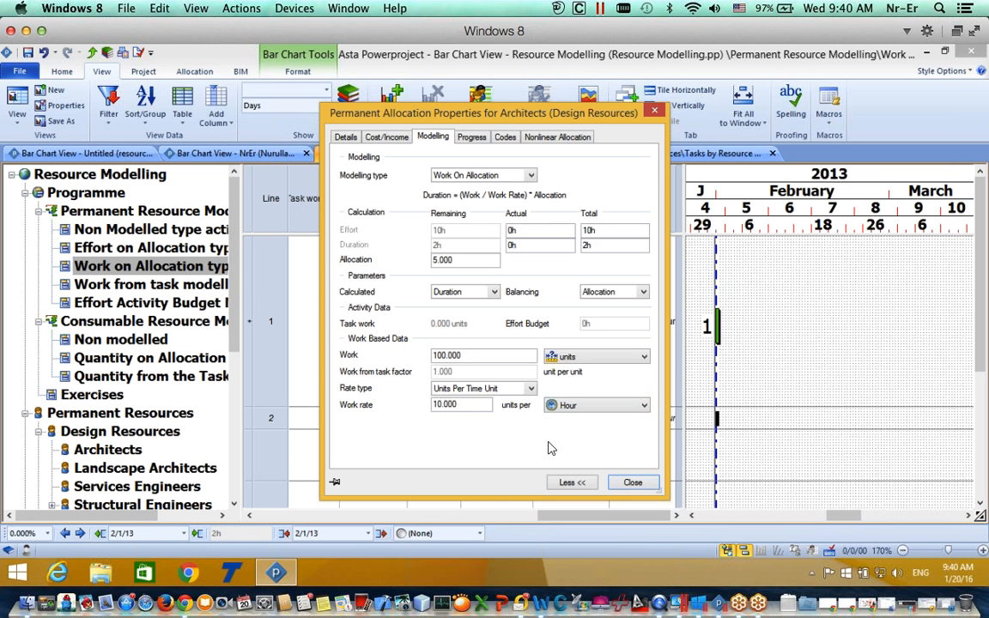
double_click(470, 411)
key("BackSpace")
type("5")
left_click(632, 482)
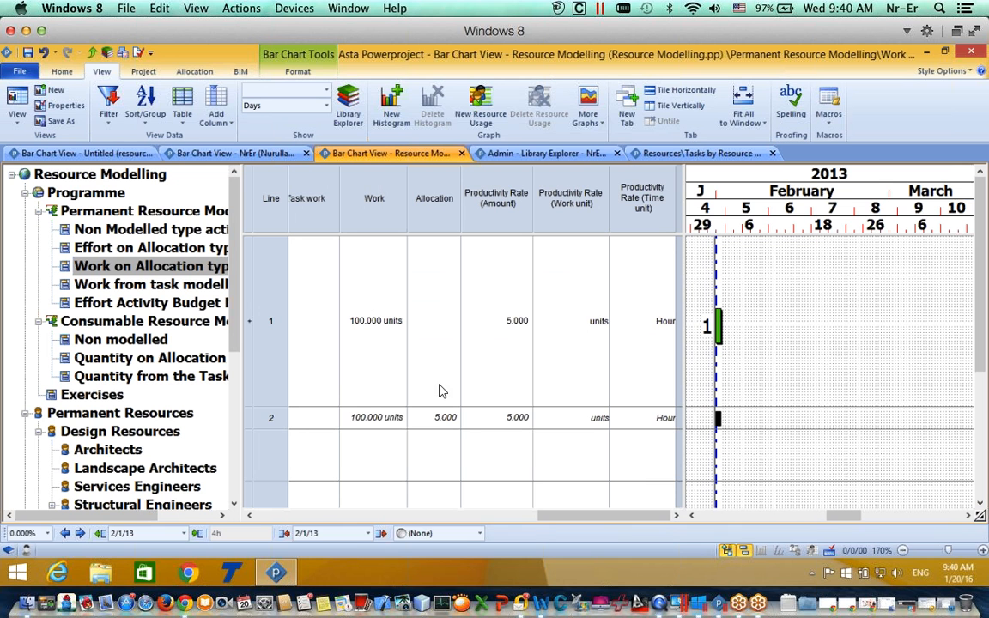
Step: Enter 500 in row 2's Work cell and 2 in its Allocation cell, giving a 6d 2h task
left_click(359, 417)
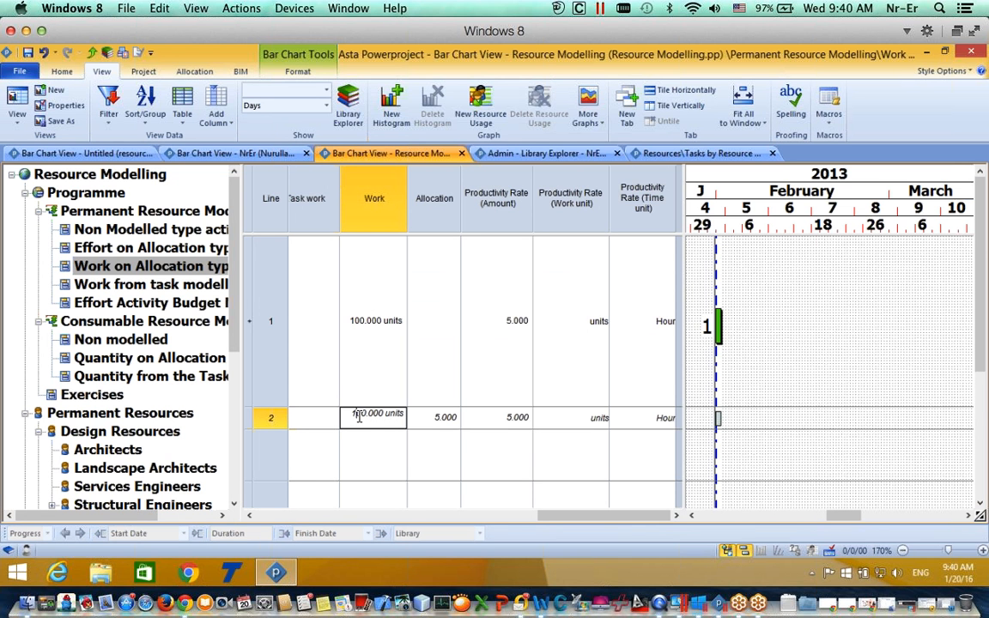
type("5")
left_click(375, 464)
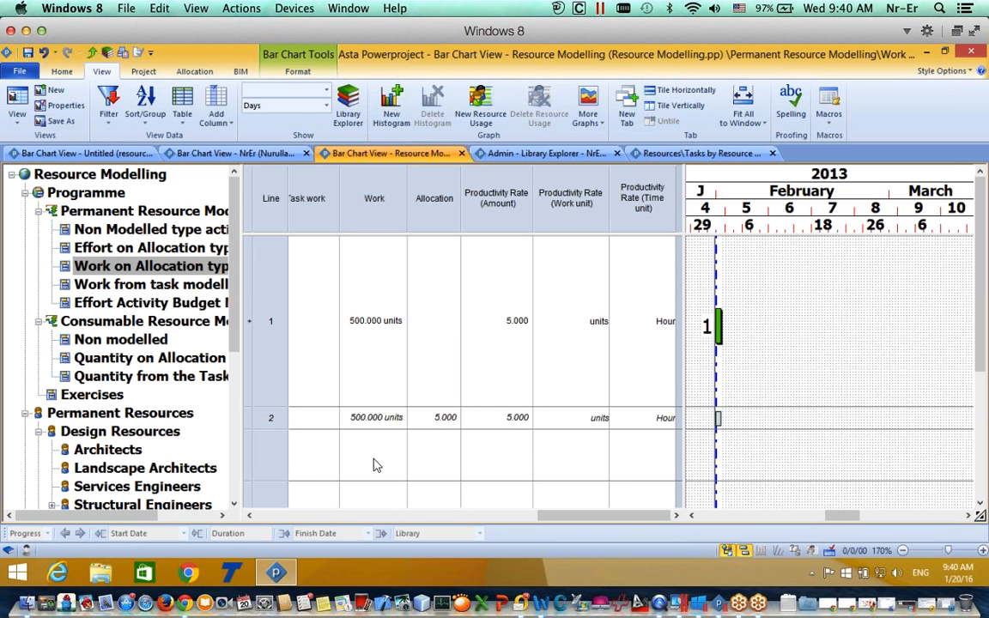
left_click(438, 418)
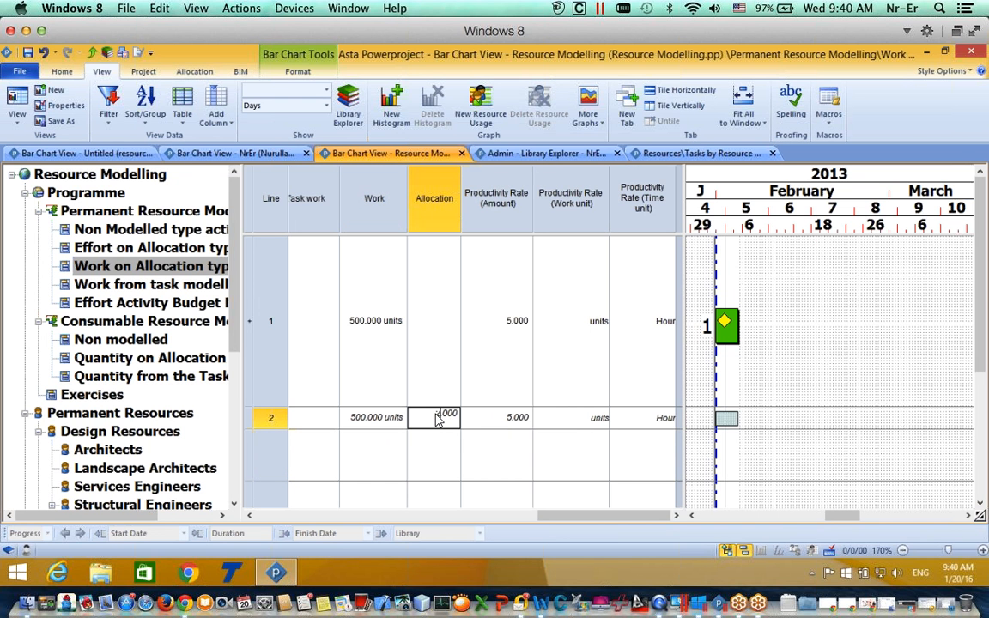
type("2")
left_click(492, 457)
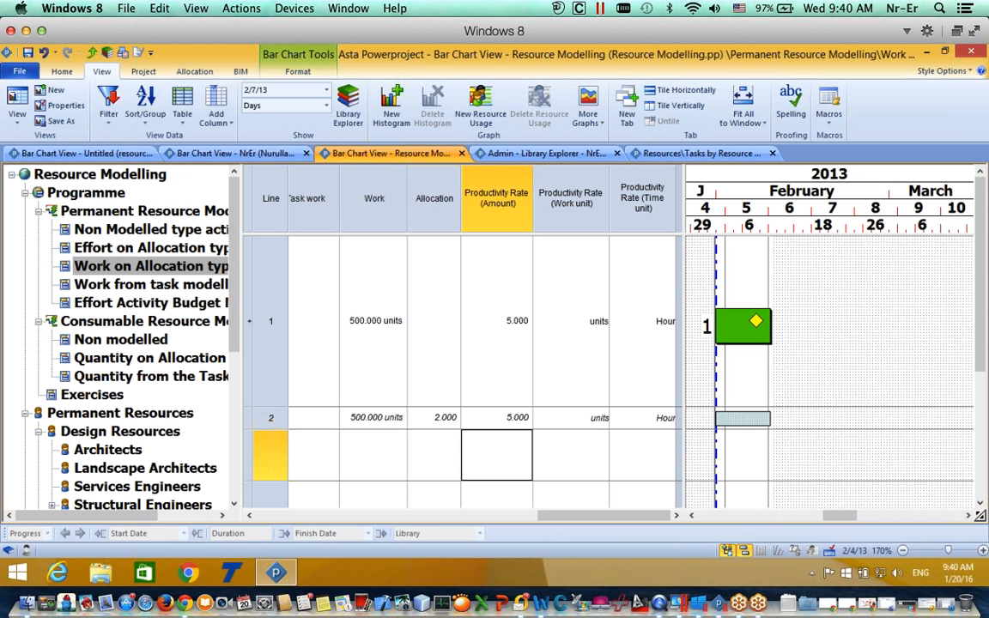
left_click(722, 335)
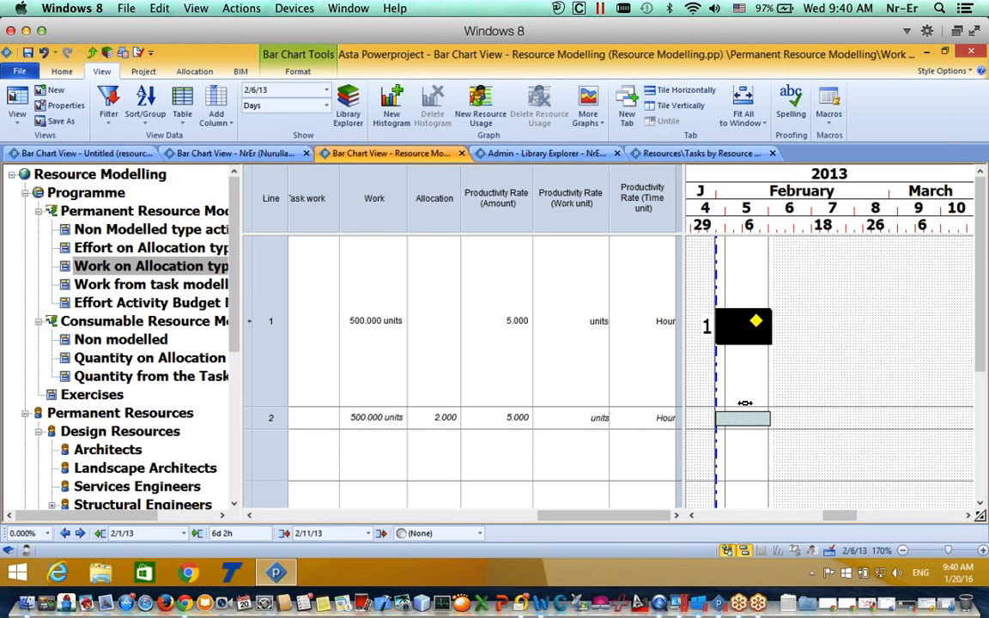
Step: Set the Architects allocation's Work unit to units
double_click(726, 331)
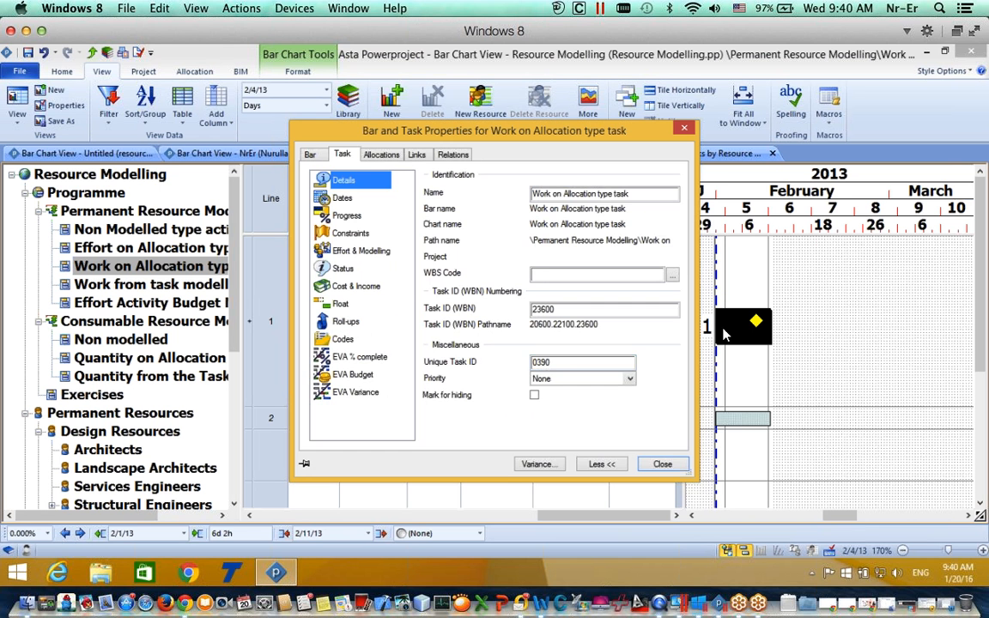
left_click(662, 464)
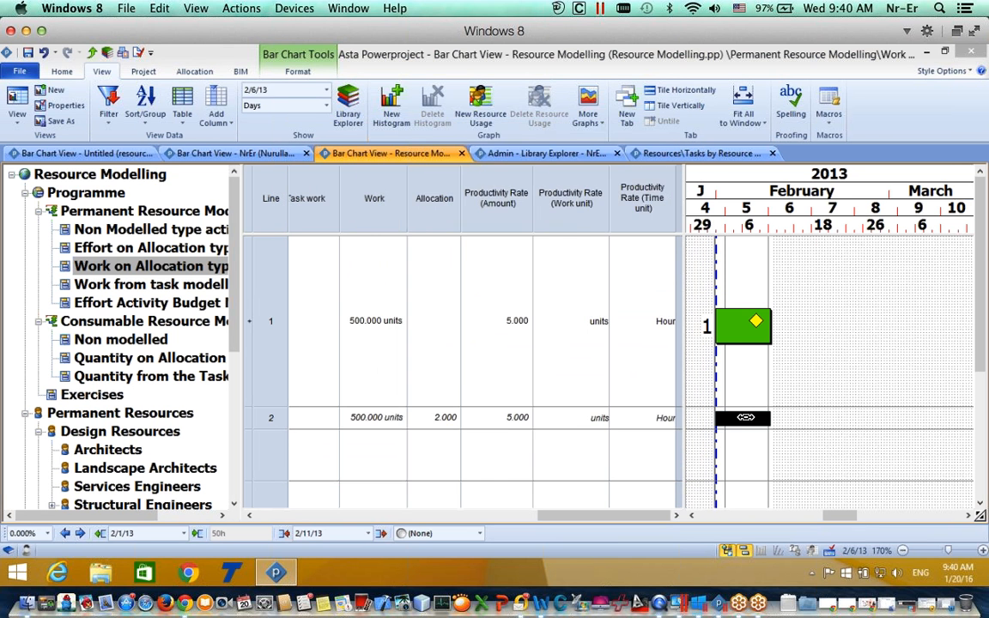
double_click(746, 417)
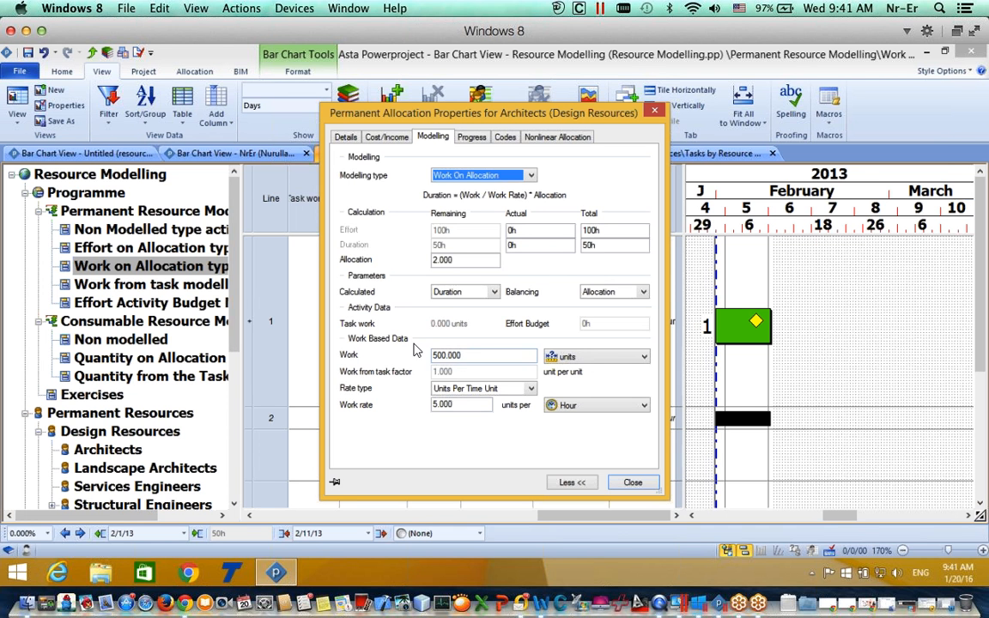
left_click(565, 356)
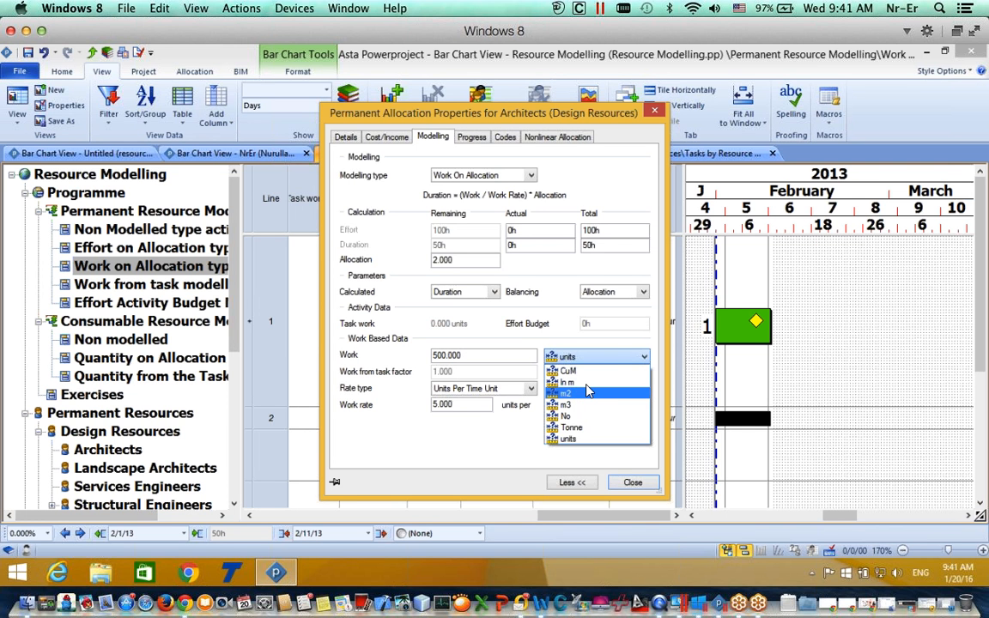
left_click(541, 350)
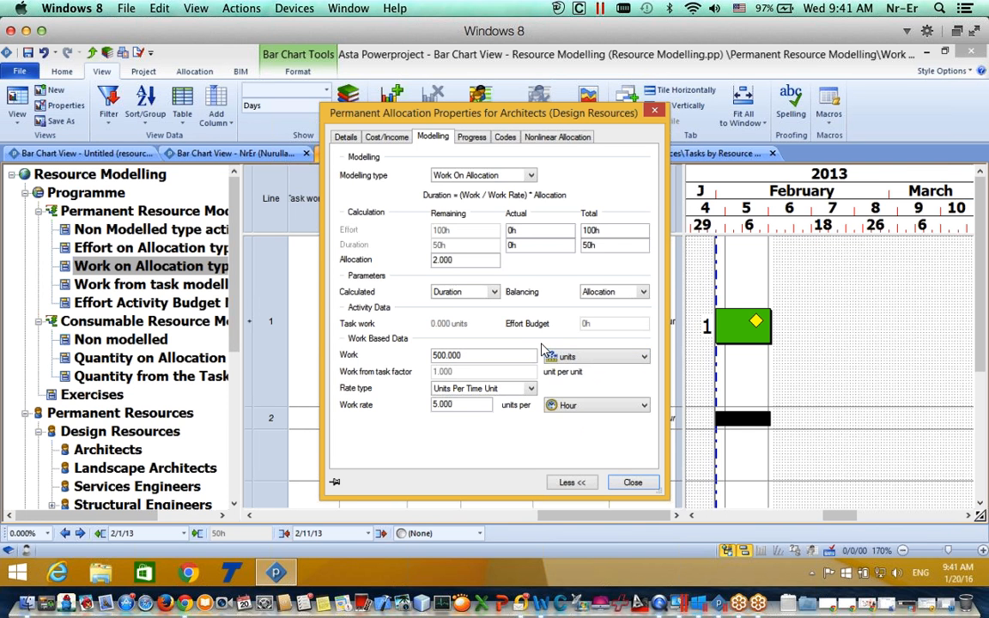
left_click(549, 357)
left_click(582, 361)
left_click(611, 357)
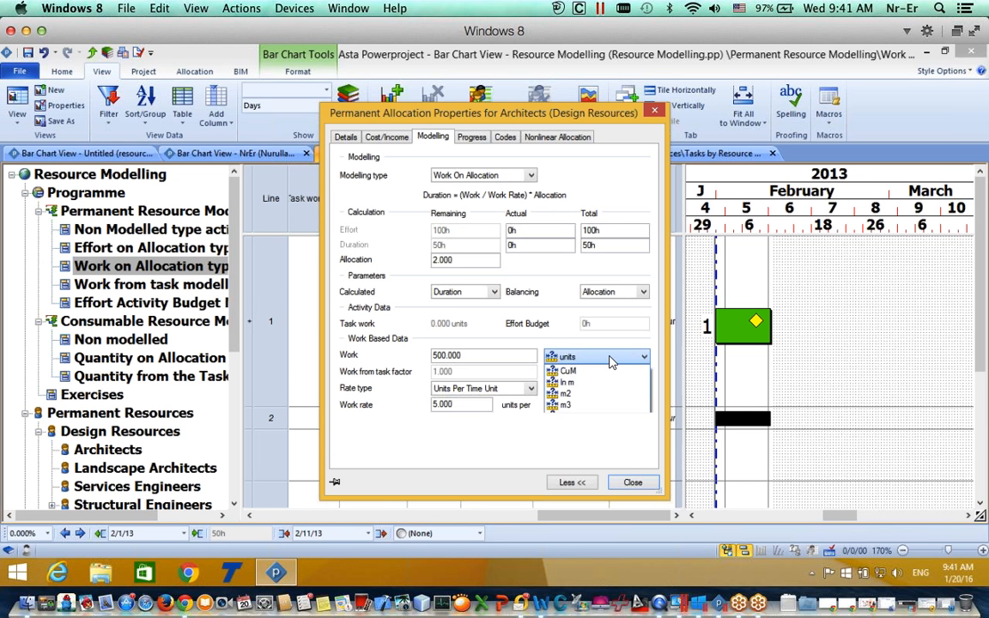
left_click(611, 362)
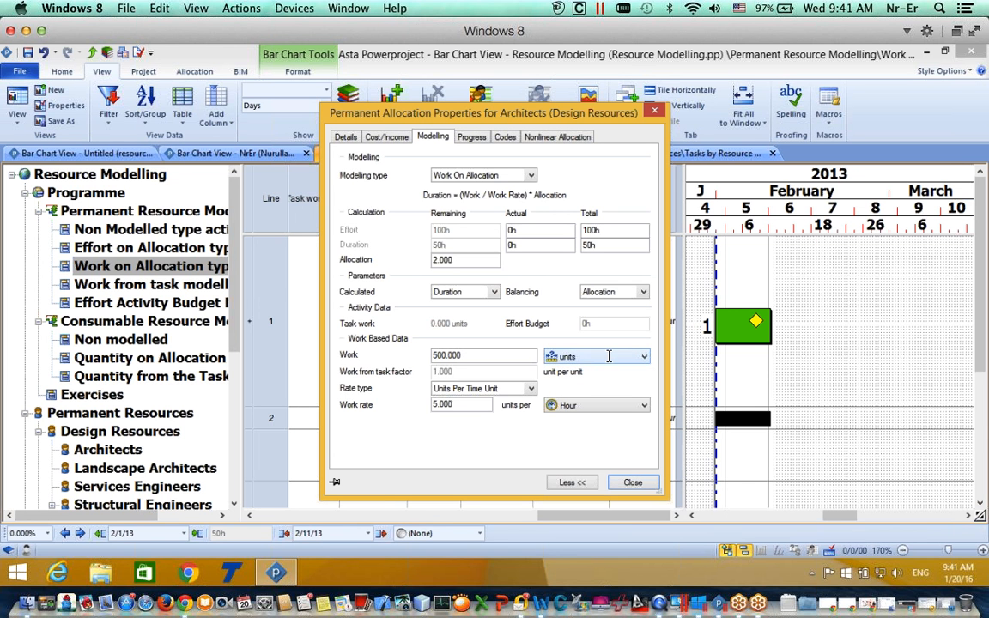
left_click(601, 357)
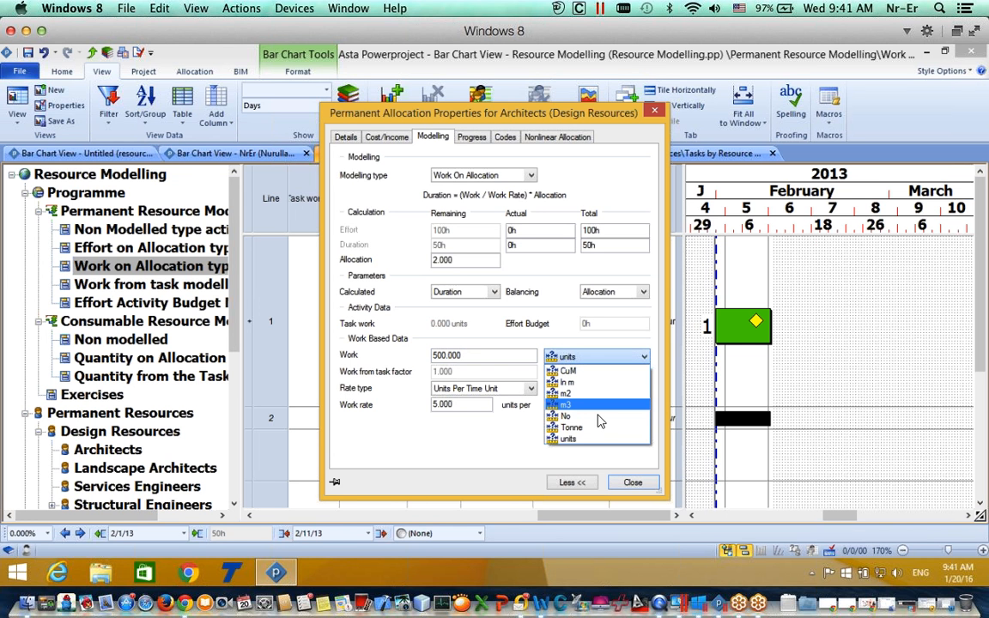
left_click(602, 394)
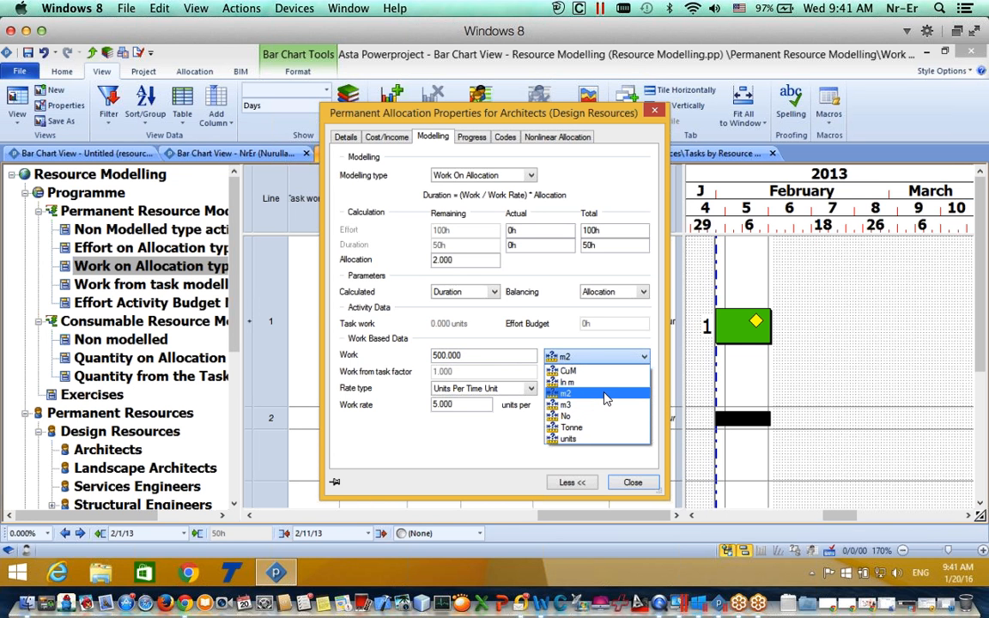
left_click(592, 359)
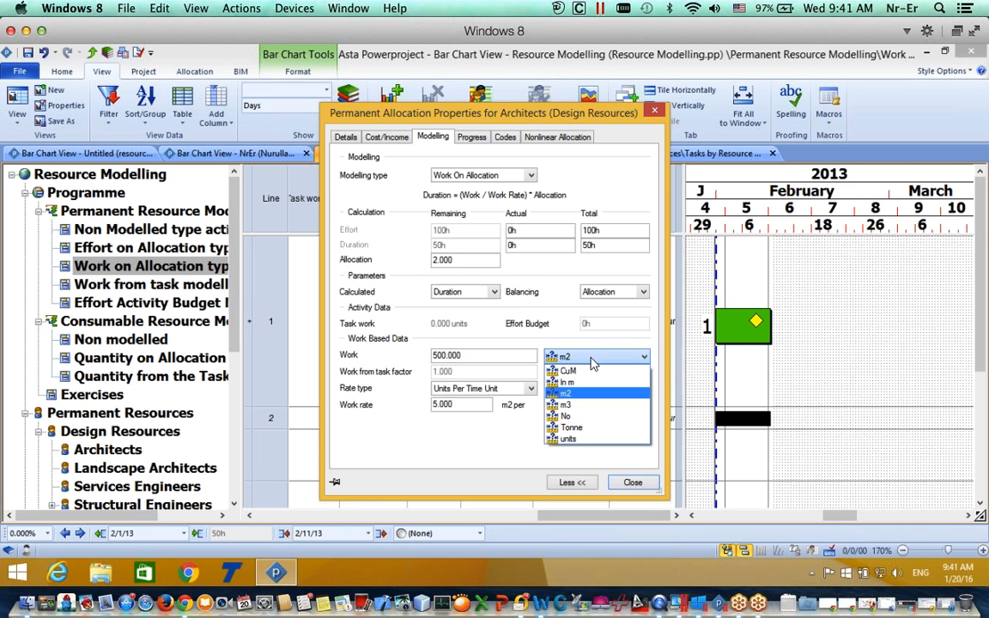
left_click(570, 439)
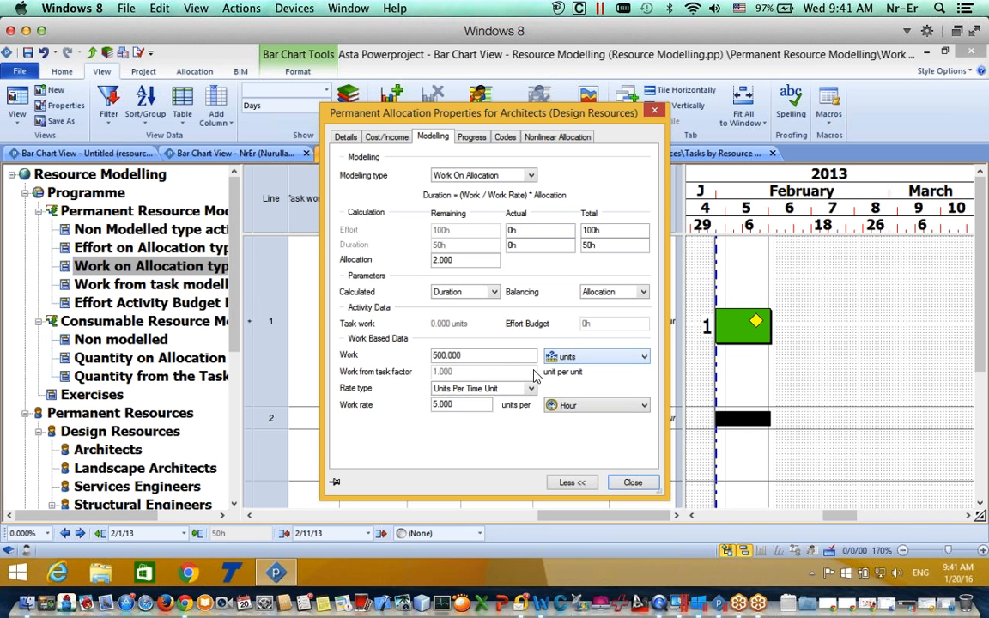
Step: Set the work rate to 2 per Hour against 500 units of work and apply
left_click_drag(468, 355, 388, 355)
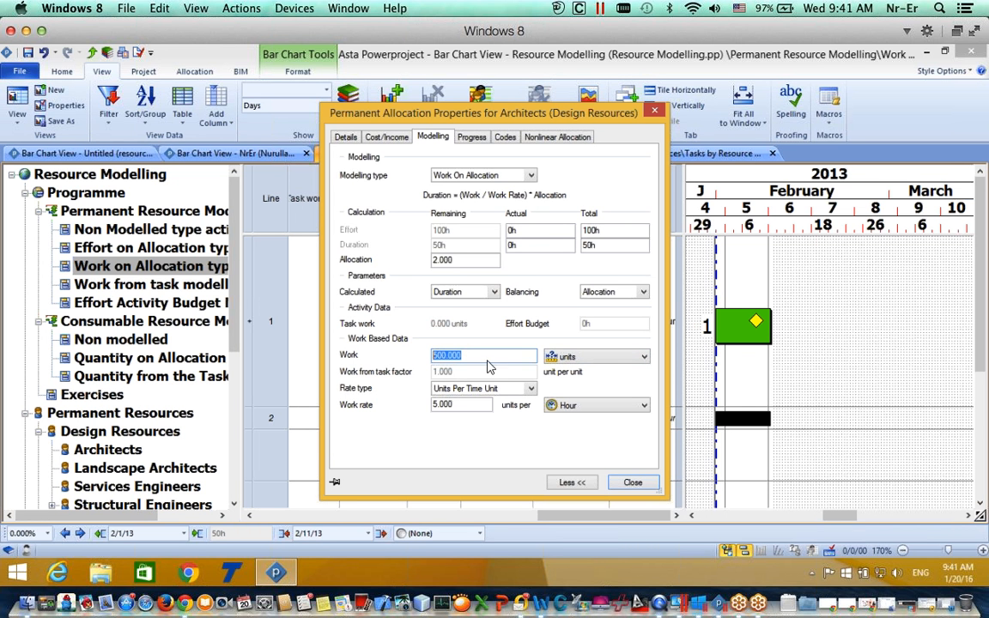
left_click_drag(473, 406, 420, 406)
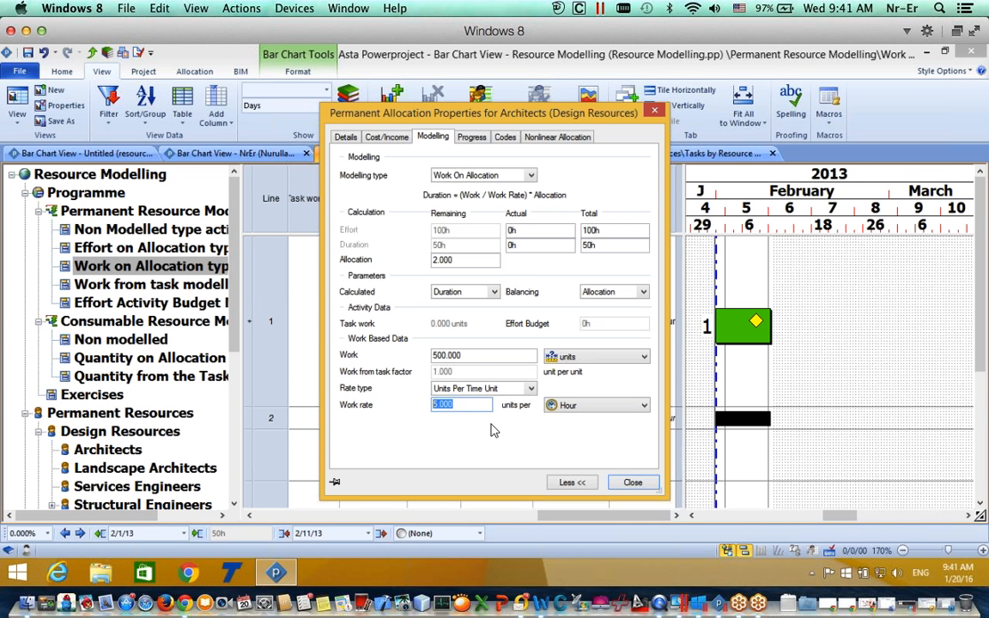
type("1")
left_click(633, 483)
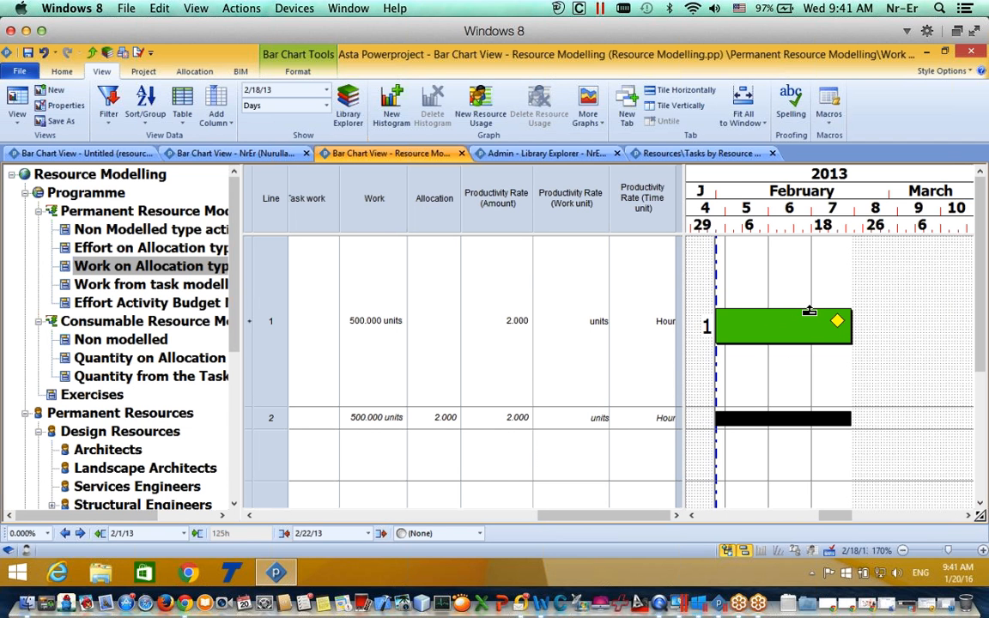
Step: Stretch the task to finish on 3/7, then set row 2's productivity rate to 5
left_click_drag(856, 319, 892, 321)
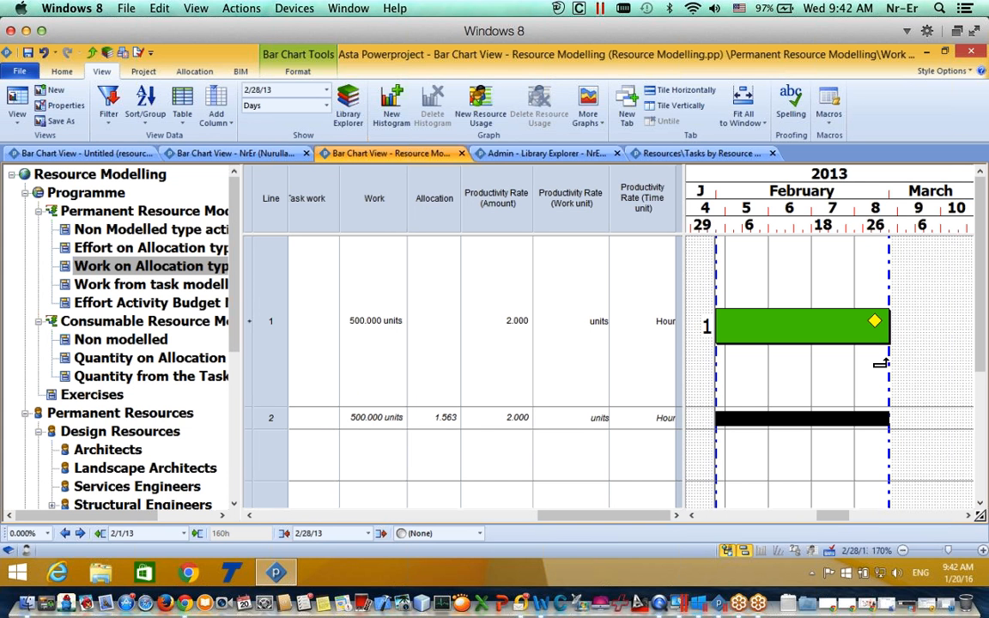
left_click_drag(885, 357, 932, 328)
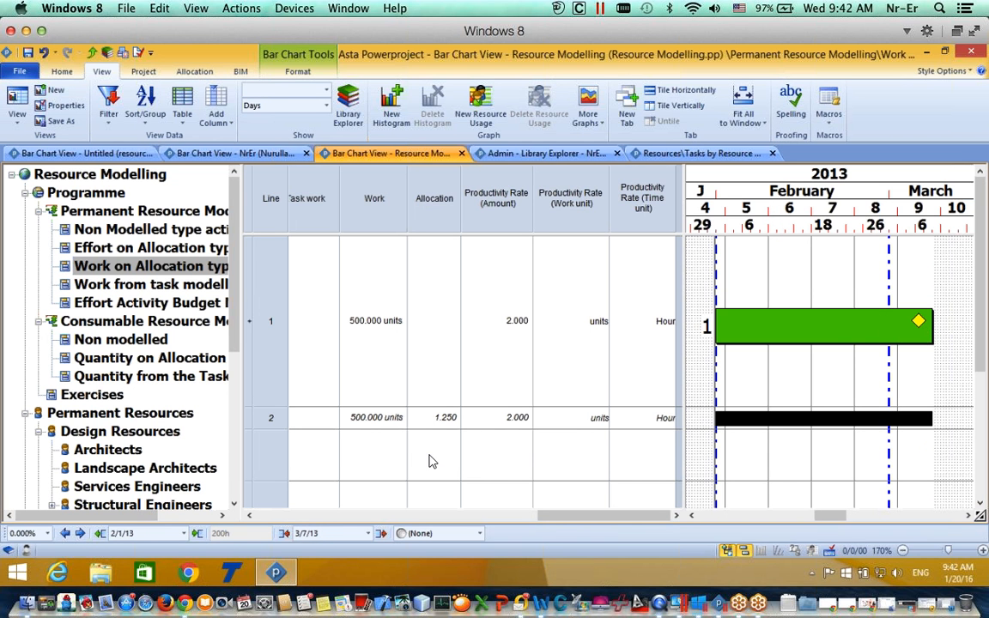
left_click(522, 419)
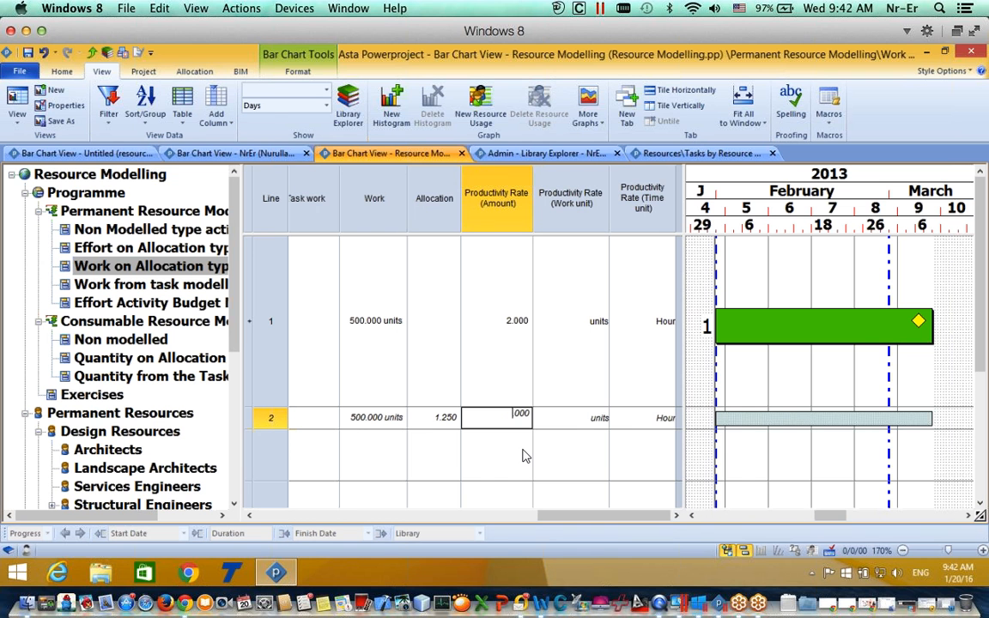
type("5")
left_click(571, 429)
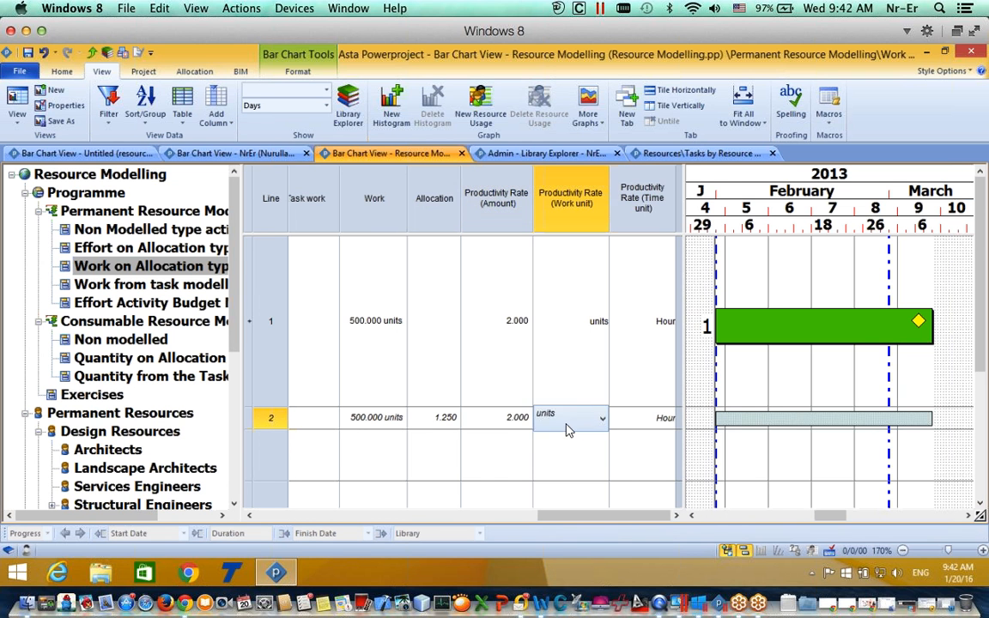
left_click(507, 421)
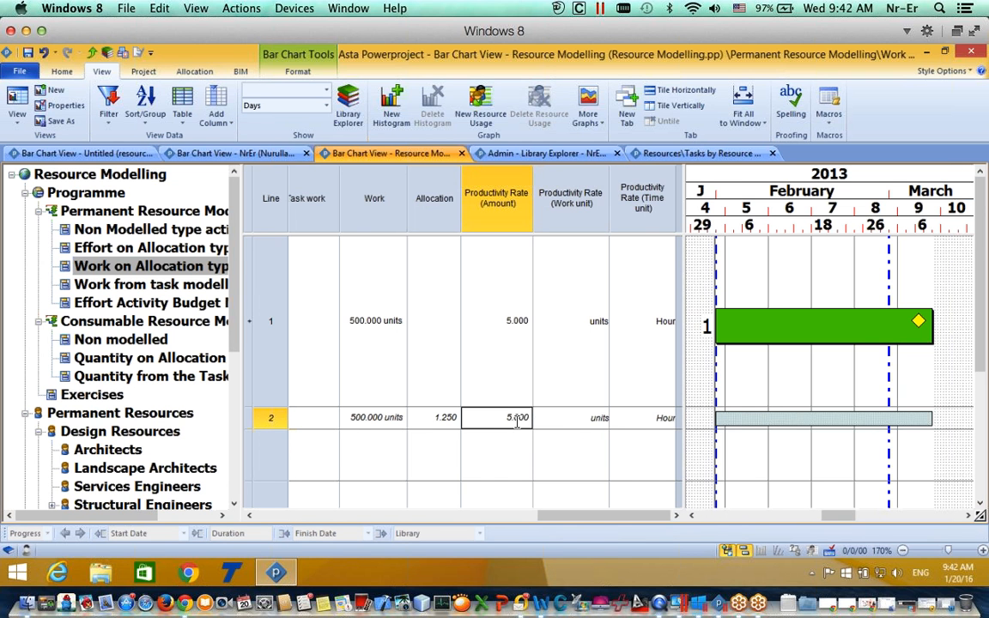
double_click(777, 418)
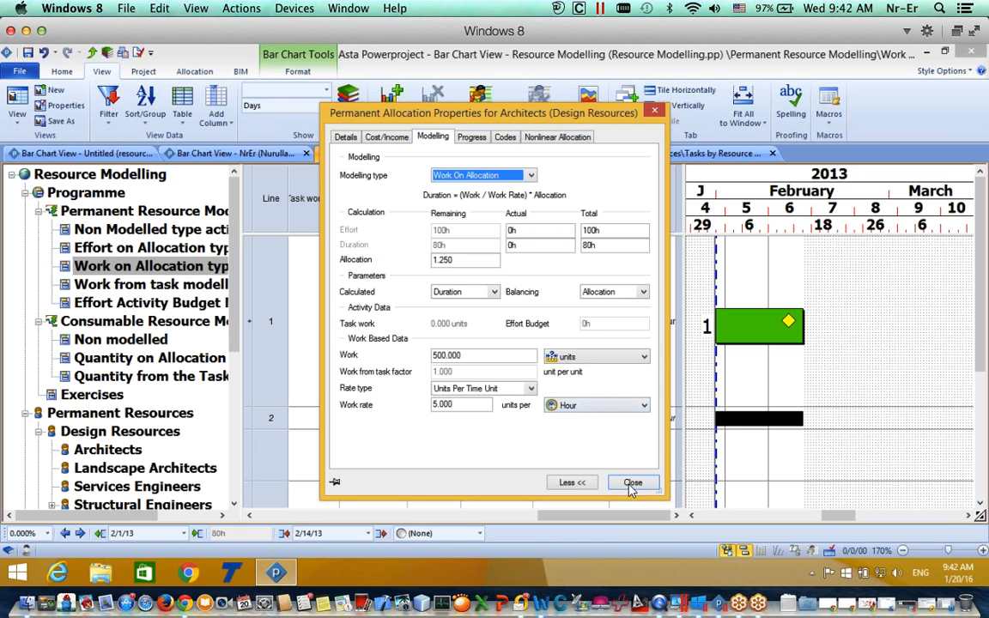
left_click(632, 483)
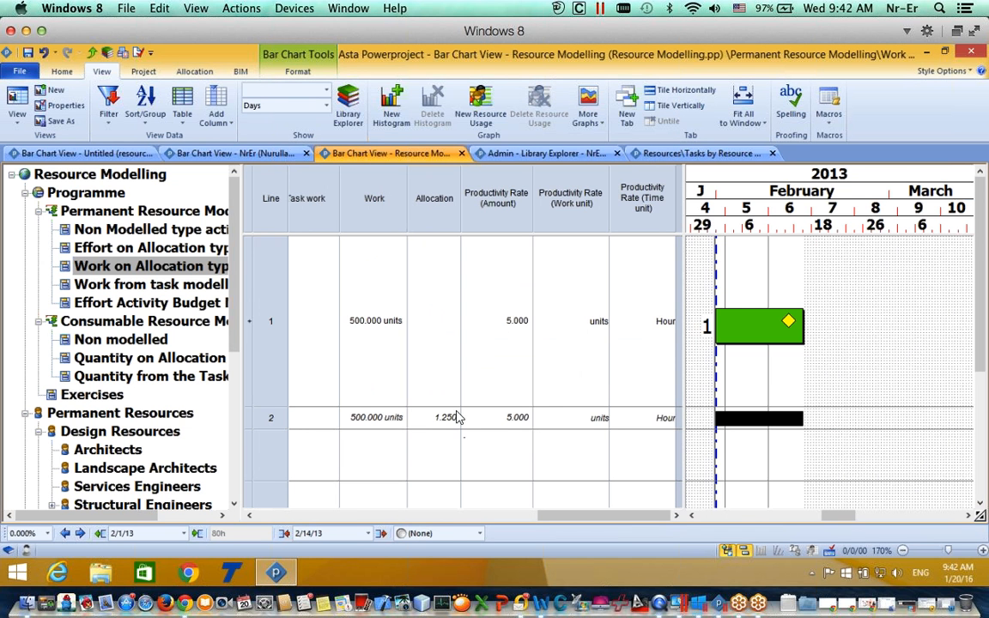
Step: Resize the task to finish on 2/11 and reset row 2's allocation to 2.000
left_click_drag(805, 326, 752, 323)
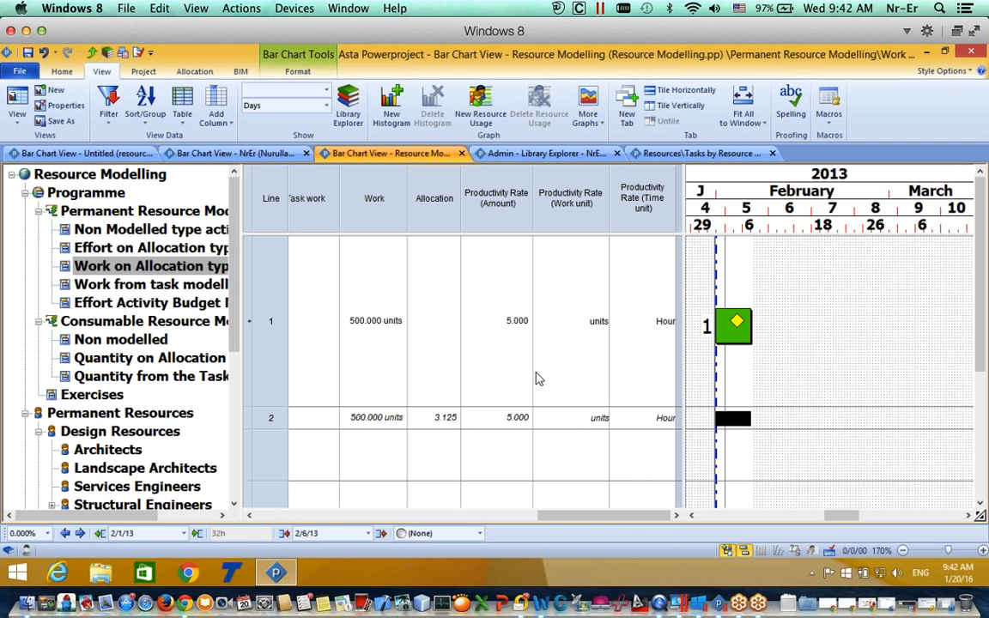
left_click_drag(753, 322, 778, 324)
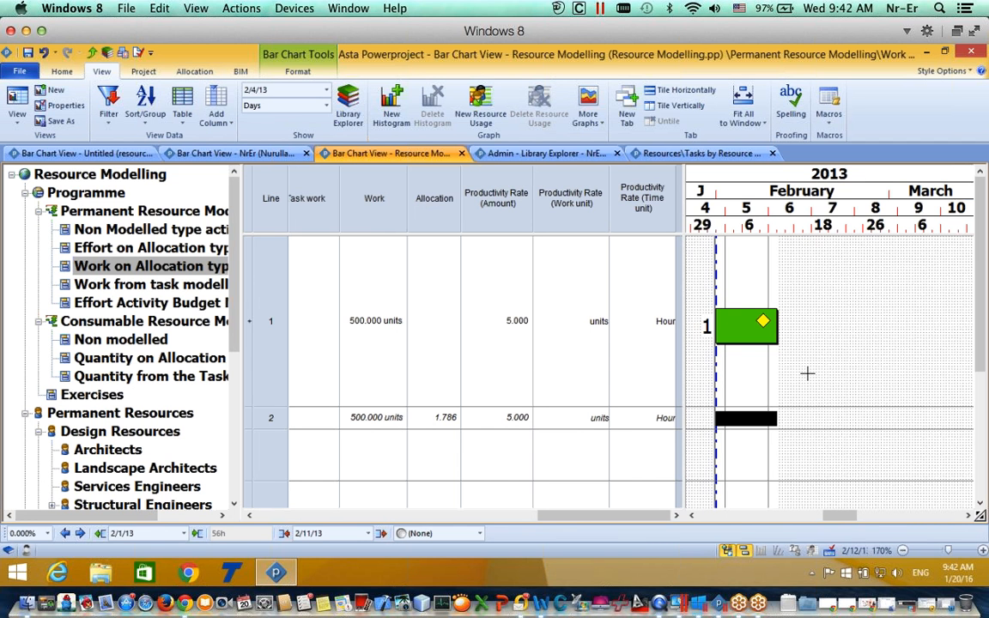
left_click(441, 418)
key("Tab")
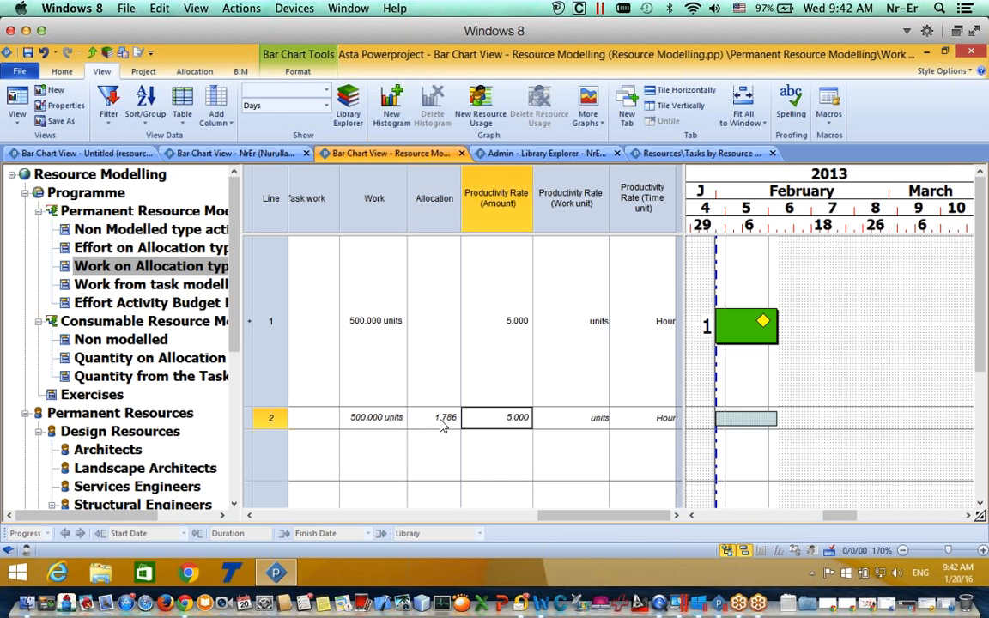
double_click(445, 418)
key("BackSpace")
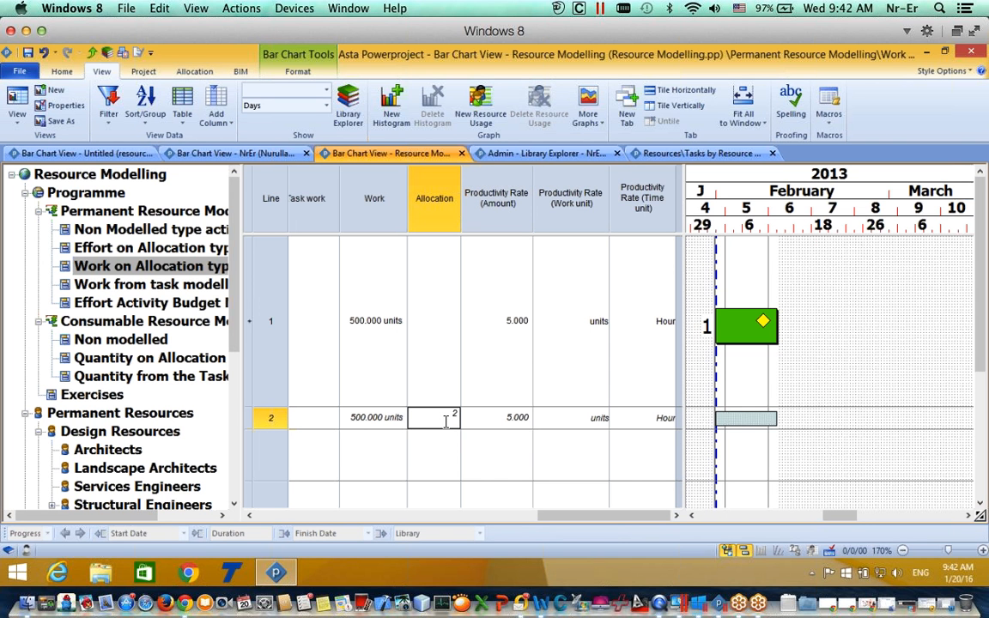
key("Return")
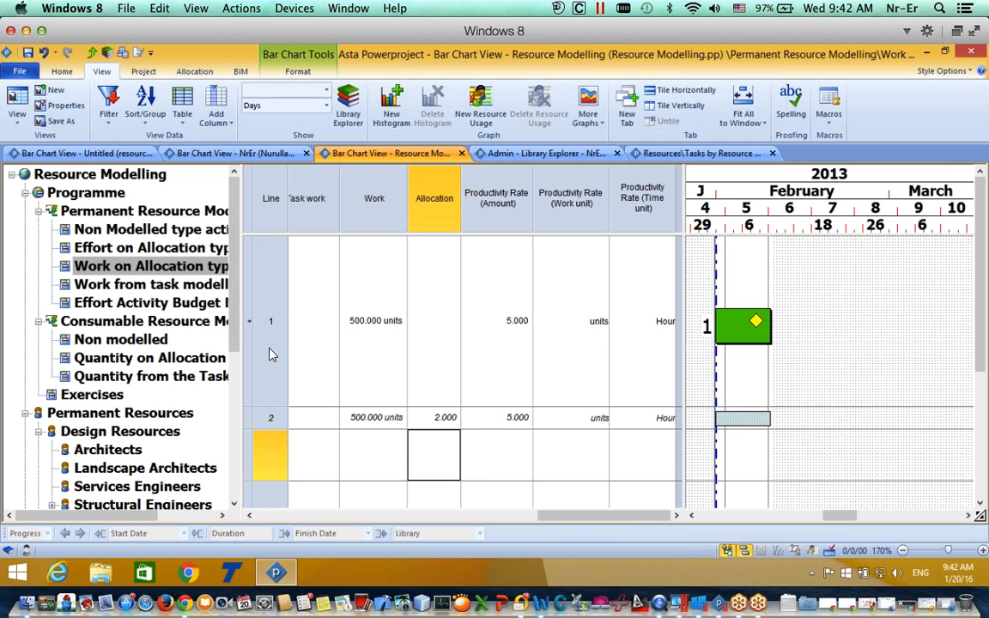
Step: Switch to the Work from task modelled type example and delete the Ductworkers allocation bar
left_click(138, 292)
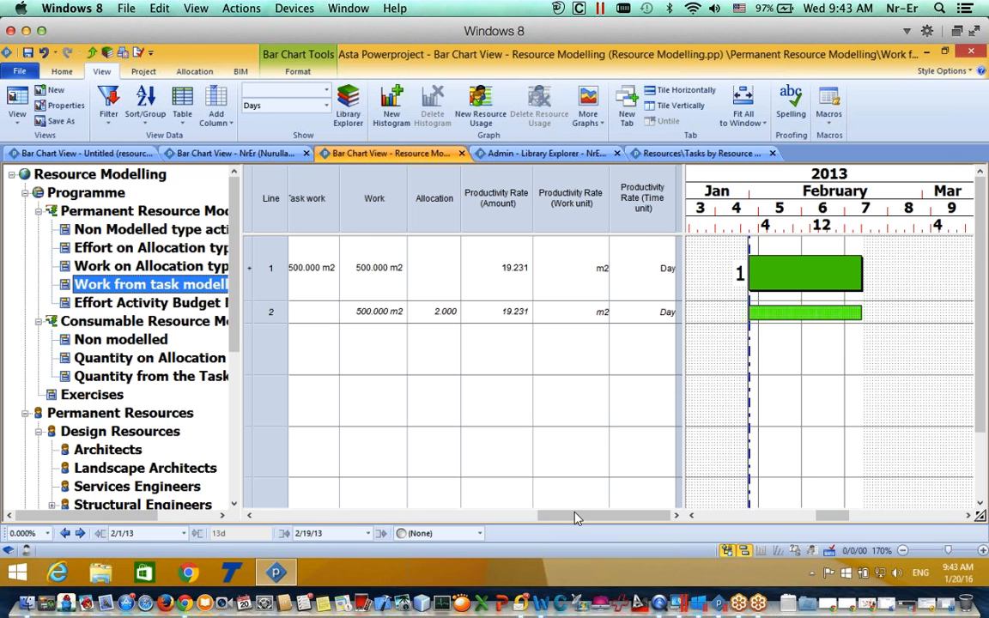
left_click_drag(577, 515, 531, 518)
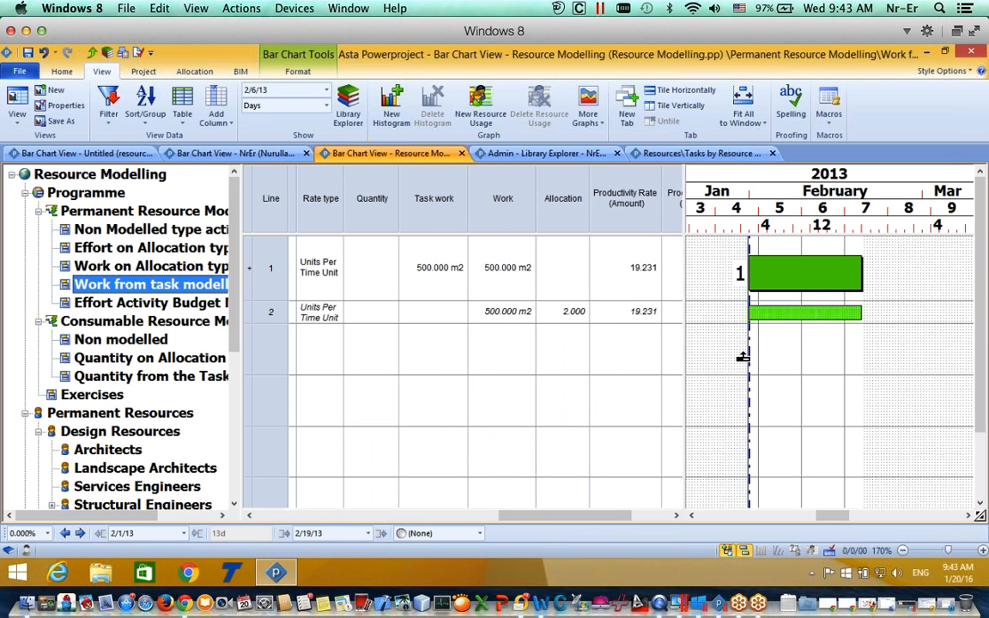
left_click(798, 269)
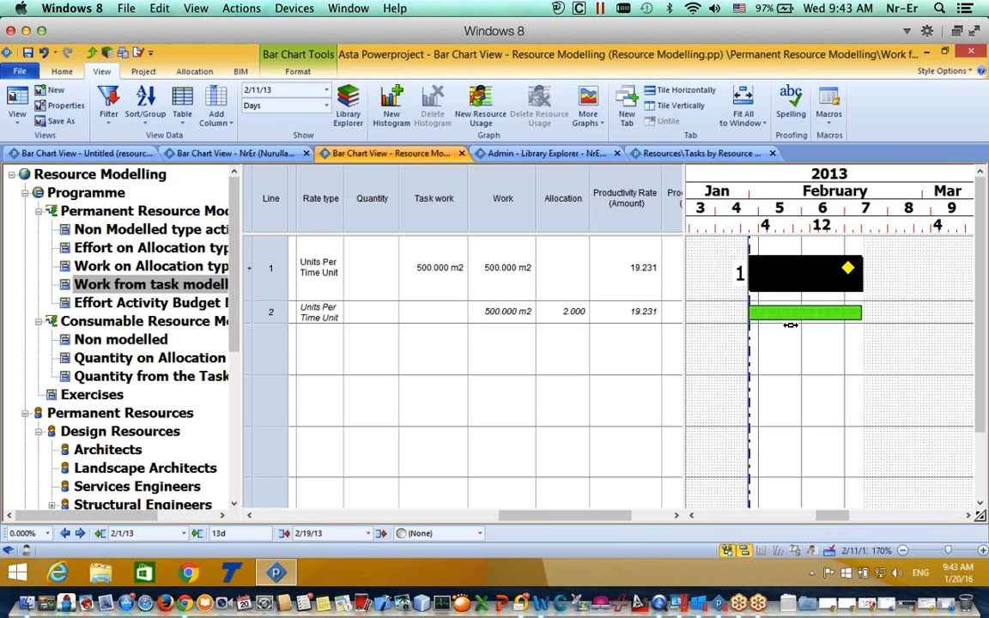
left_click(574, 315)
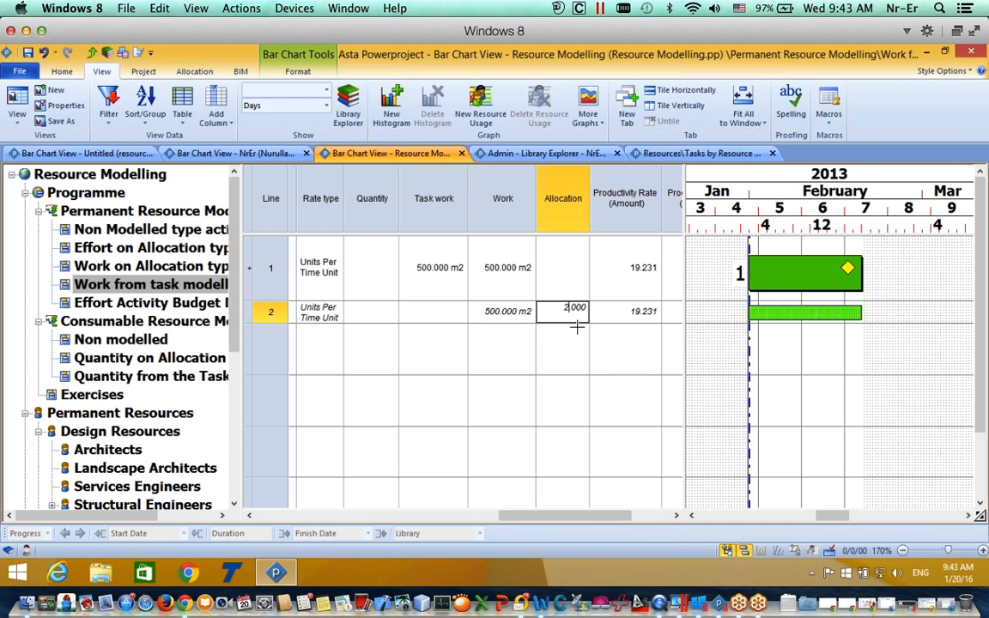
left_click_drag(610, 521, 348, 498)
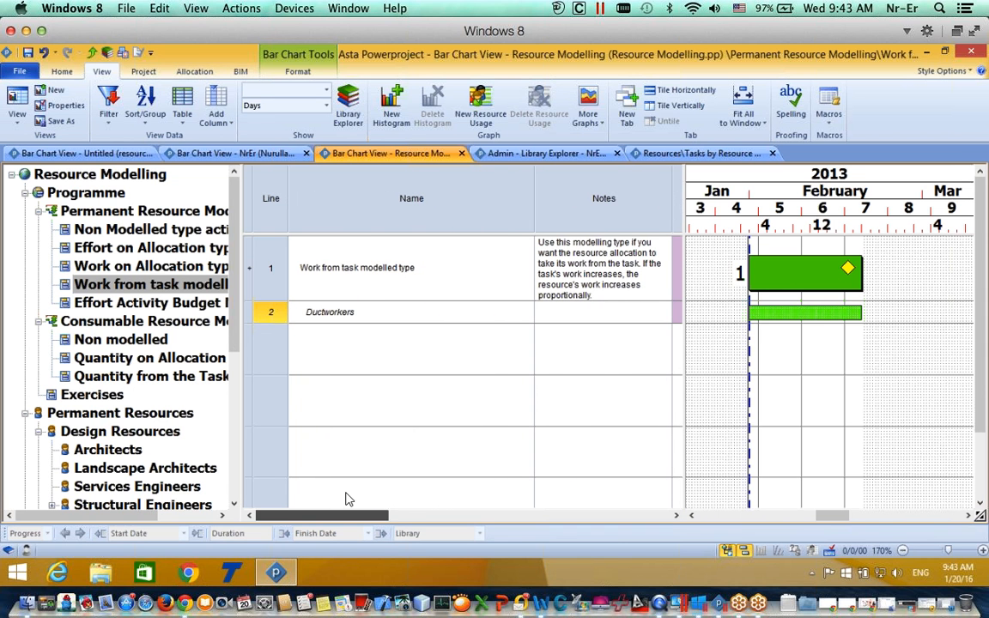
left_click(767, 313)
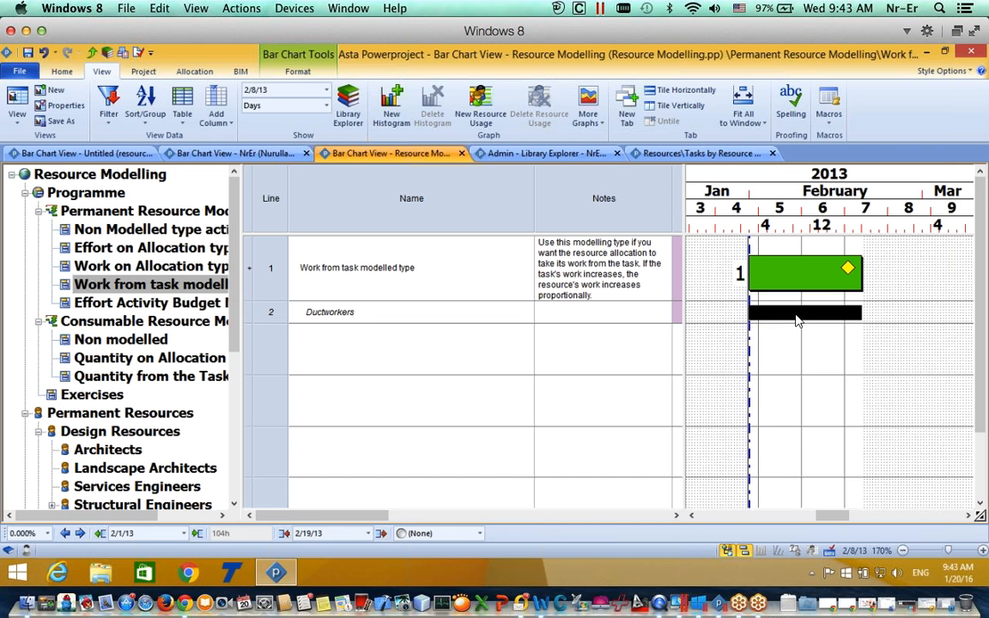
key("Delete")
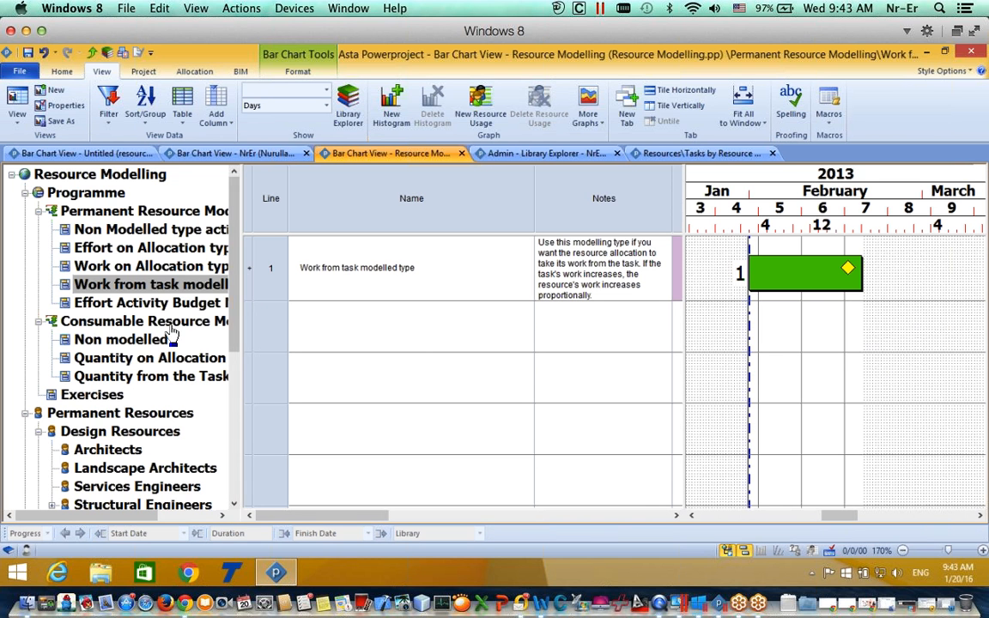
scroll(230, 326, "down", 1)
scroll(230, 326, "down", 3)
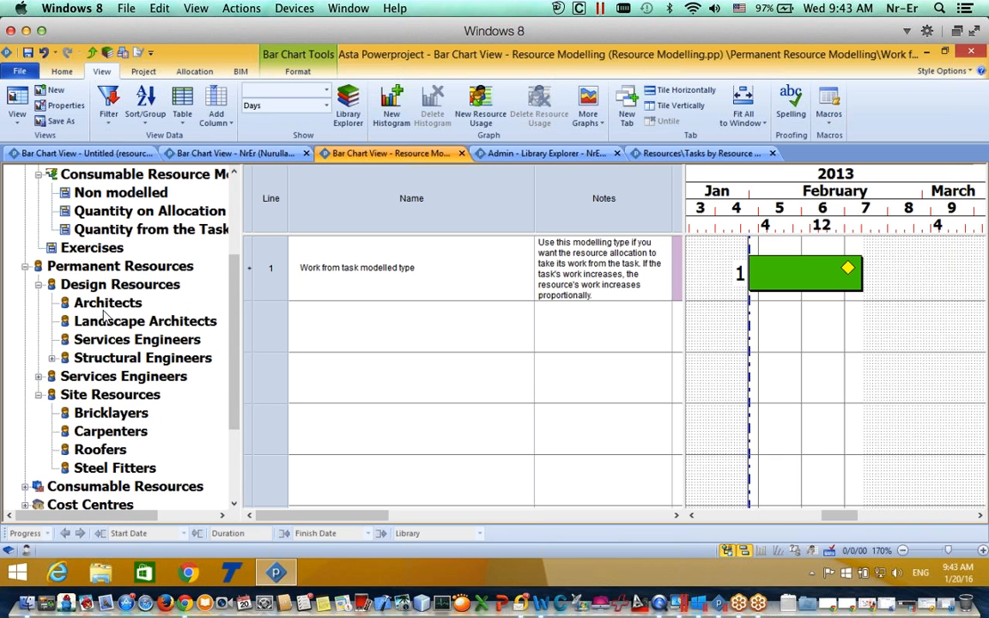
Step: Allocate Fitters to the Work from task modelled type task, then reveal the Rate type, Task work and Work columns
left_click(38, 376)
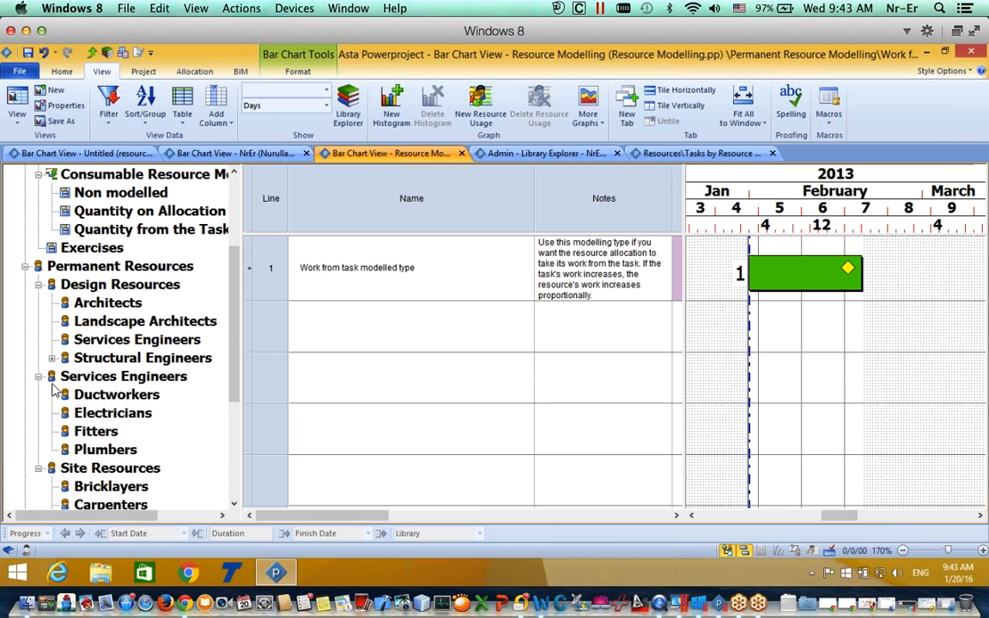
left_click(84, 413)
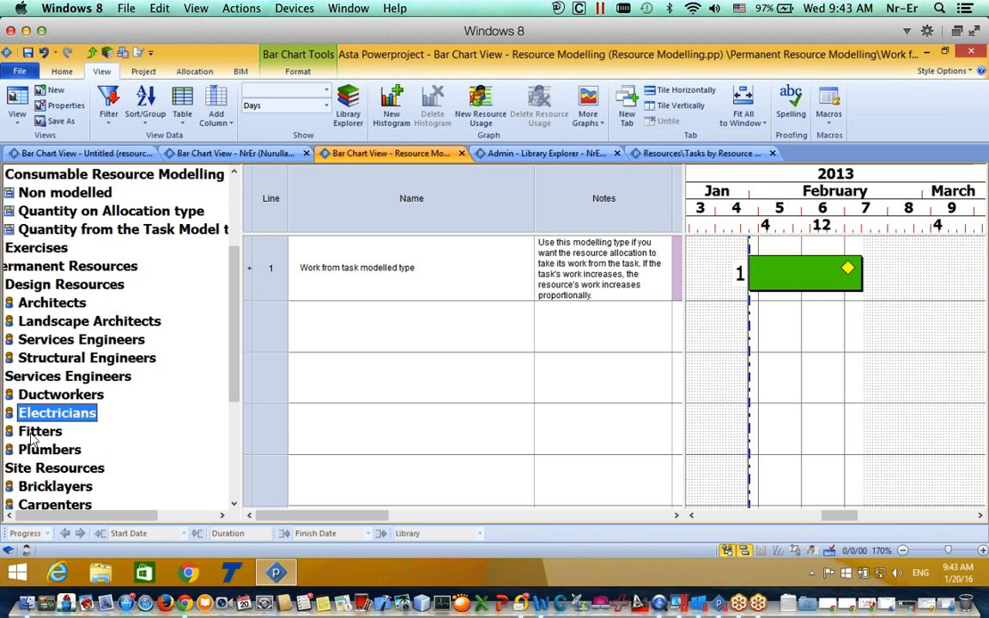
left_click_drag(38, 431, 766, 279)
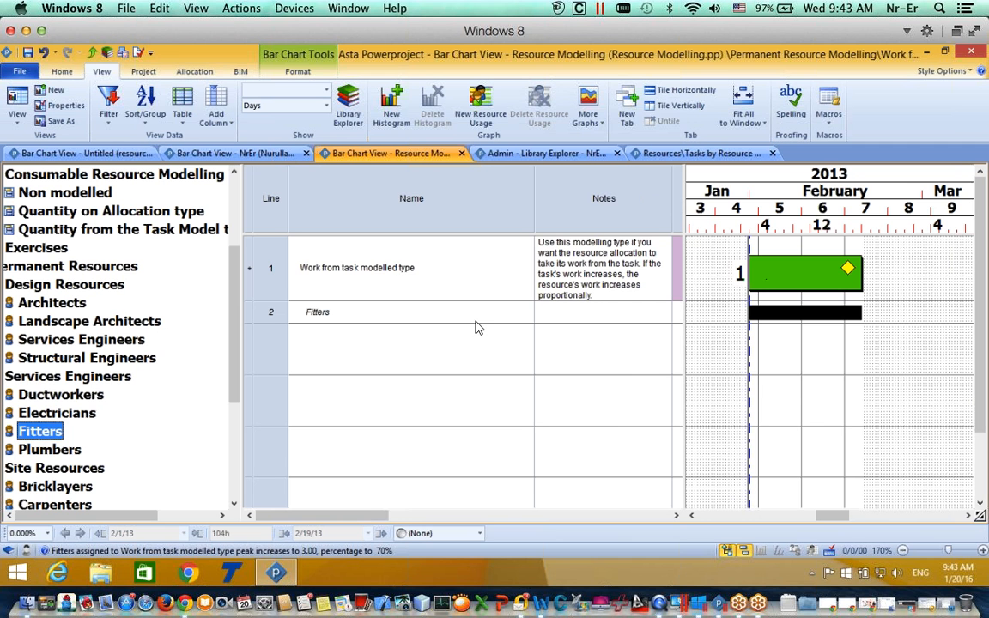
left_click_drag(363, 517, 585, 497)
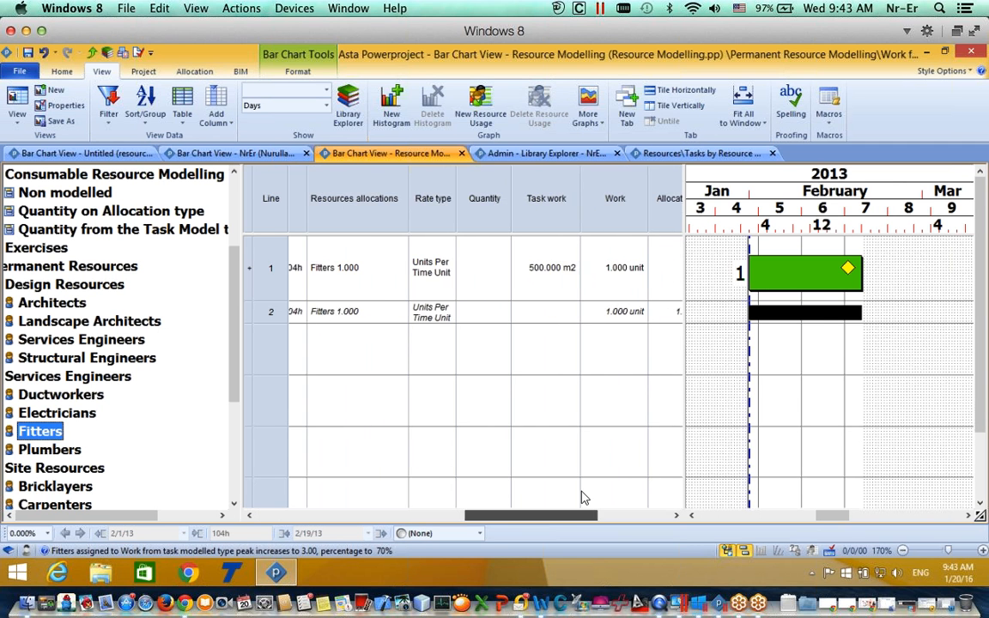
Step: Change the Fitters allocation's modelling type to Work From Task, giving 500 units of work over 500h
double_click(820, 318)
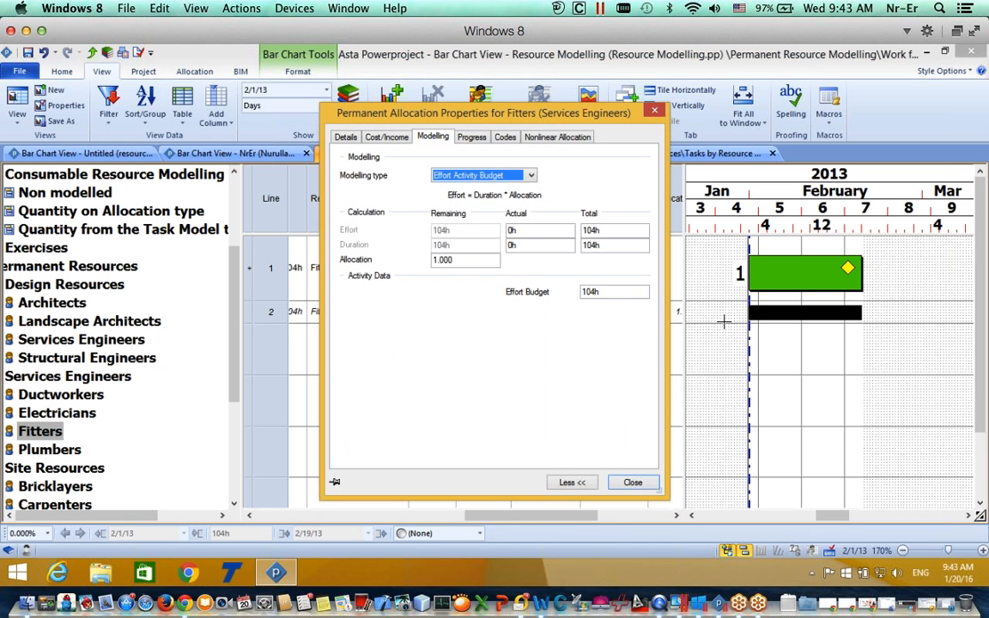
left_click(485, 175)
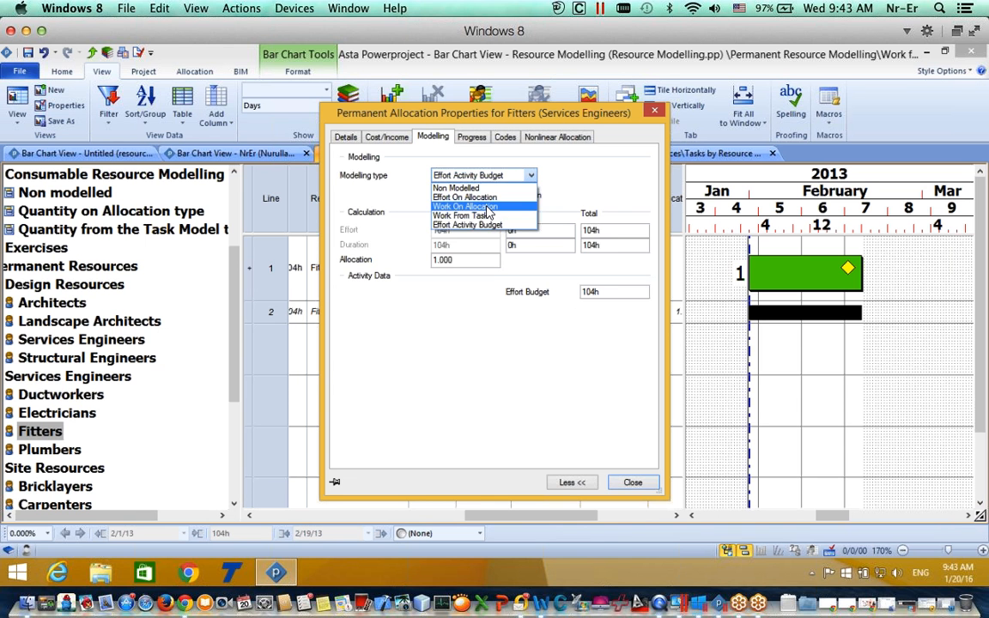
left_click(468, 216)
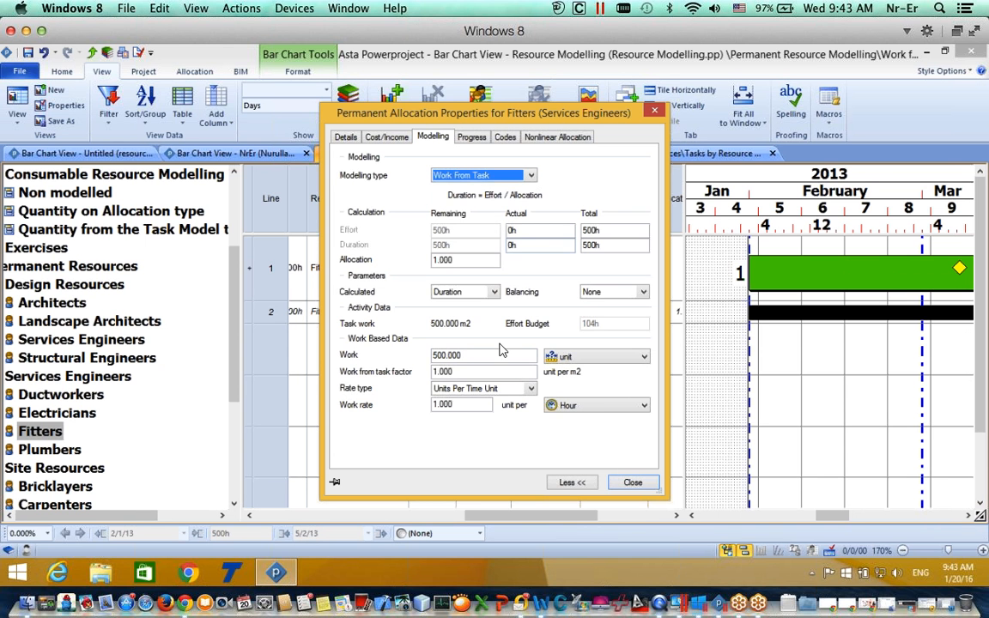
left_click(632, 485)
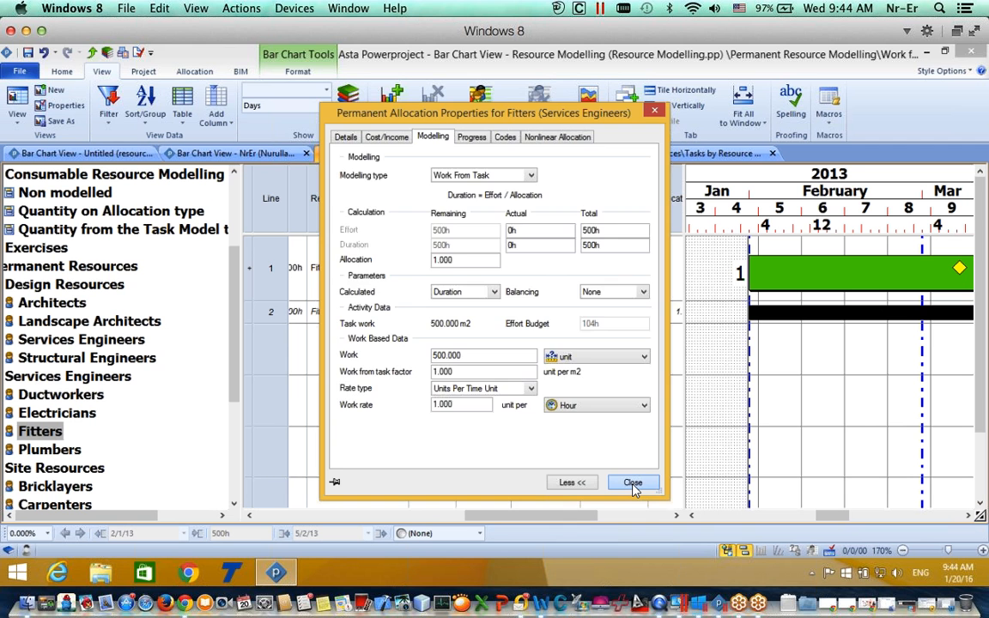
Step: Set the Fitters allocation to 4.000 for a 125h duration and move the task to start 7 Feb
left_click_drag(532, 516, 631, 495)
left_click(527, 314)
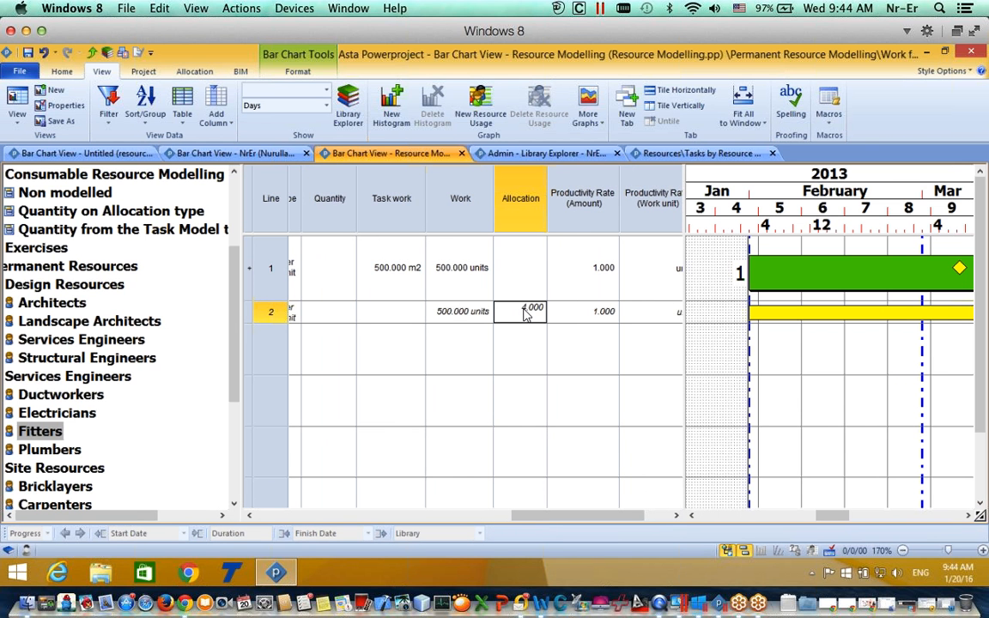
left_click(594, 349)
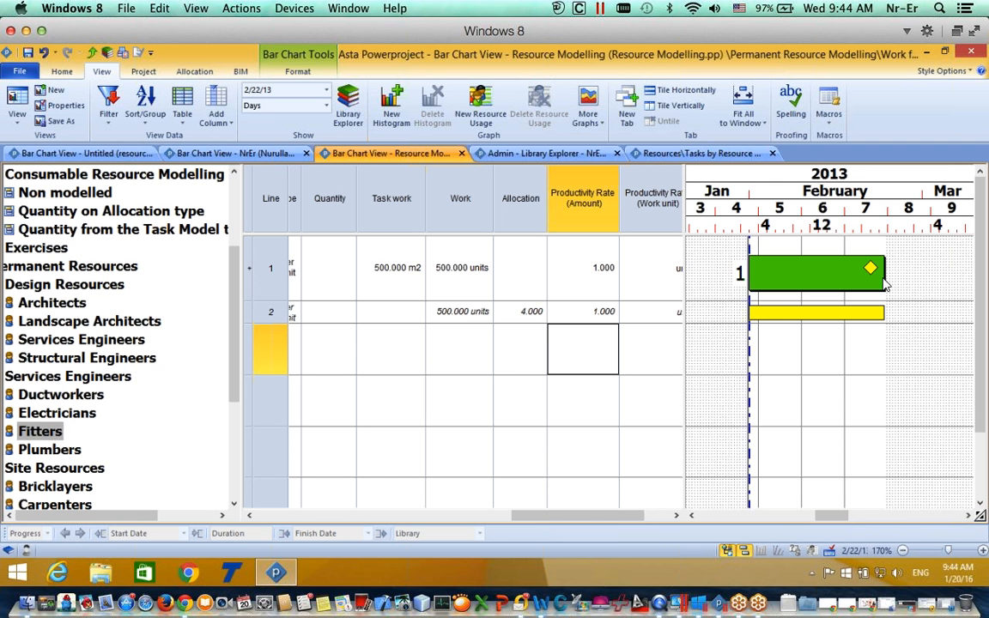
left_click_drag(881, 271, 919, 275)
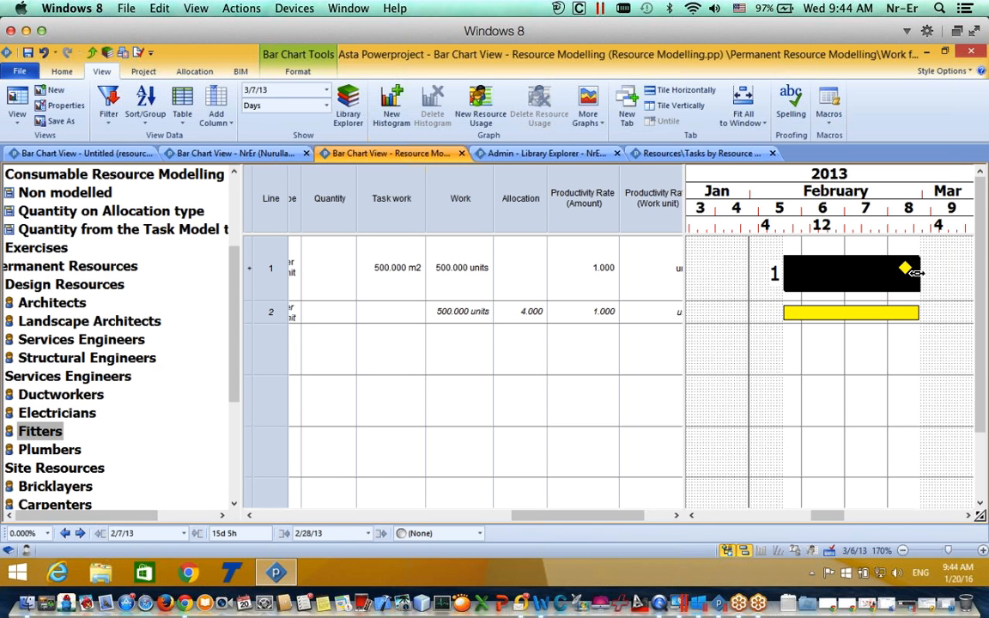
double_click(831, 312)
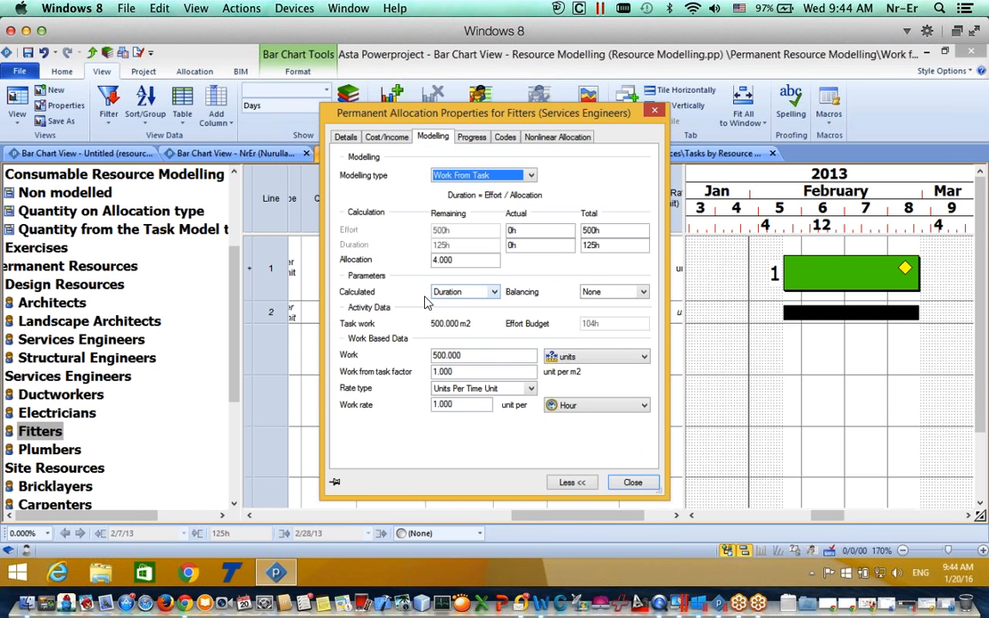
Step: Make Allocation the calculated parameter for the Fitters allocation and check the task's duration
left_click(468, 292)
left_click(460, 305)
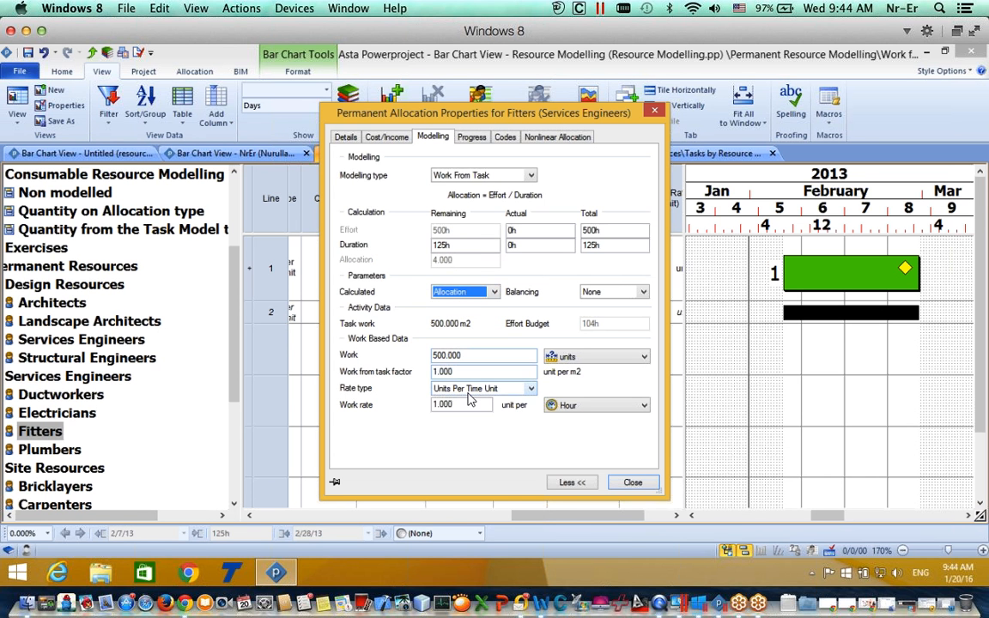
left_click(633, 482)
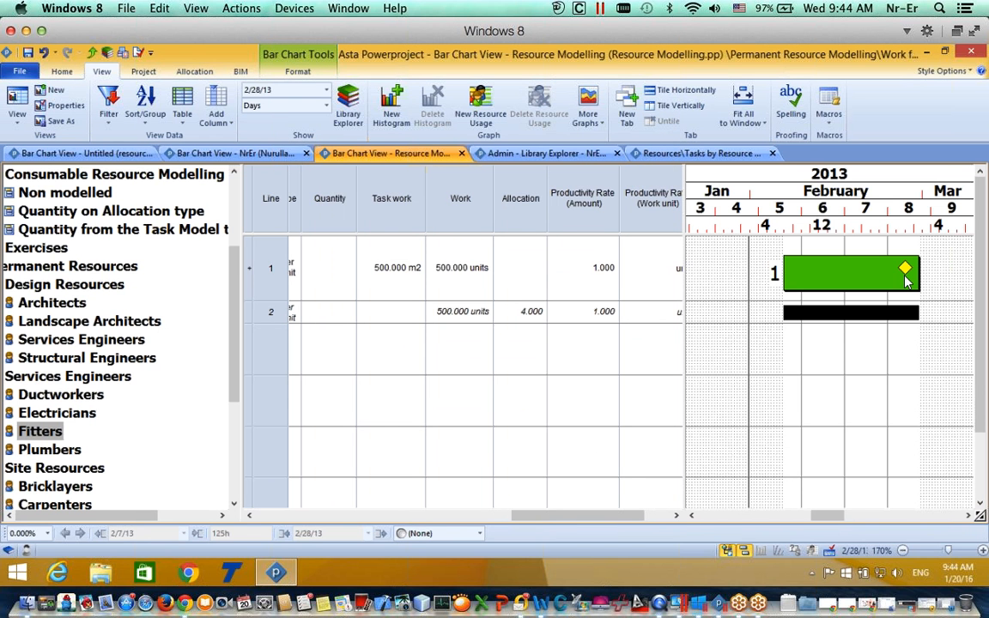
left_click(914, 273)
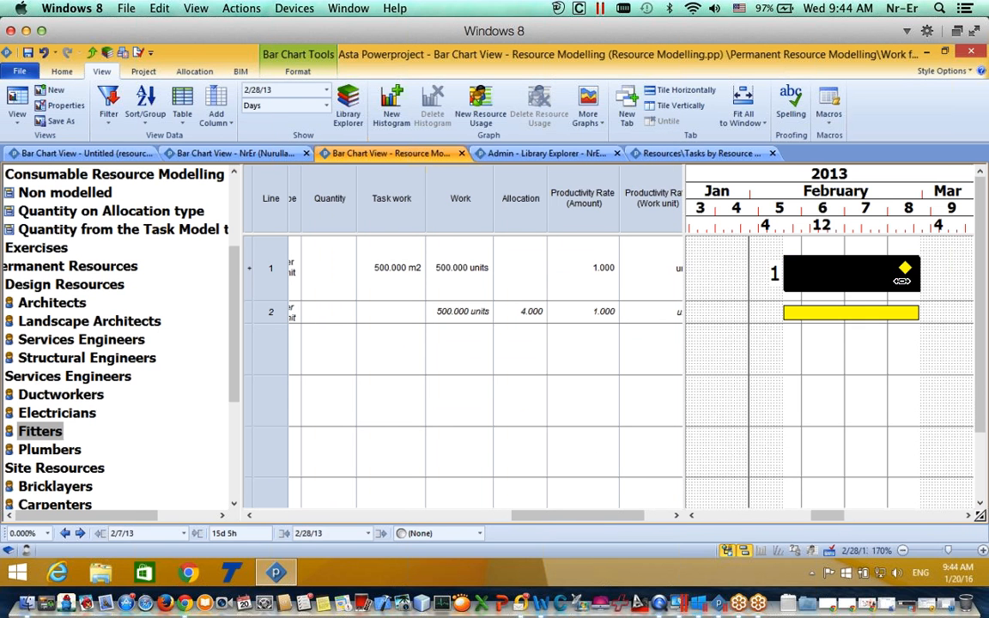
Step: Switch the Fitters allocation's calculated parameter back to Duration
double_click(845, 319)
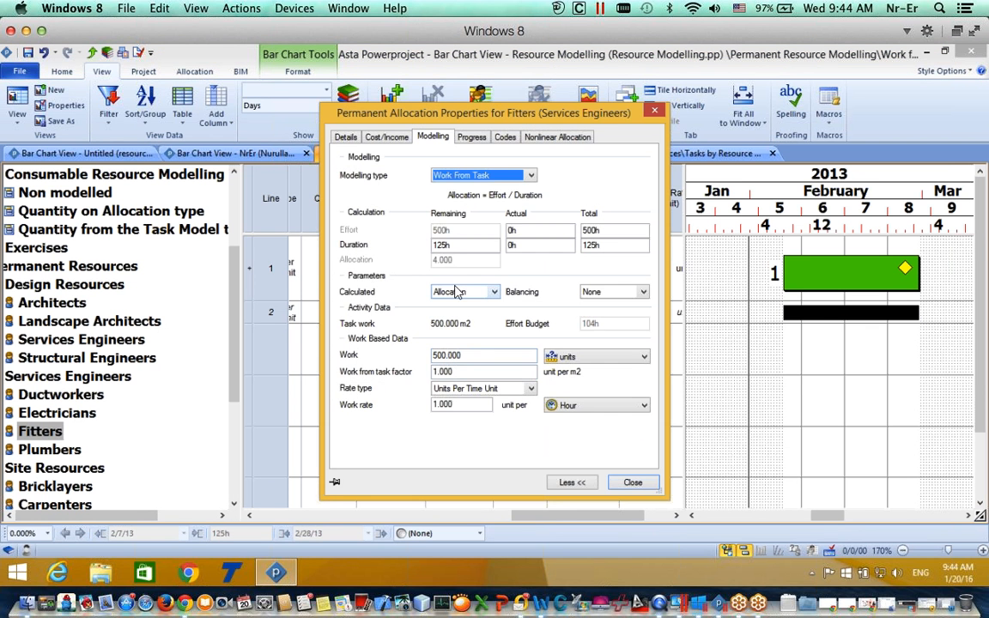
left_click(455, 292)
left_click(457, 314)
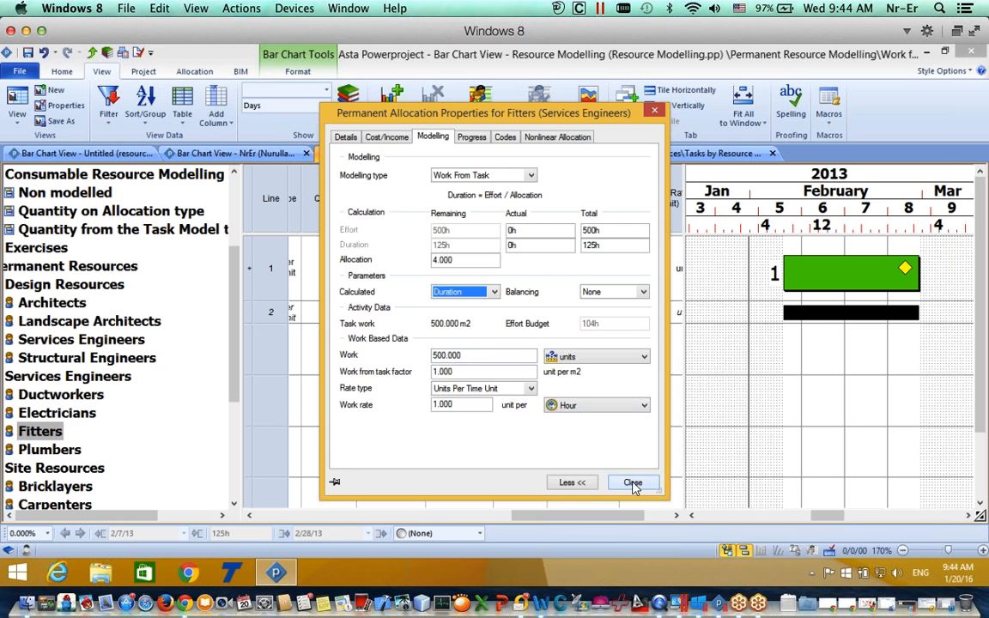
left_click(632, 482)
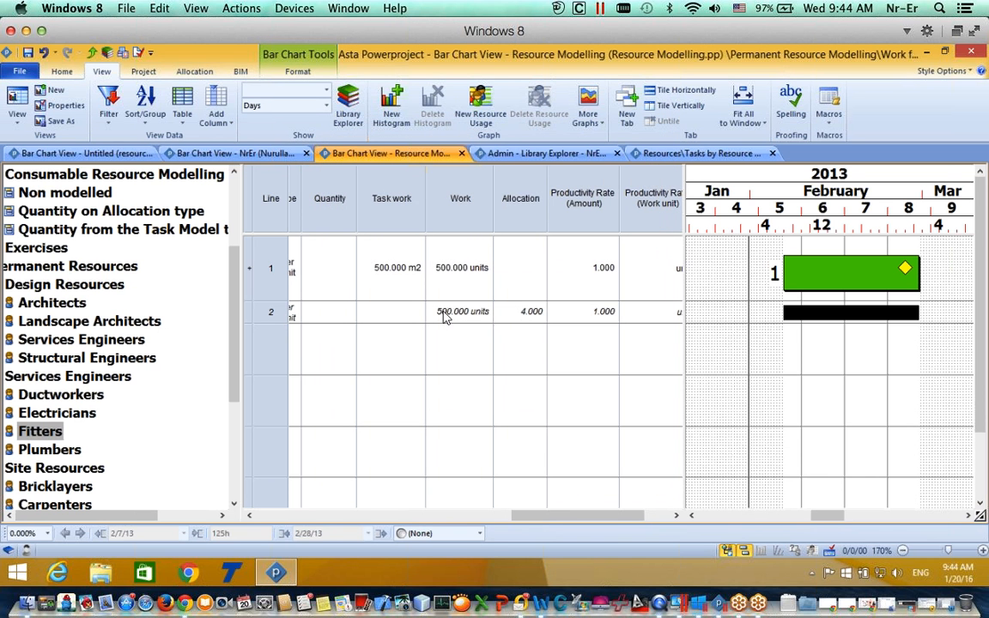
Step: Reduce task 1's Task work to 100.000 m2
double_click(382, 267)
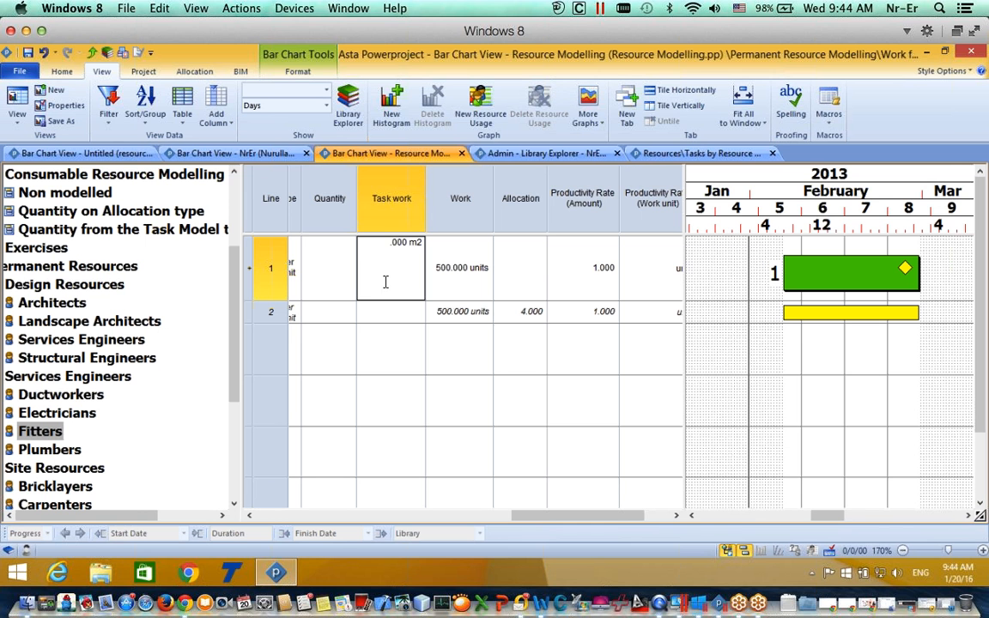
type("100.")
key("Return")
left_click(404, 365)
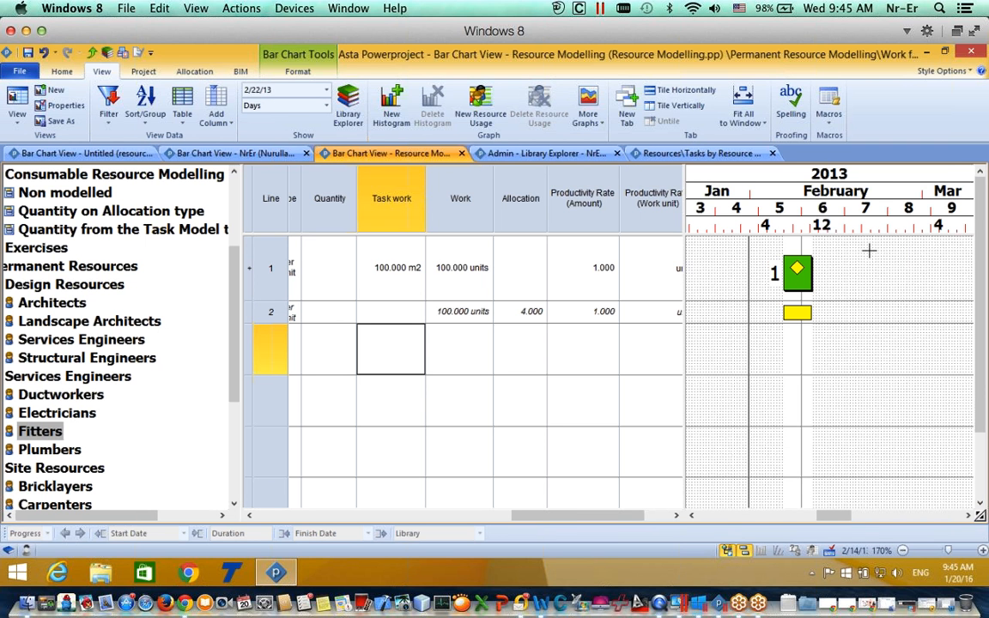
left_click(803, 273)
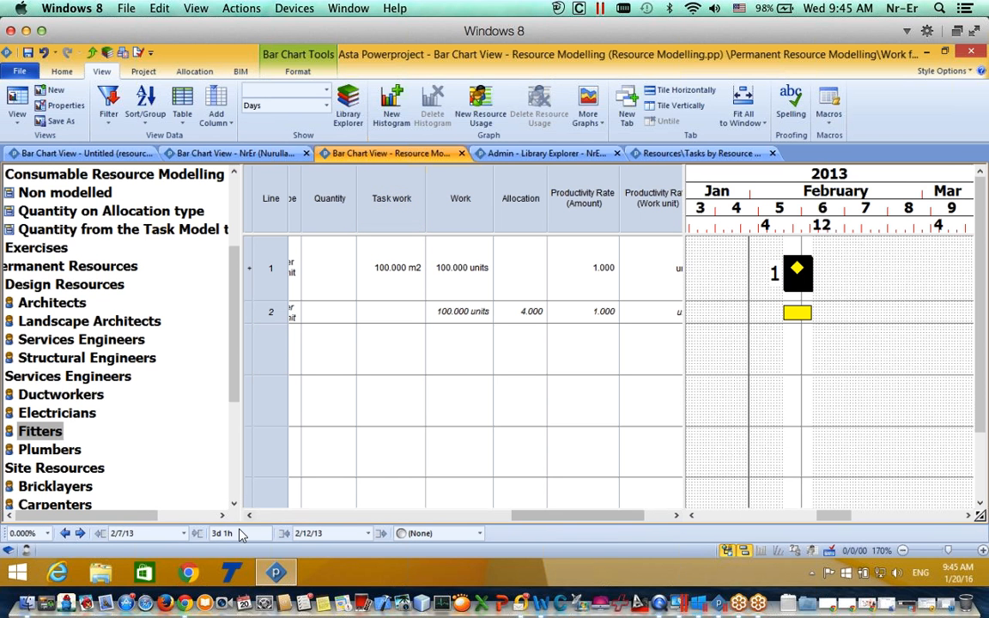
Step: Set the Fitters allocation to 1.000 so the task runs 12d 4h
left_click(529, 317)
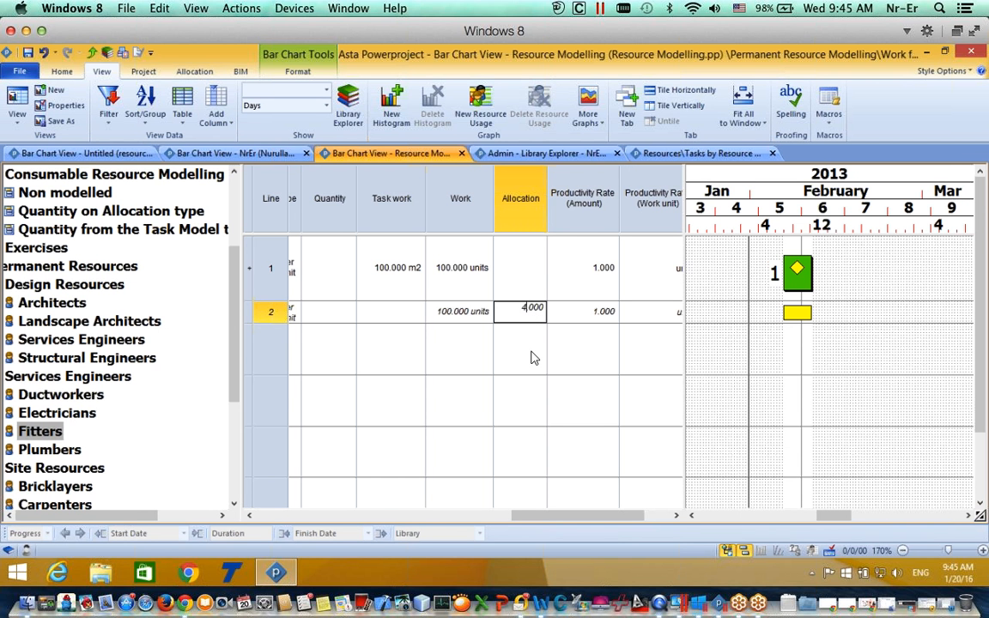
type("1")
left_click(830, 354)
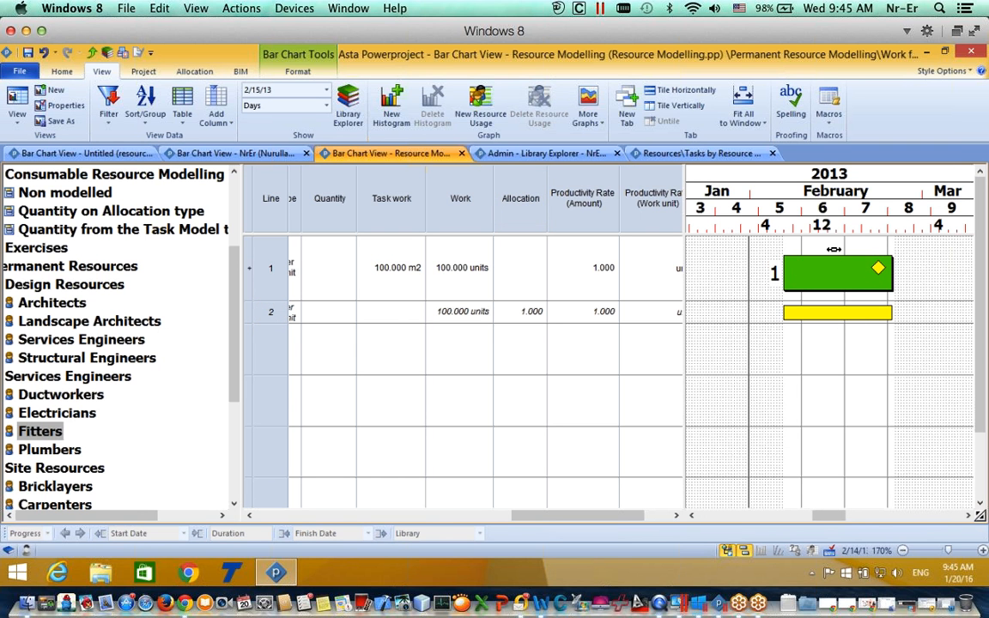
left_click(860, 274)
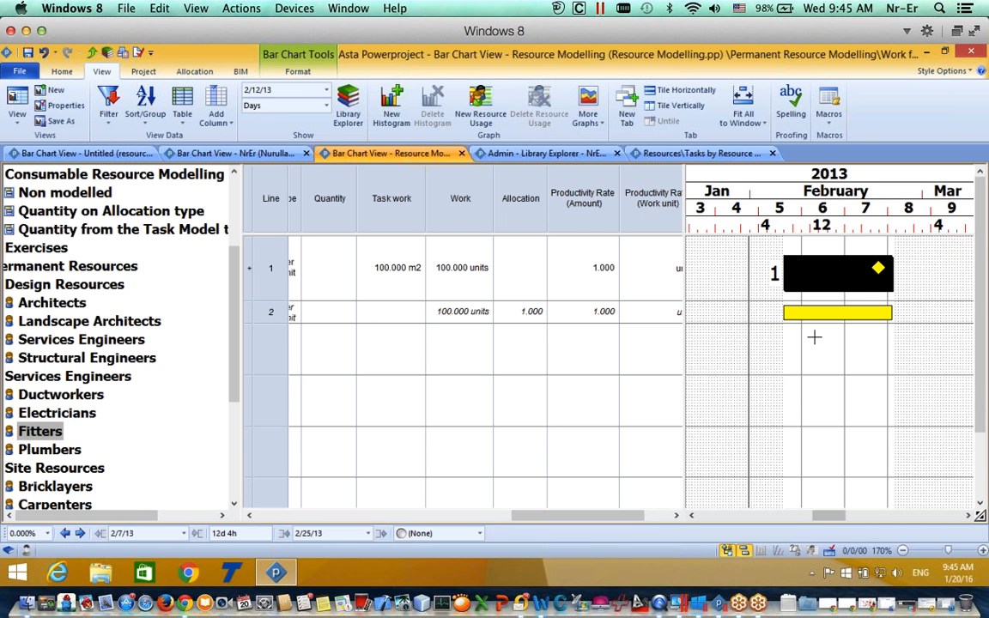
Step: Add a Fitters resource histogram showing the Allocation, Availability and Over Allocation report
left_click(397, 116)
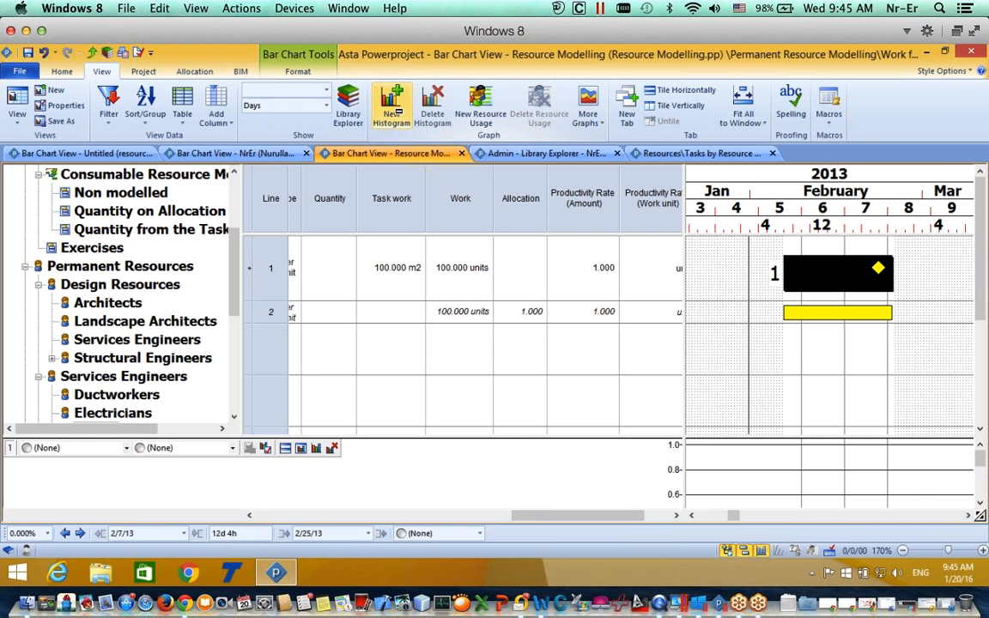
left_click(125, 448)
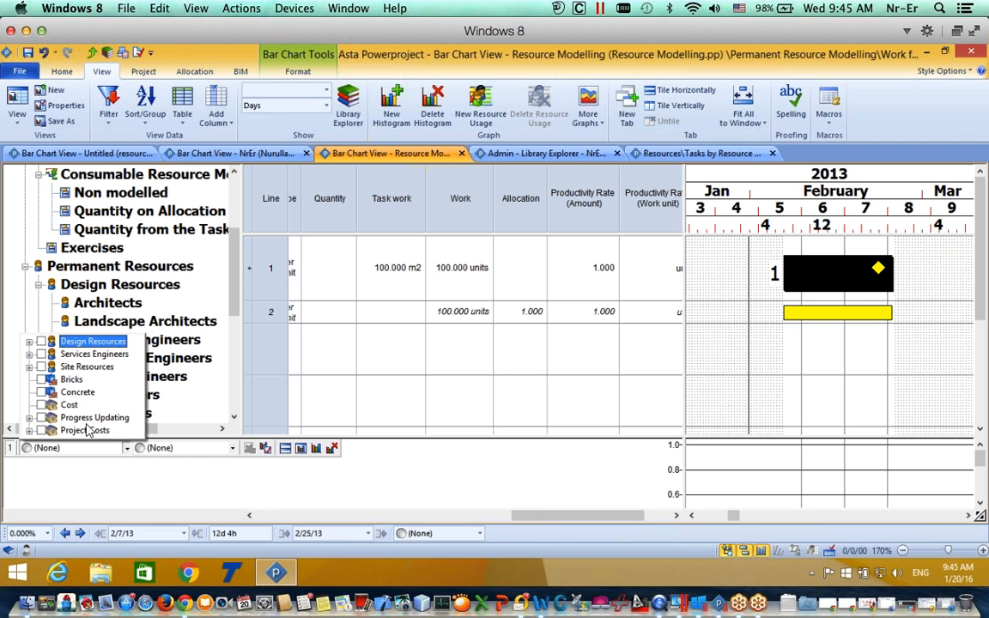
left_click(30, 367)
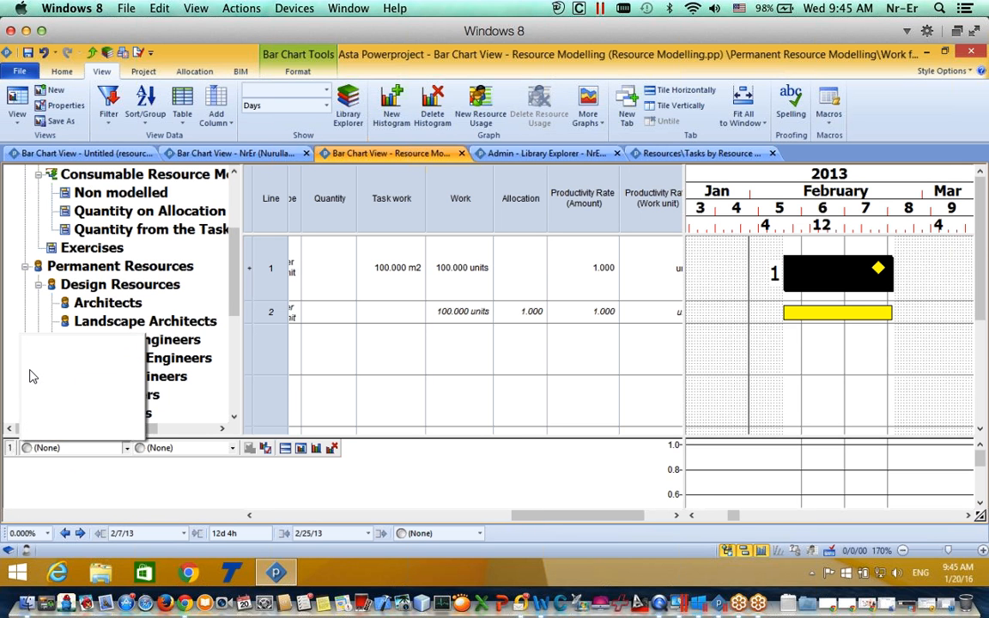
left_click(26, 360)
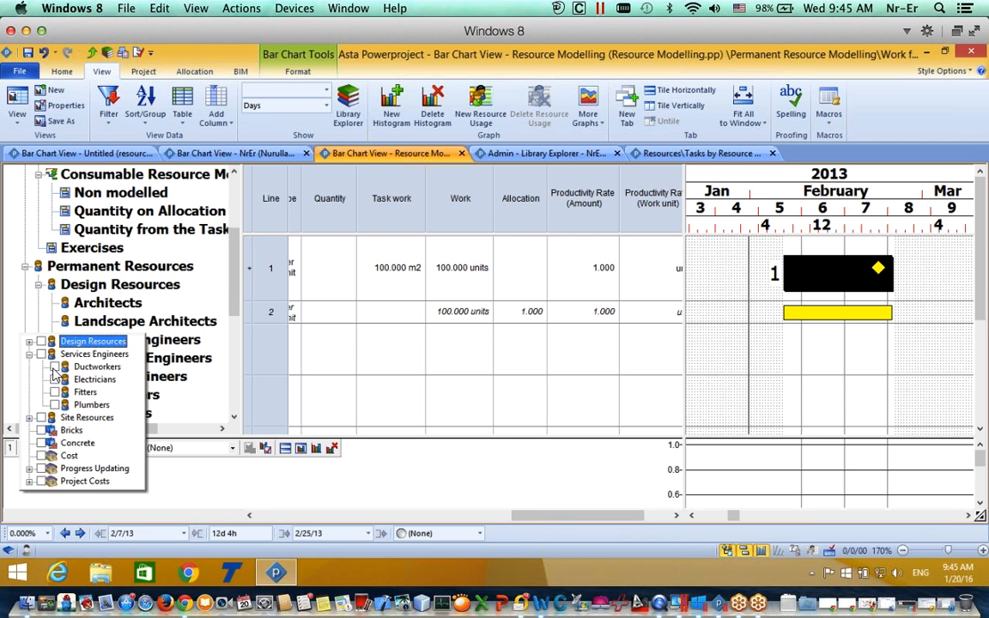
left_click(150, 490)
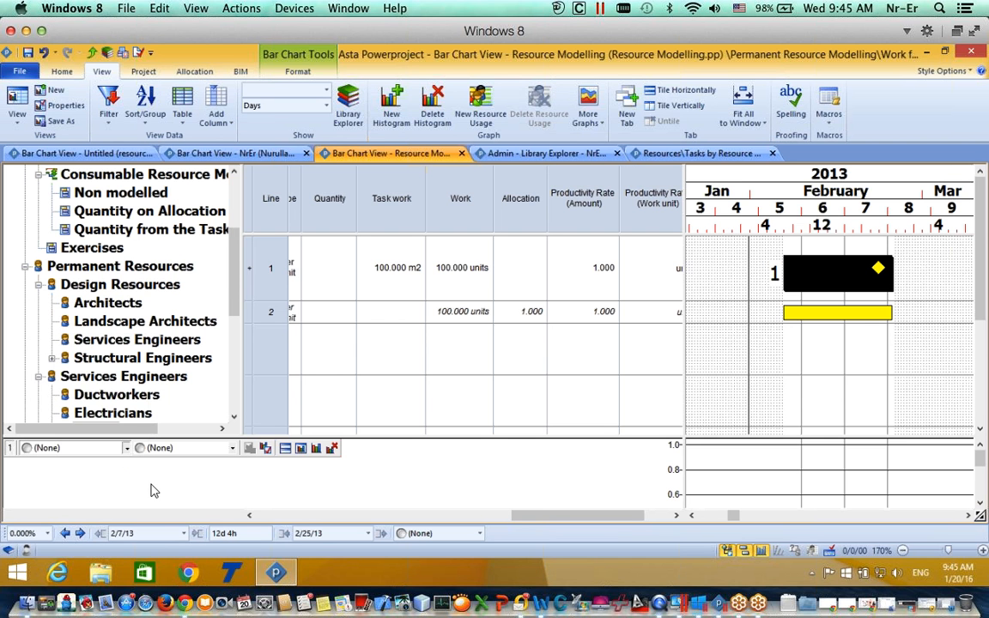
left_click(172, 447)
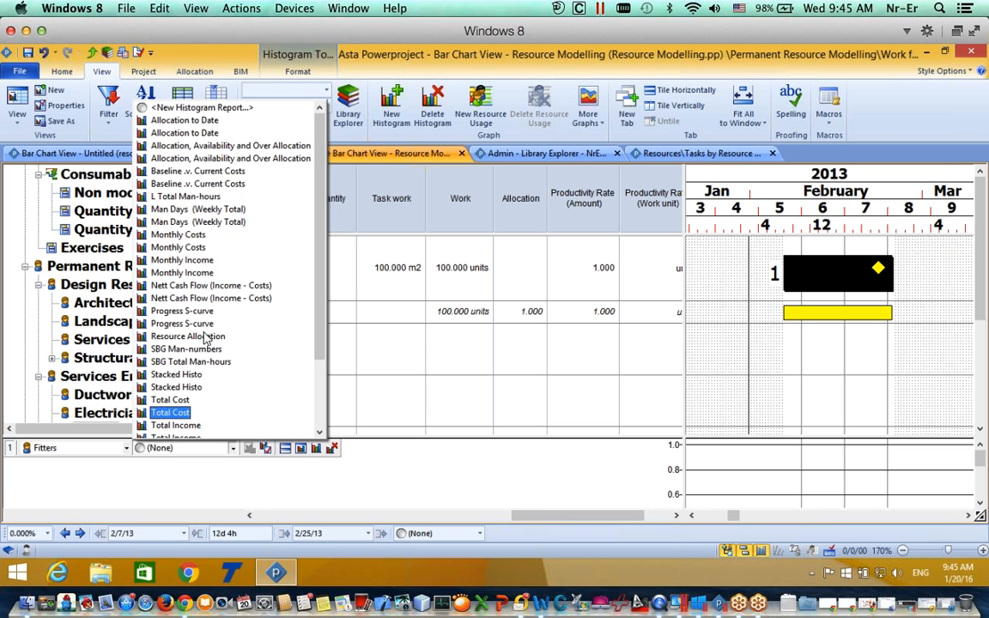
left_click(231, 146)
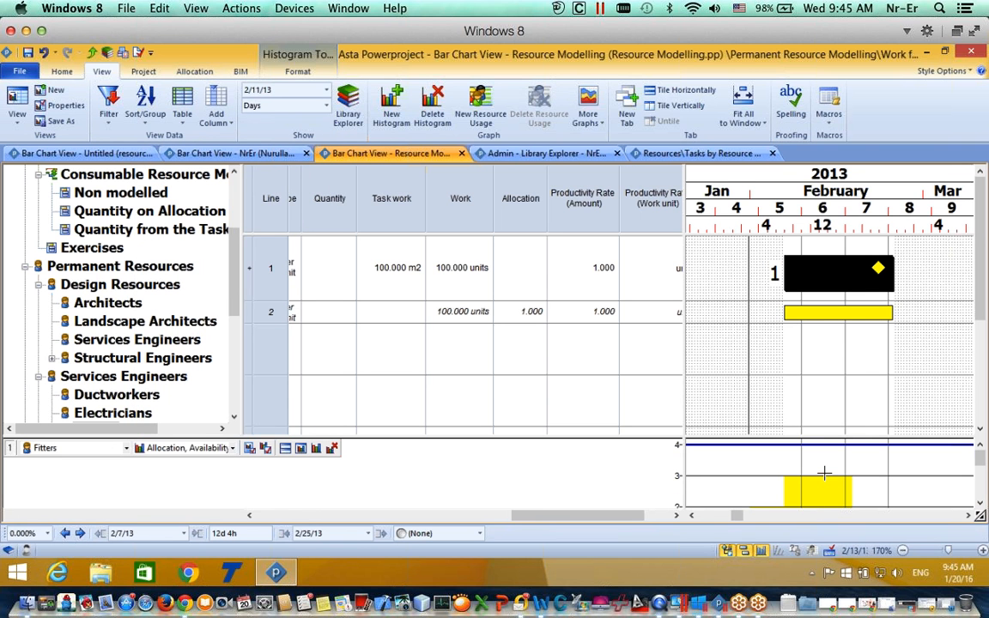
left_click(532, 317)
Step: Commit the 5.000 Fitters allocation and raise line 1's task work to 1,000 m2
key("Return")
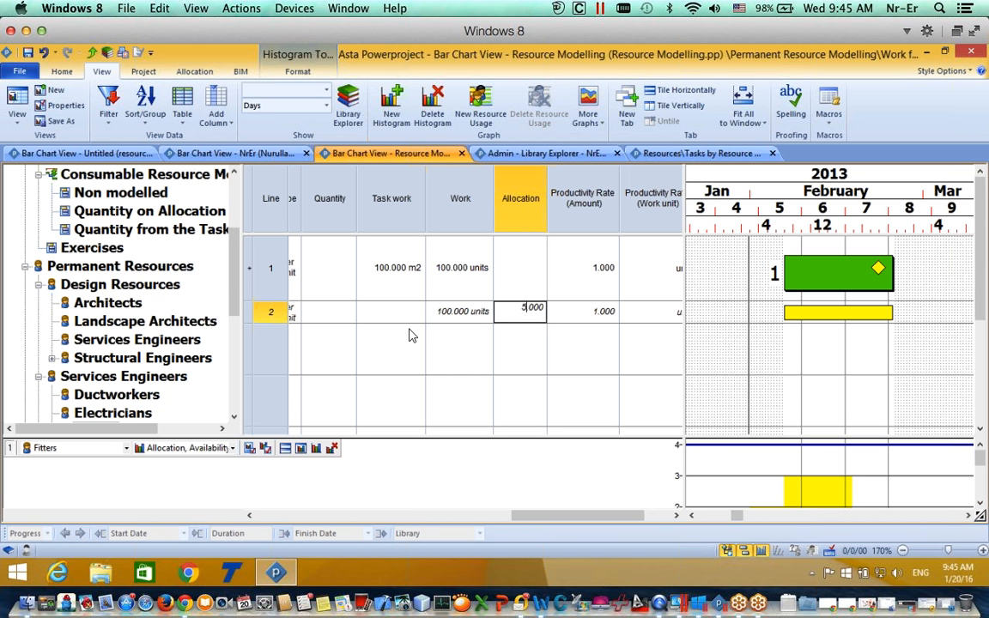
left_click(447, 319)
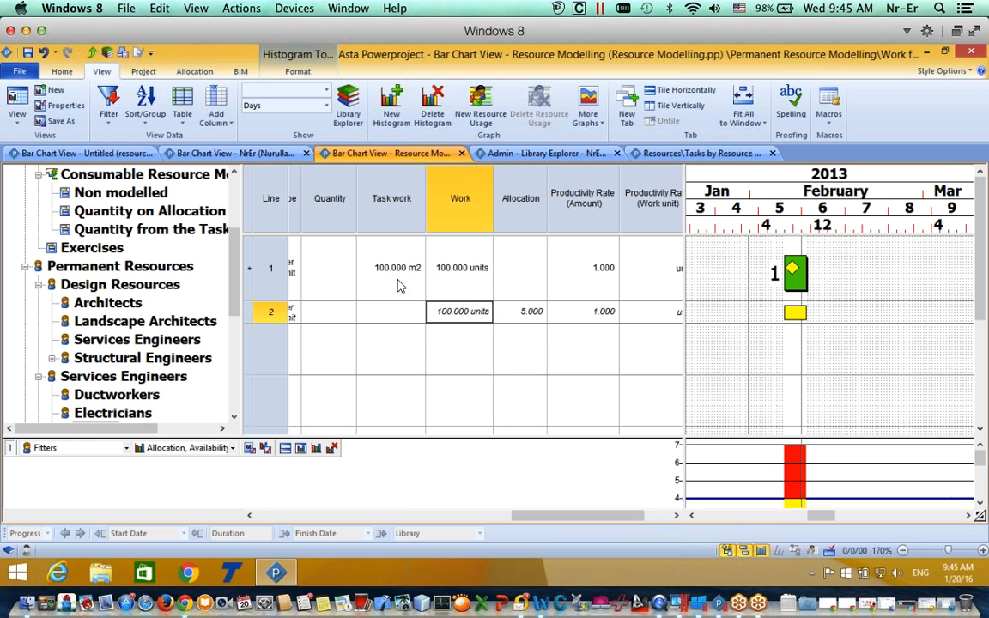
left_click(382, 271)
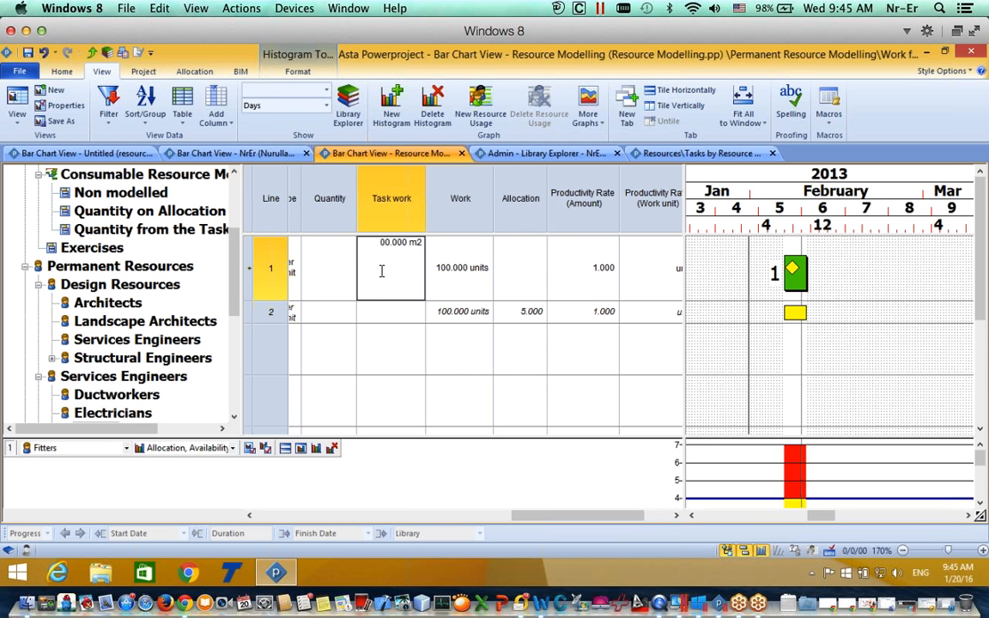
type("10")
left_click(401, 344)
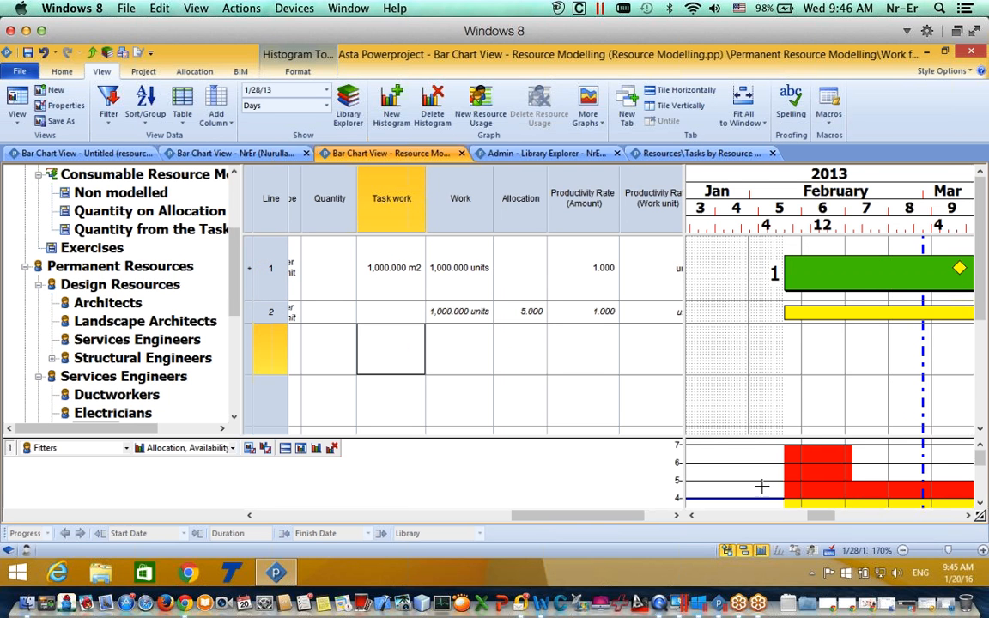
left_click_drag(824, 518, 827, 519)
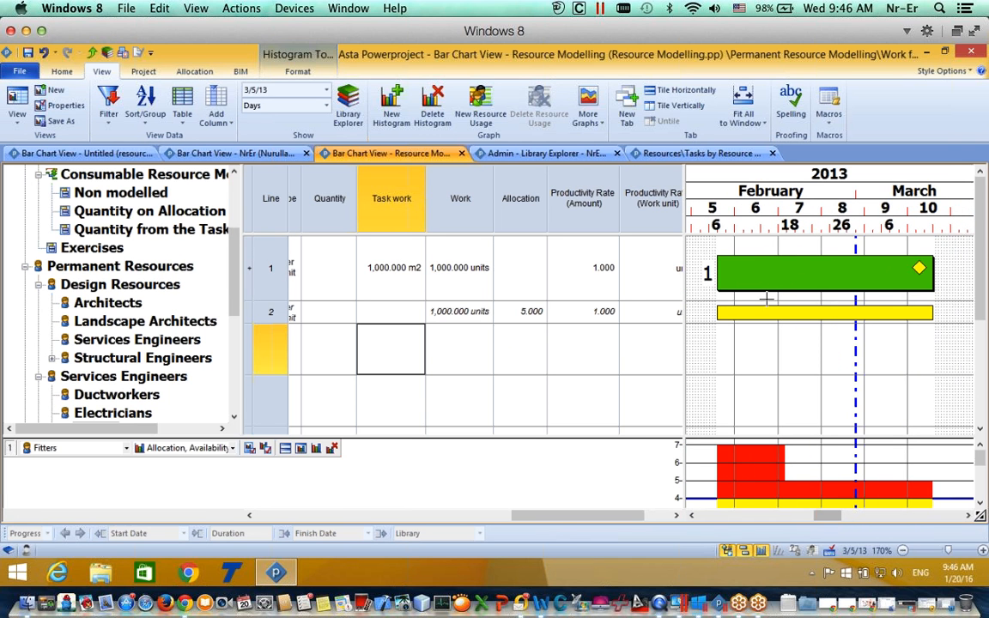
left_click(792, 285)
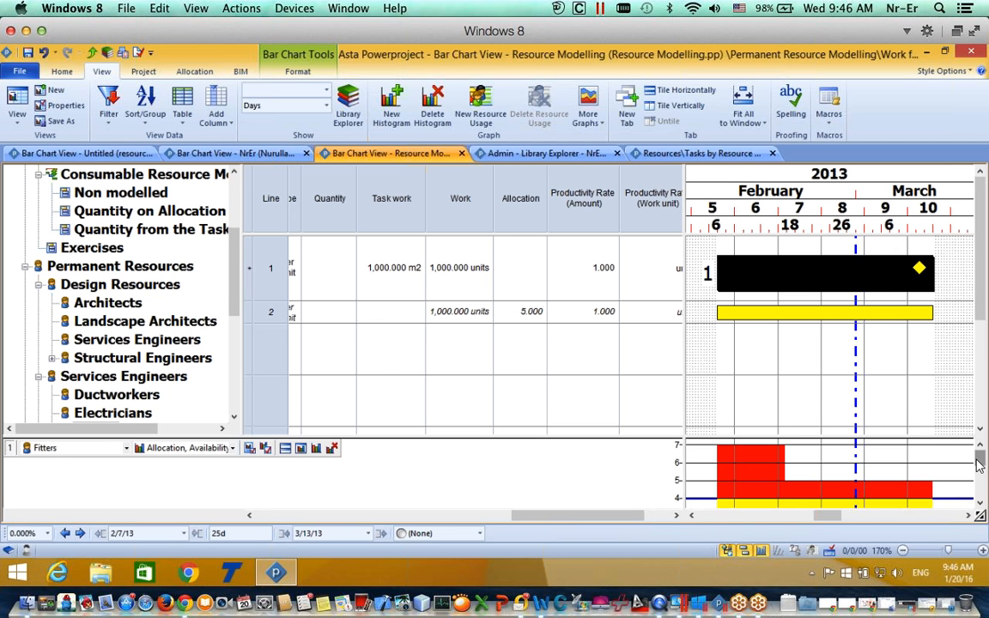
Step: Cut the Fitters allocation on line 2 to 2
scroll(979, 466, "down", 2)
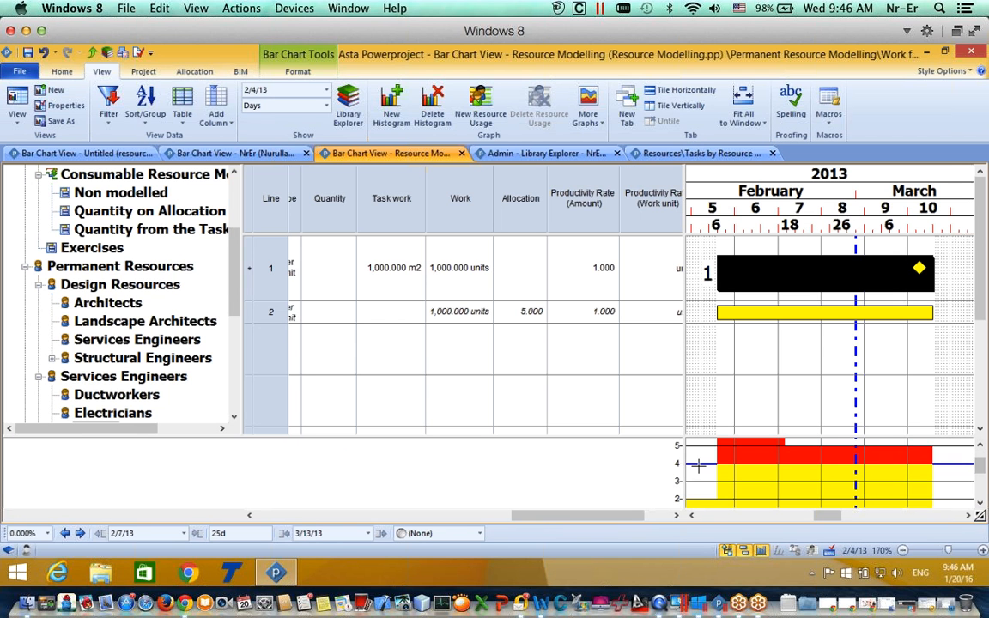
left_click(527, 313)
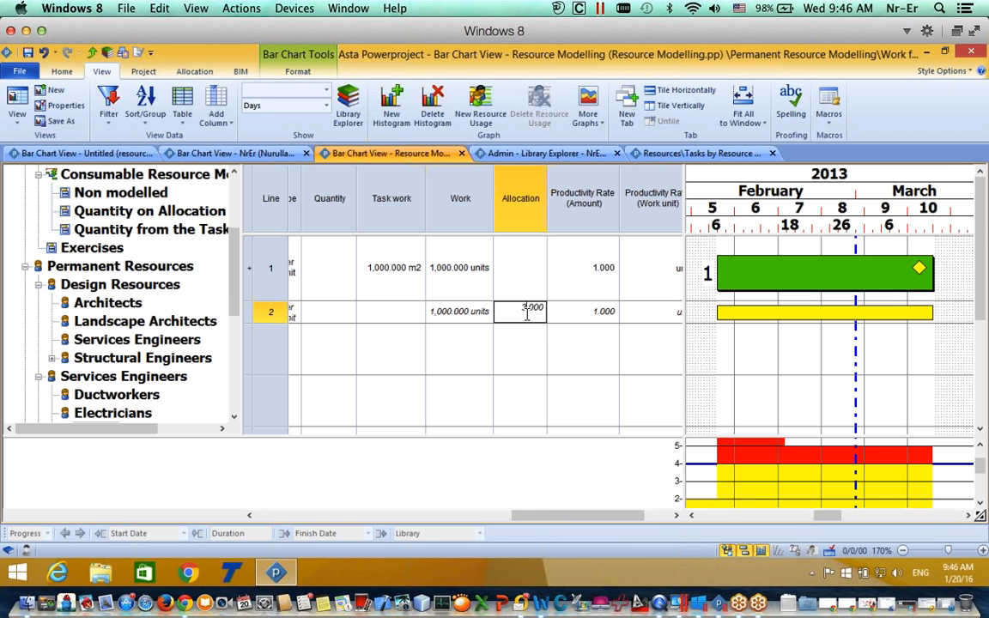
key("Return")
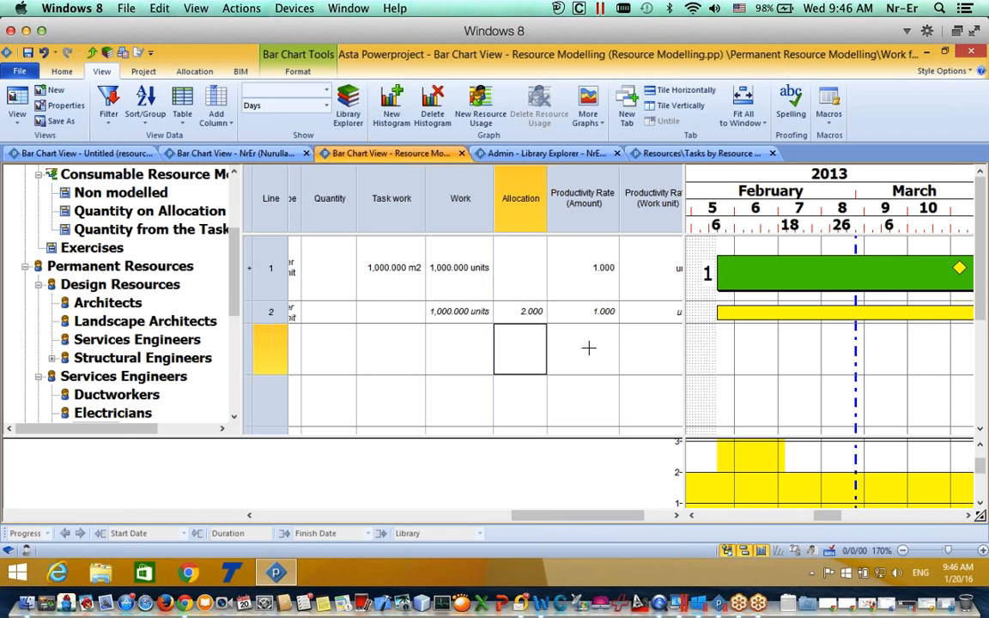
mouse_move(818, 517)
left_mouse_down()
mouse_move(799, 518)
mouse_move(846, 519)
mouse_move(837, 519)
left_mouse_up()
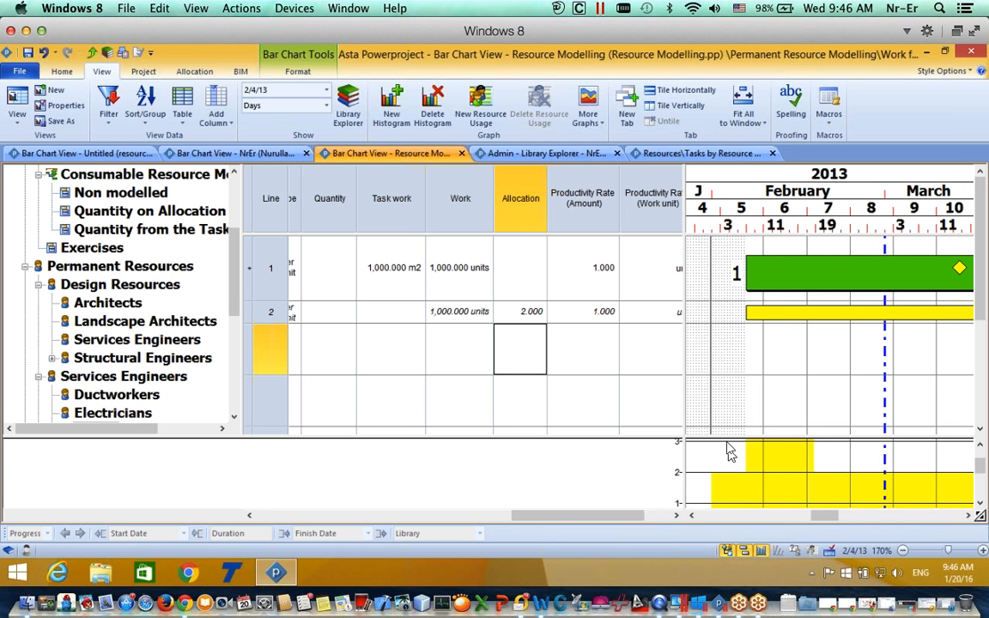
Step: Bring the histogram top into view and select the Fitters resource in the resource tree
left_click(980, 446)
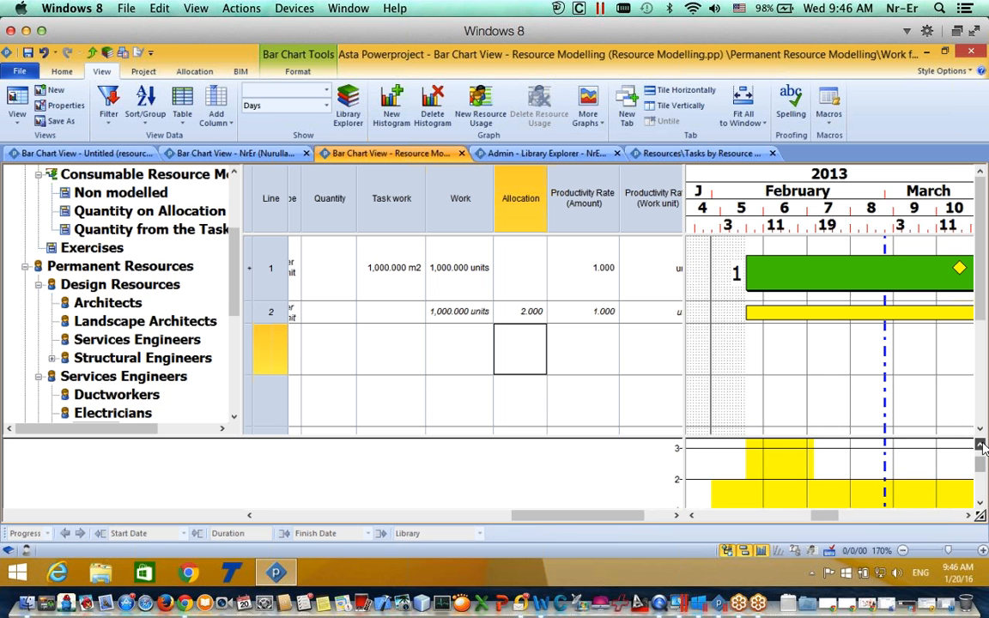
left_click(981, 445)
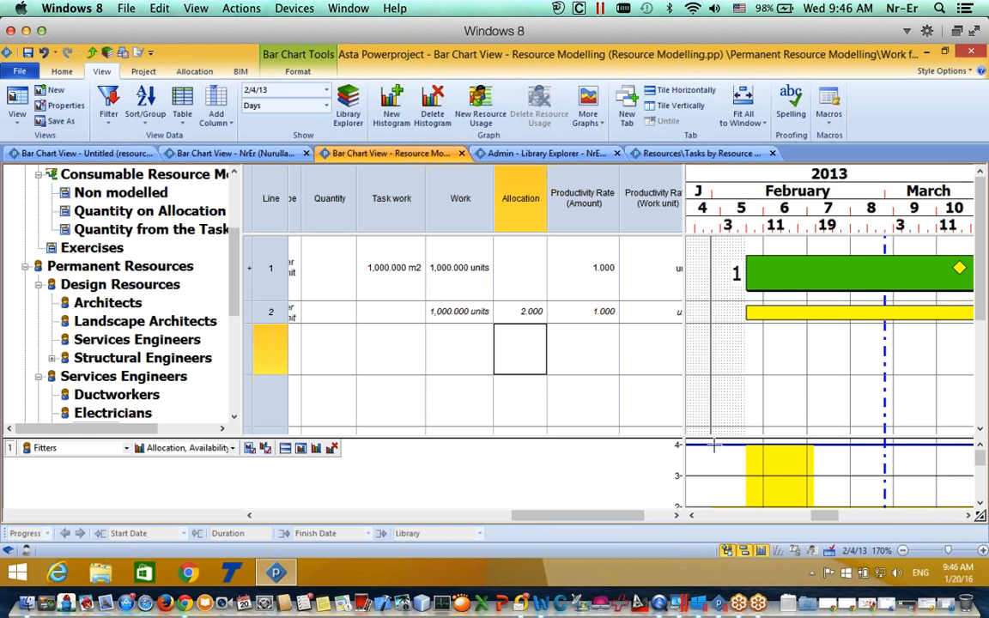
left_click_drag(232, 282, 232, 302)
left_click(89, 378)
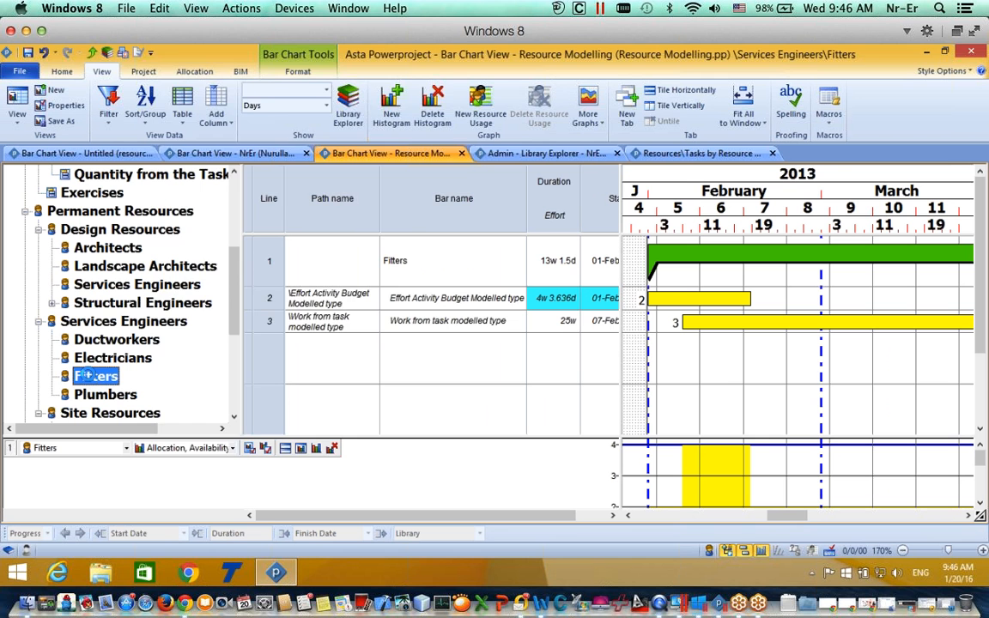
Step: Change the Fitters resource availability from 4 to 10 in its resource properties
double_click(89, 378)
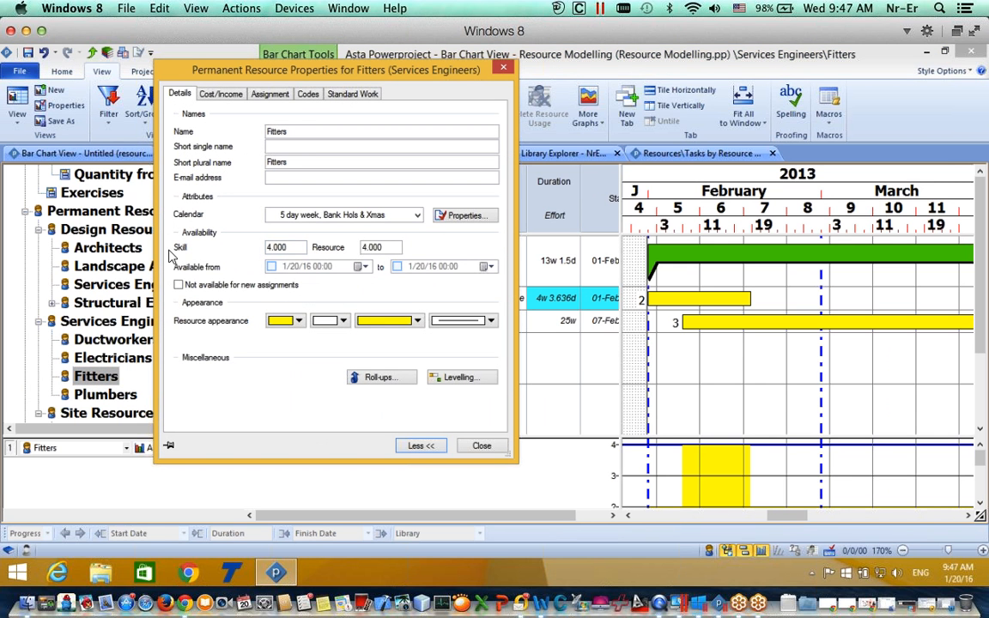
double_click(402, 247)
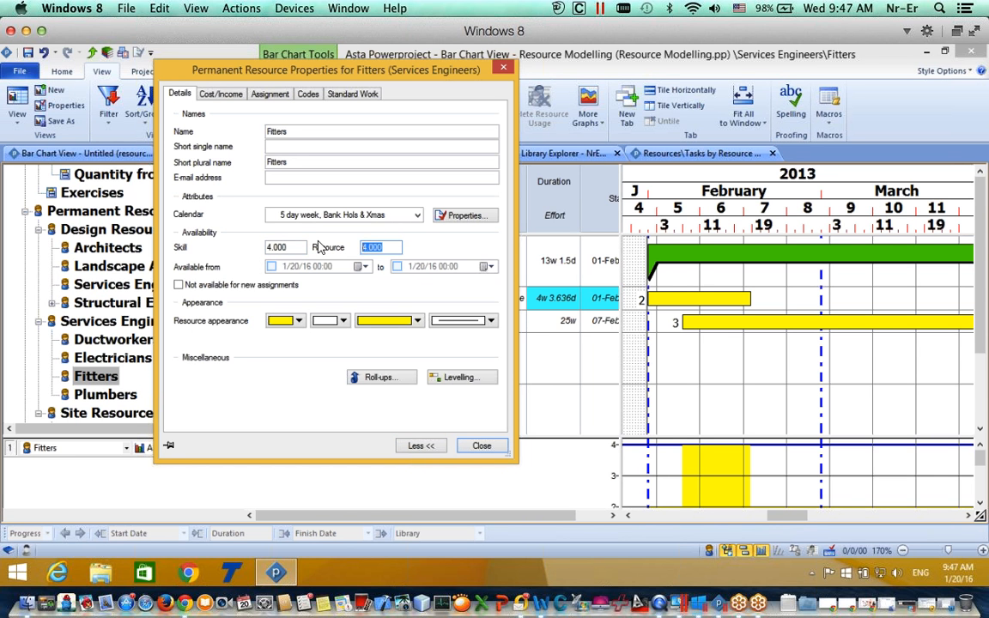
type("10")
left_click(294, 247)
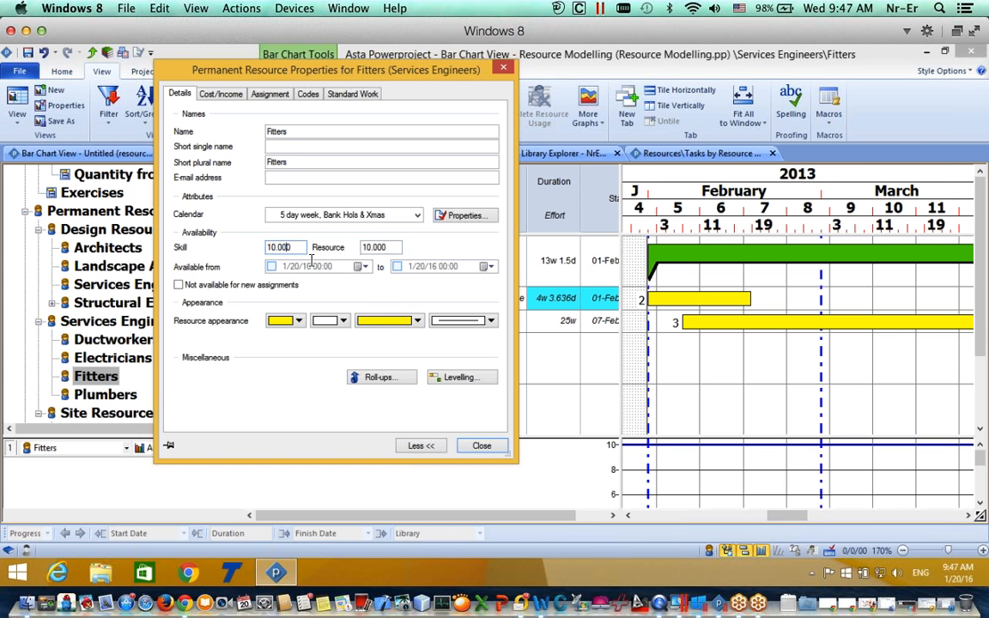
left_click(484, 446)
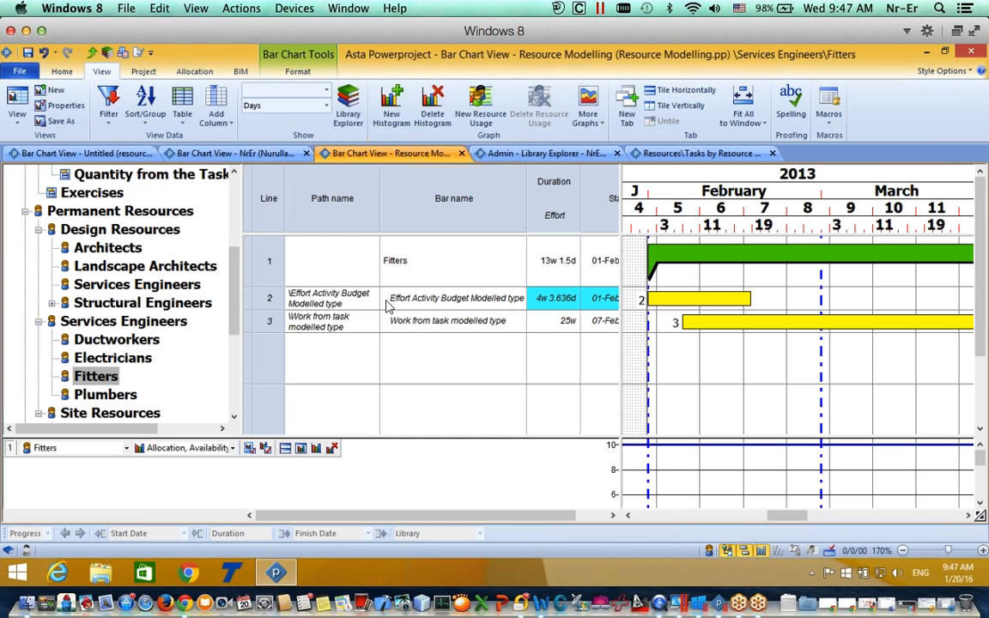
Step: Return to the Work from task modelled type activity and adjust the timescale to view its bars
scroll(137, 270, "up", 5)
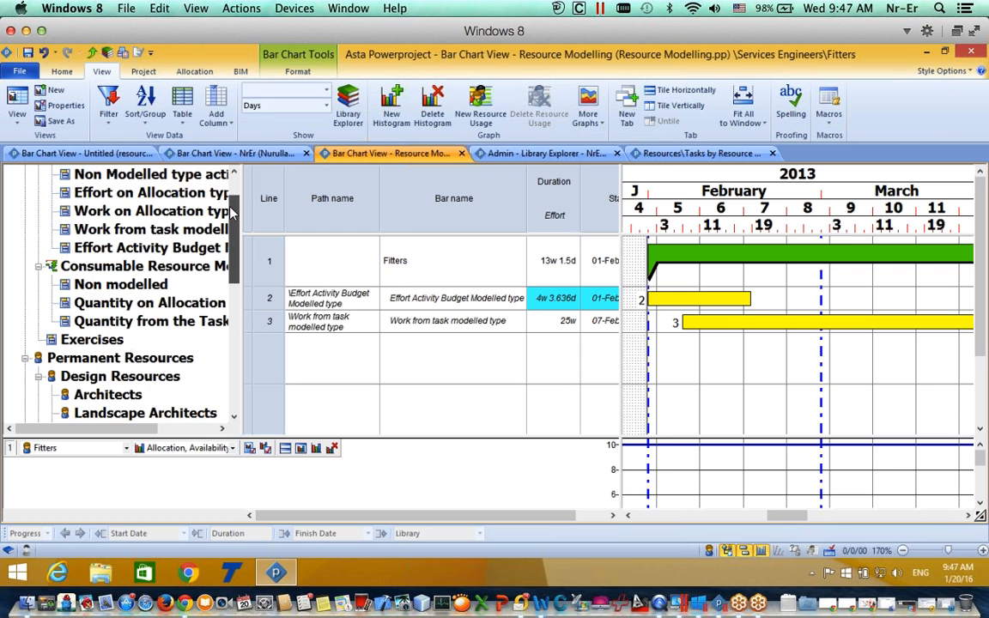
left_click(138, 270)
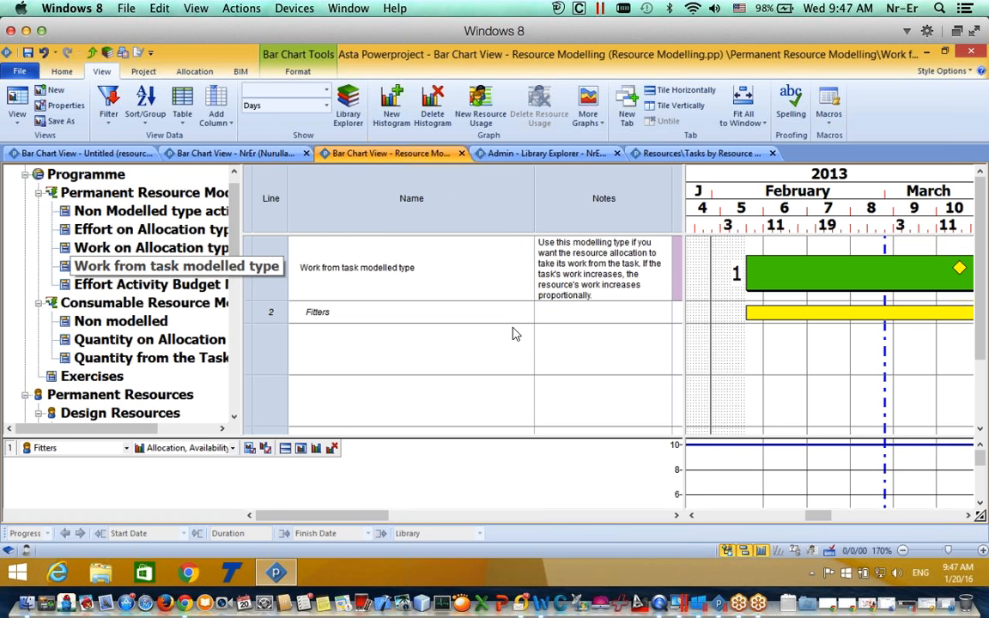
left_click(824, 516)
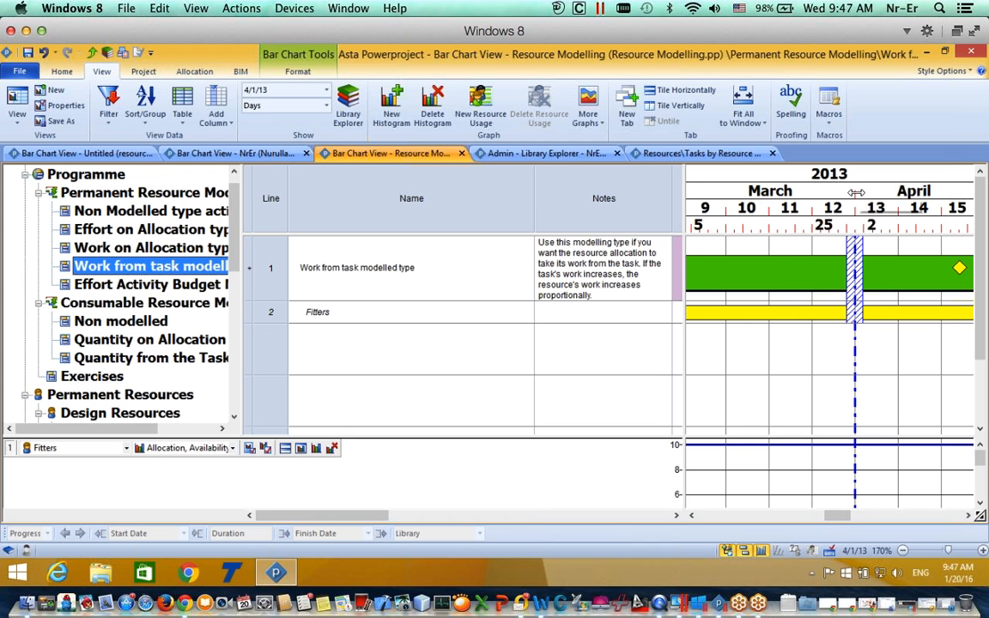
scroll(758, 237, "down", 5)
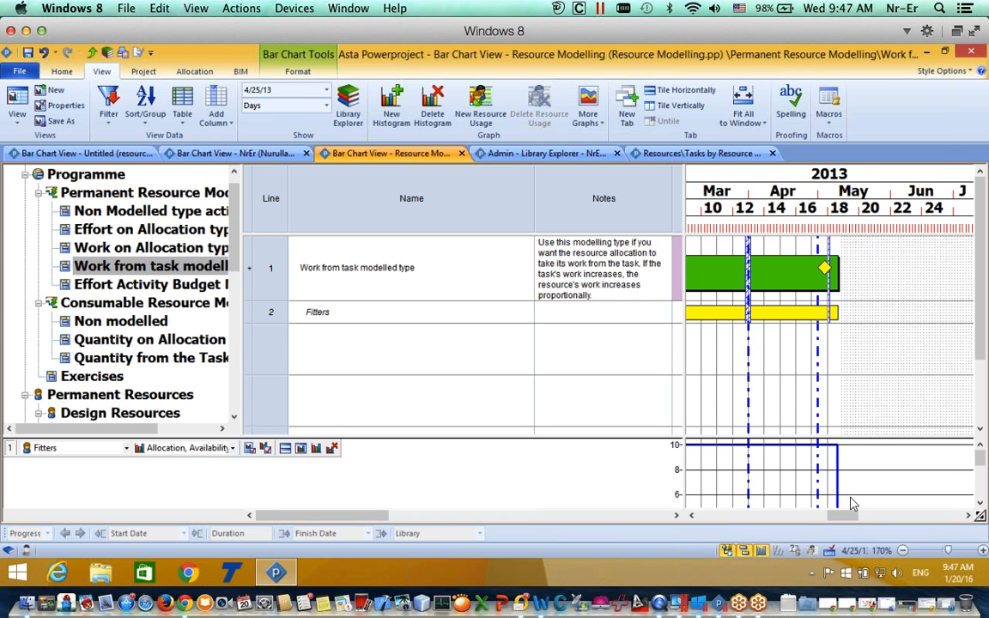
left_click_drag(850, 516, 835, 516)
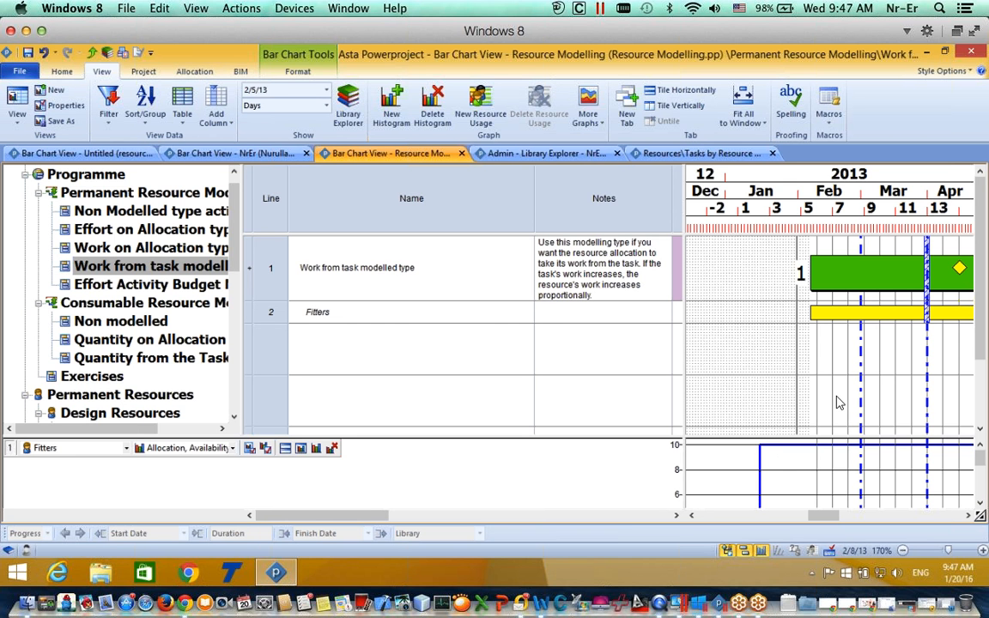
mouse_move(833, 518)
left_mouse_down()
mouse_move(846, 519)
mouse_move(831, 518)
left_mouse_up()
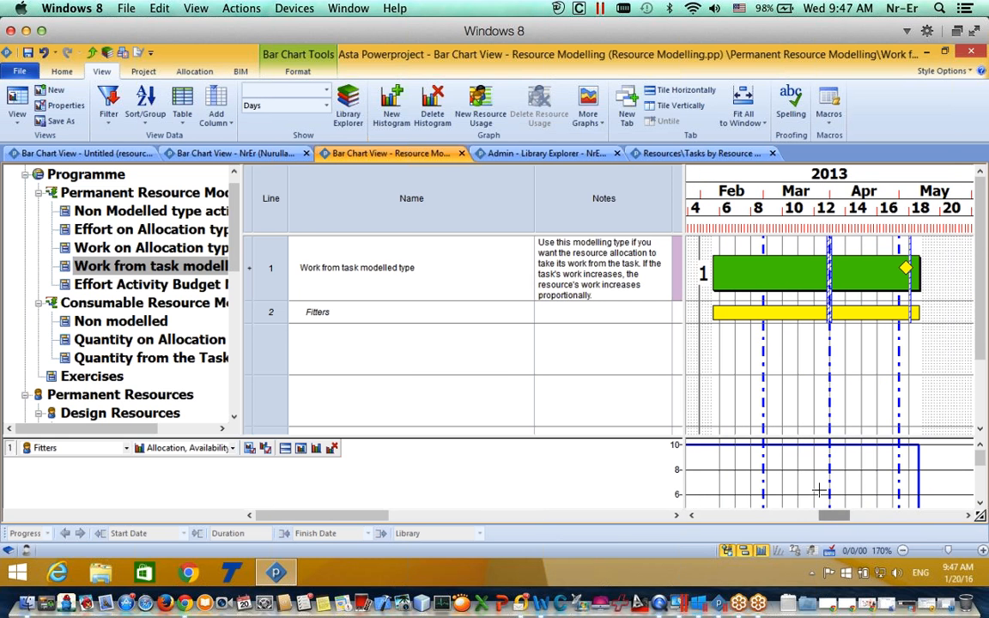
Step: Raise the Fitters allocation on this activity to 9, shortening it to 111h 6.667min
double_click(771, 314)
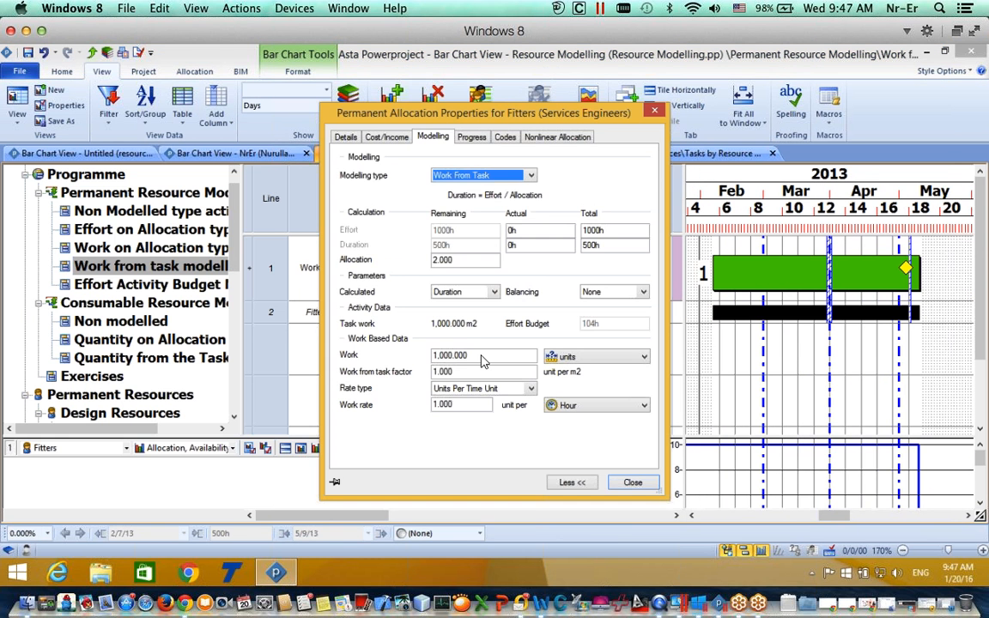
left_click(473, 406)
double_click(459, 266)
type("9")
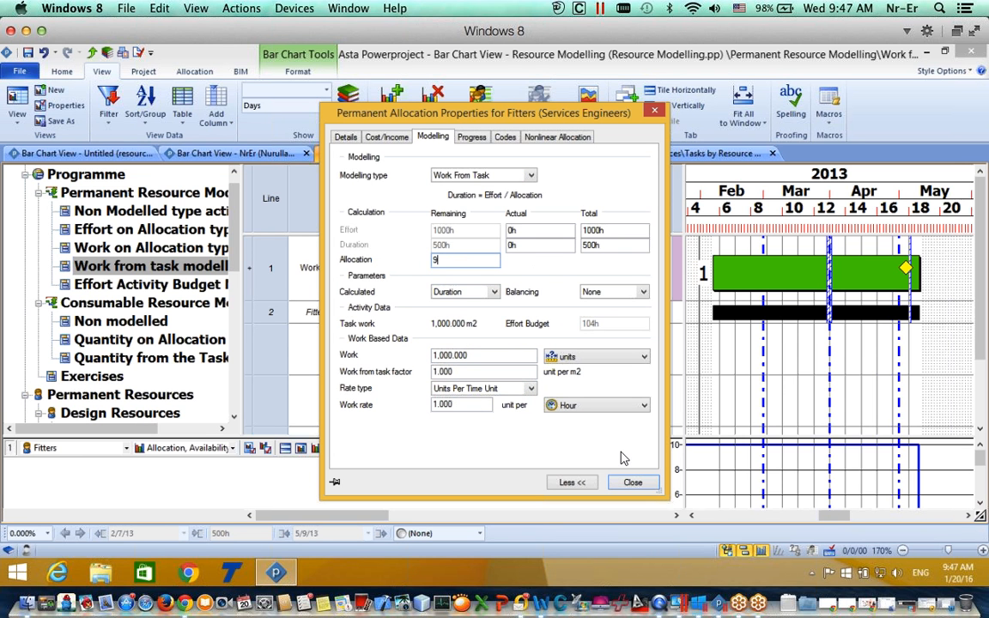
left_click(636, 487)
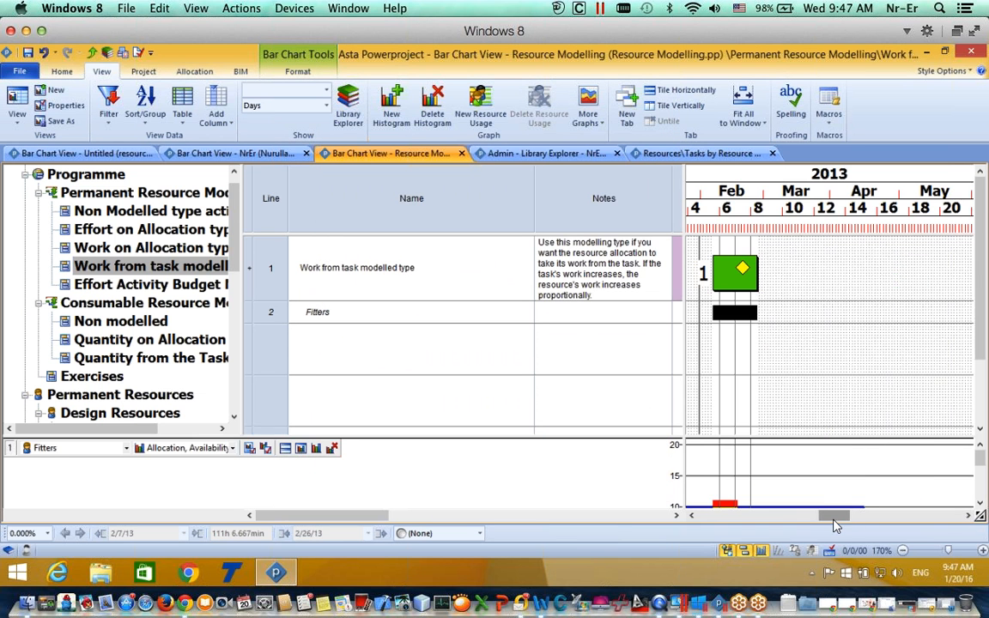
Step: Delete the Fitters allocation from the Work from task activity, leaving only its task bar
scroll(861, 512, "left", 5)
left_click_drag(980, 459, 981, 472)
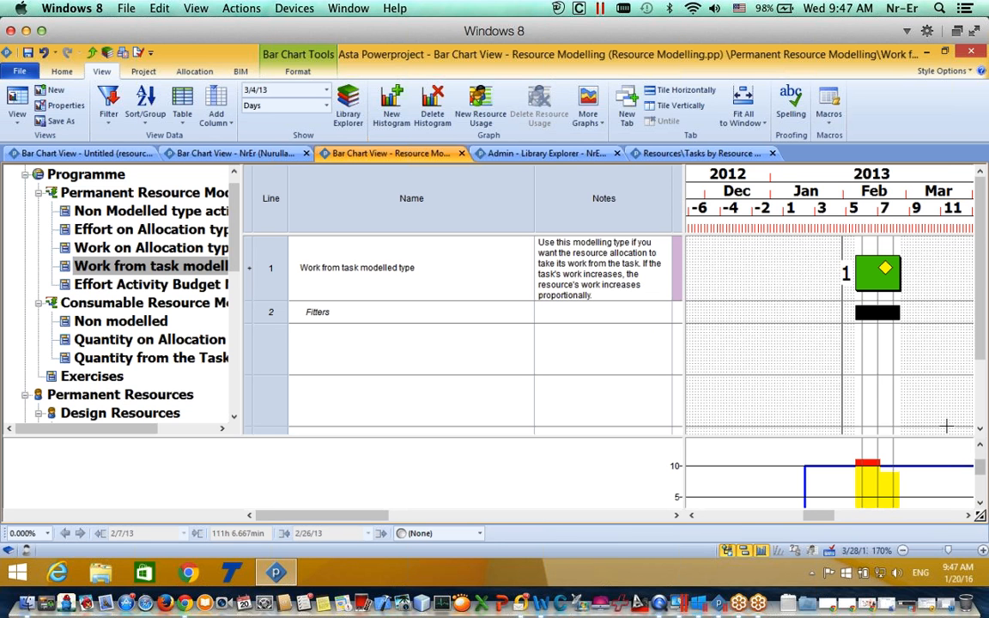
right_click(846, 317)
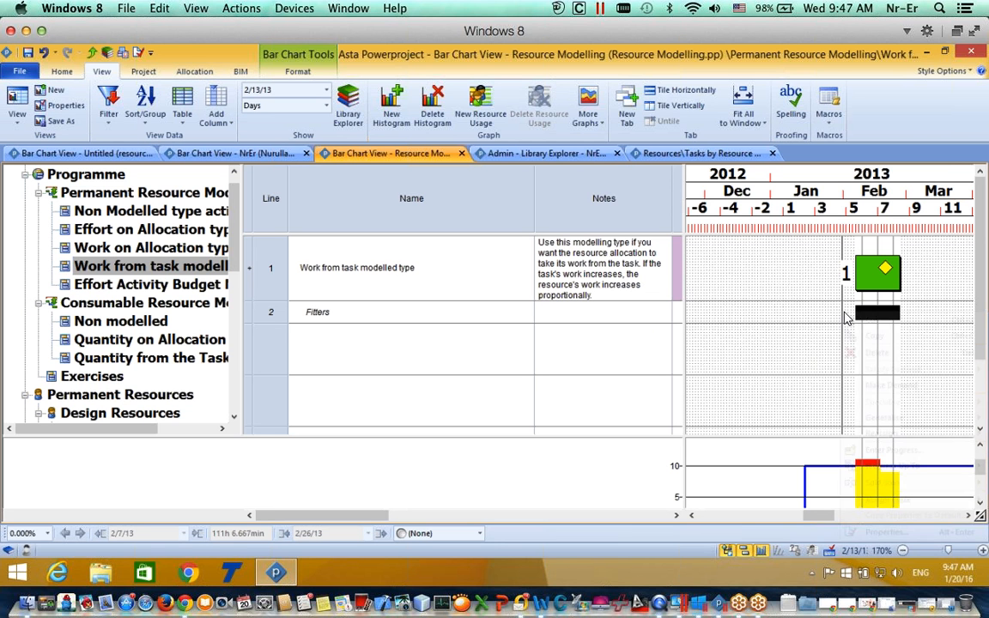
left_click(848, 351)
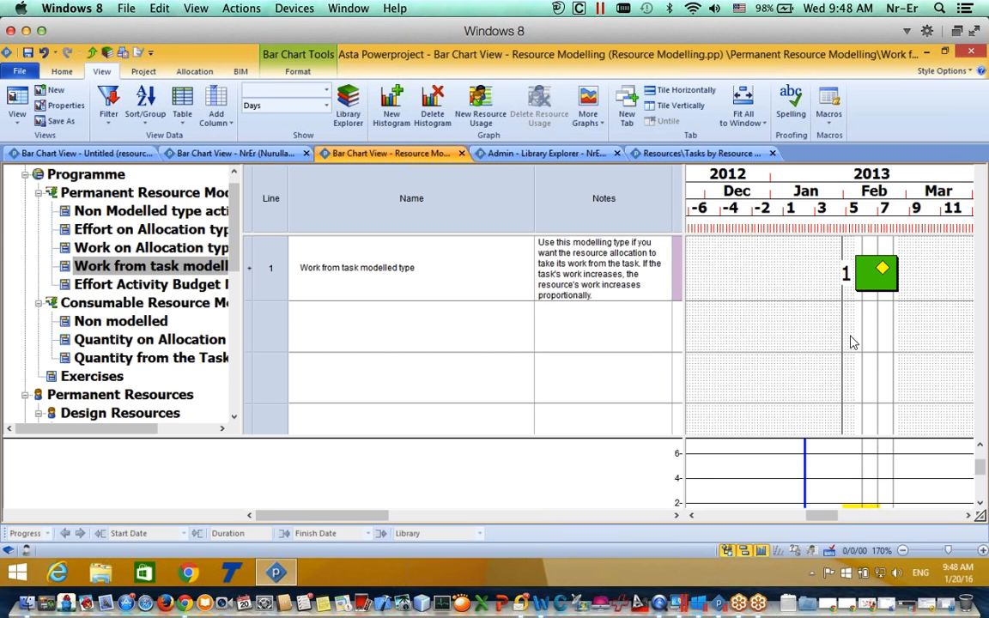
Step: Allocate Electricians to the Work from task modelled type task at 1.000, giving 104h effort
left_click(980, 446)
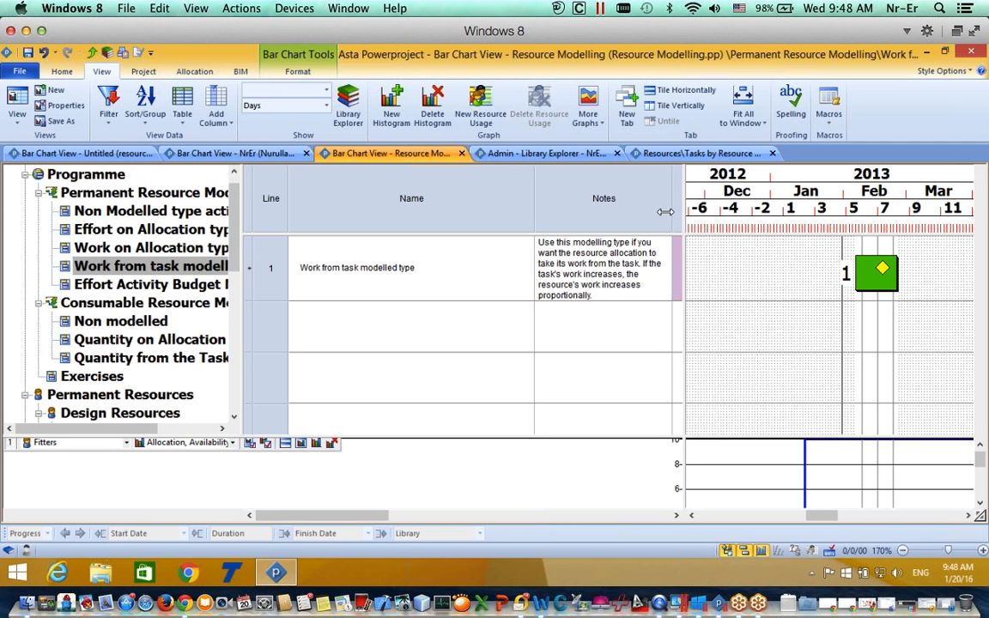
scroll(230, 286, "down", 2)
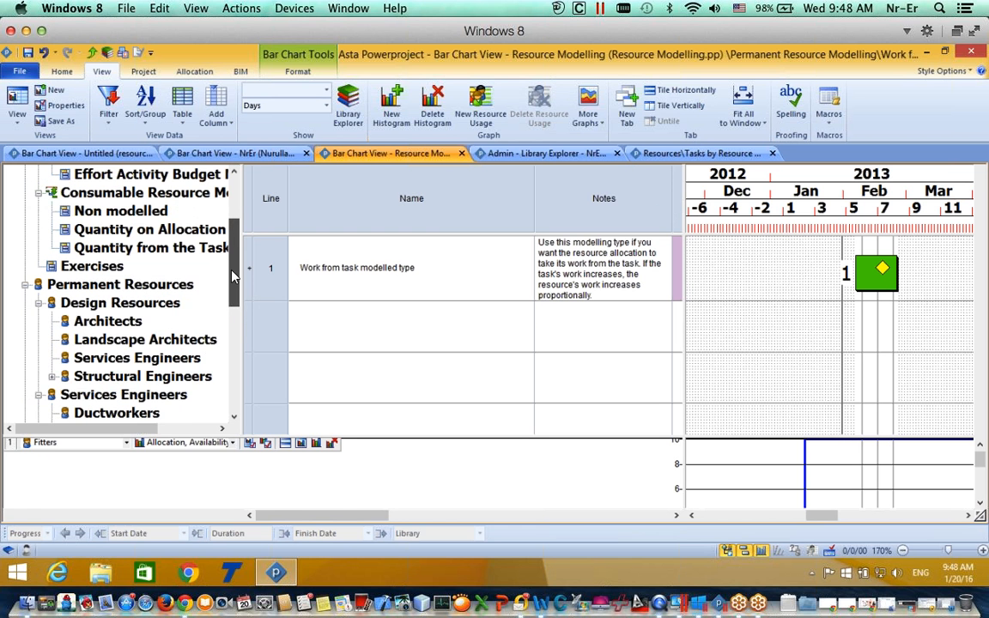
scroll(230, 288, "up", 1)
scroll(230, 313, "down", 2)
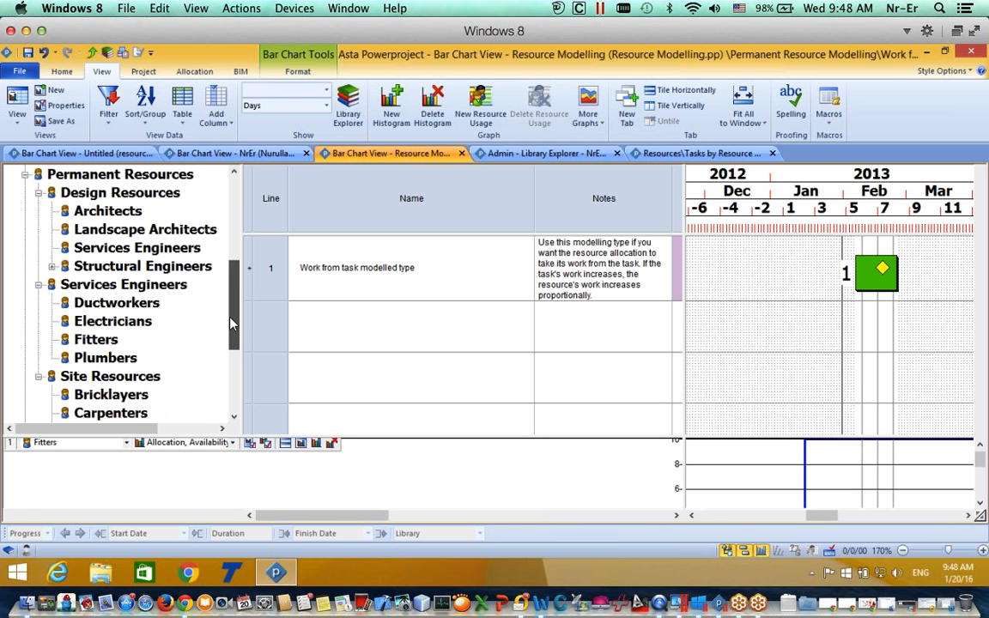
left_click_drag(67, 324, 902, 273)
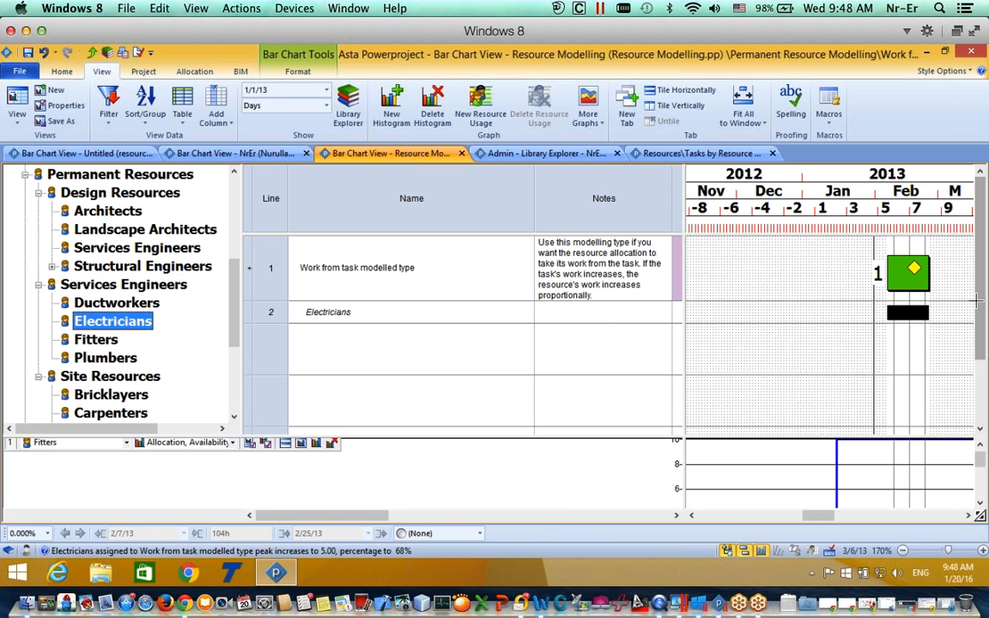
Step: Close the resource histogram pane and resize the grid and chart dividers
left_click_drag(805, 438, 768, 519)
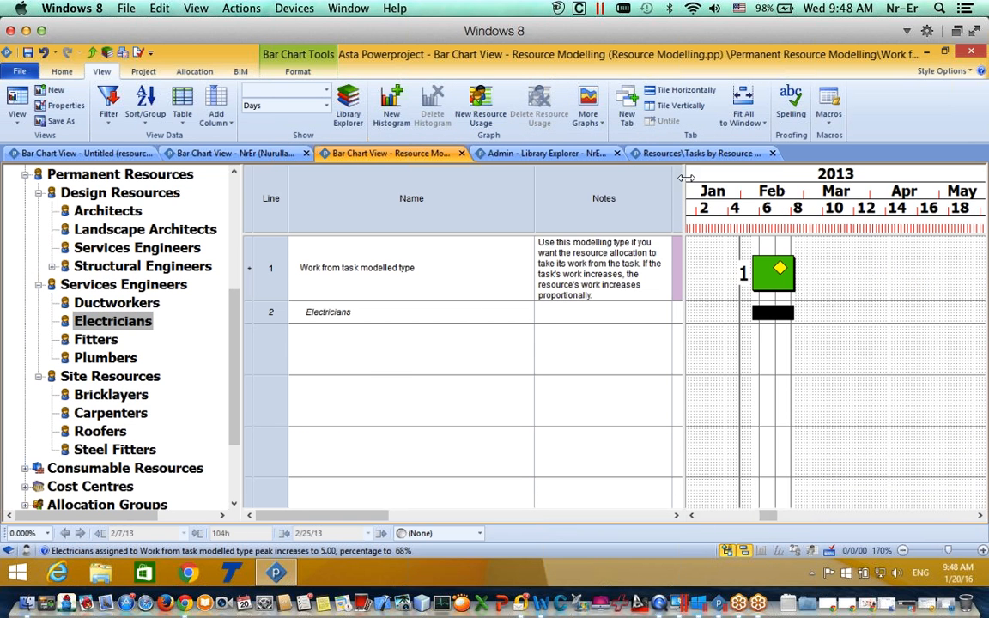
left_click_drag(686, 177, 849, 178)
left_click_drag(463, 520, 729, 490)
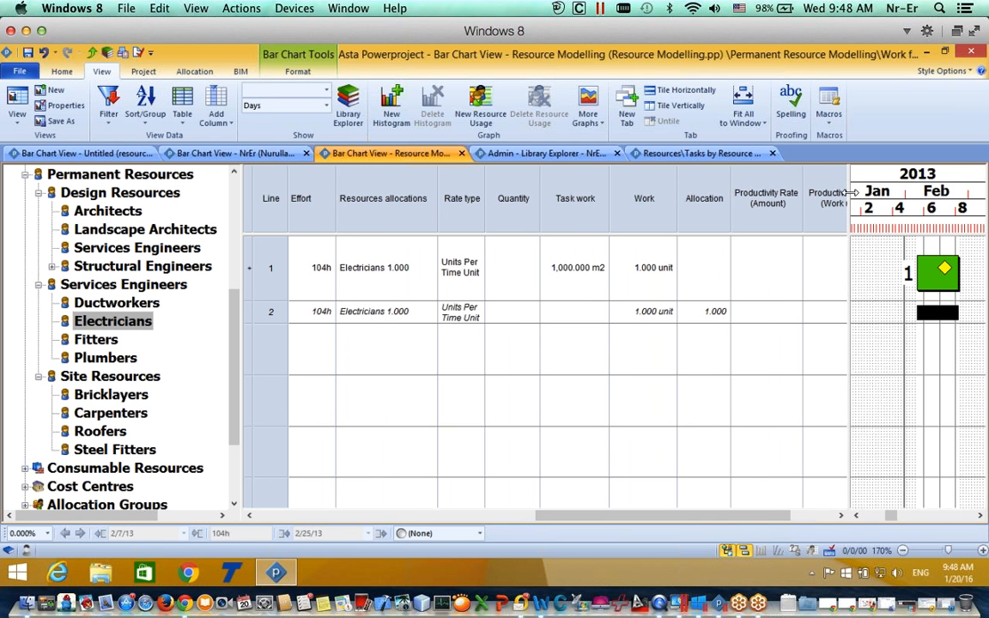
Step: Widen the Gantt chart to January–May and open the Electricians allocation's modelling type list
left_click_drag(850, 192, 710, 204)
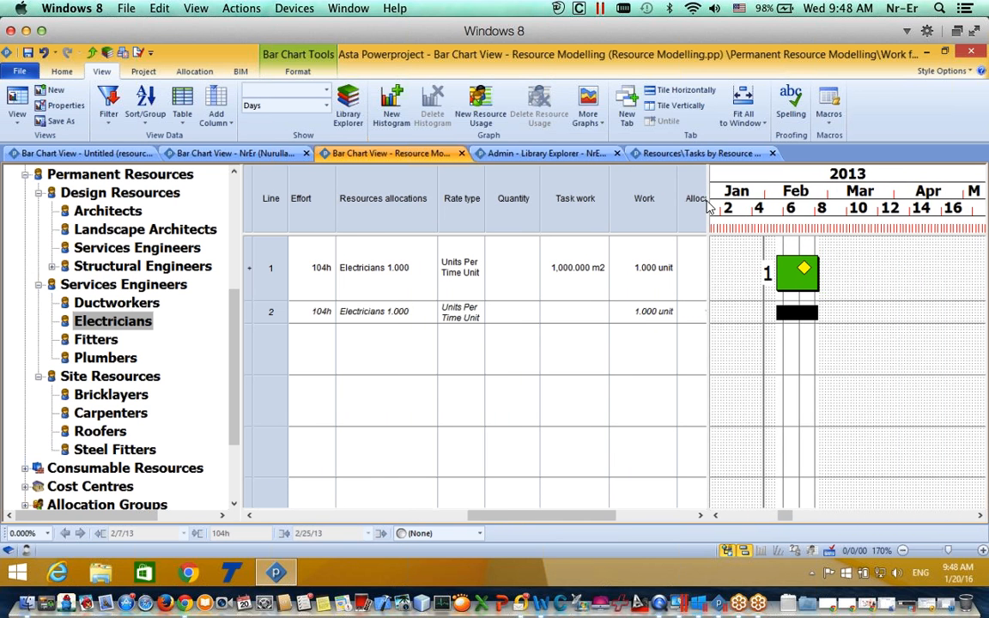
left_click(567, 258)
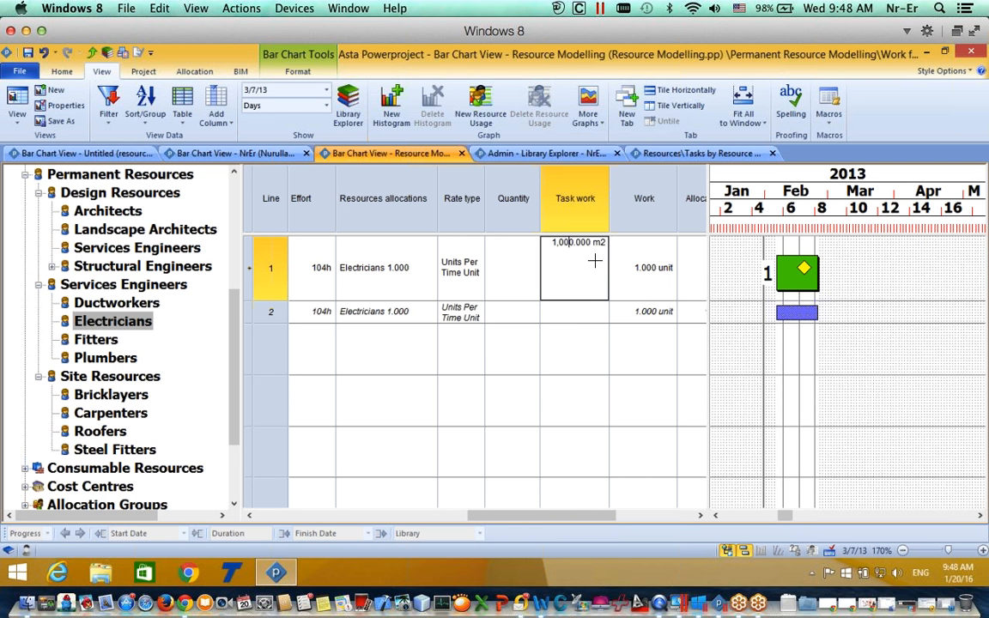
left_click(645, 324)
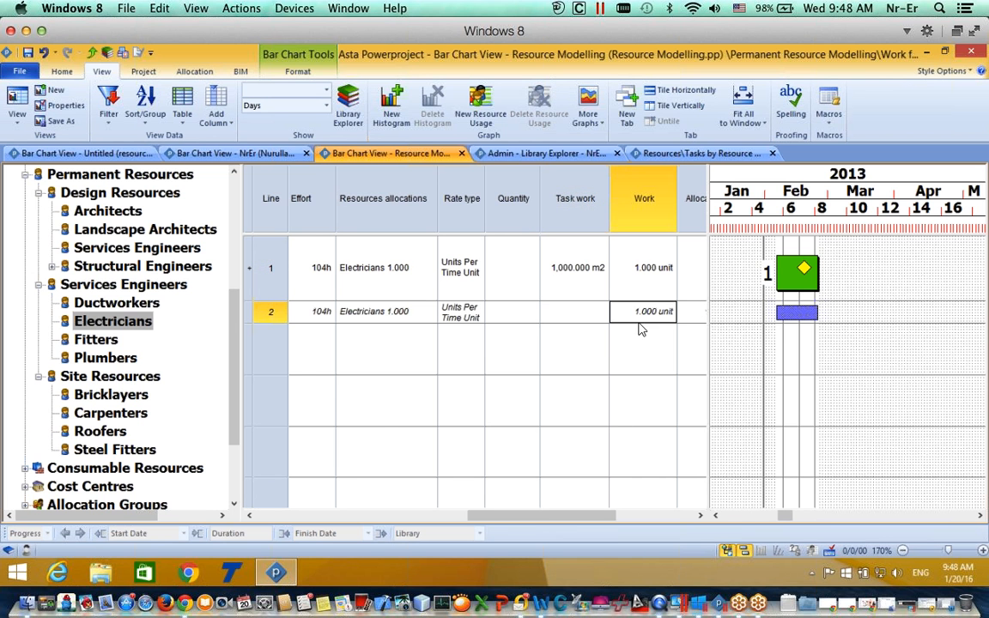
left_click_drag(548, 519, 571, 521)
left_click(791, 316)
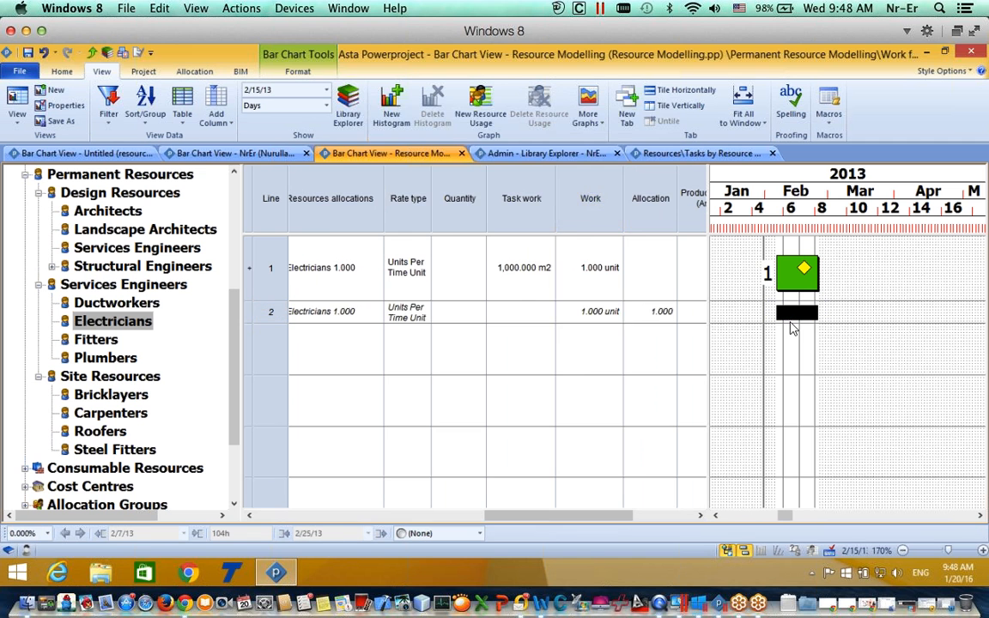
double_click(791, 317)
left_click(474, 175)
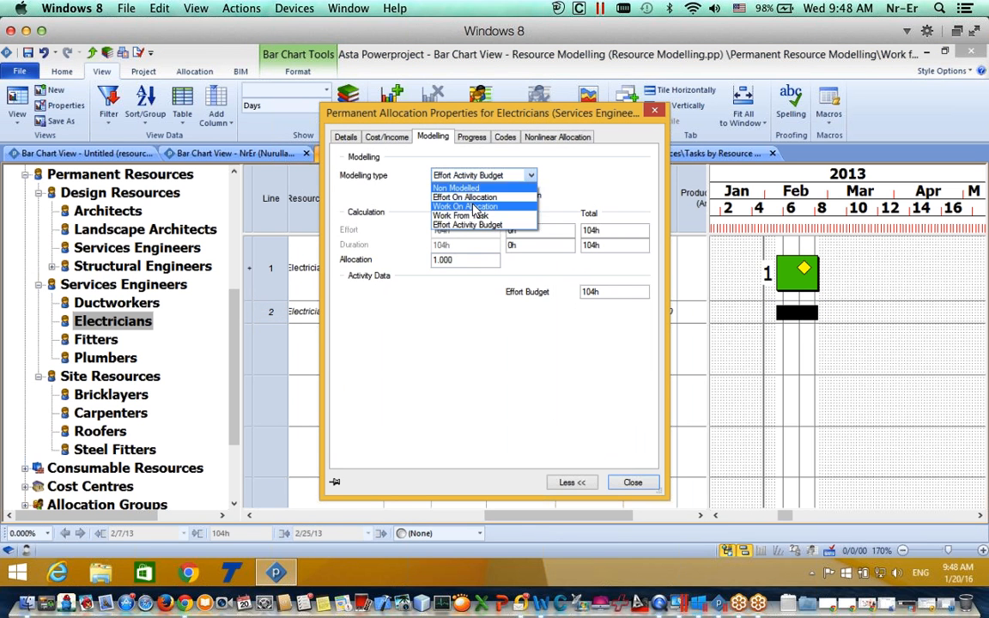
Step: Switch the Electricians allocation to Work From Task with a work rate of 20 per hour
left_click(474, 217)
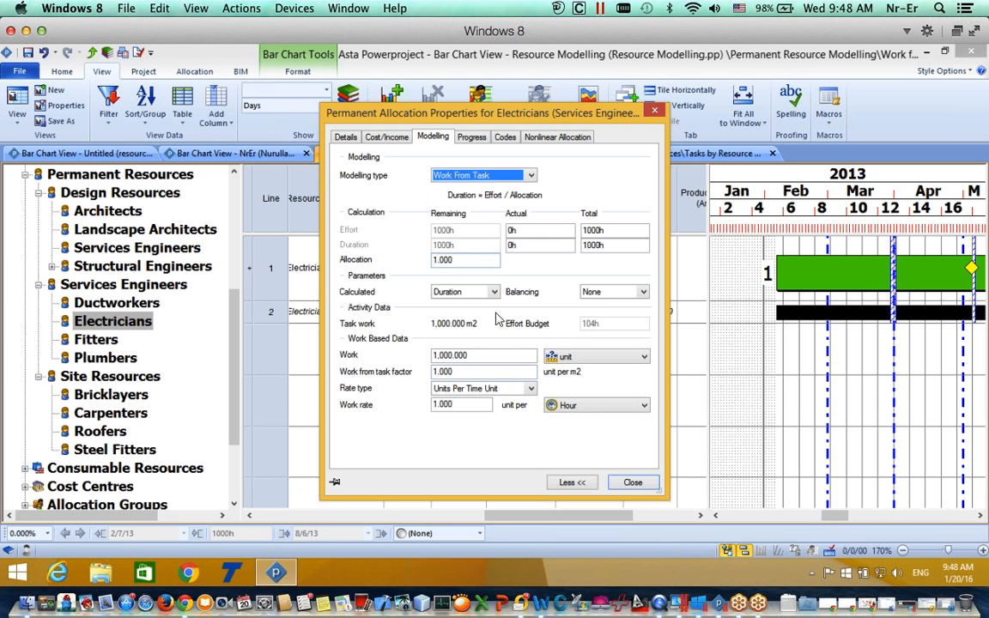
double_click(486, 412)
type("20")
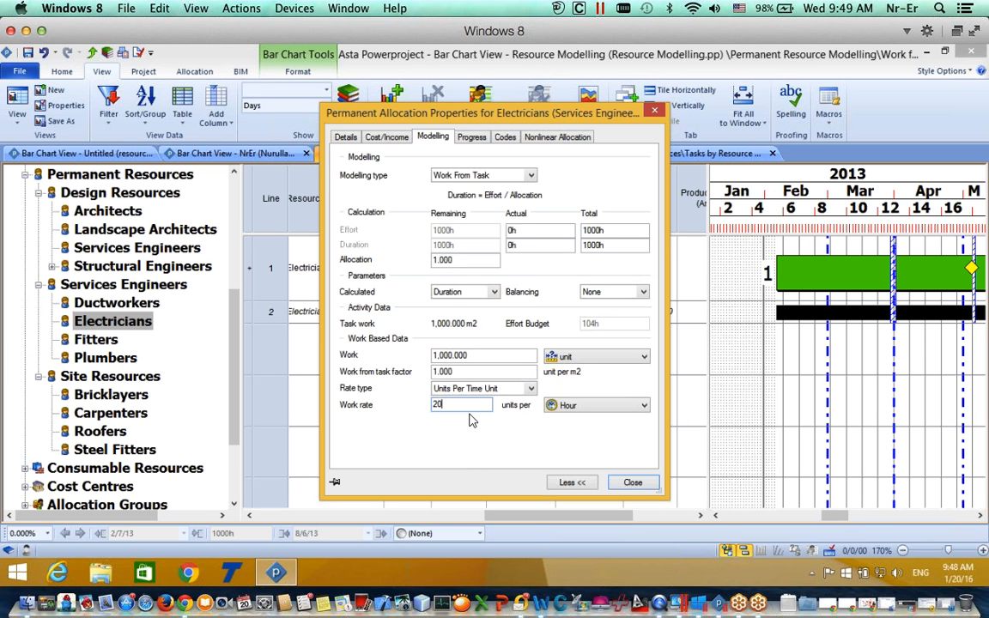
key("Tab")
double_click(433, 358)
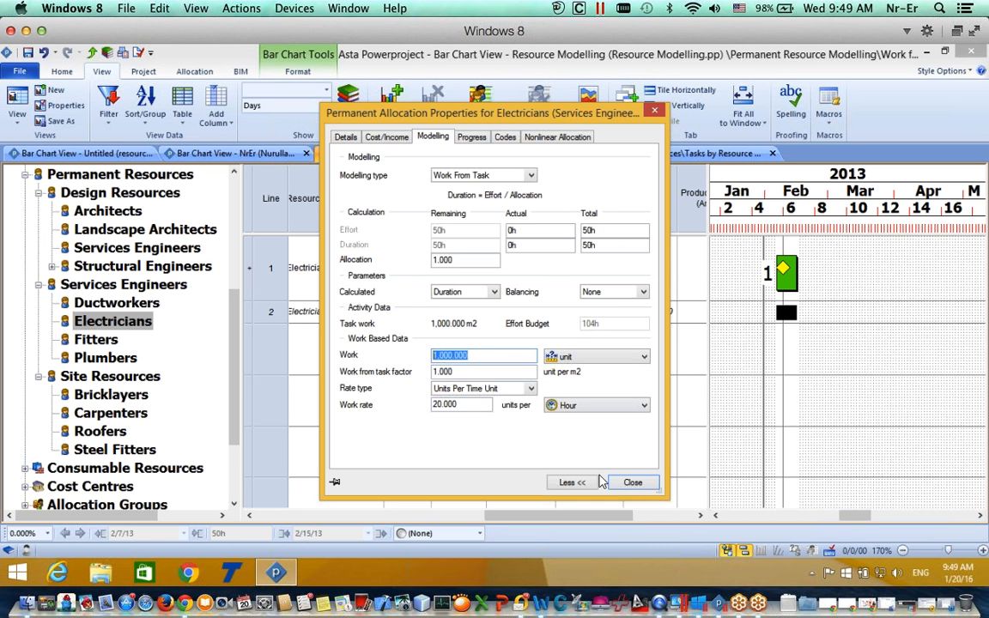
Step: Close the allocation properties and stretch the timescale to show individual weeks
left_click(633, 482)
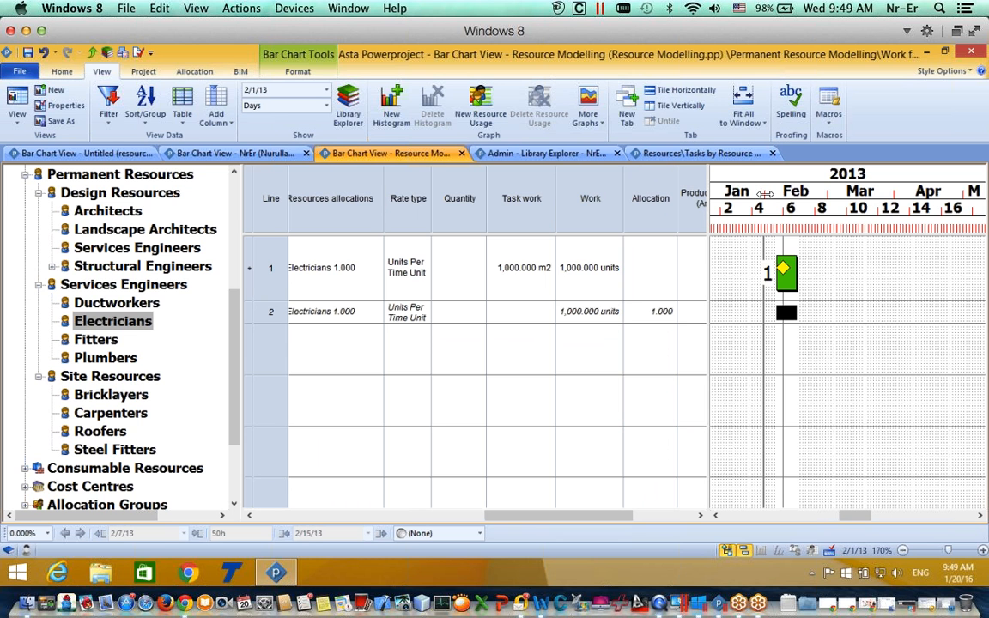
left_click_drag(812, 190, 821, 209)
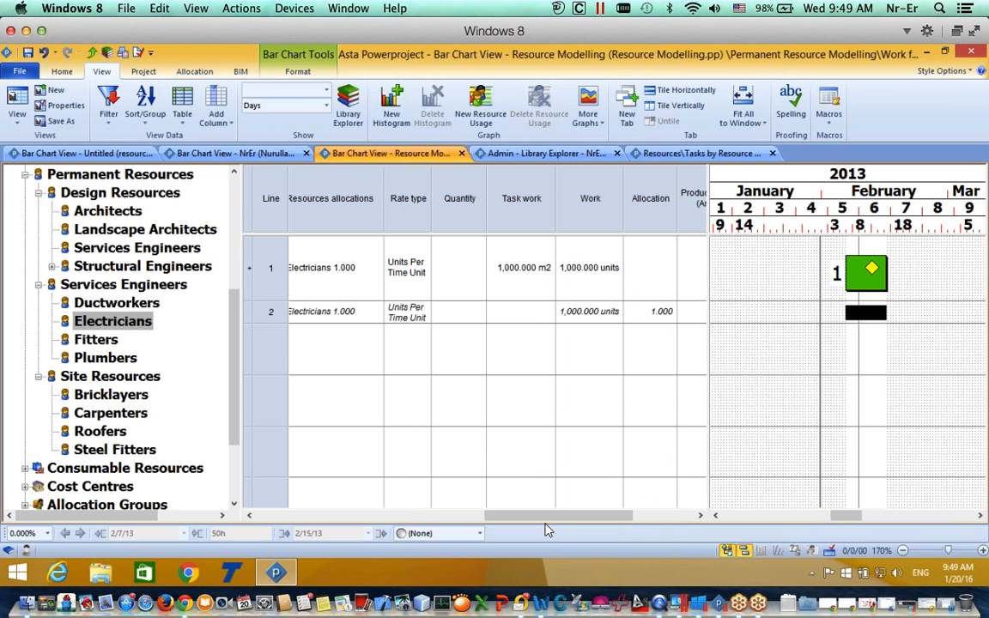
left_click_drag(550, 516, 546, 519)
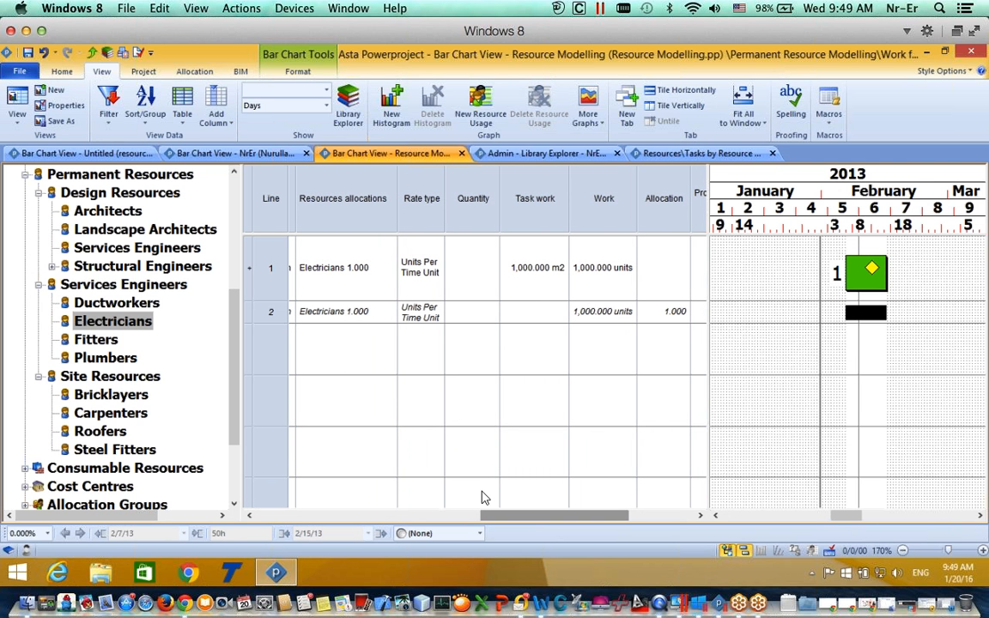
left_click_drag(235, 387, 235, 256)
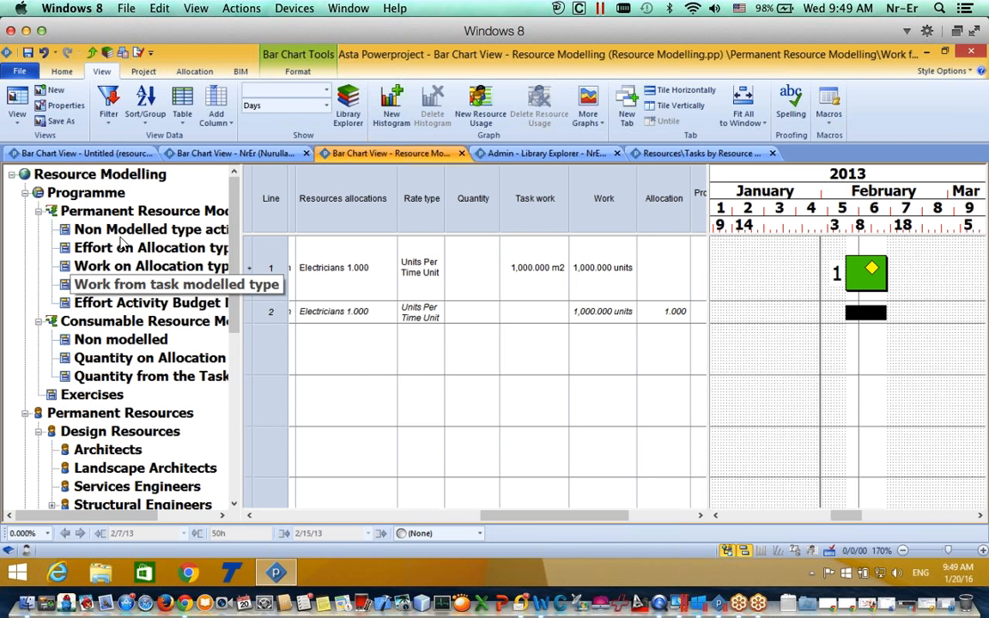
Step: Open the Effort Activity Budget task from the project tree
left_click(87, 302)
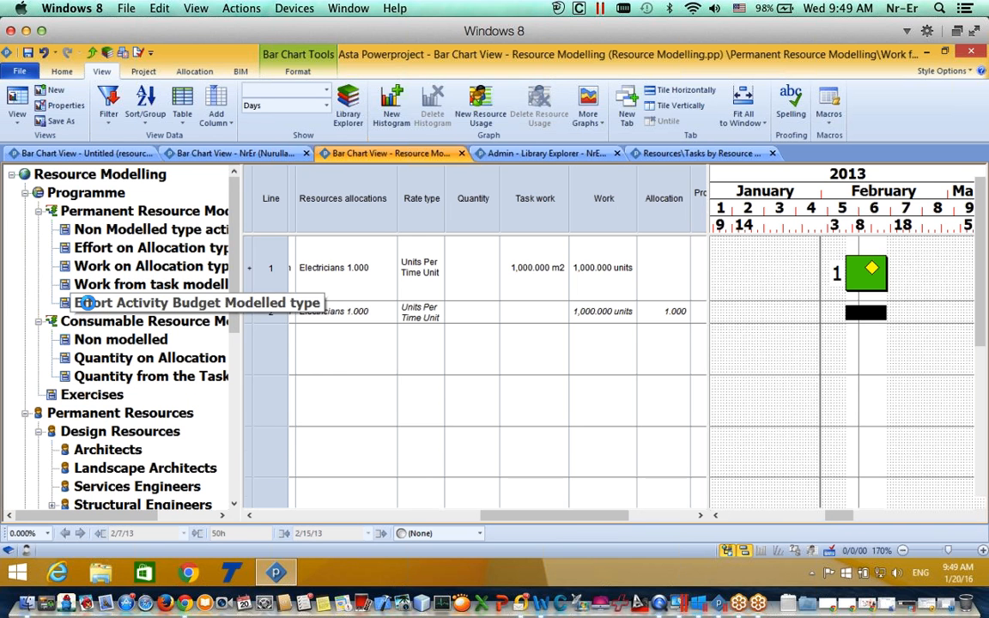
left_click(519, 503)
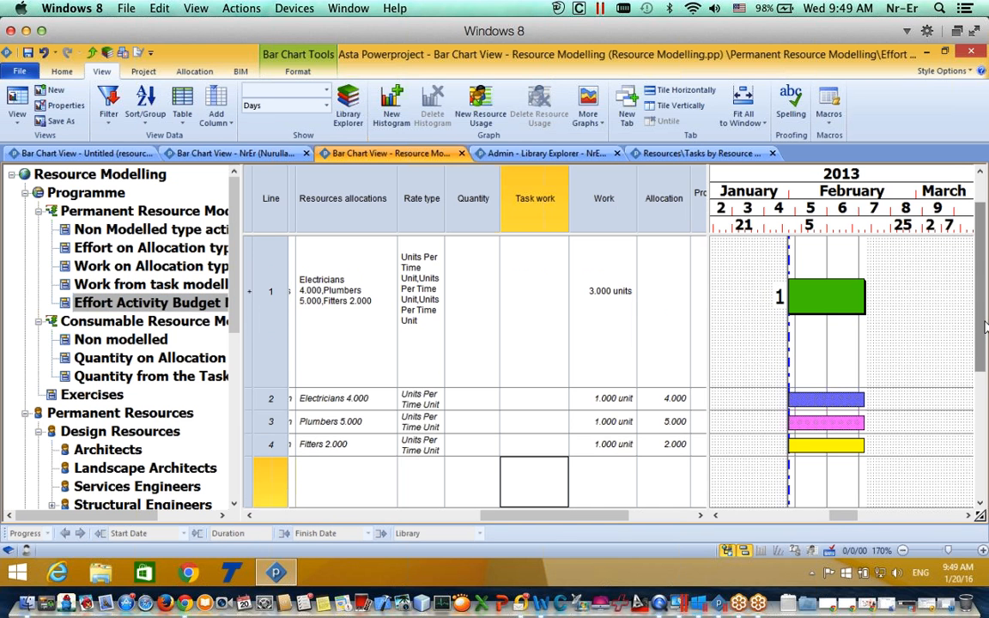
scroll(875, 353, "up", 1)
left_click_drag(522, 515, 459, 516)
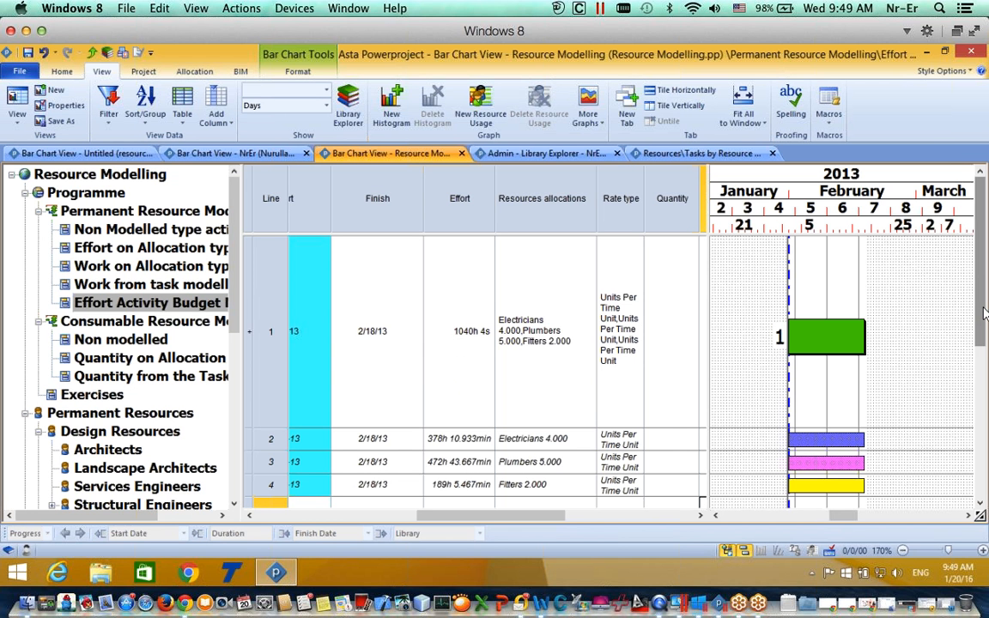
Step: Delete the Plumbers and Fitters allocations, leaving Electricians at 4.000 with 1040h
left_click(827, 468)
left_click(824, 486, "ctrl")
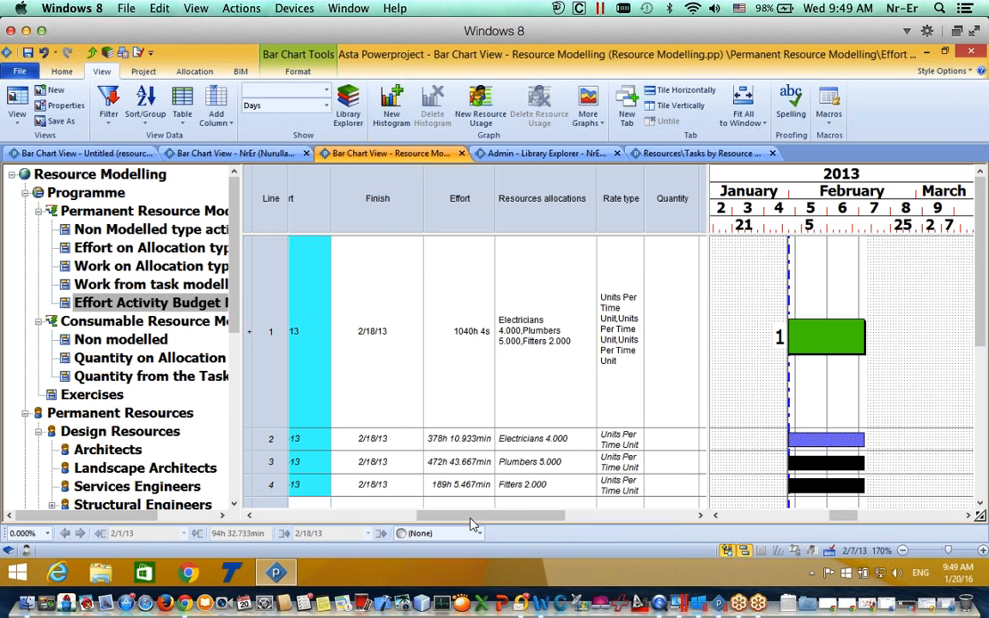
right_click(820, 489)
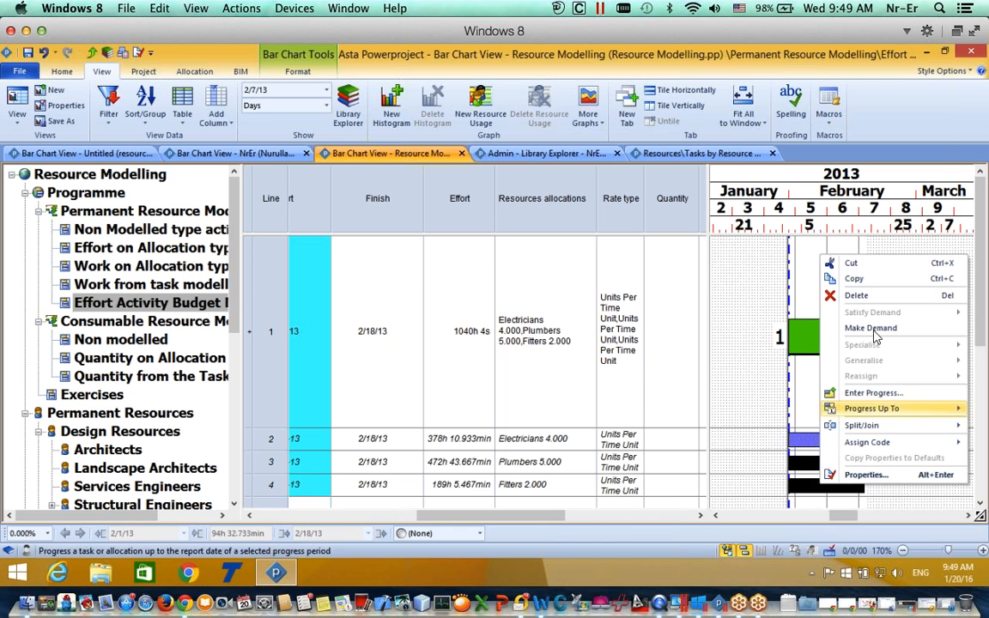
left_click(850, 293)
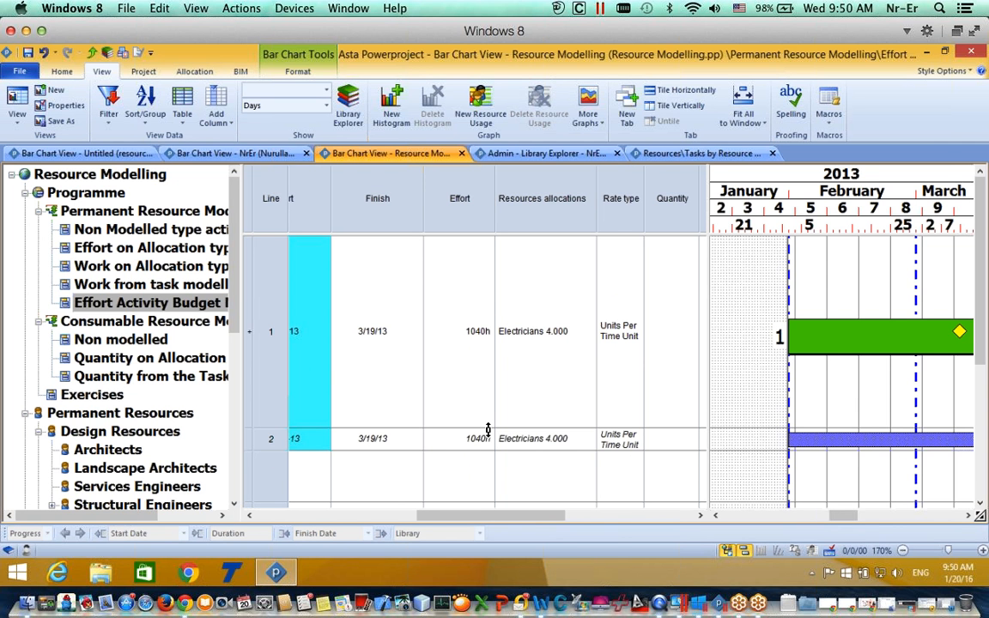
Step: Allocate Fitters (1.000) and Ductworkers (2.000) to the Effort Activity Budget task, giving 1456h effort
scroll(219, 326, "down", 2)
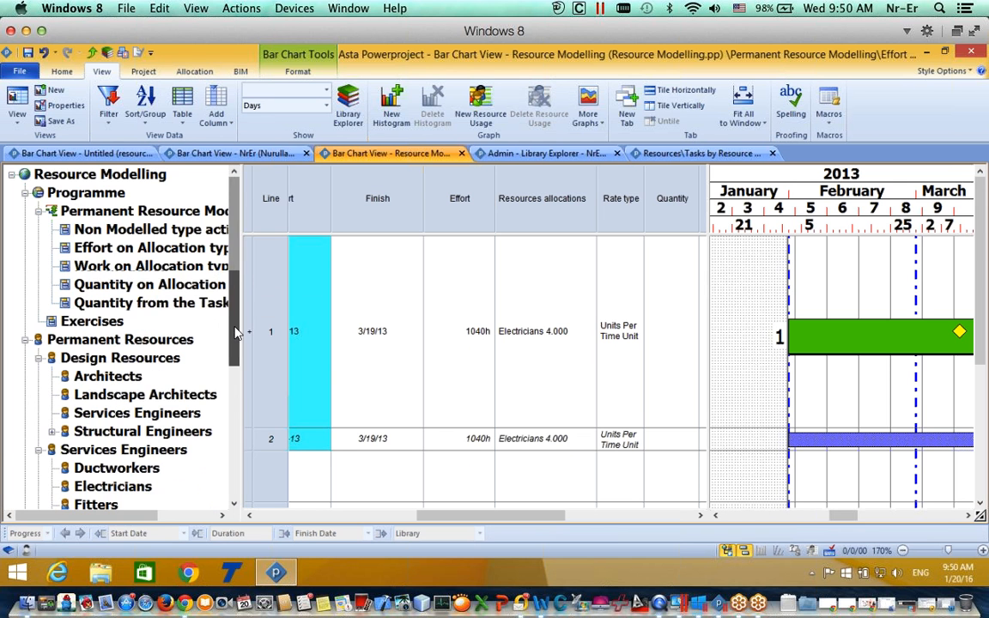
scroll(237, 346, "down", 2)
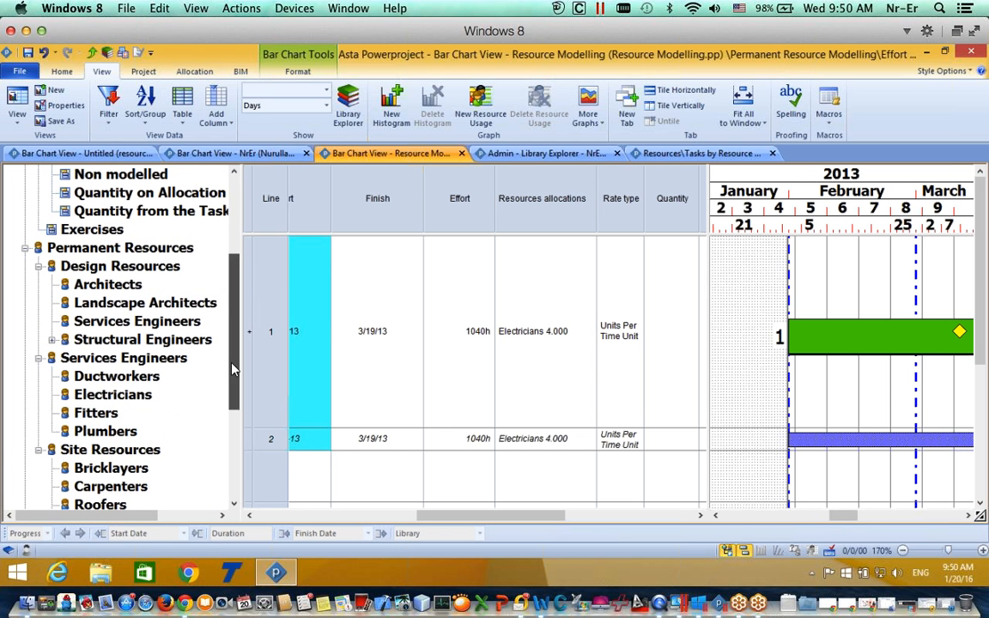
left_click(85, 413)
left_click_drag(86, 413, 848, 336)
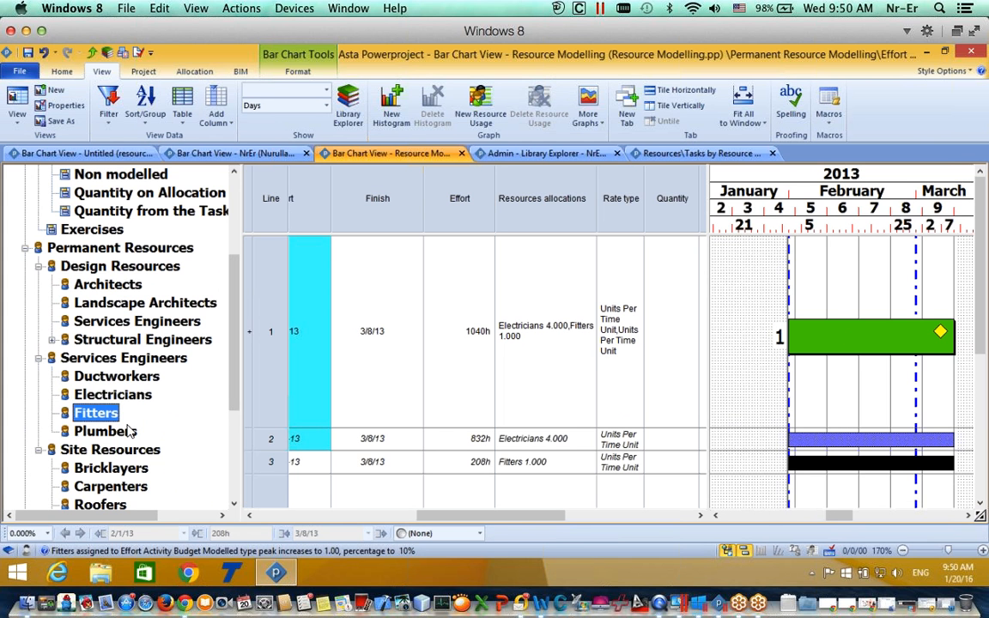
left_click(92, 397)
left_click(100, 378)
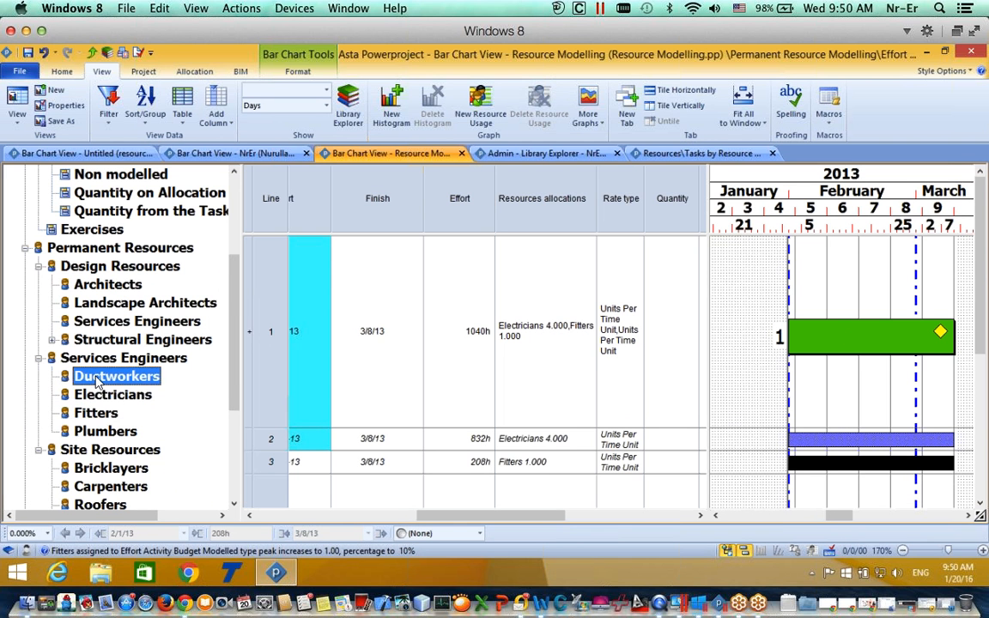
left_click_drag(100, 378, 825, 337)
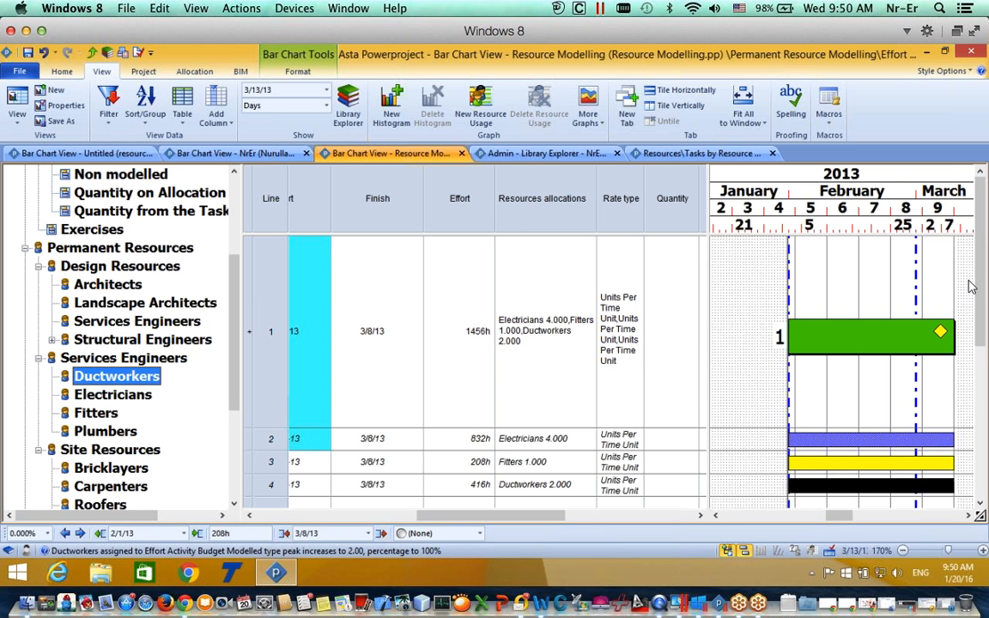
scroll(982, 315, "down", 1)
scroll(982, 315, "up", 1)
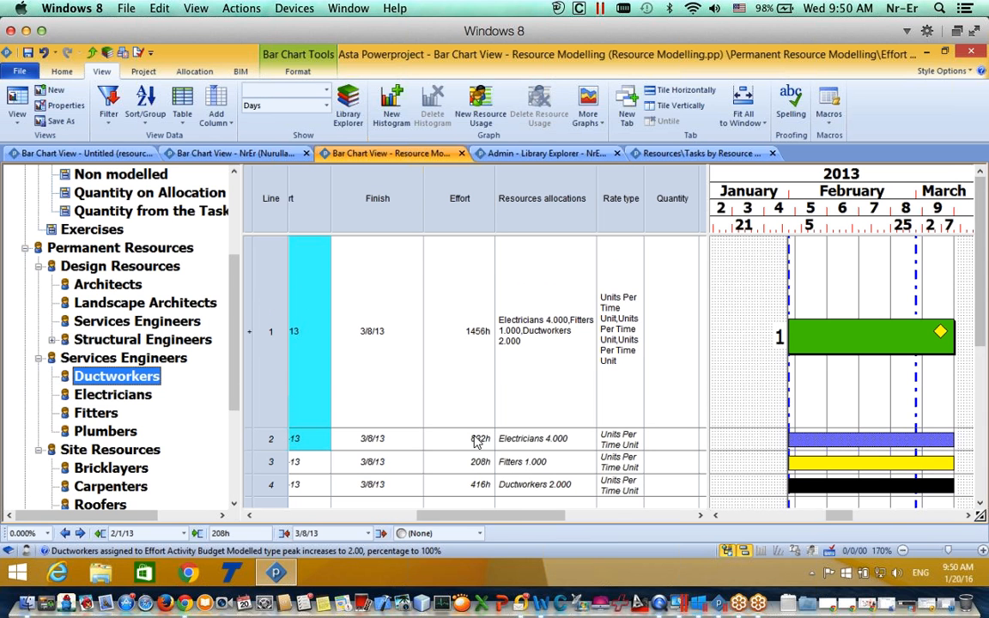
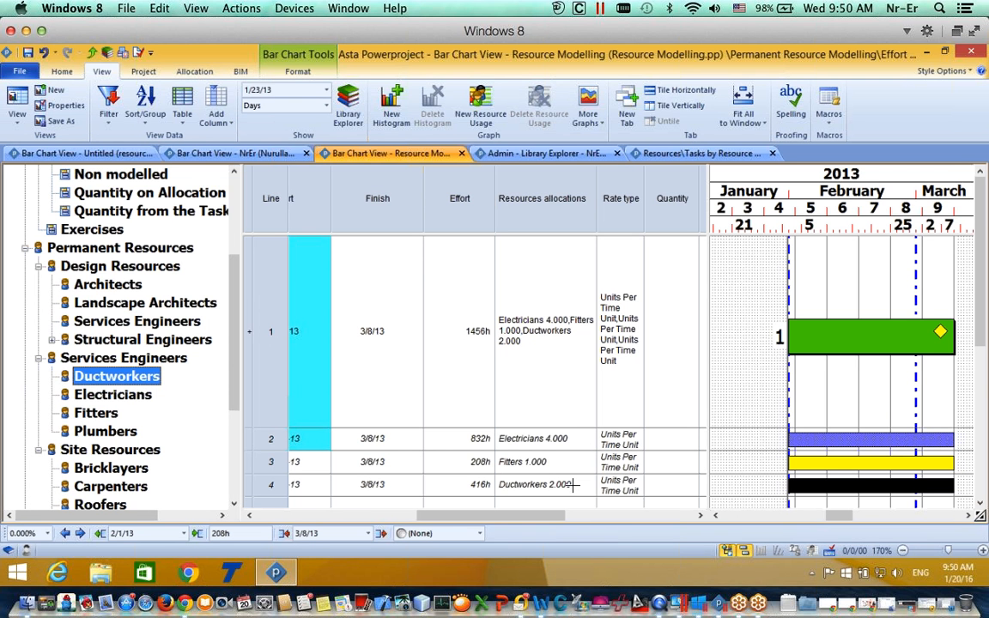
Step: Raise the Ductworkers allocation from 2.000 to 5.000
left_click(810, 483)
double_click(810, 483)
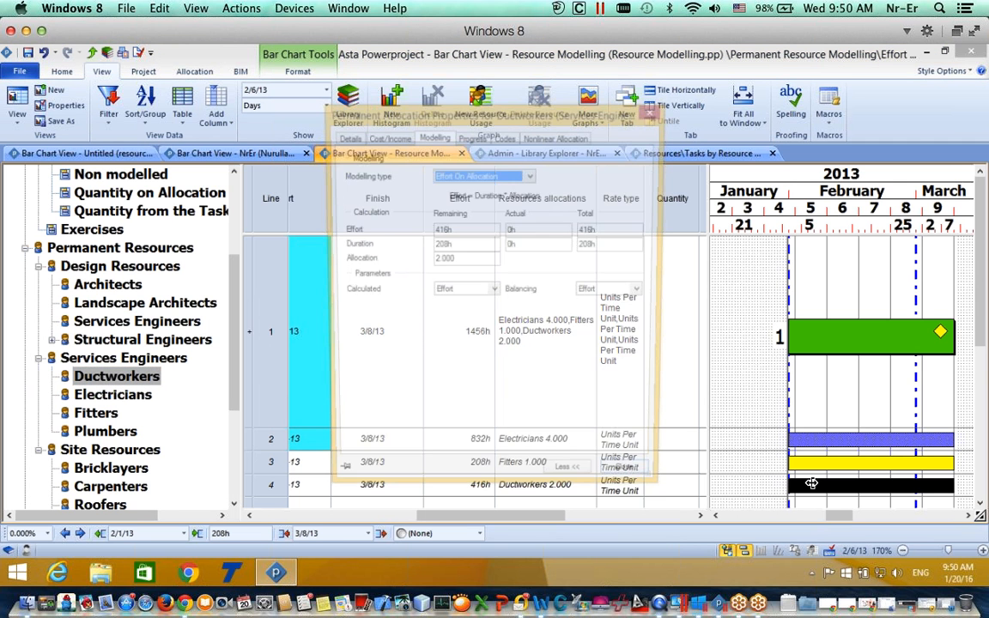
double_click(455, 260)
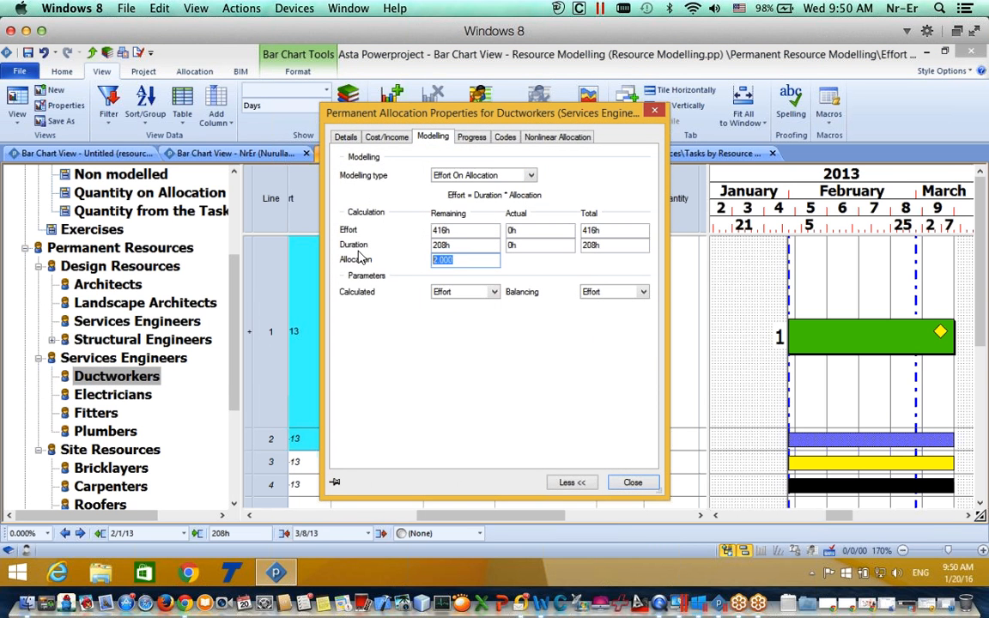
type("5")
left_click(632, 483)
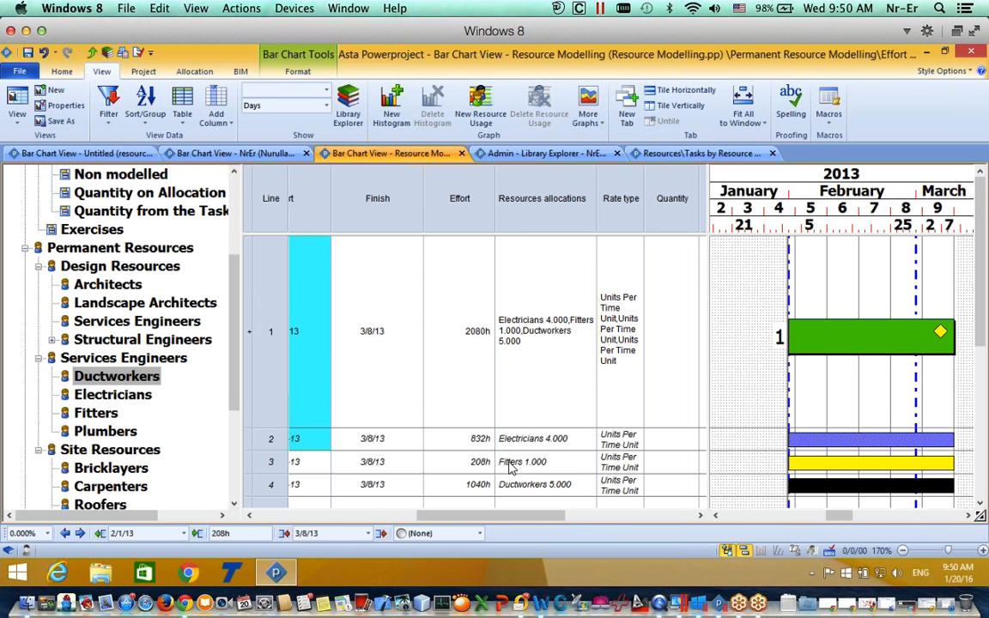
Step: Raise the Fitters allocation from 1.000 to 2.000, bringing the task to 2080h
left_click(564, 466)
double_click(591, 466)
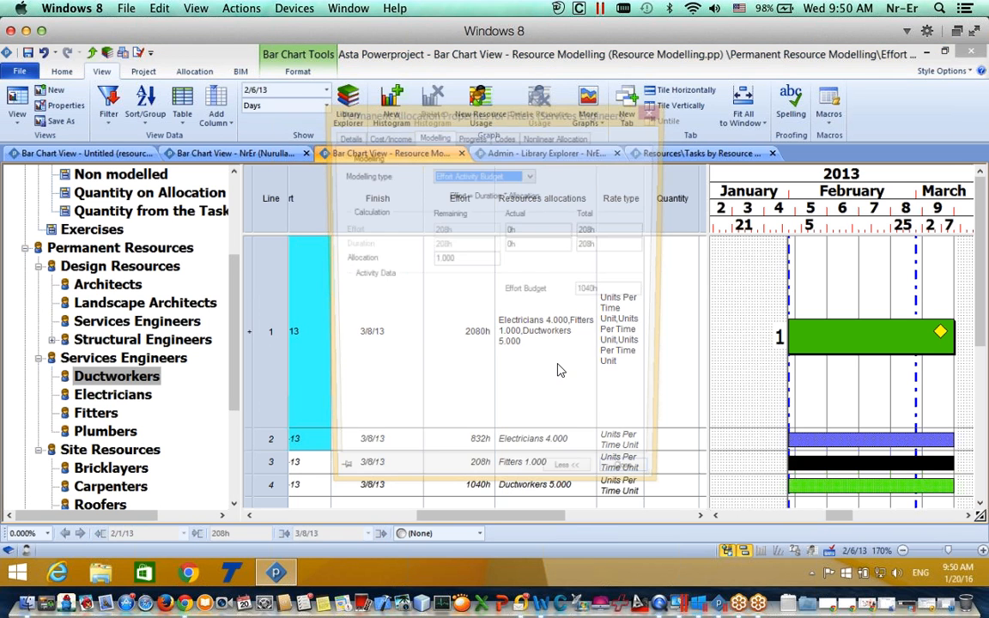
key("BackSpace")
type("2")
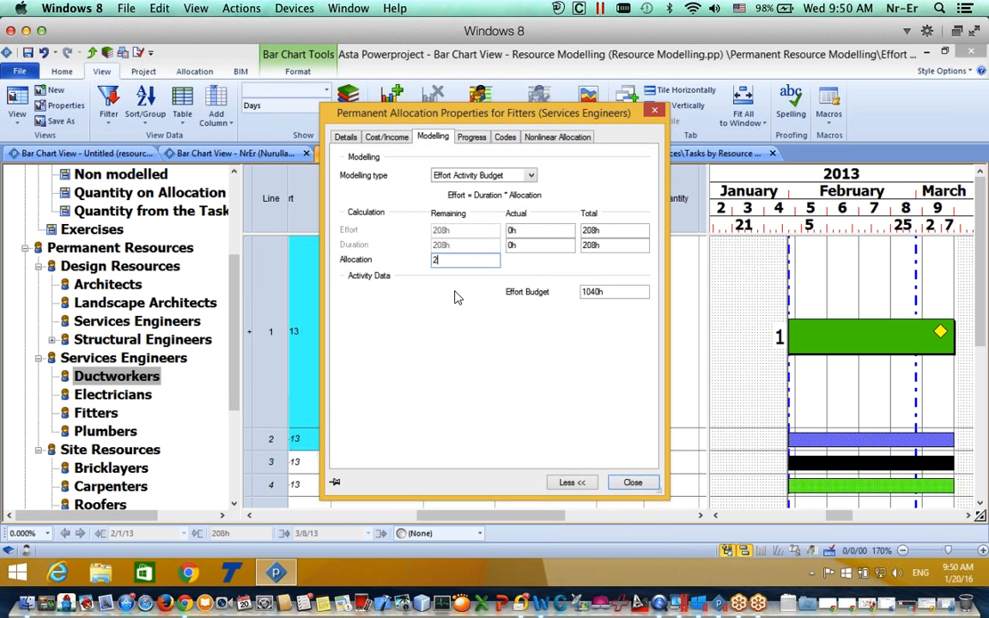
left_click(632, 484)
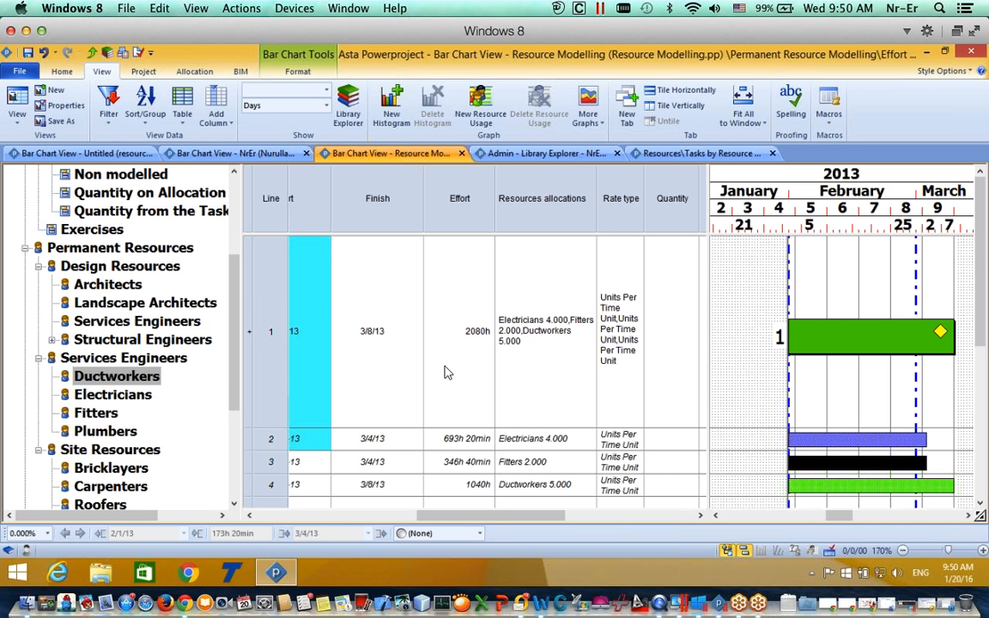
left_click(797, 352)
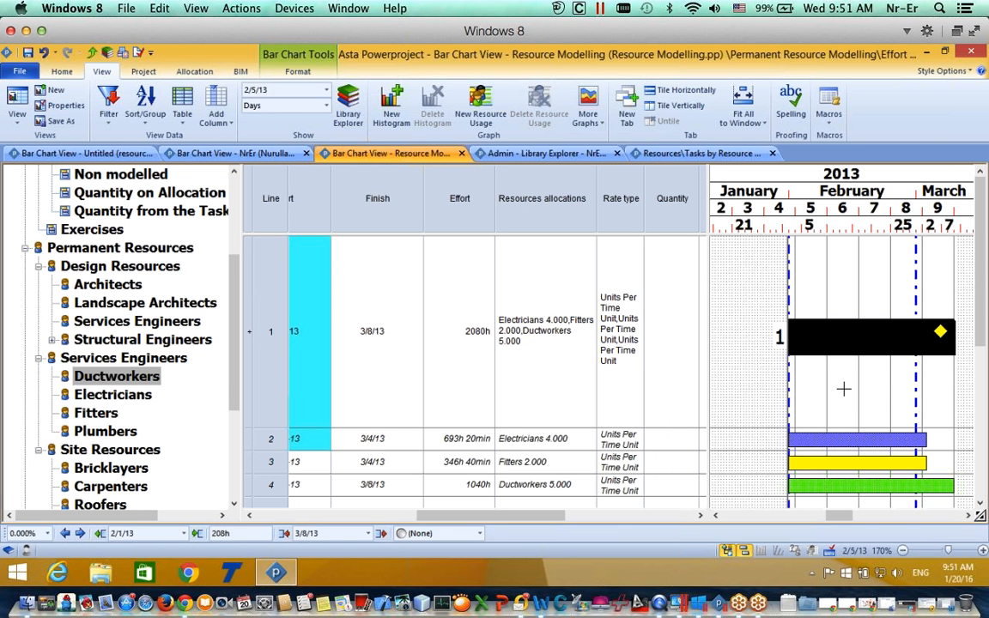
left_click_drag(237, 343, 233, 261)
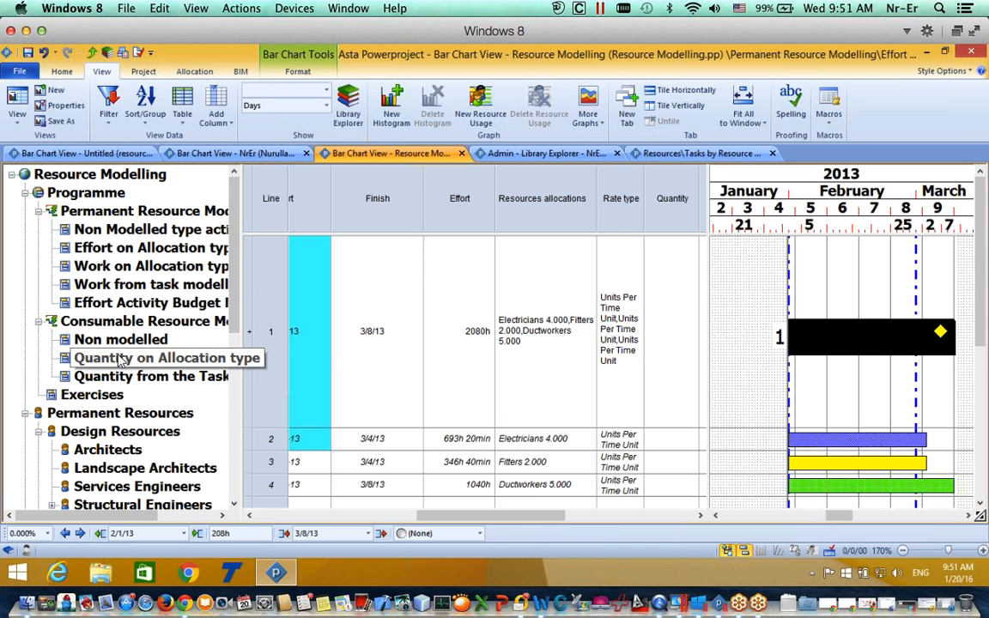
Step: Open the Quantity on Allocation type example and bring the Quantity column into view
double_click(120, 359)
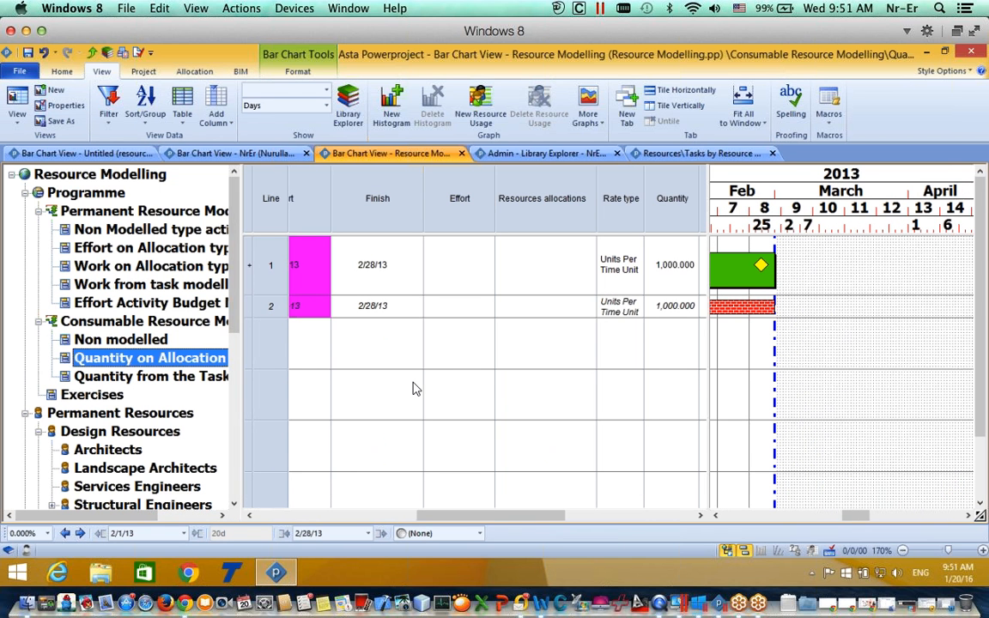
mouse_move(534, 515)
left_mouse_down()
mouse_move(500, 515)
mouse_move(531, 512)
left_mouse_up()
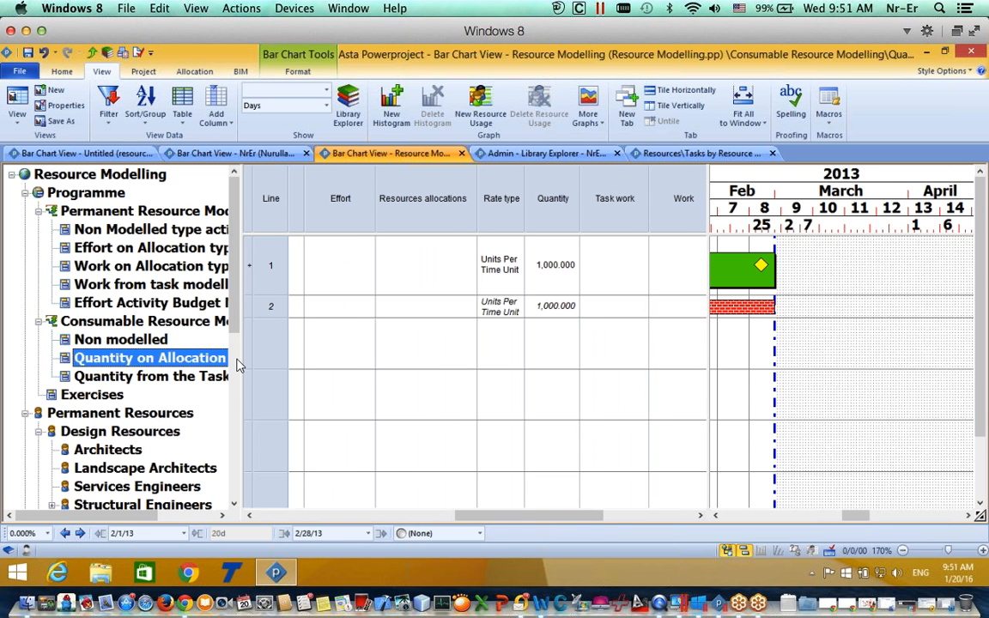
left_click(109, 359)
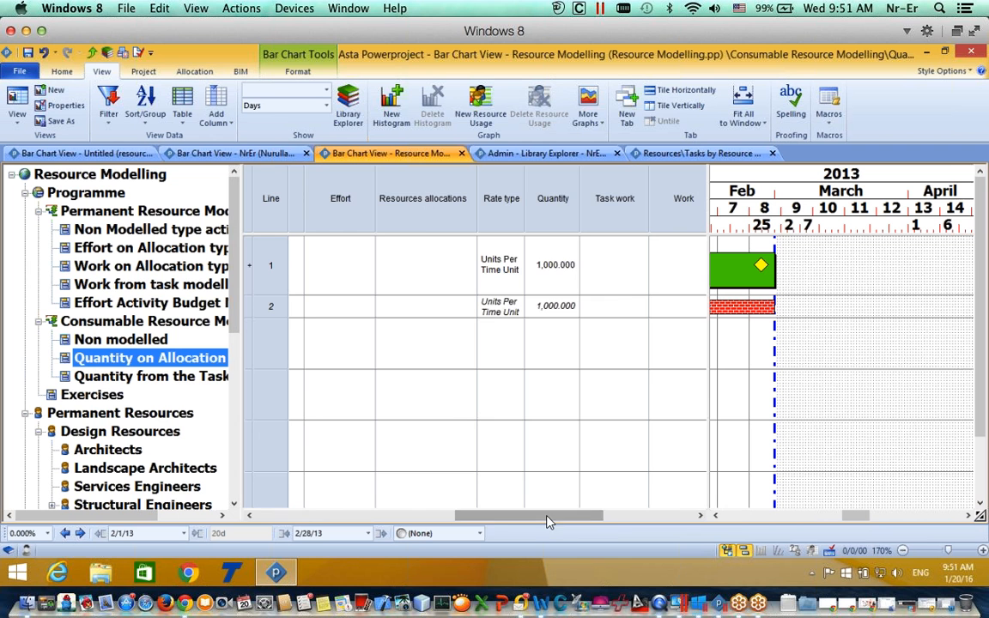
left_click_drag(549, 522, 409, 513)
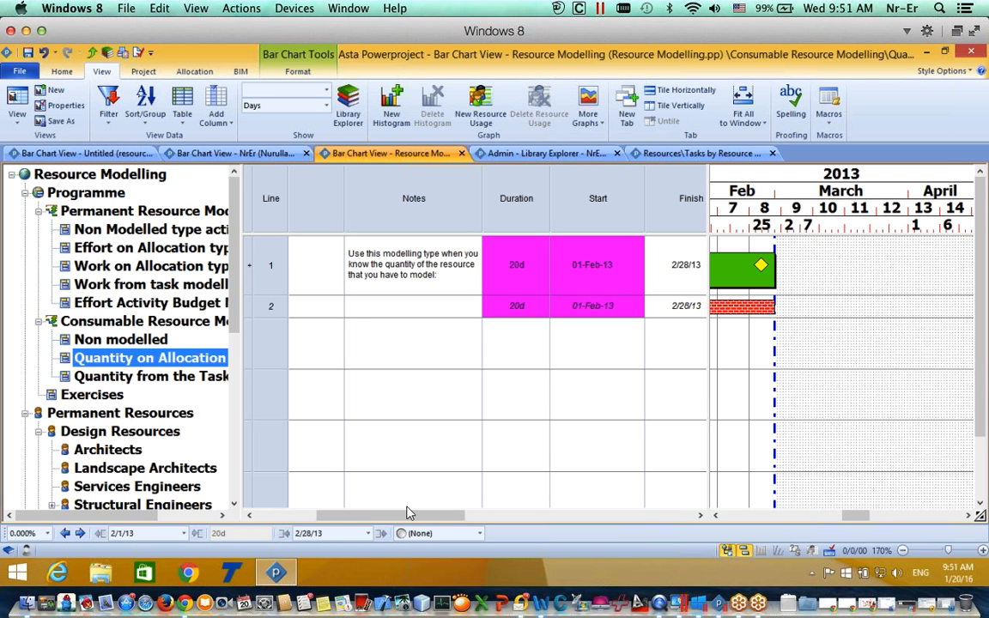
left_click_drag(406, 516, 562, 502)
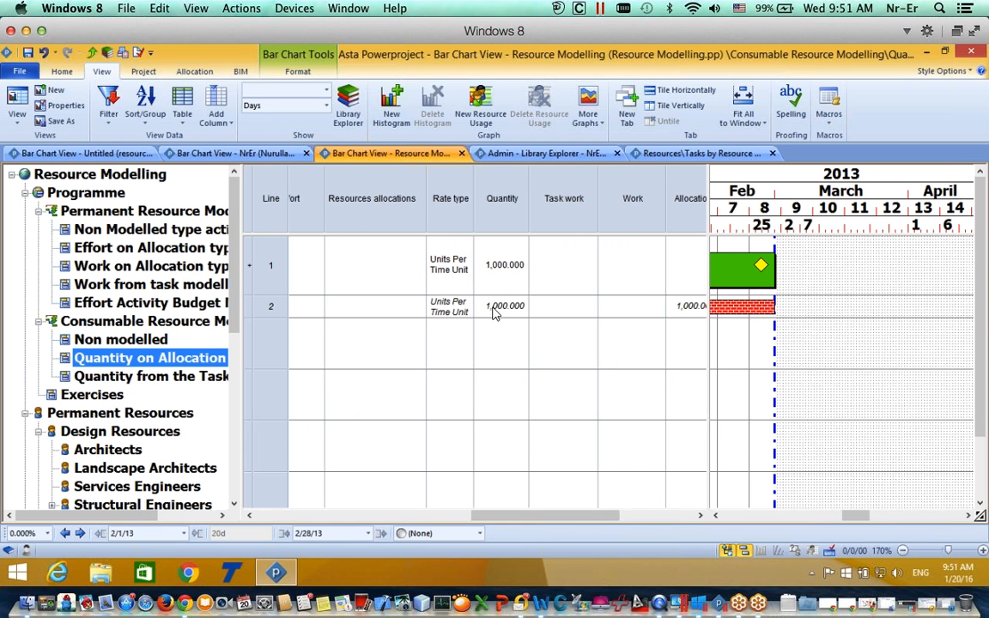
Step: Change row 2's Bricks quantity from 1,000.000 to 200
left_click(494, 311)
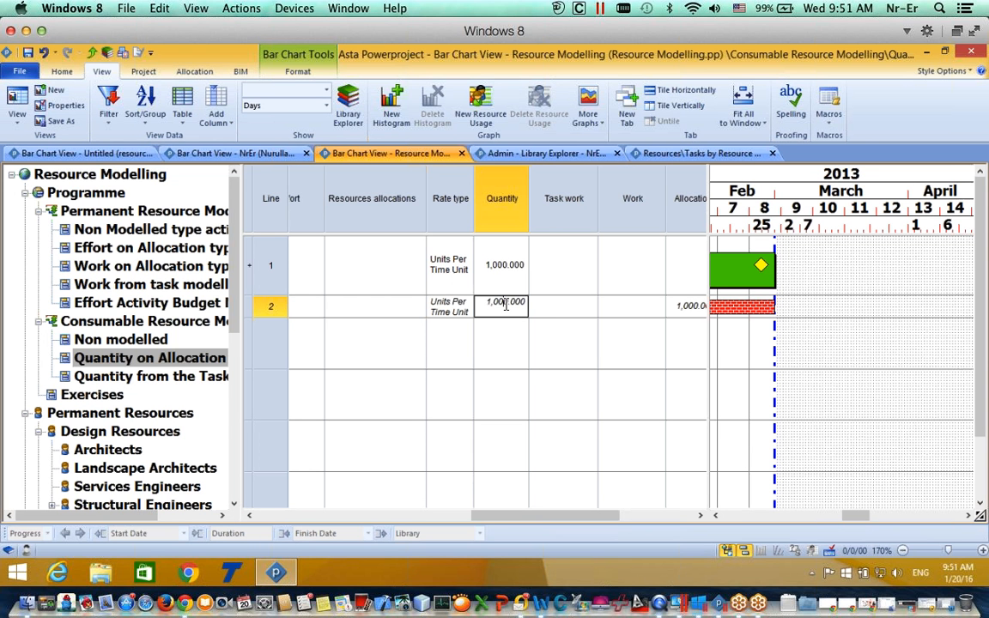
double_click(506, 304)
type("2")
key("Tab")
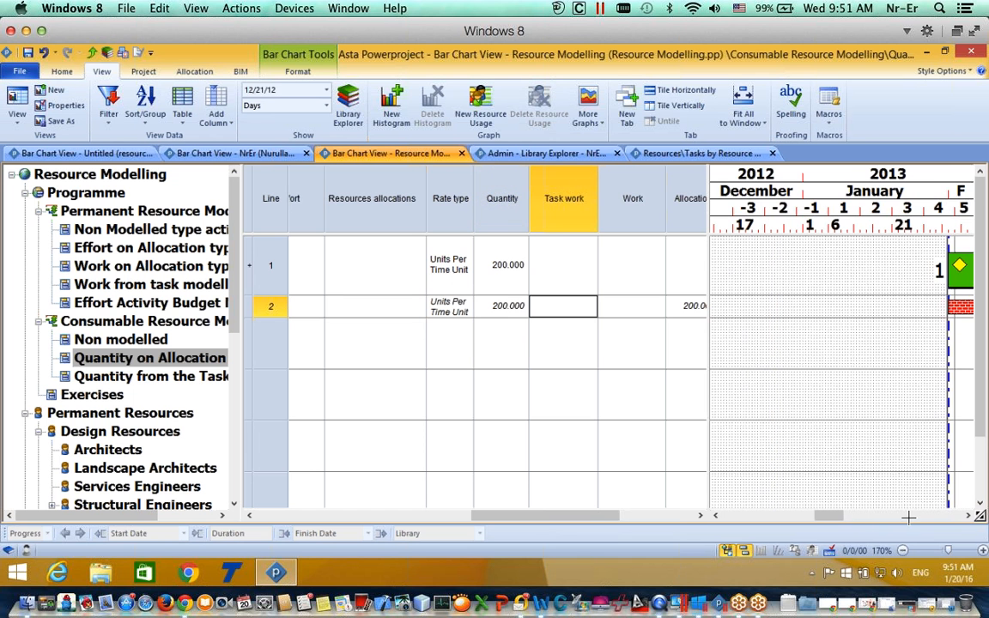
left_click_drag(831, 517, 849, 514)
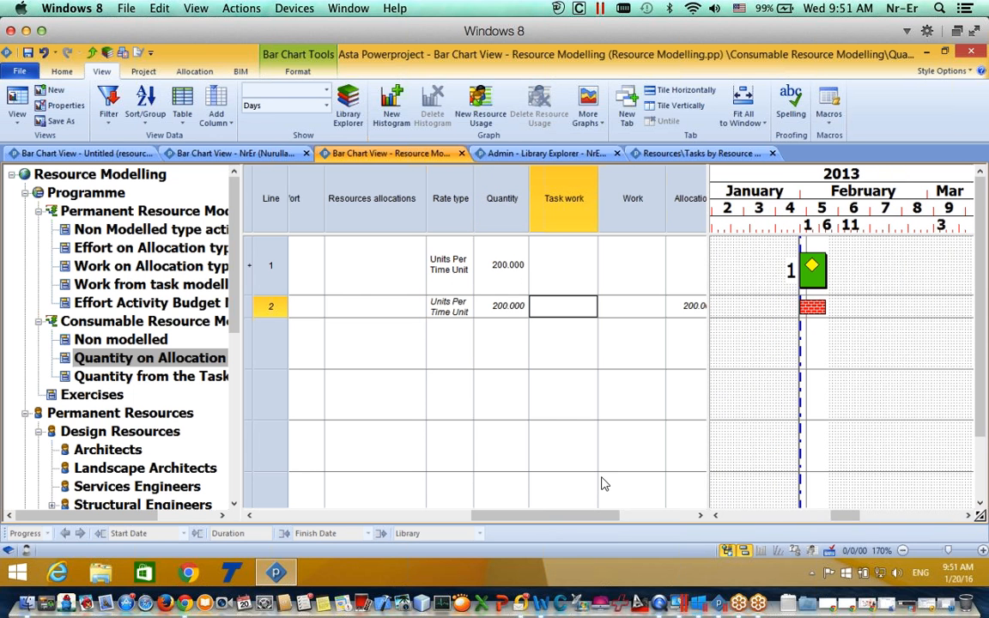
left_click_drag(576, 518, 630, 515)
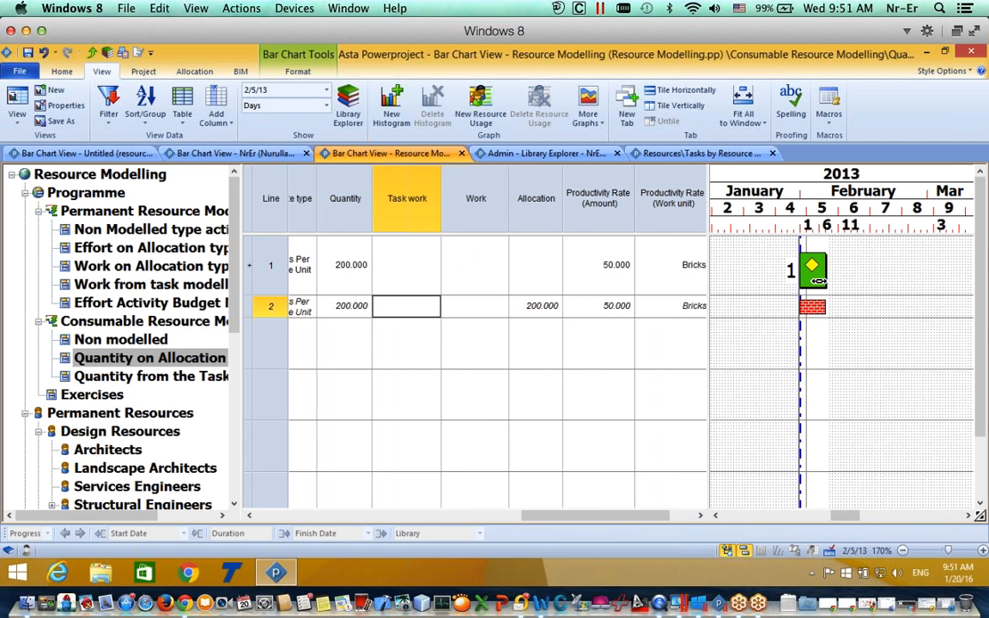
left_click_drag(596, 515, 595, 516)
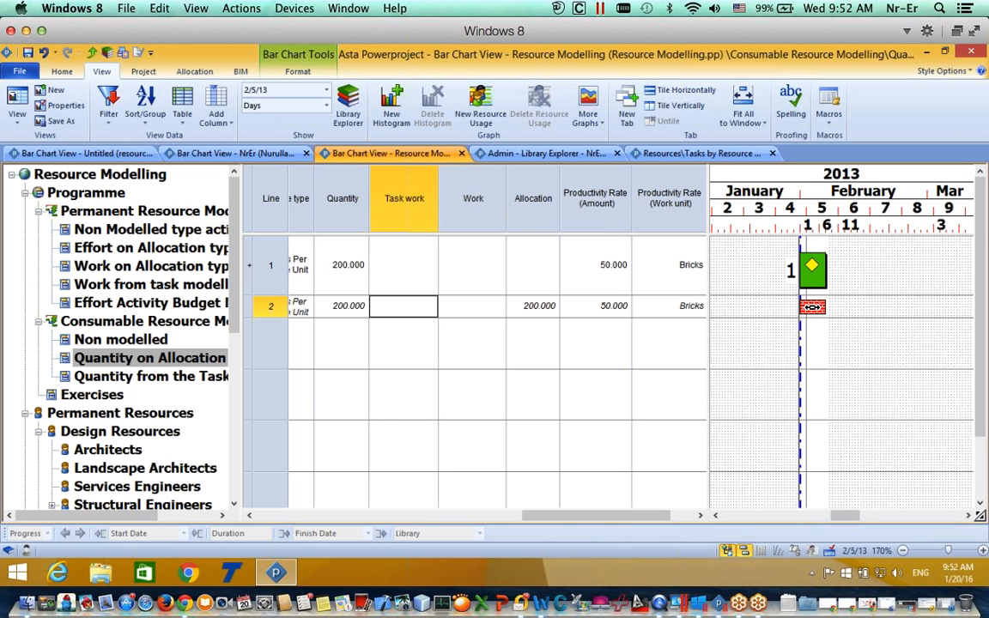
Step: Change the Bricks consumption rate from 50 to 10 per day, so the task ends 2/28/13
double_click(813, 307)
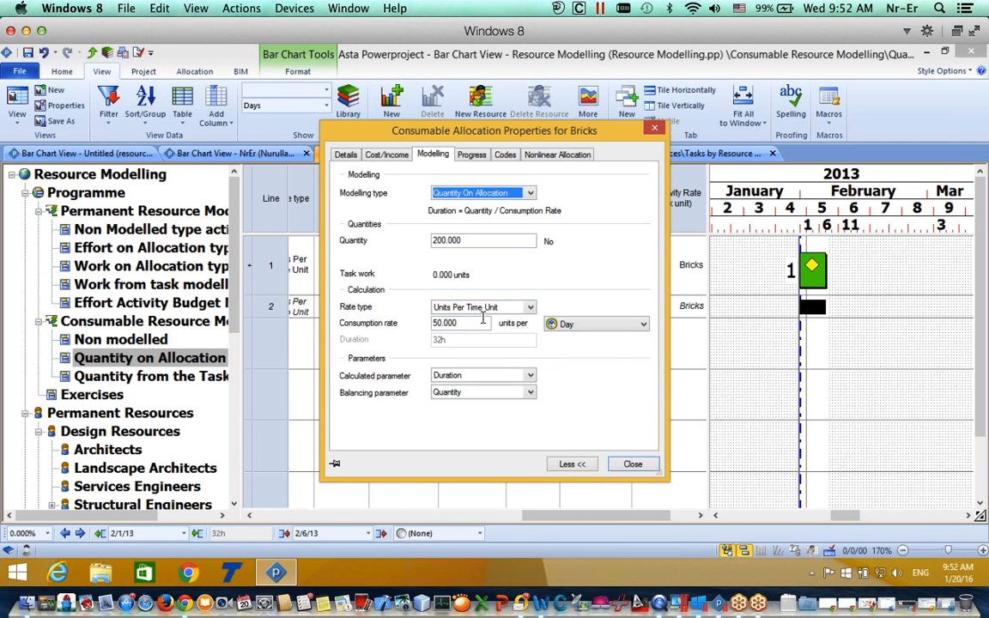
left_click(478, 322)
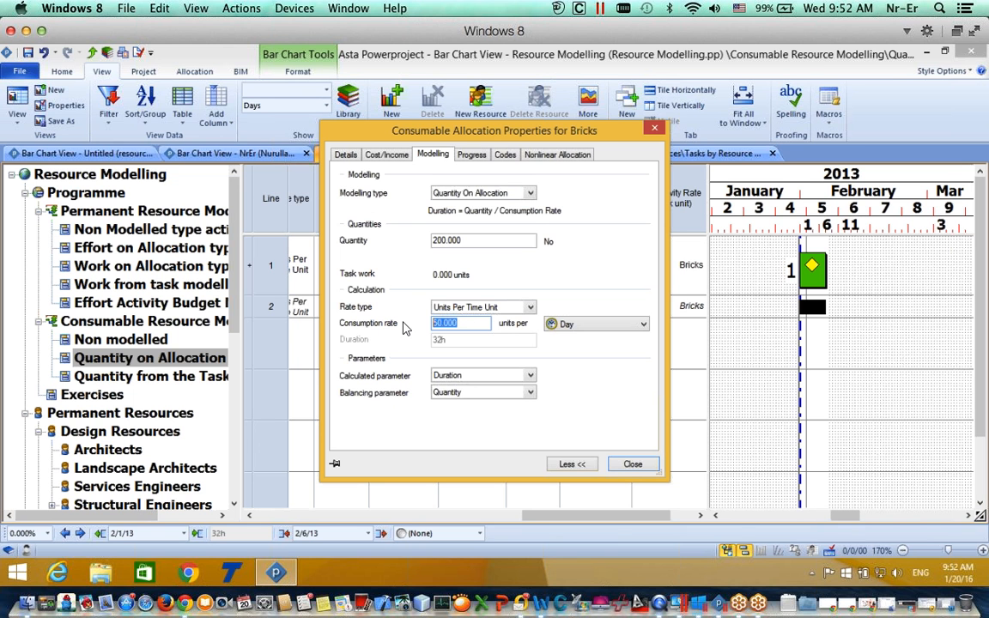
type("10")
left_click(633, 464)
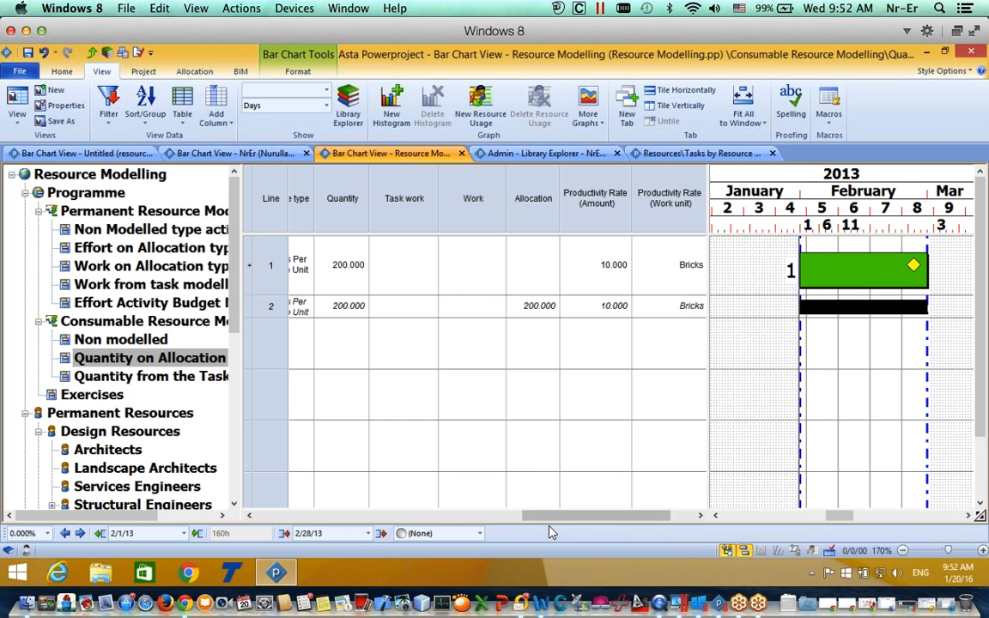
Step: Set row 2's productivity rate amount to 20
mouse_move(551, 516)
left_mouse_down()
mouse_move(488, 518)
mouse_move(570, 518)
left_mouse_up()
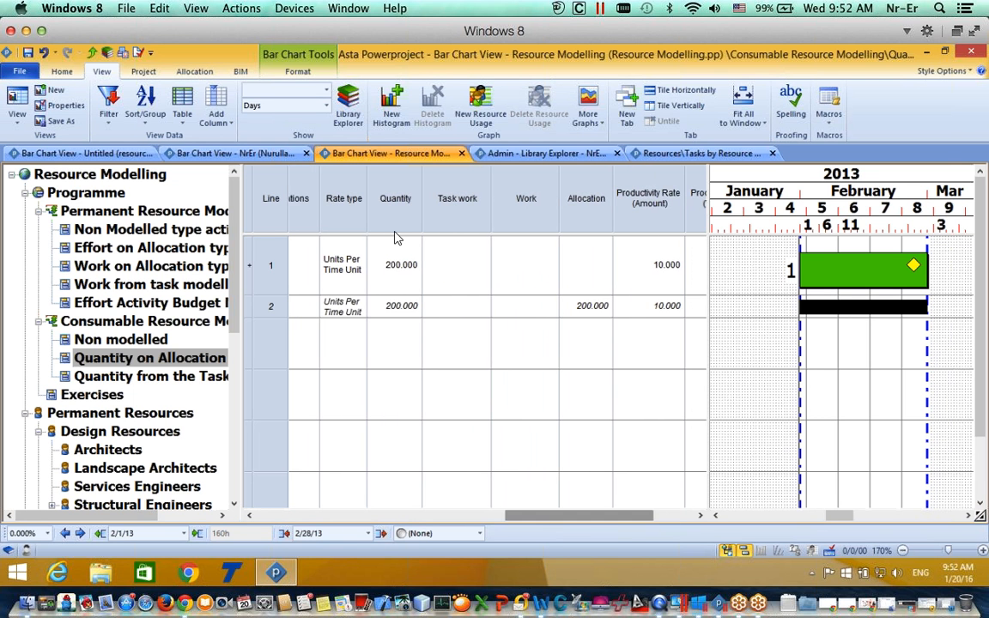
left_click(601, 418)
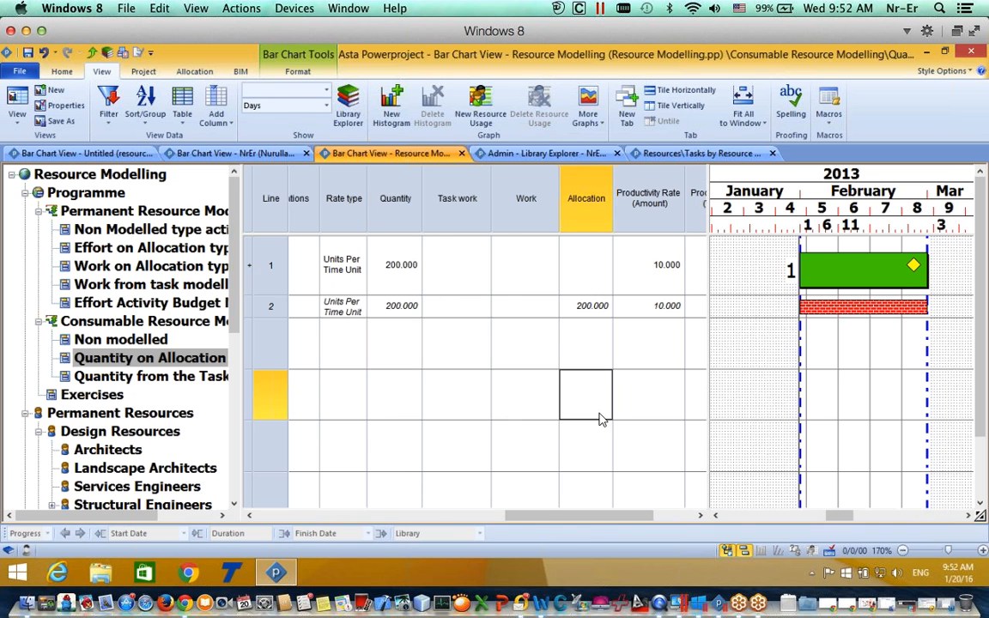
left_click(677, 305)
left_click_drag(613, 518, 623, 522)
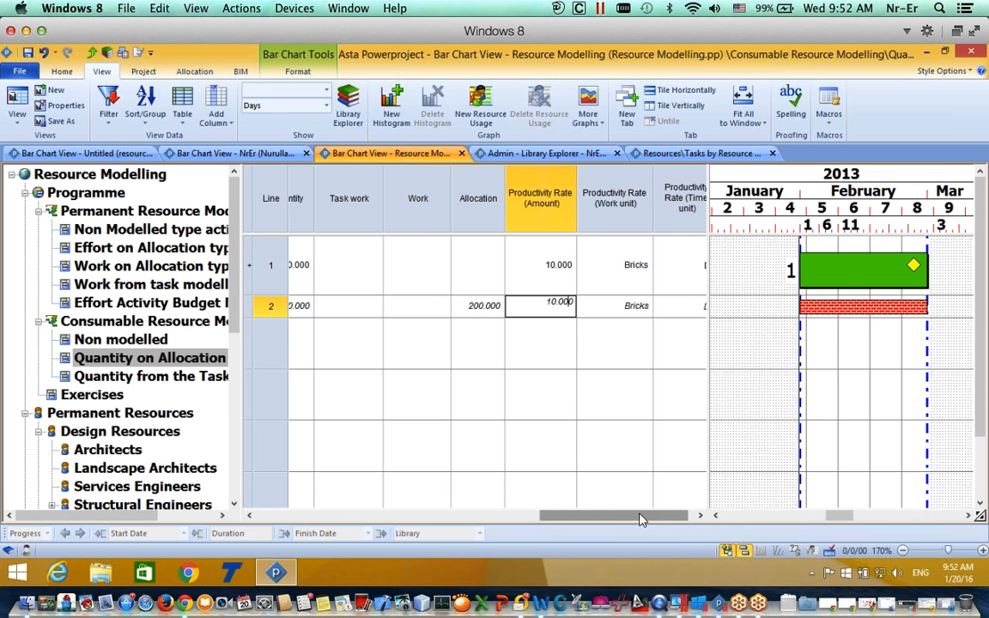
scroll(644, 518, "right", 1)
left_click(756, 271)
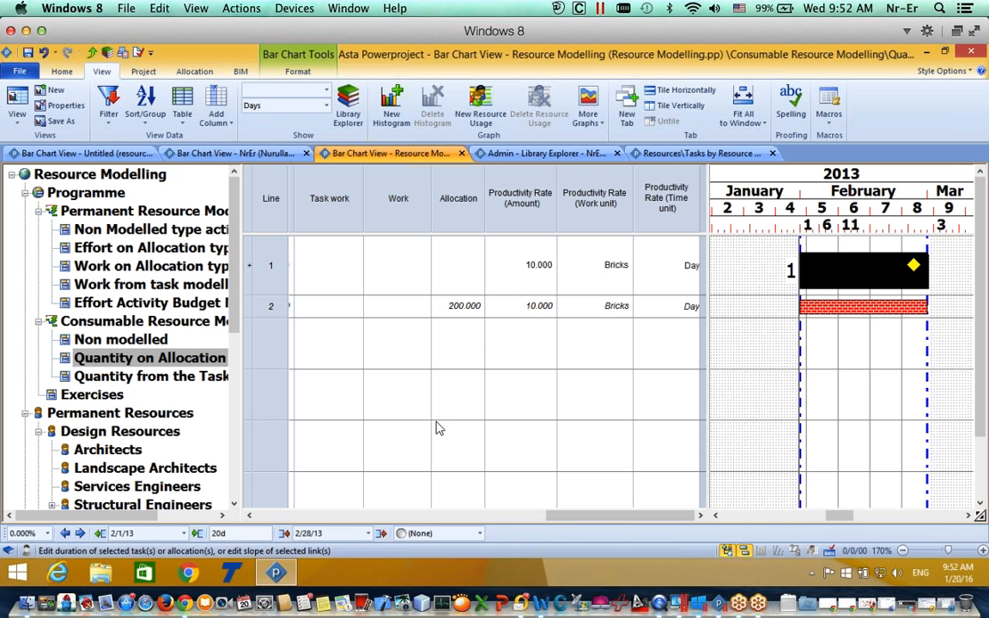
left_click_drag(608, 520, 547, 519)
left_click(459, 312)
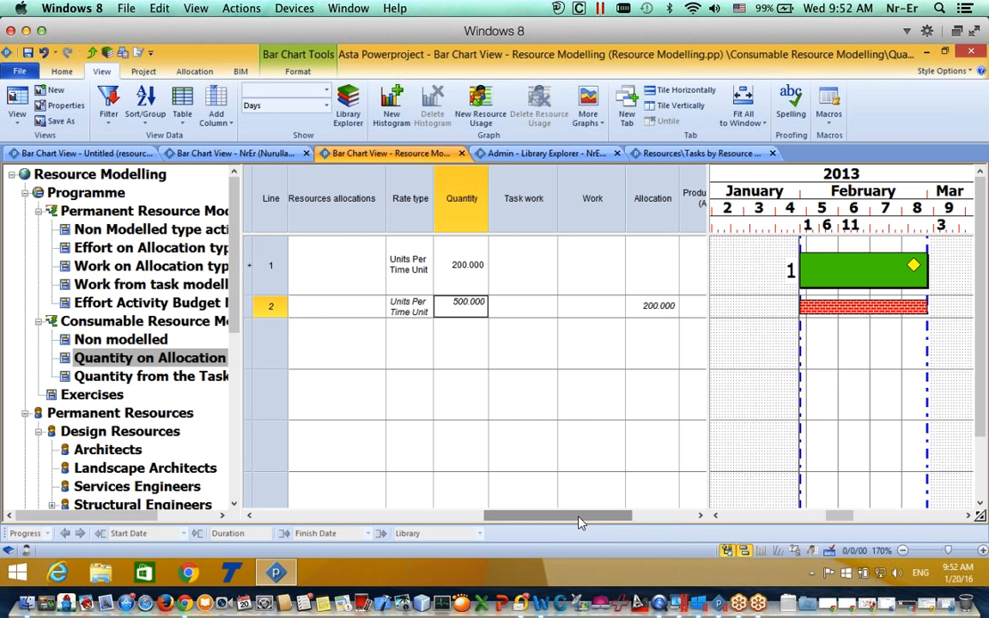
left_click_drag(580, 522, 592, 521)
double_click(592, 306)
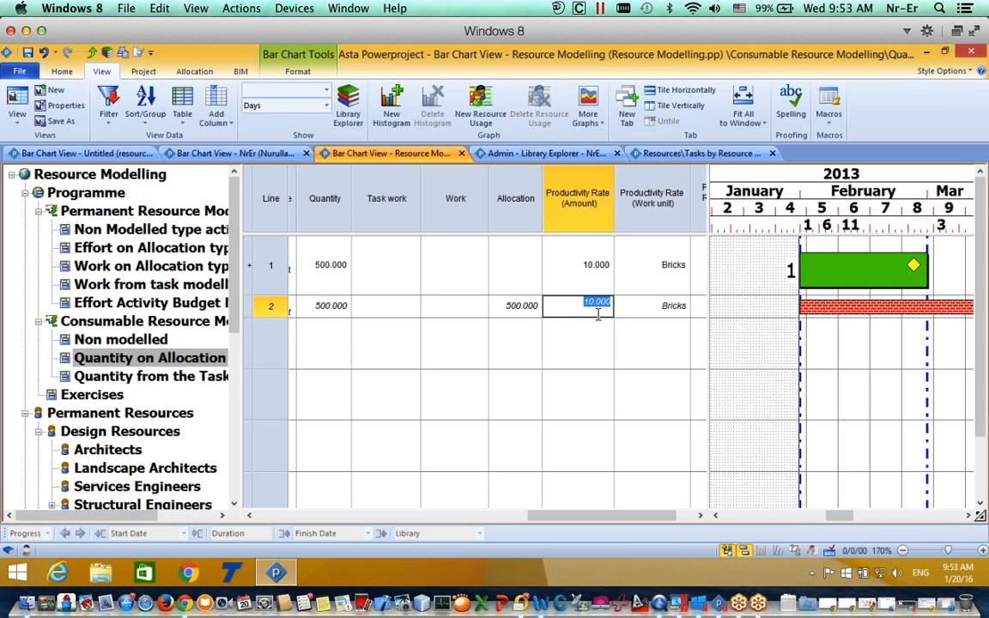
type("20")
left_click(587, 349)
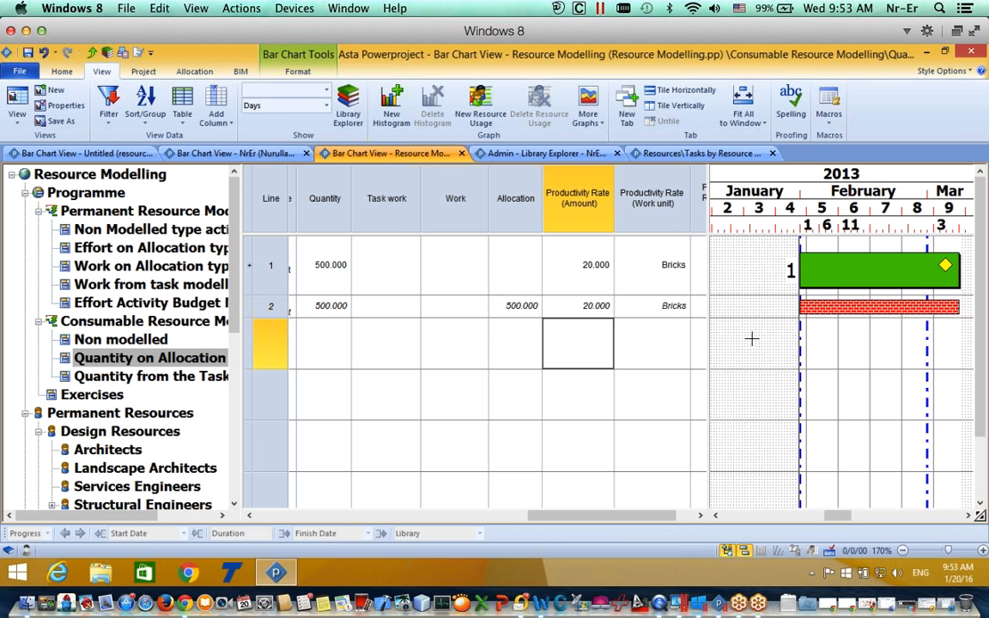
Step: Drag the task's finish out to 20 March 2013, then back to 2/13/13
left_click(833, 287)
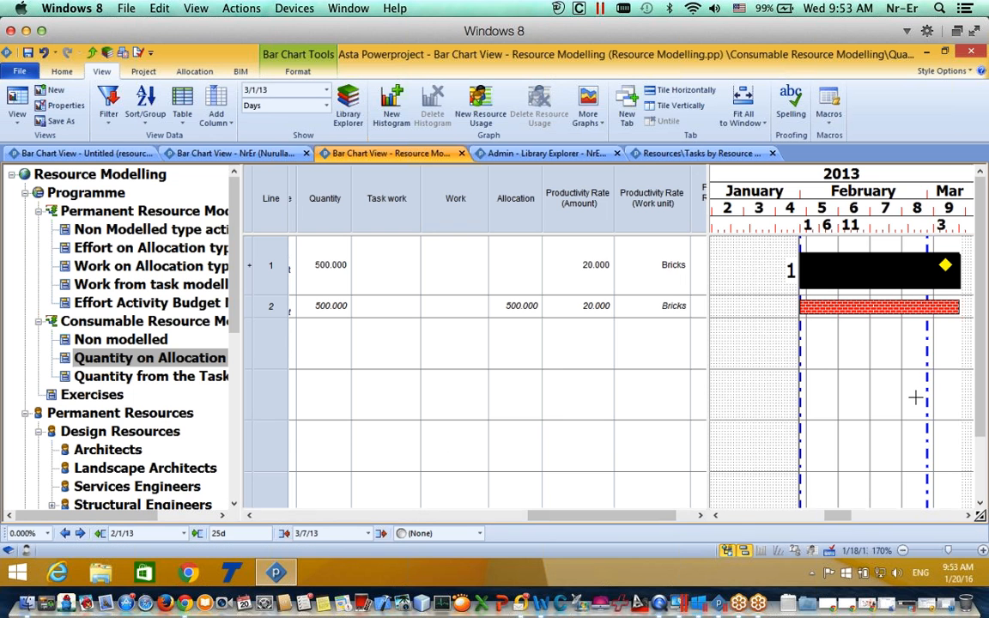
scroll(755, 468, "right", 3)
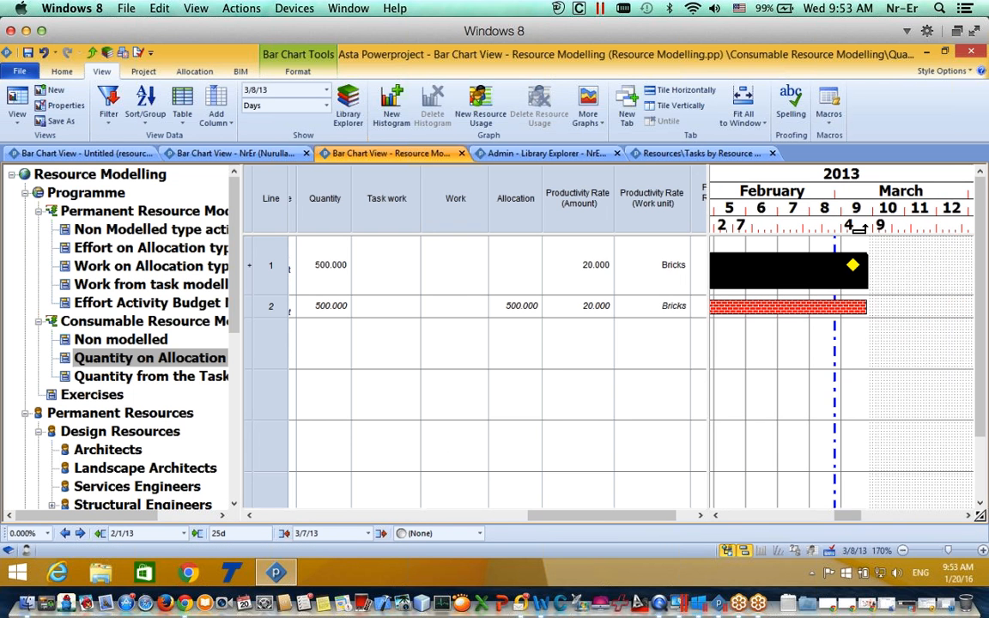
left_click_drag(869, 265, 917, 263)
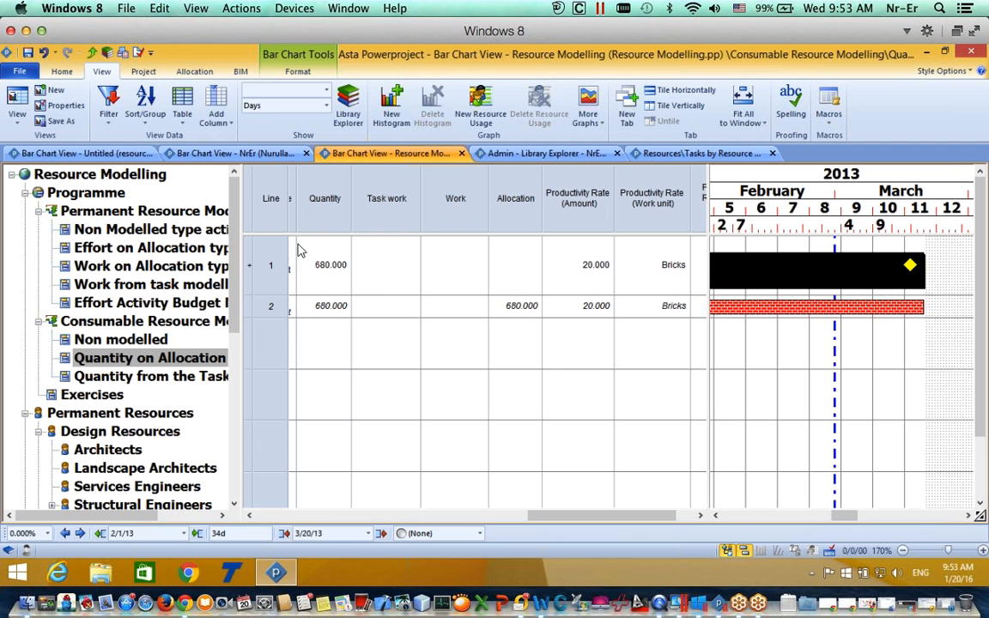
left_click_drag(926, 270, 746, 268)
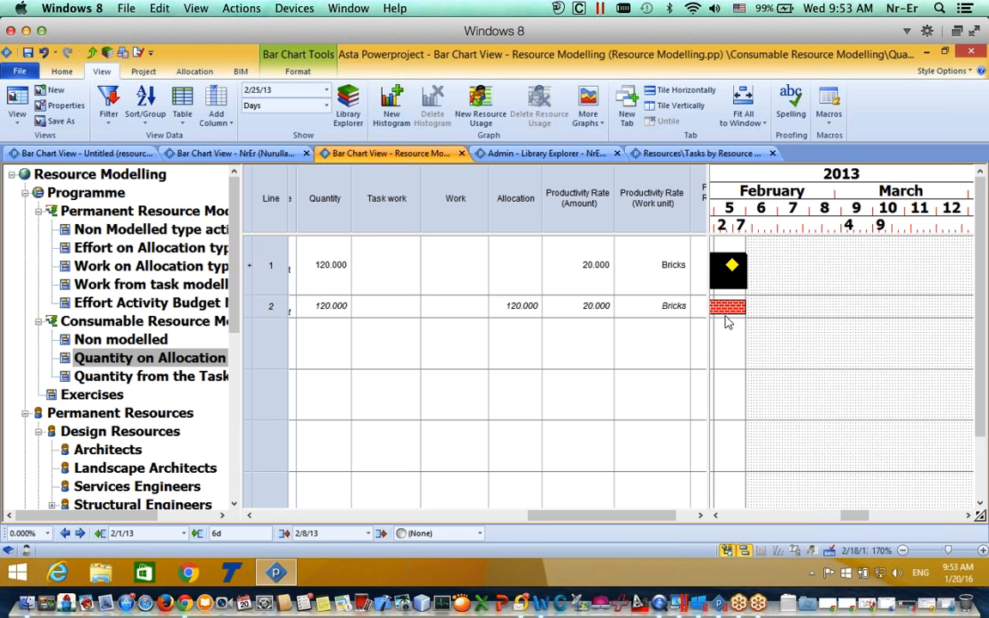
Step: Set the task's brick quantity to 400, leaving the productivity rate at 20
left_click(332, 263)
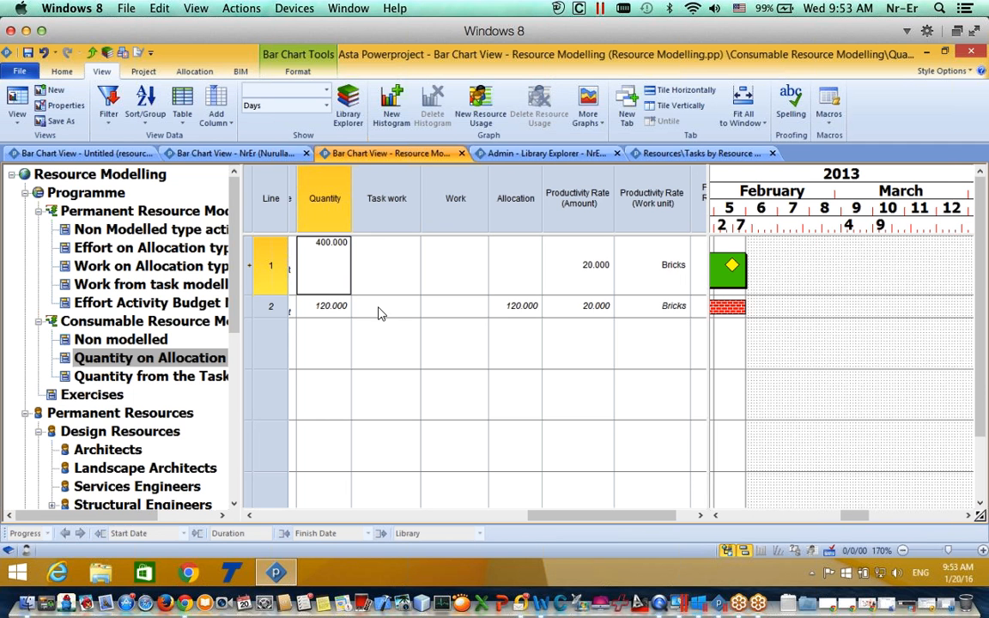
left_click(380, 331)
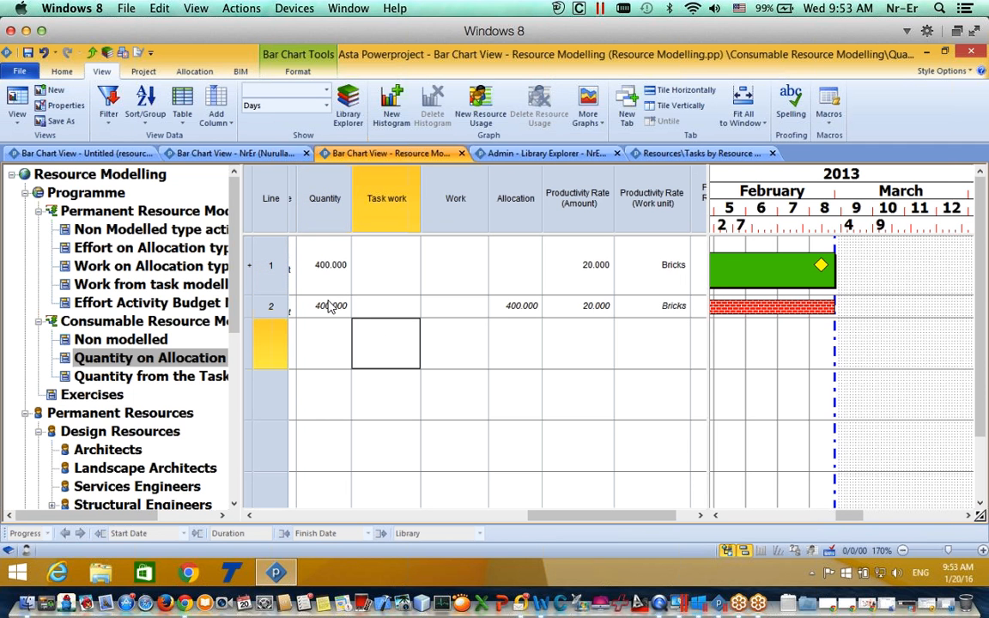
left_click(331, 306)
left_click(591, 308)
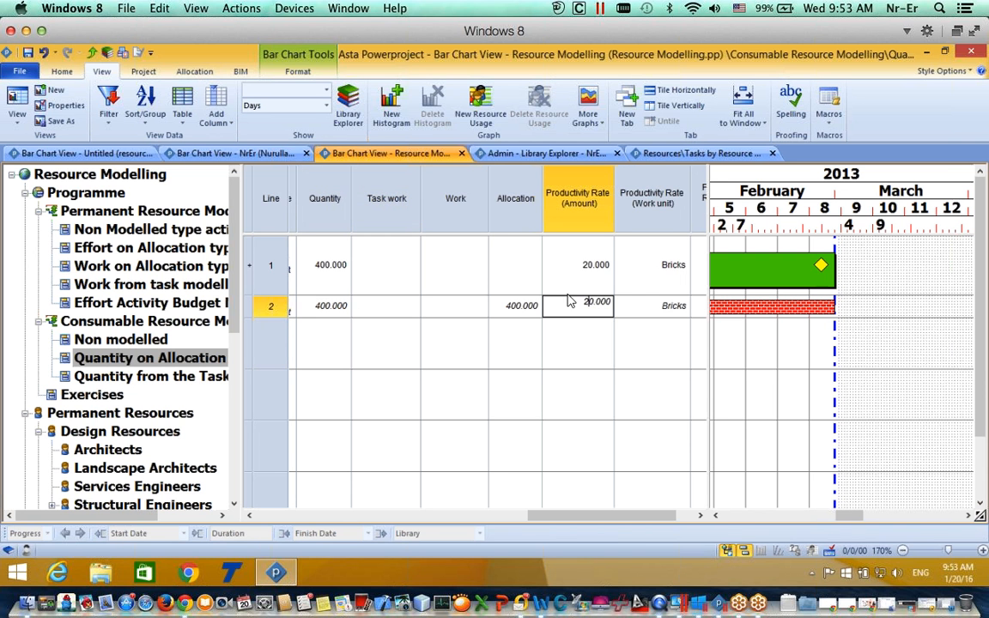
key("Return")
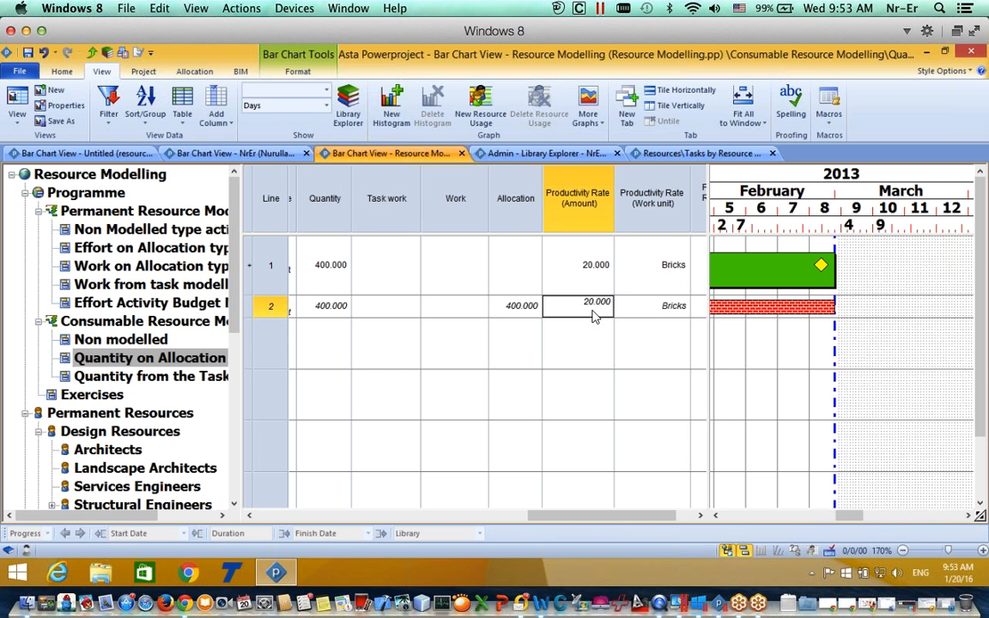
left_click(785, 268)
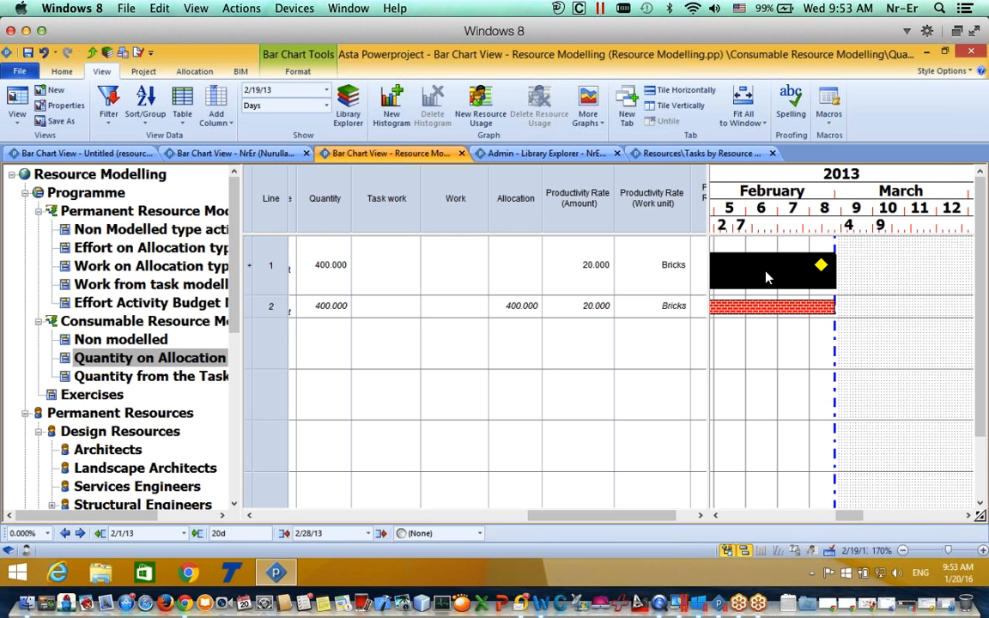
Step: Change the productivity rate to 40, then 55, so the task ends 2/12/13
left_click(579, 305)
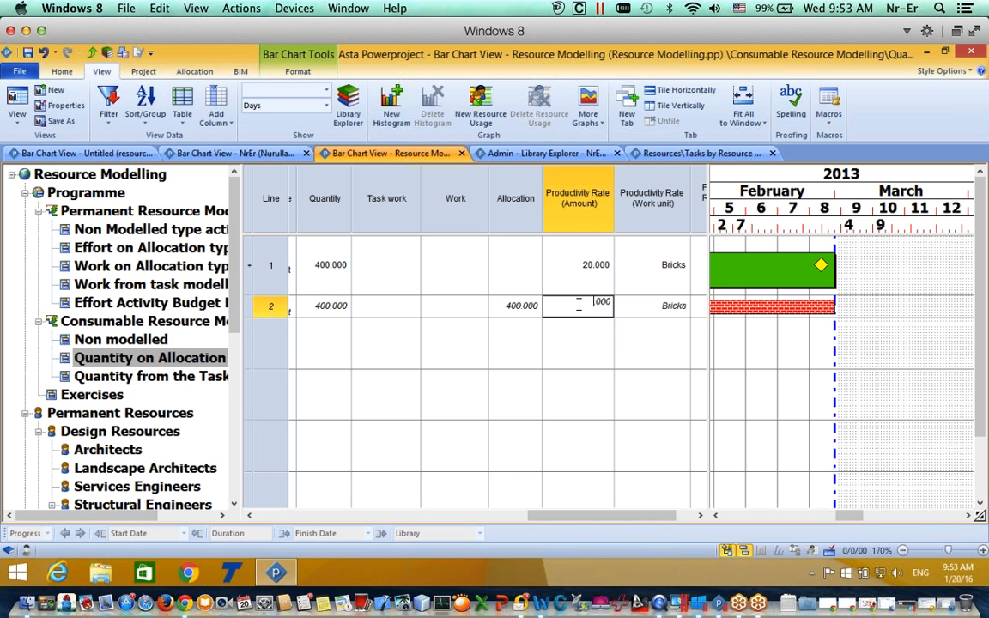
type("40")
key("Return")
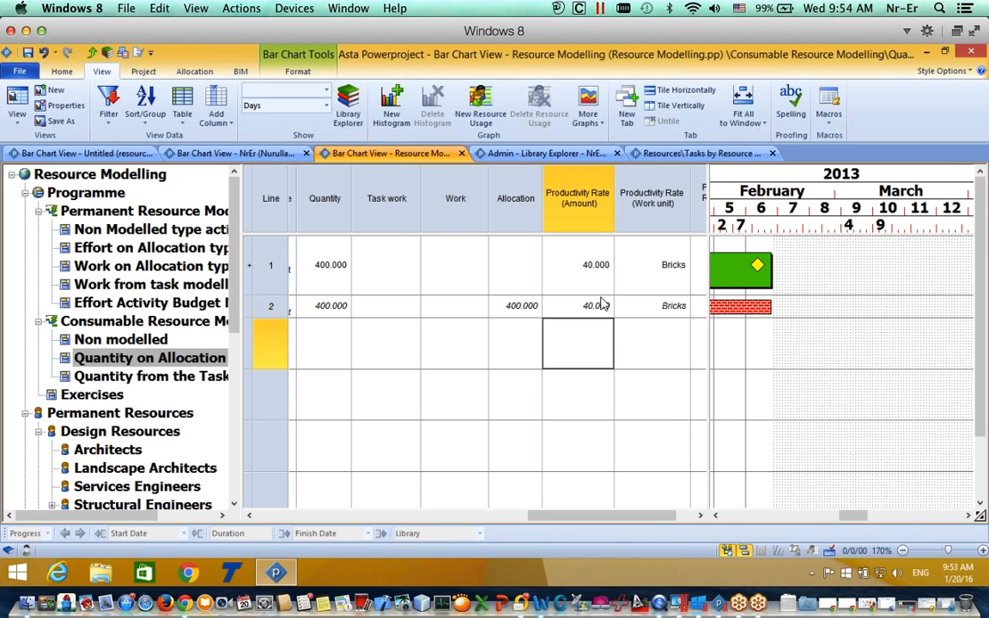
double_click(583, 304)
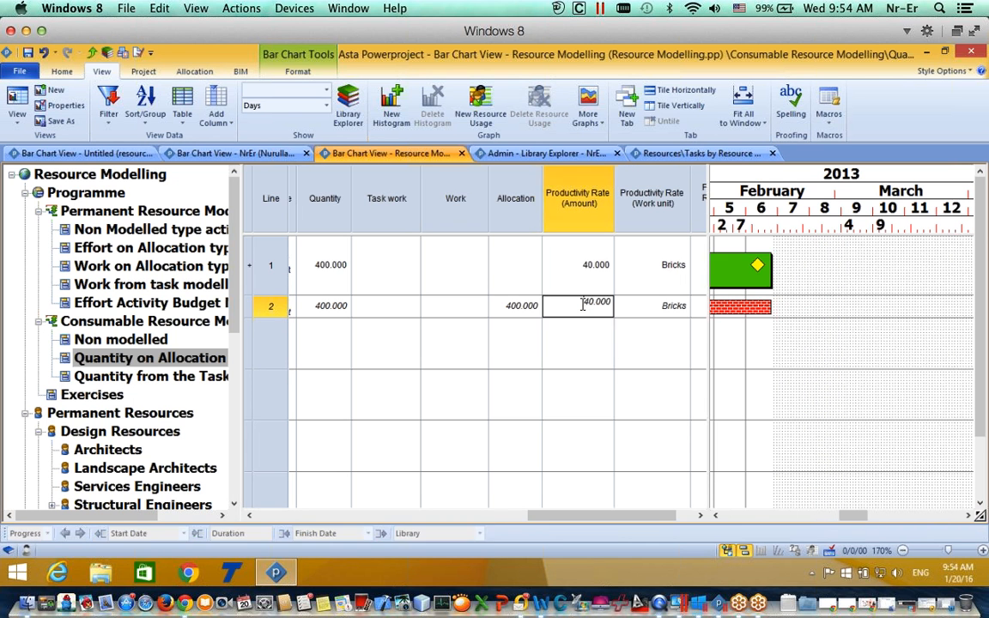
key("BackSpace")
key("BackSpace")
type("55")
key("Return")
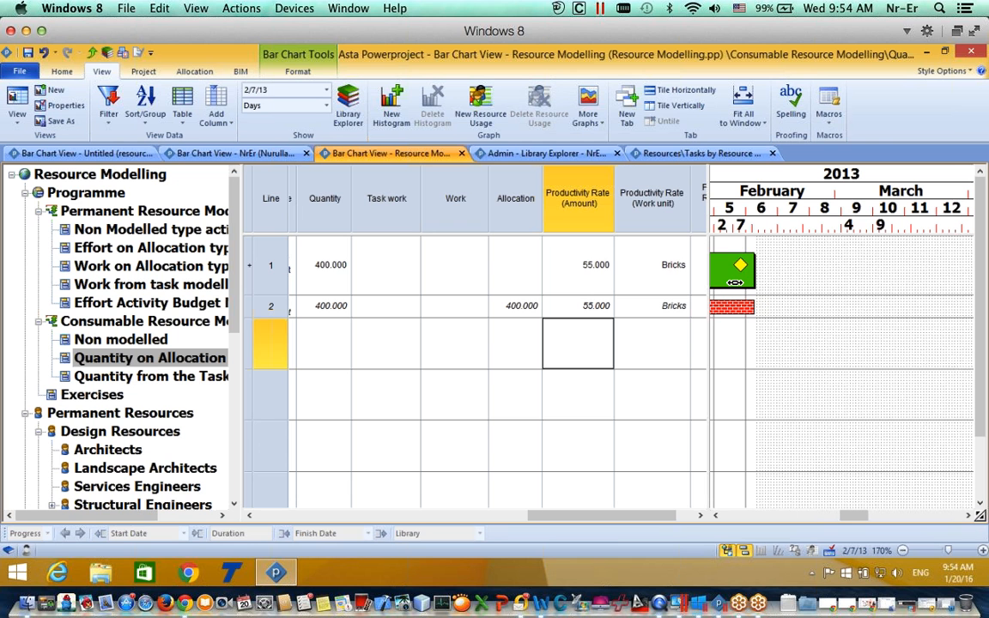
left_click(735, 282)
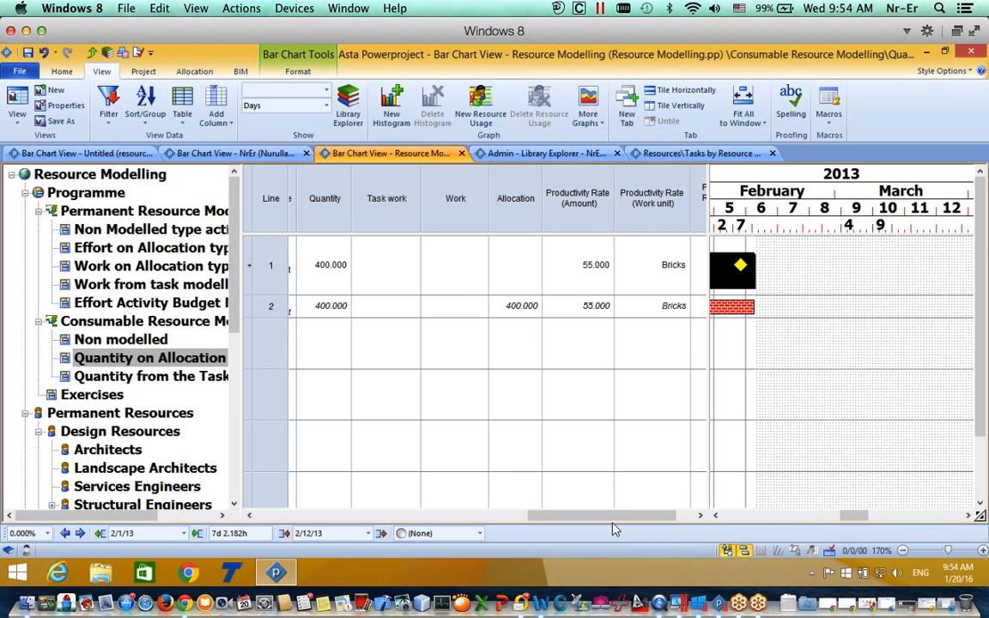
left_click_drag(603, 528, 565, 528)
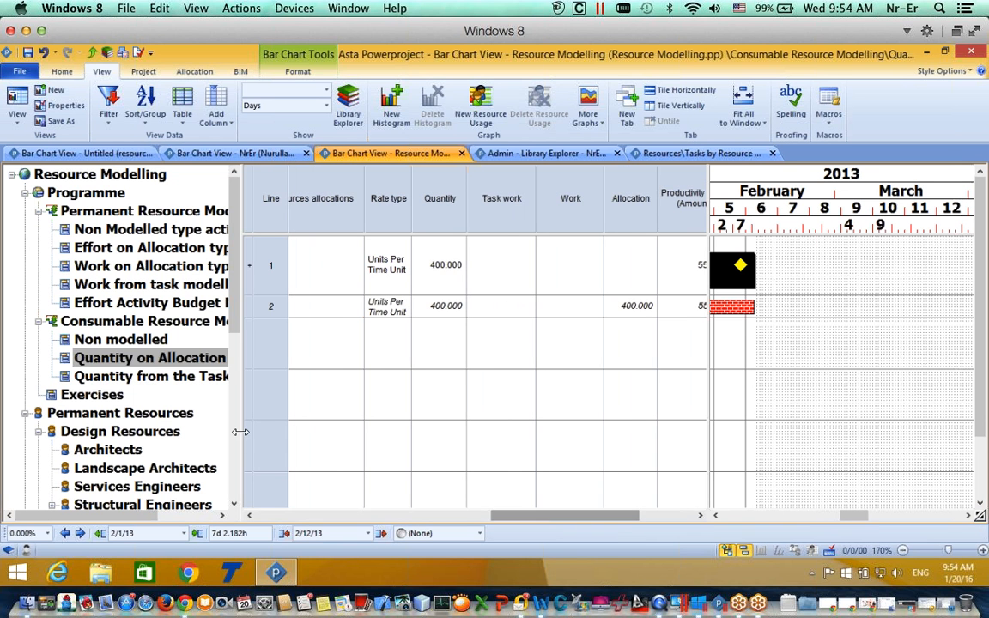
Step: Open the Quantity from the Task Model example and change task work from 5,000 to 3,000 units
left_click(127, 376)
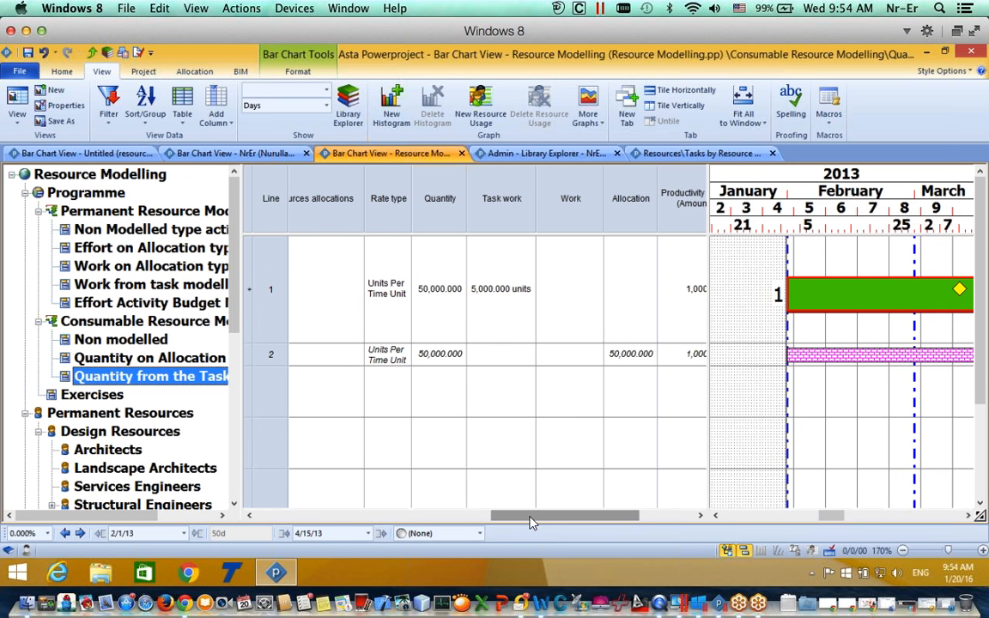
left_click_drag(530, 519, 532, 520)
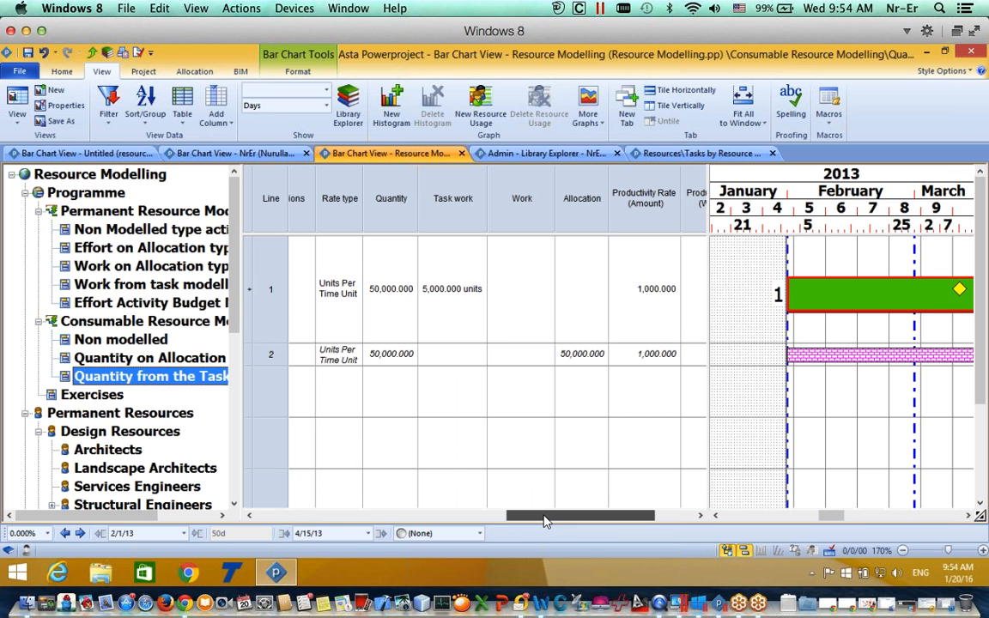
left_click_drag(544, 522, 530, 522)
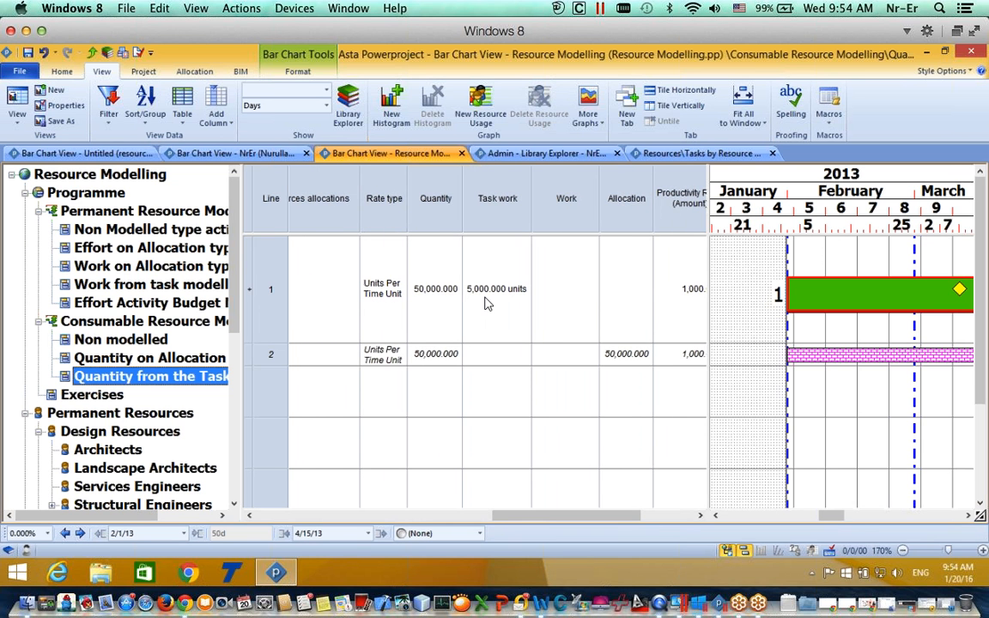
double_click(483, 329)
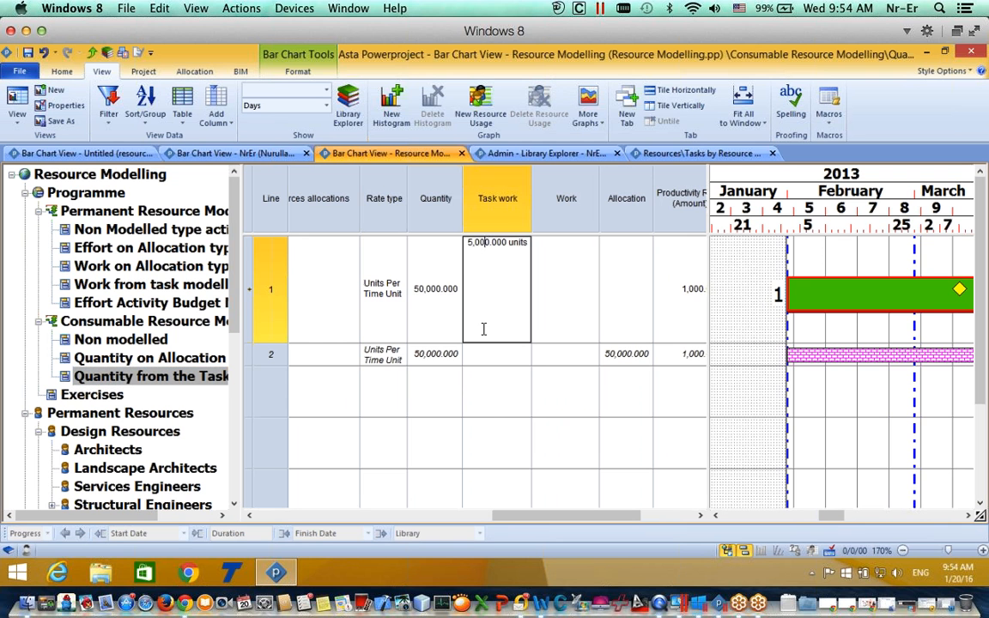
double_click(481, 248)
type("3")
left_click(508, 375)
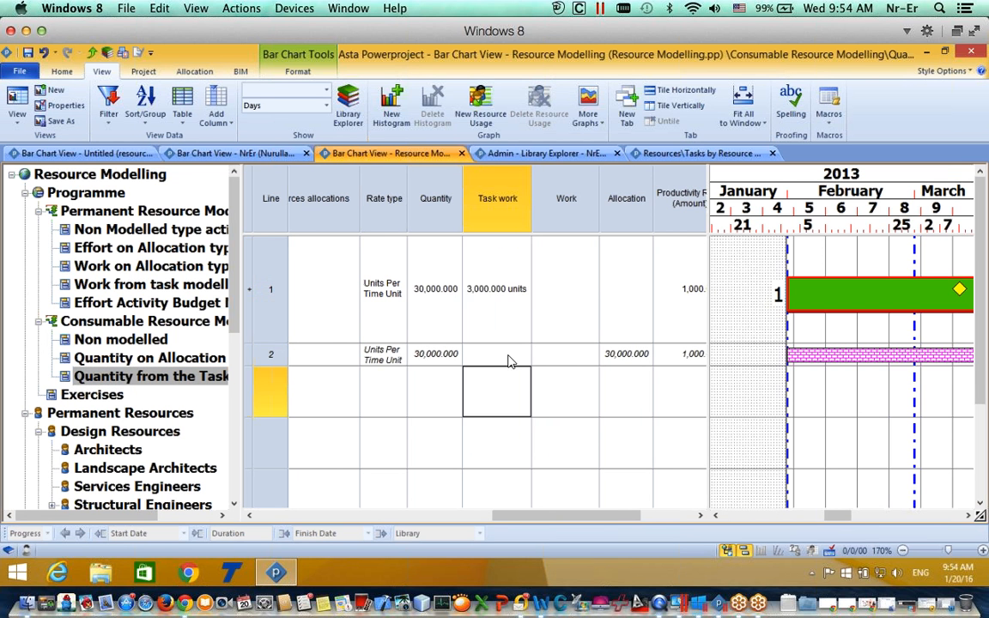
left_click(505, 351)
double_click(499, 280)
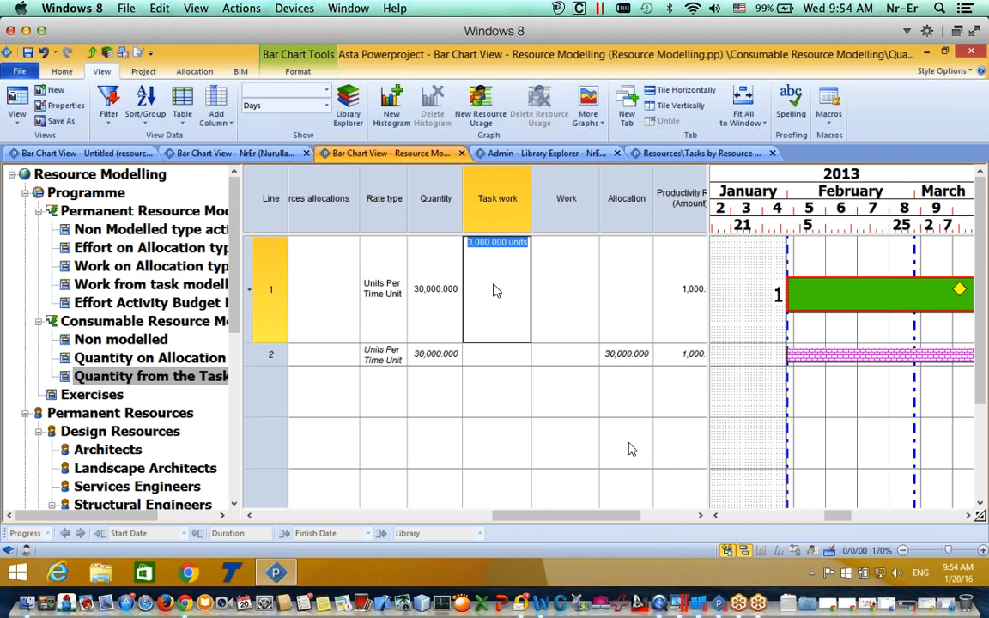
left_click_drag(567, 516, 649, 514)
left_click(810, 357)
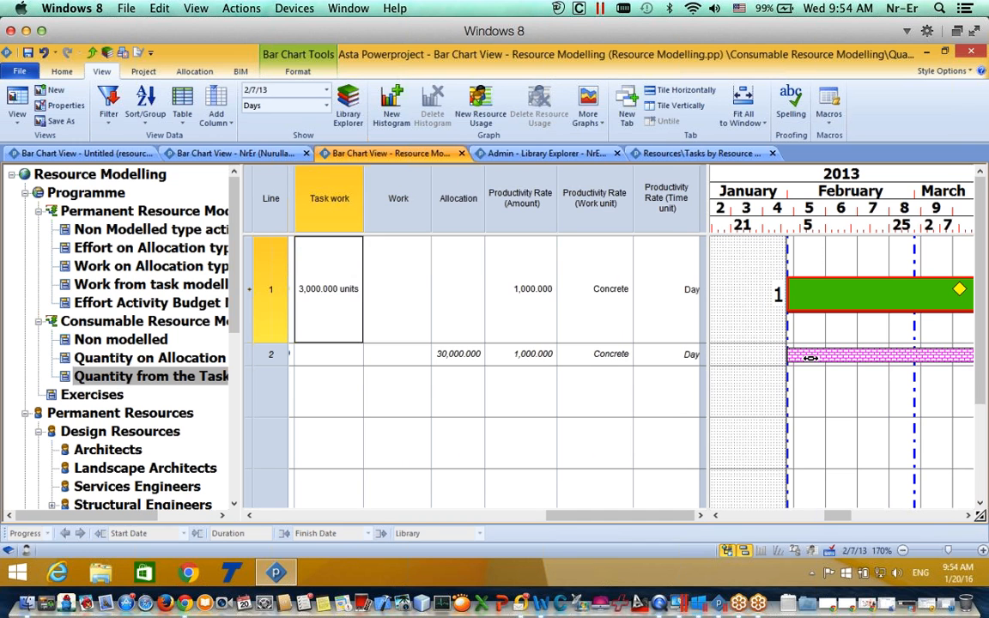
Step: Set the Concrete consumption rate to 500 per day, stretching the task to 480h
double_click(810, 357)
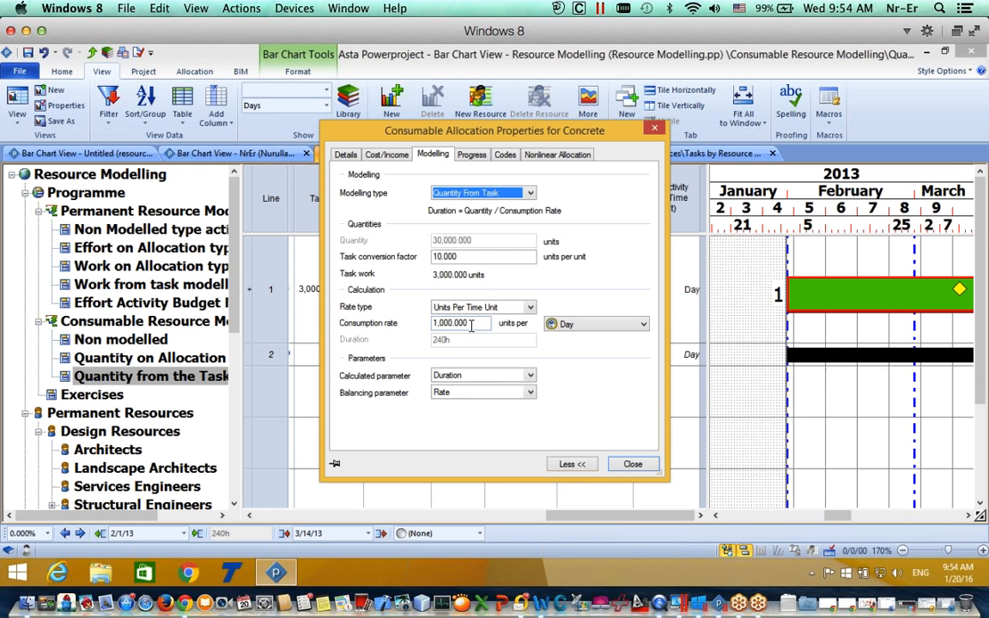
type("500")
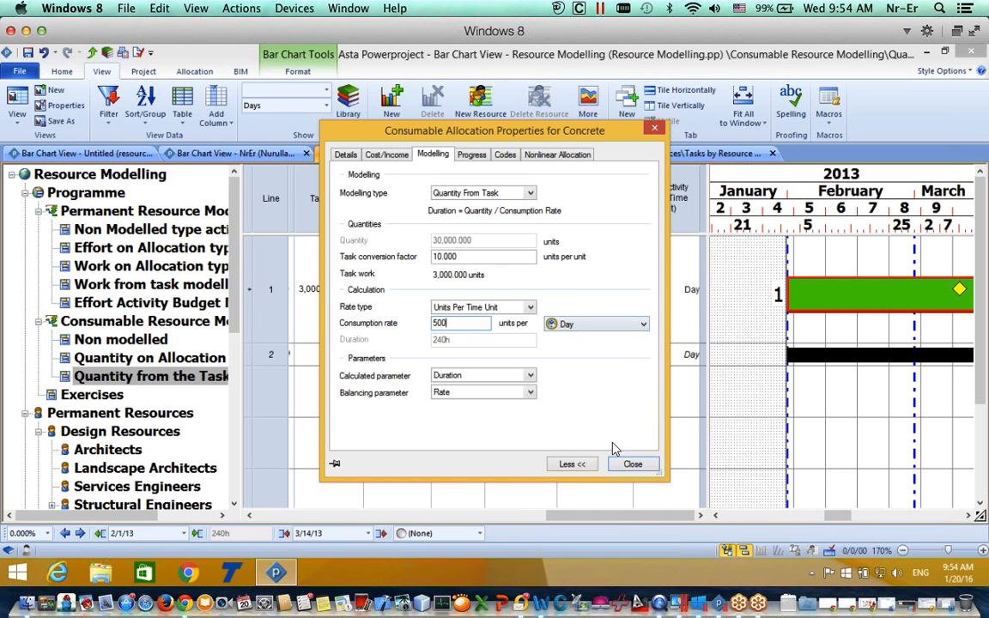
left_click(632, 463)
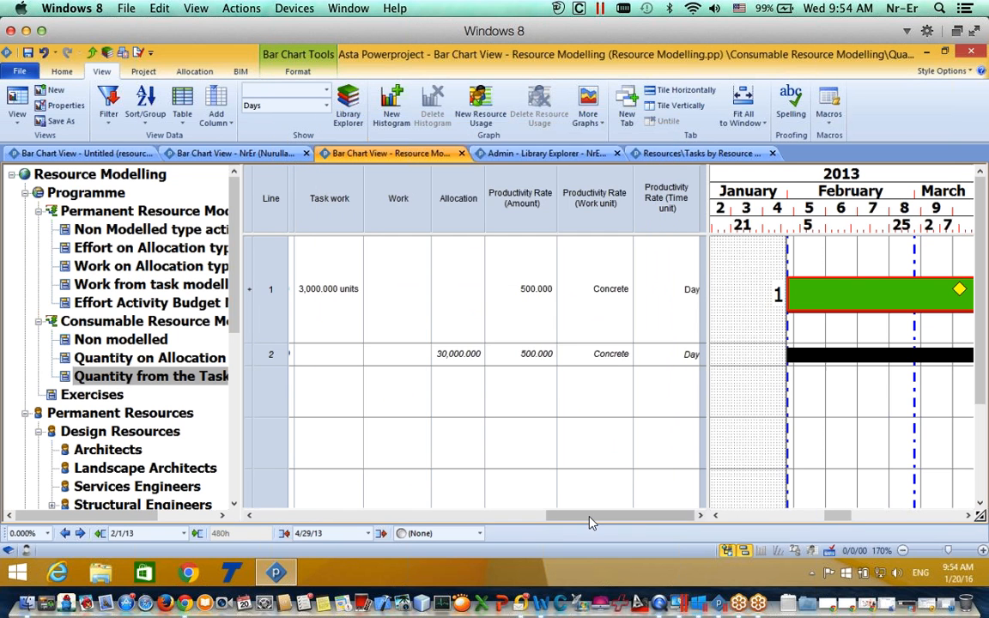
left_click_drag(584, 517, 516, 517)
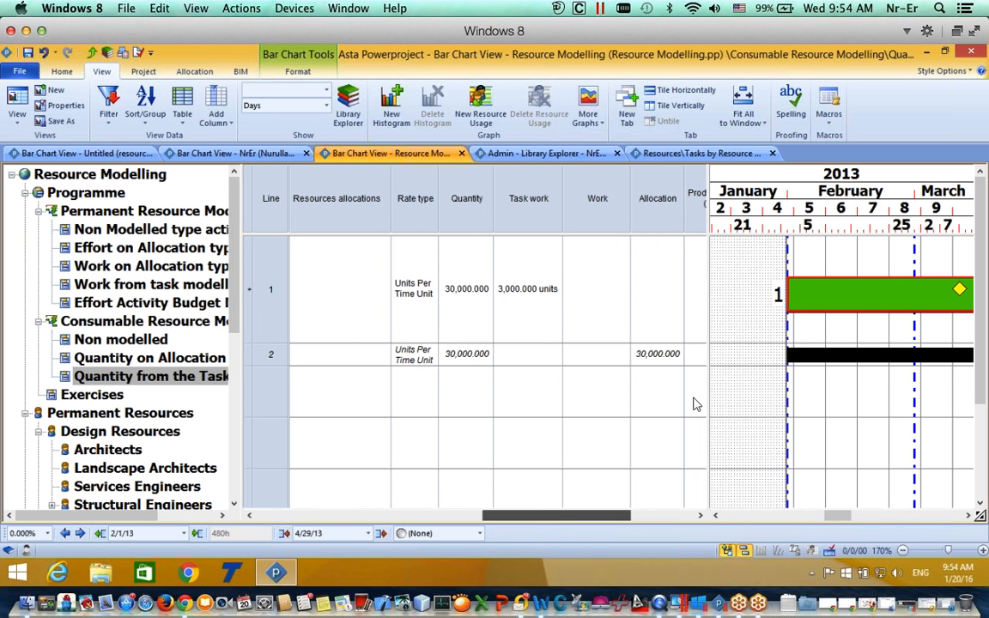
Step: Extend the Concrete task bar to finish 6/3/13, recalculating productivity to 361.446
left_click(878, 293)
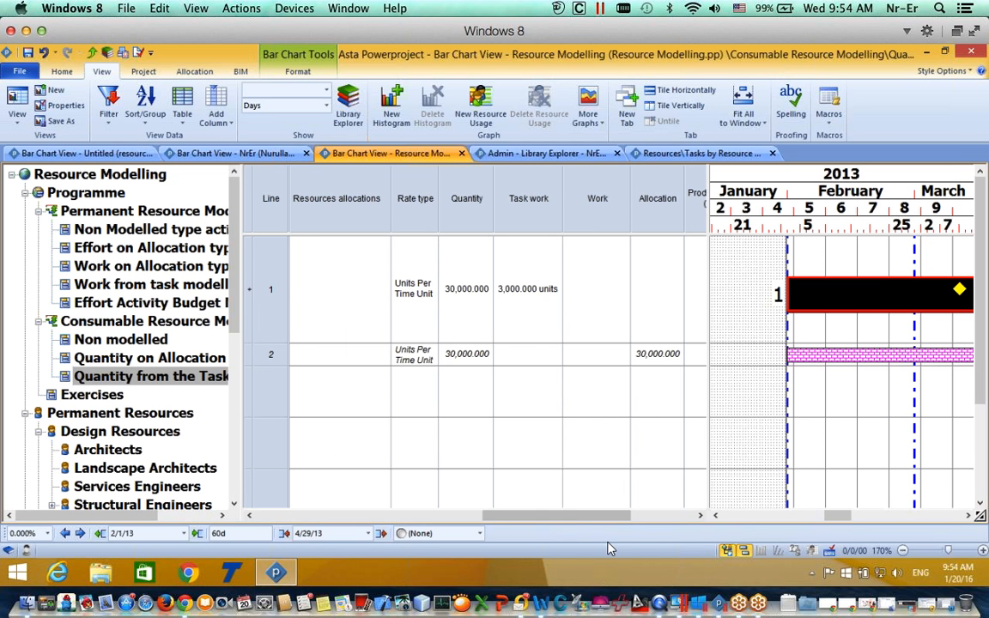
left_click_drag(577, 522, 644, 522)
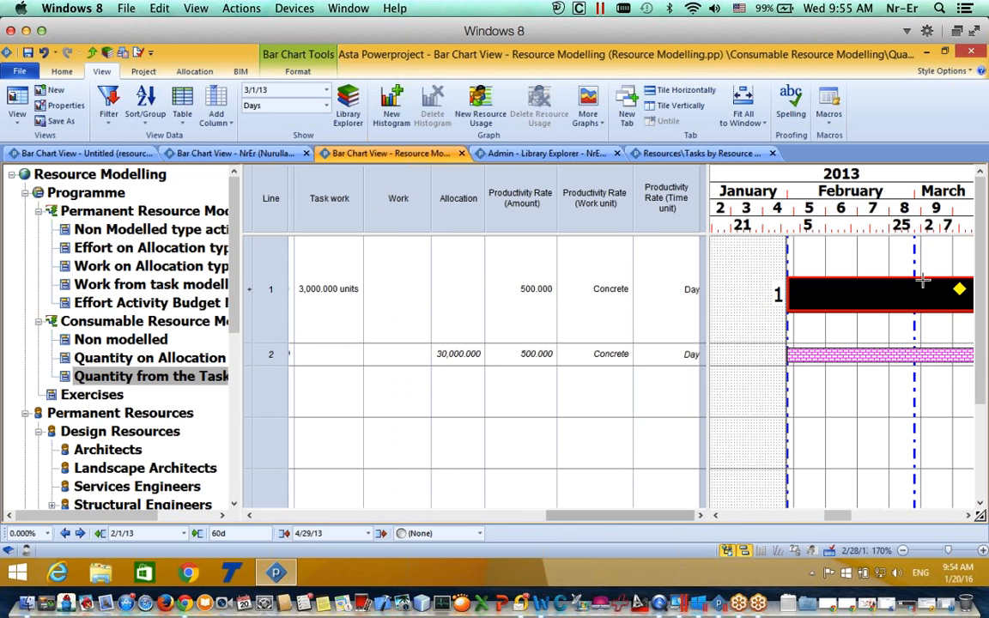
left_click_drag(845, 522, 862, 523)
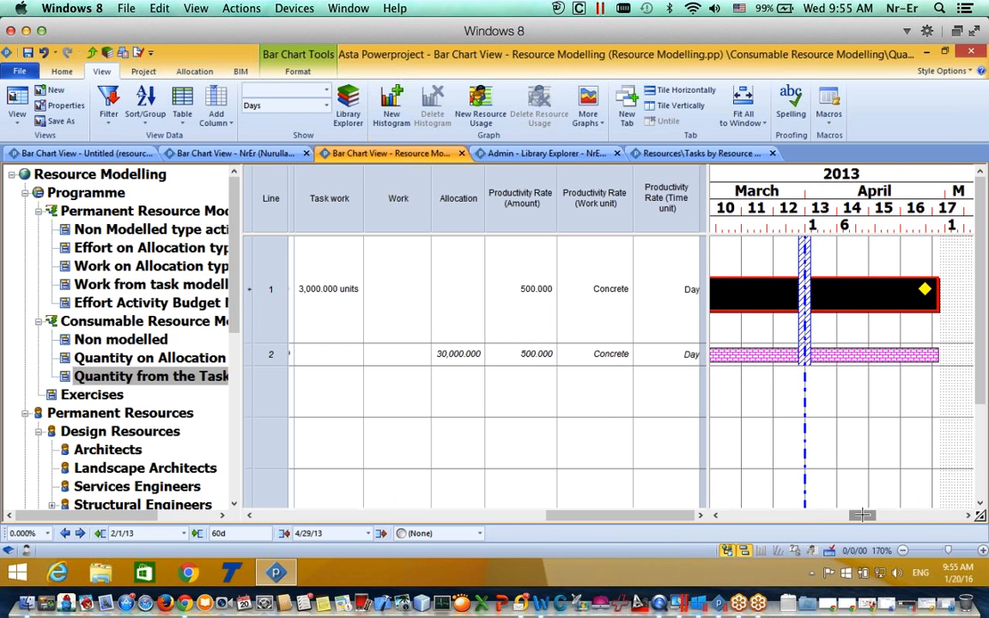
scroll(830, 321, "down", 5)
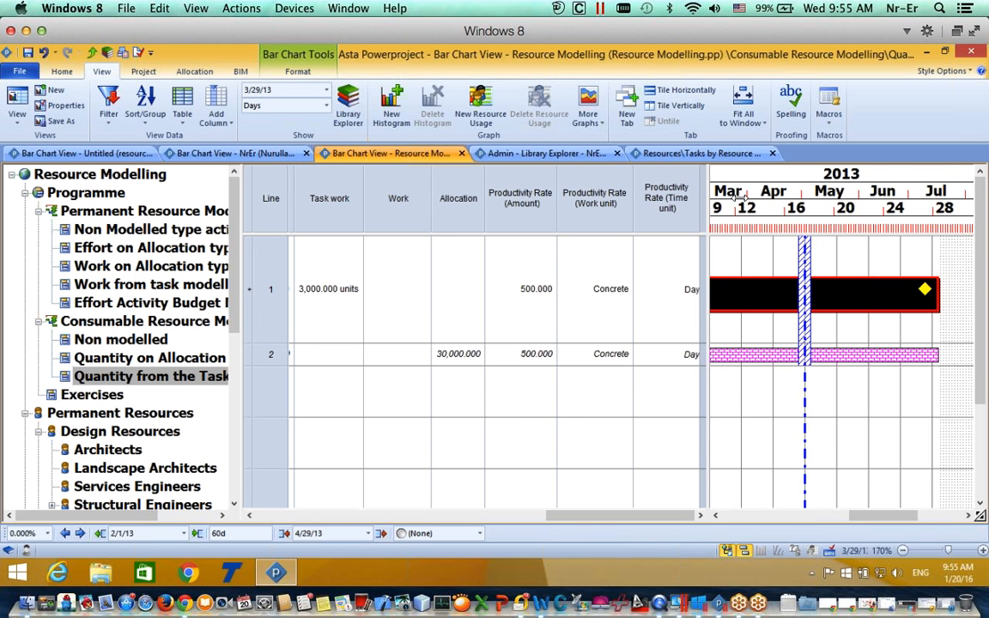
left_click_drag(777, 294, 833, 304)
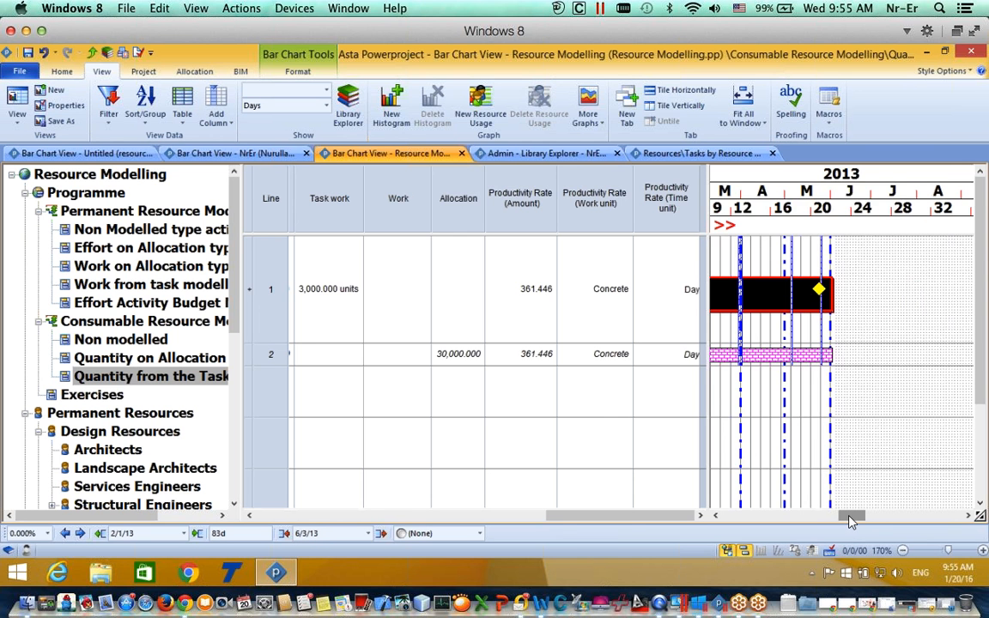
left_click(816, 522)
left_click_drag(631, 521, 560, 522)
left_click_drag(816, 521, 863, 518)
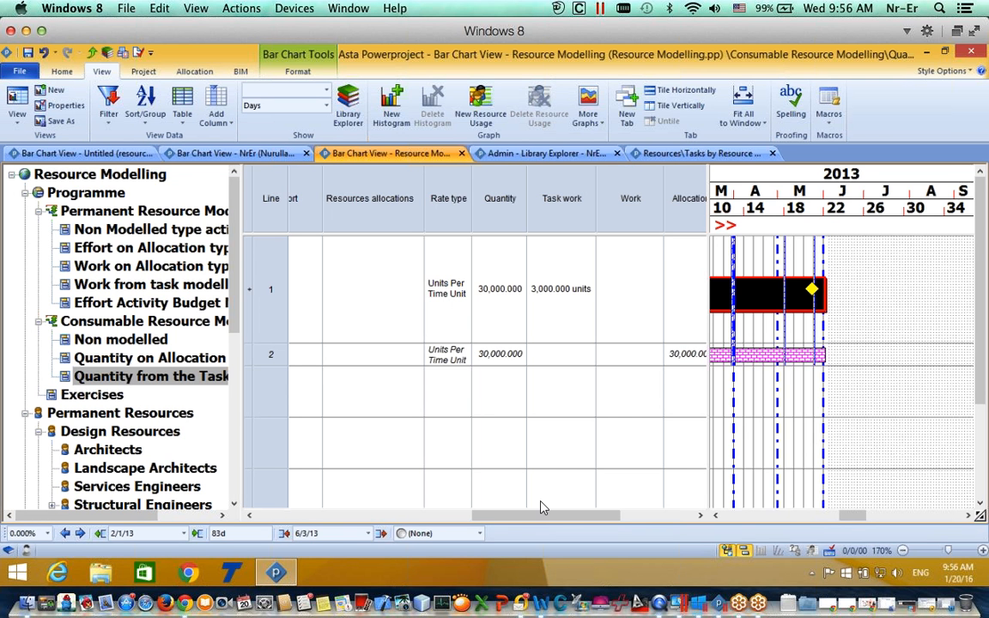
left_click_drag(548, 517, 501, 518)
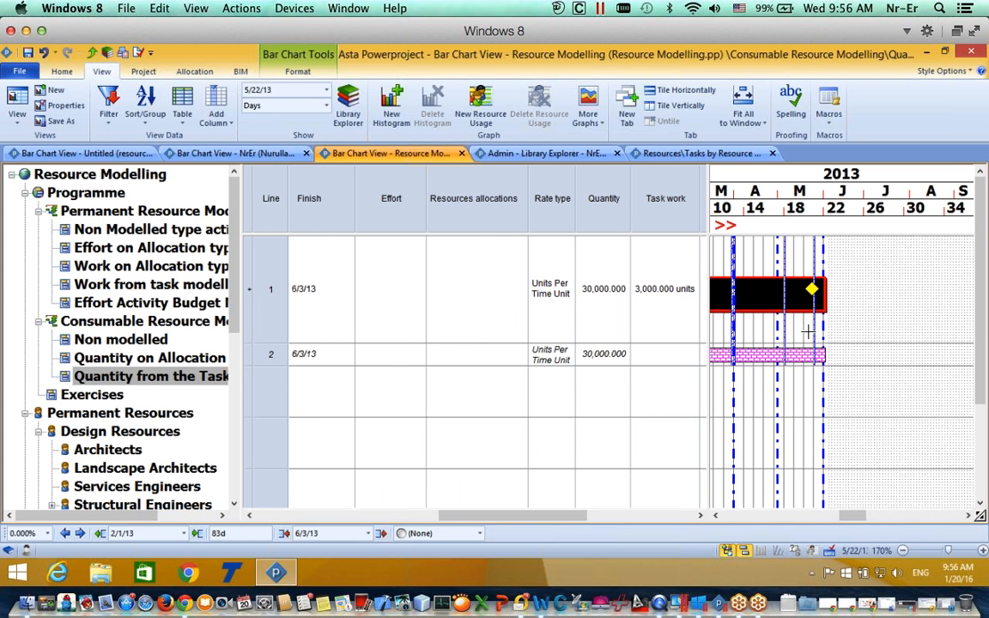